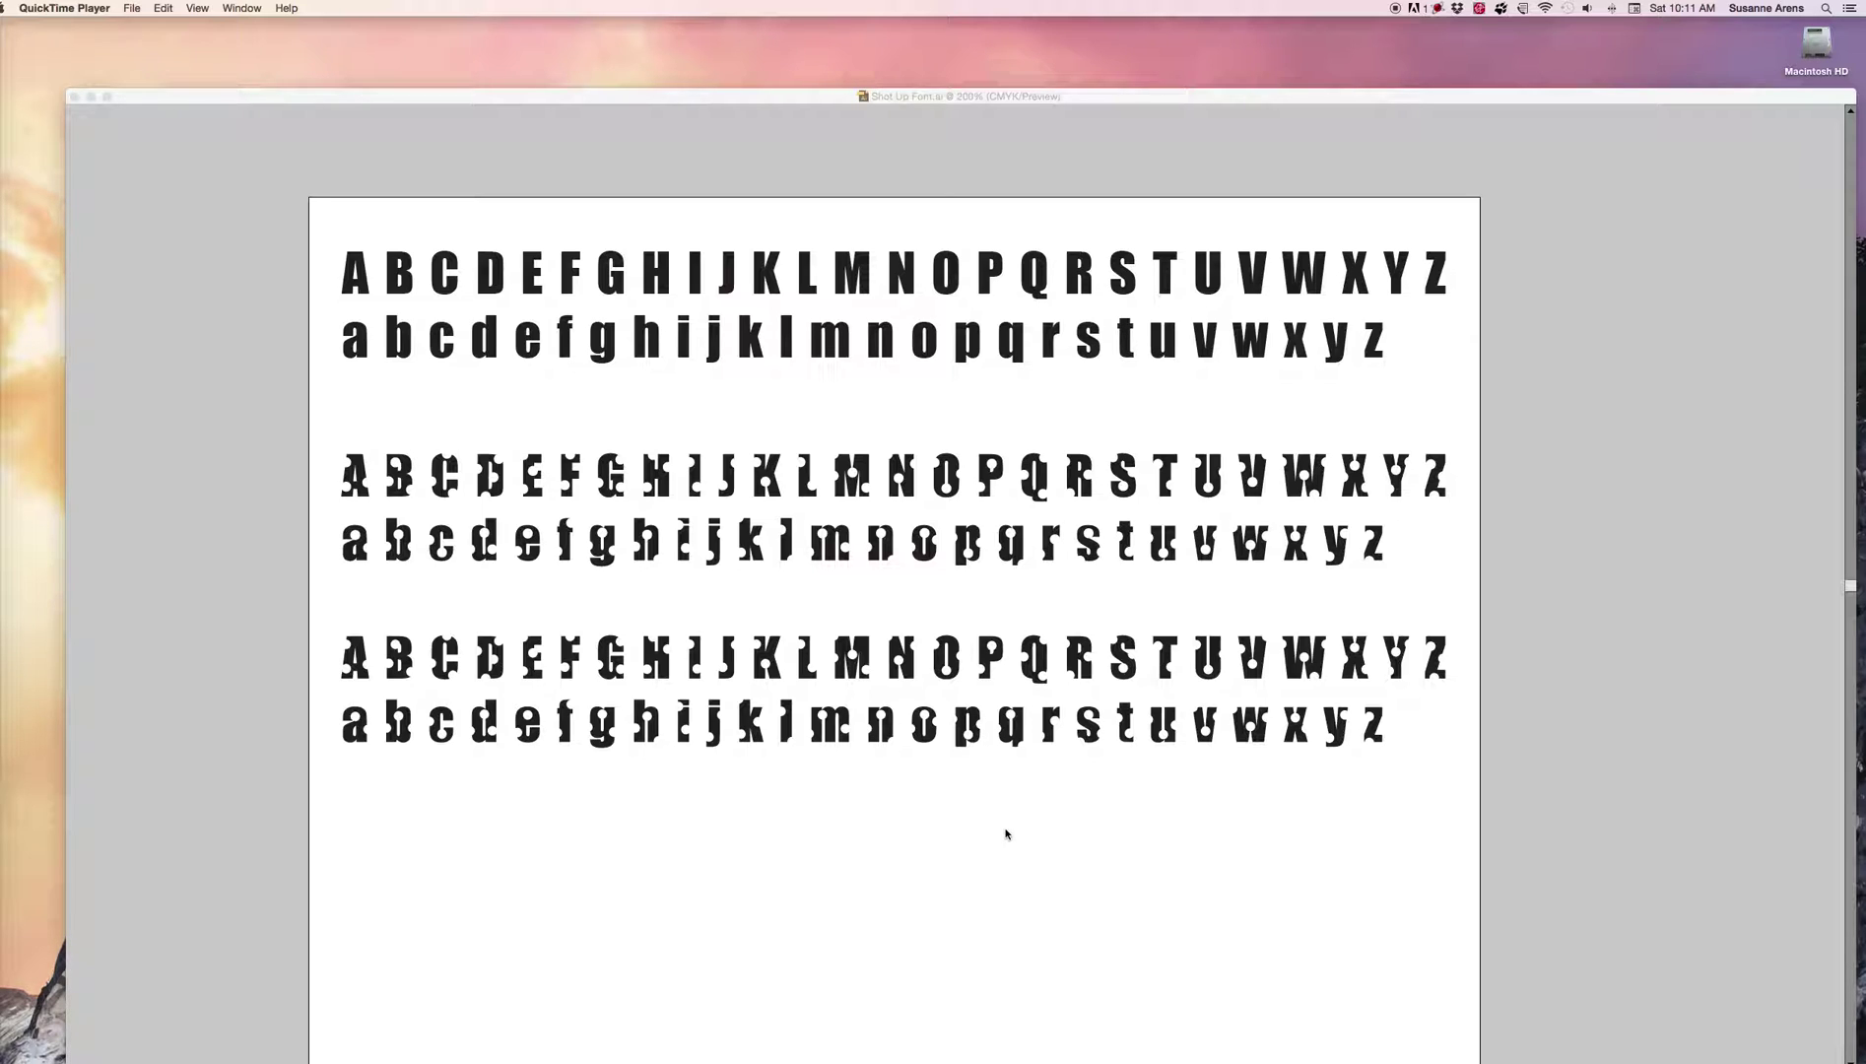
- Nudge one bullet hole on the second-row capital A slightly out of place
{"action": "left_click", "coordinate": [1006, 834]}
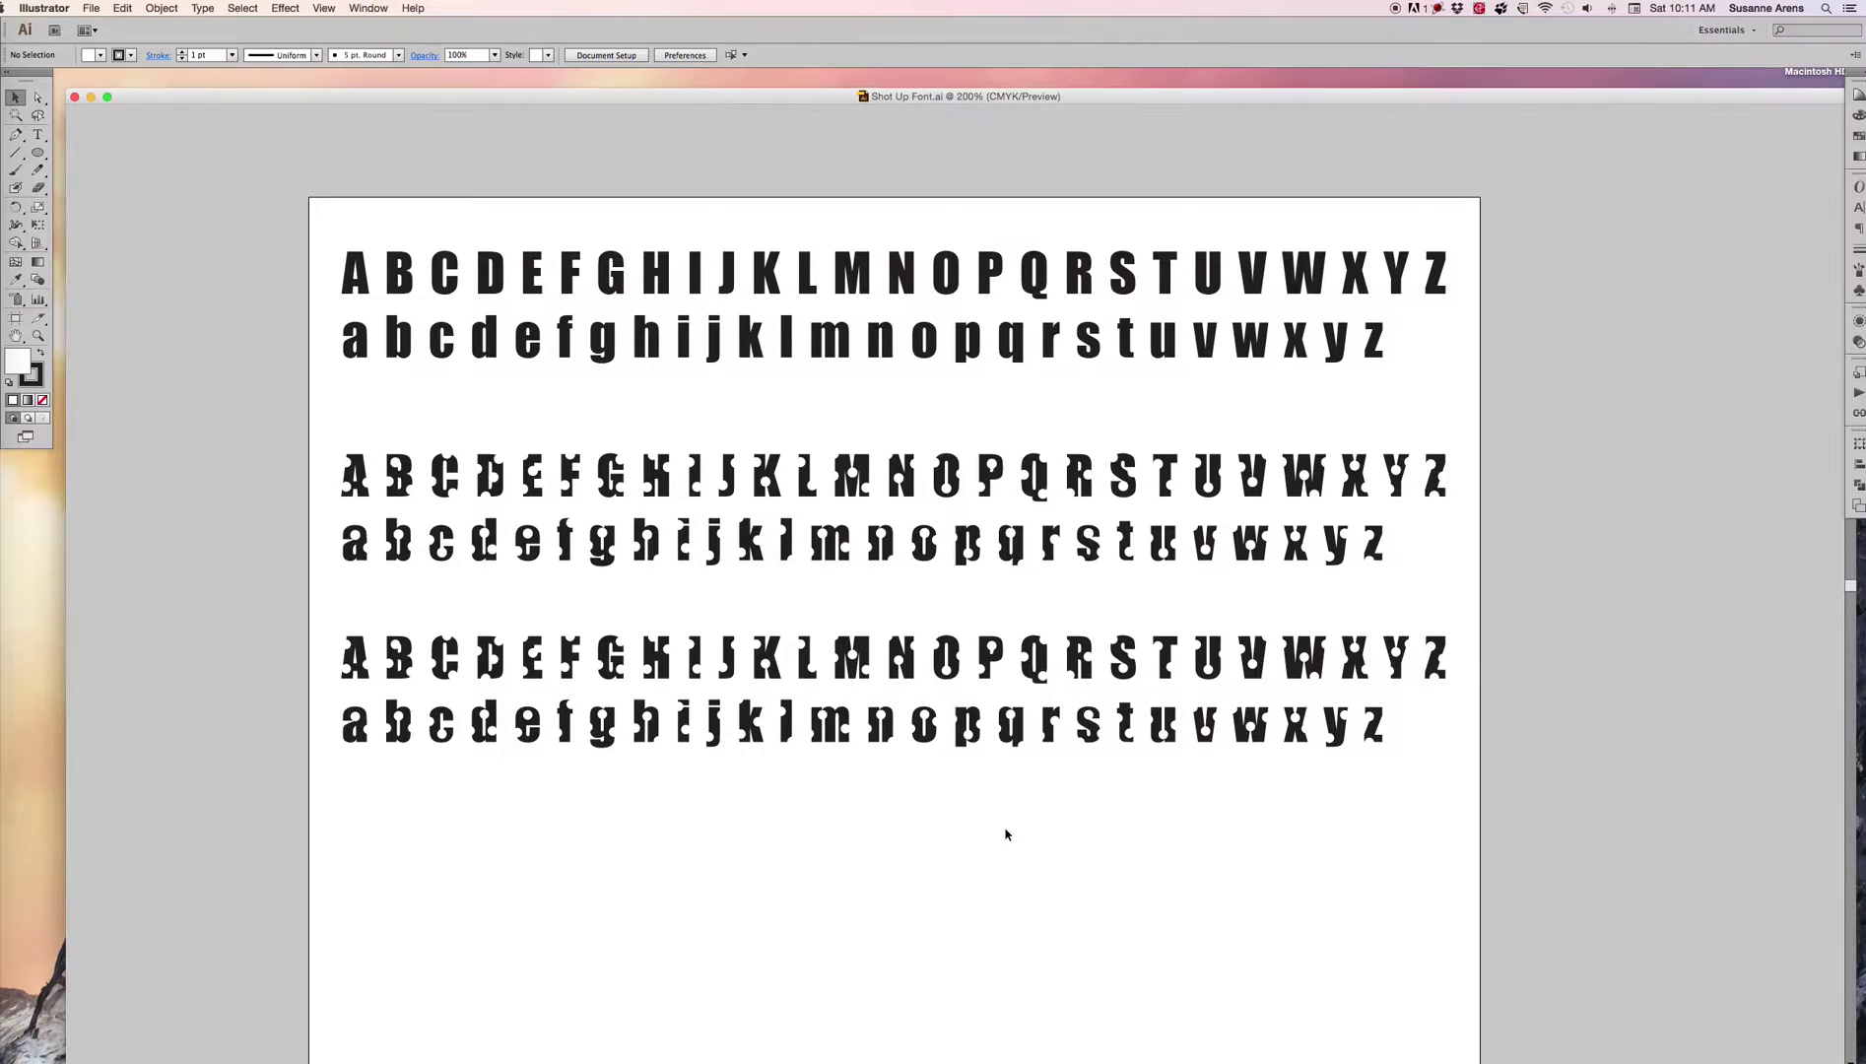
{"action": "left_click", "coordinate": [698, 296]}
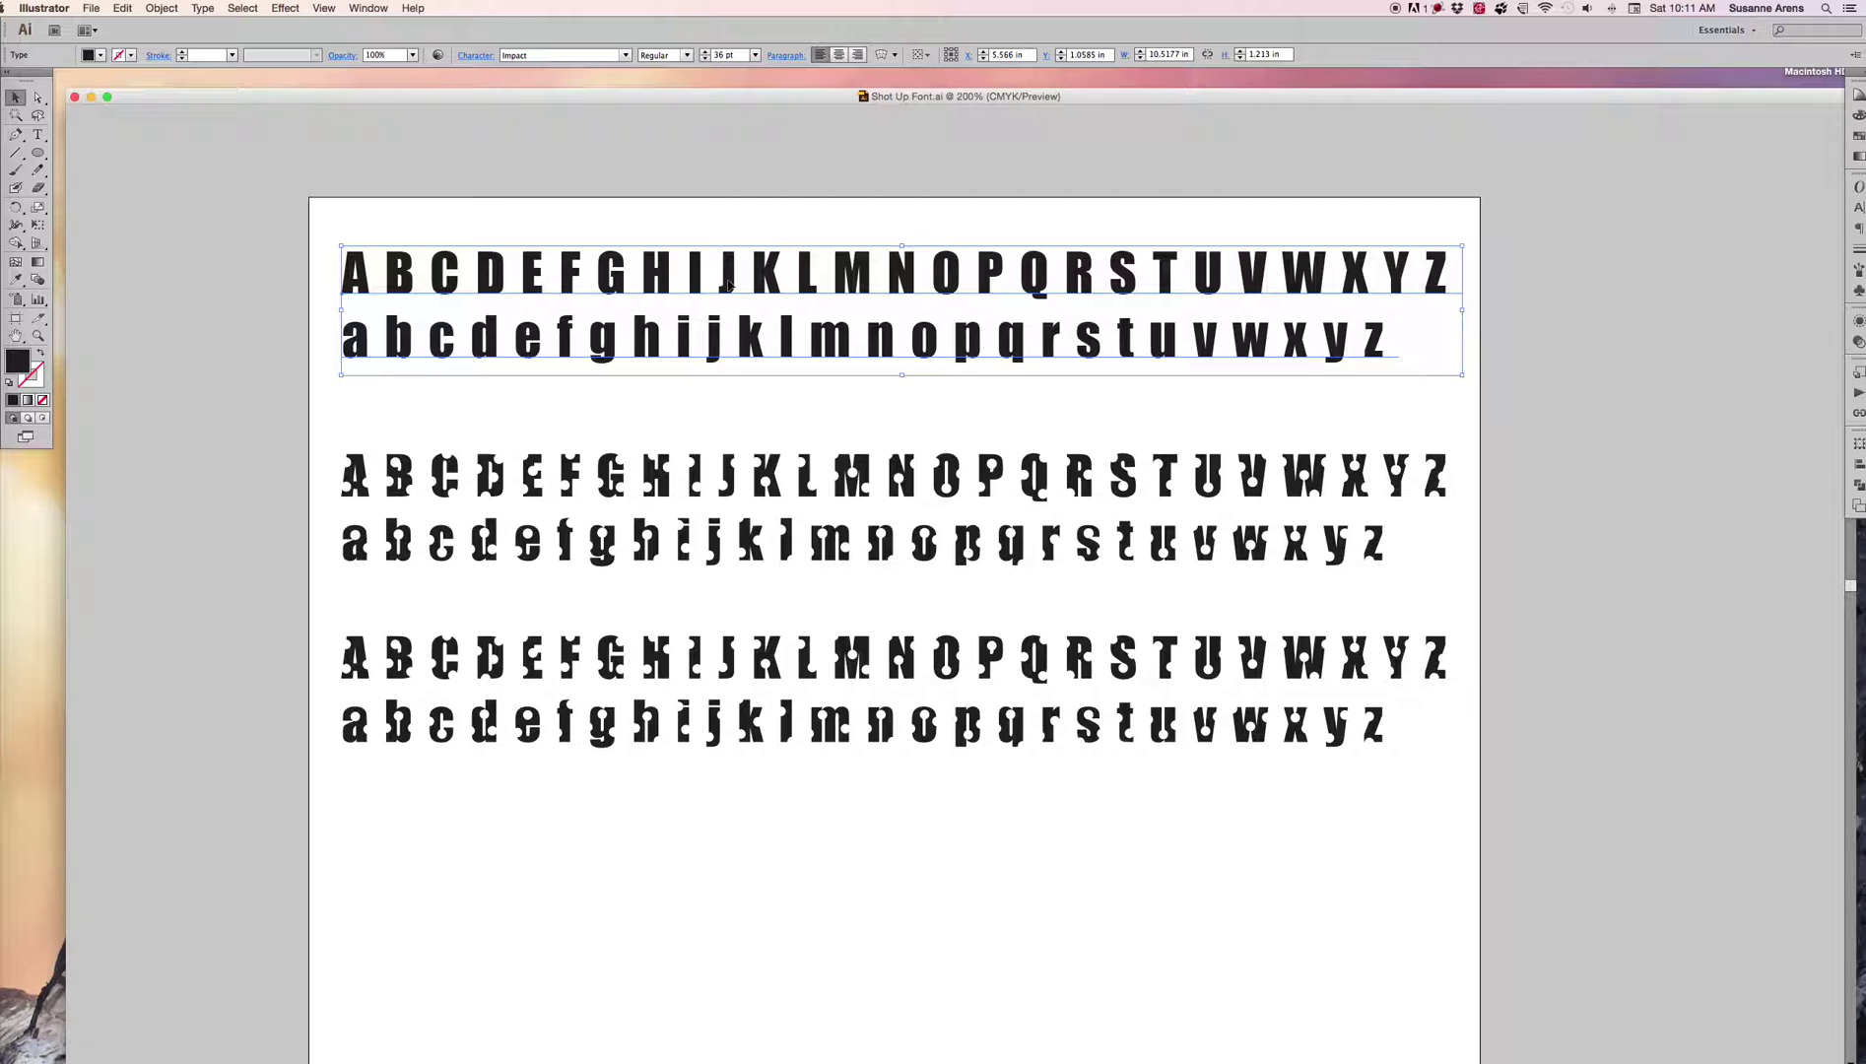
{"action": "left_click", "coordinate": [370, 484]}
{"action": "mouse_move", "coordinate": [368, 484]}
{"action": "left_mouse_down"}
{"action": "mouse_move", "coordinate": [348, 488]}
{"action": "mouse_move", "coordinate": [390, 465]}
{"action": "left_mouse_up"}
{"action": "left_click", "coordinate": [379, 436]}
- Clear the selection and switch the artwork to Outline view with Cmd+Y
{"action": "left_click", "coordinate": [1298, 552]}
{"action": "left_click", "coordinate": [500, 489]}
{"action": "left_click", "coordinate": [387, 443]}
{"action": "key", "text": "ctrl+y"}
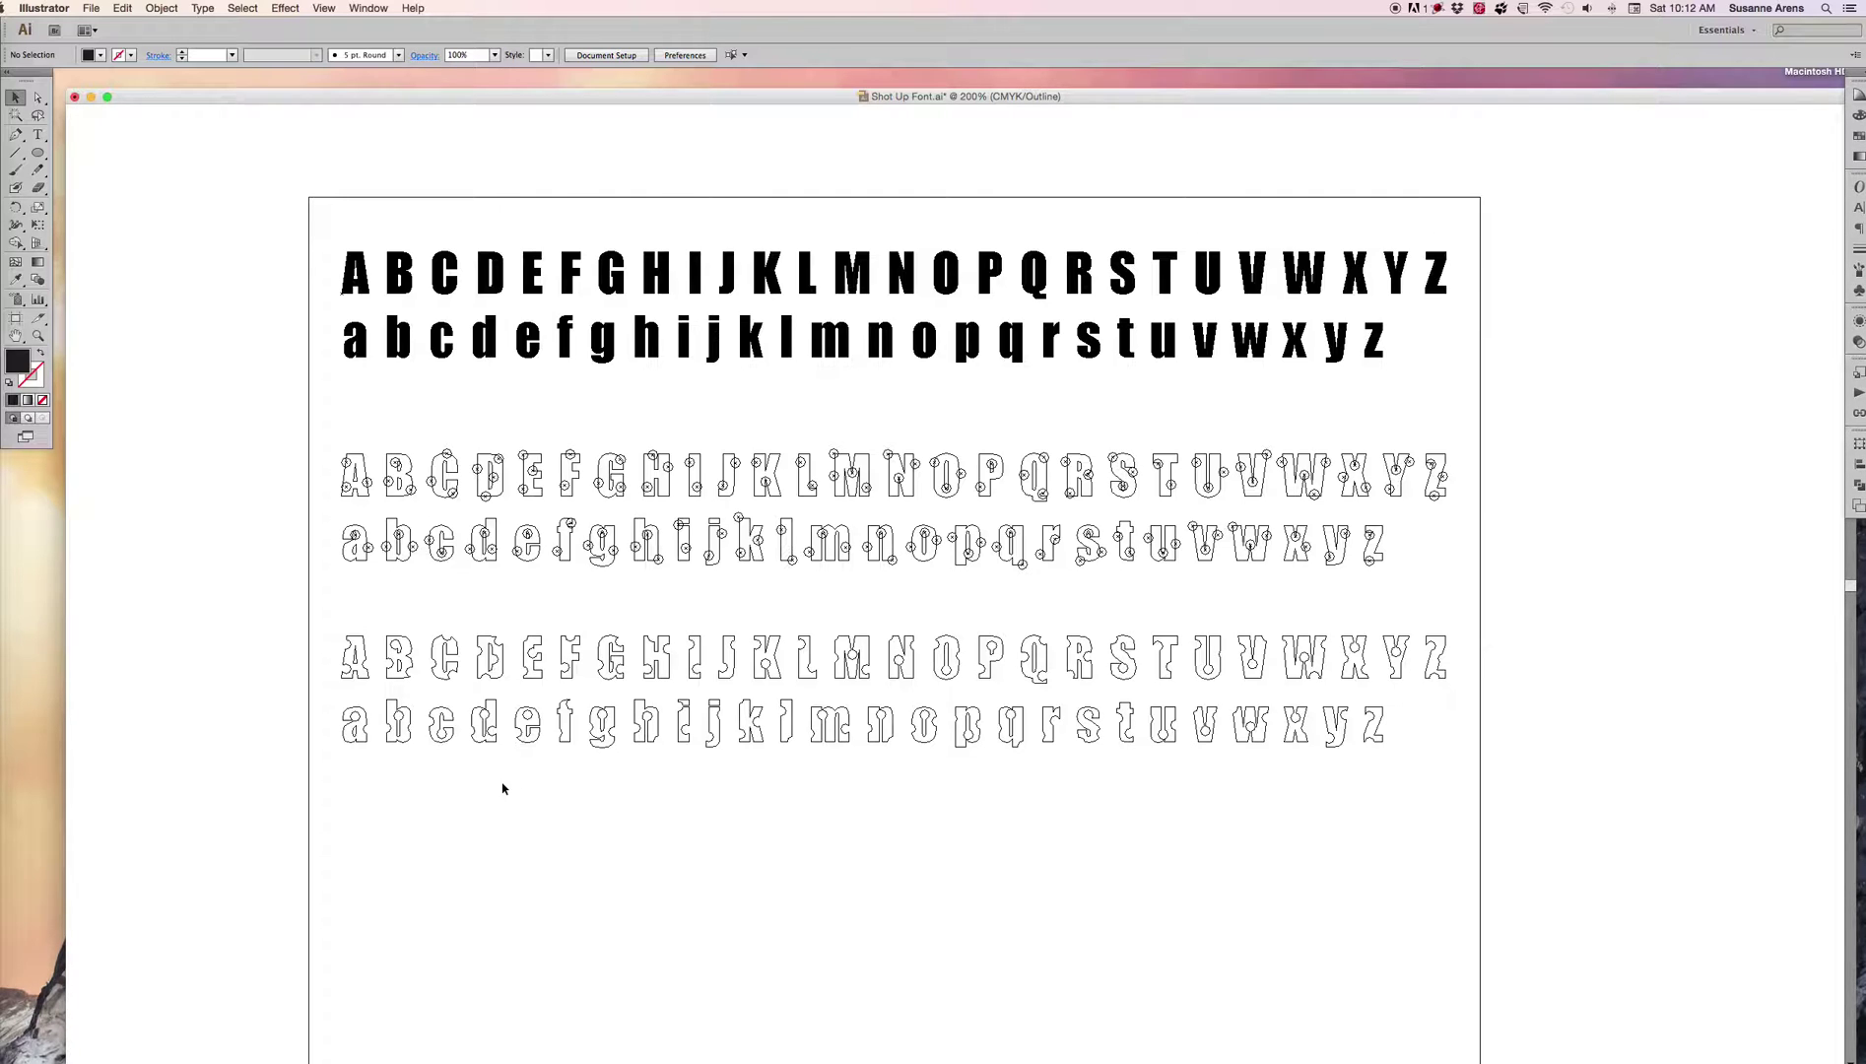
- Return to Preview and zoom in on the first letters of the alphabet
{"action": "key", "text": "ctrl+y"}
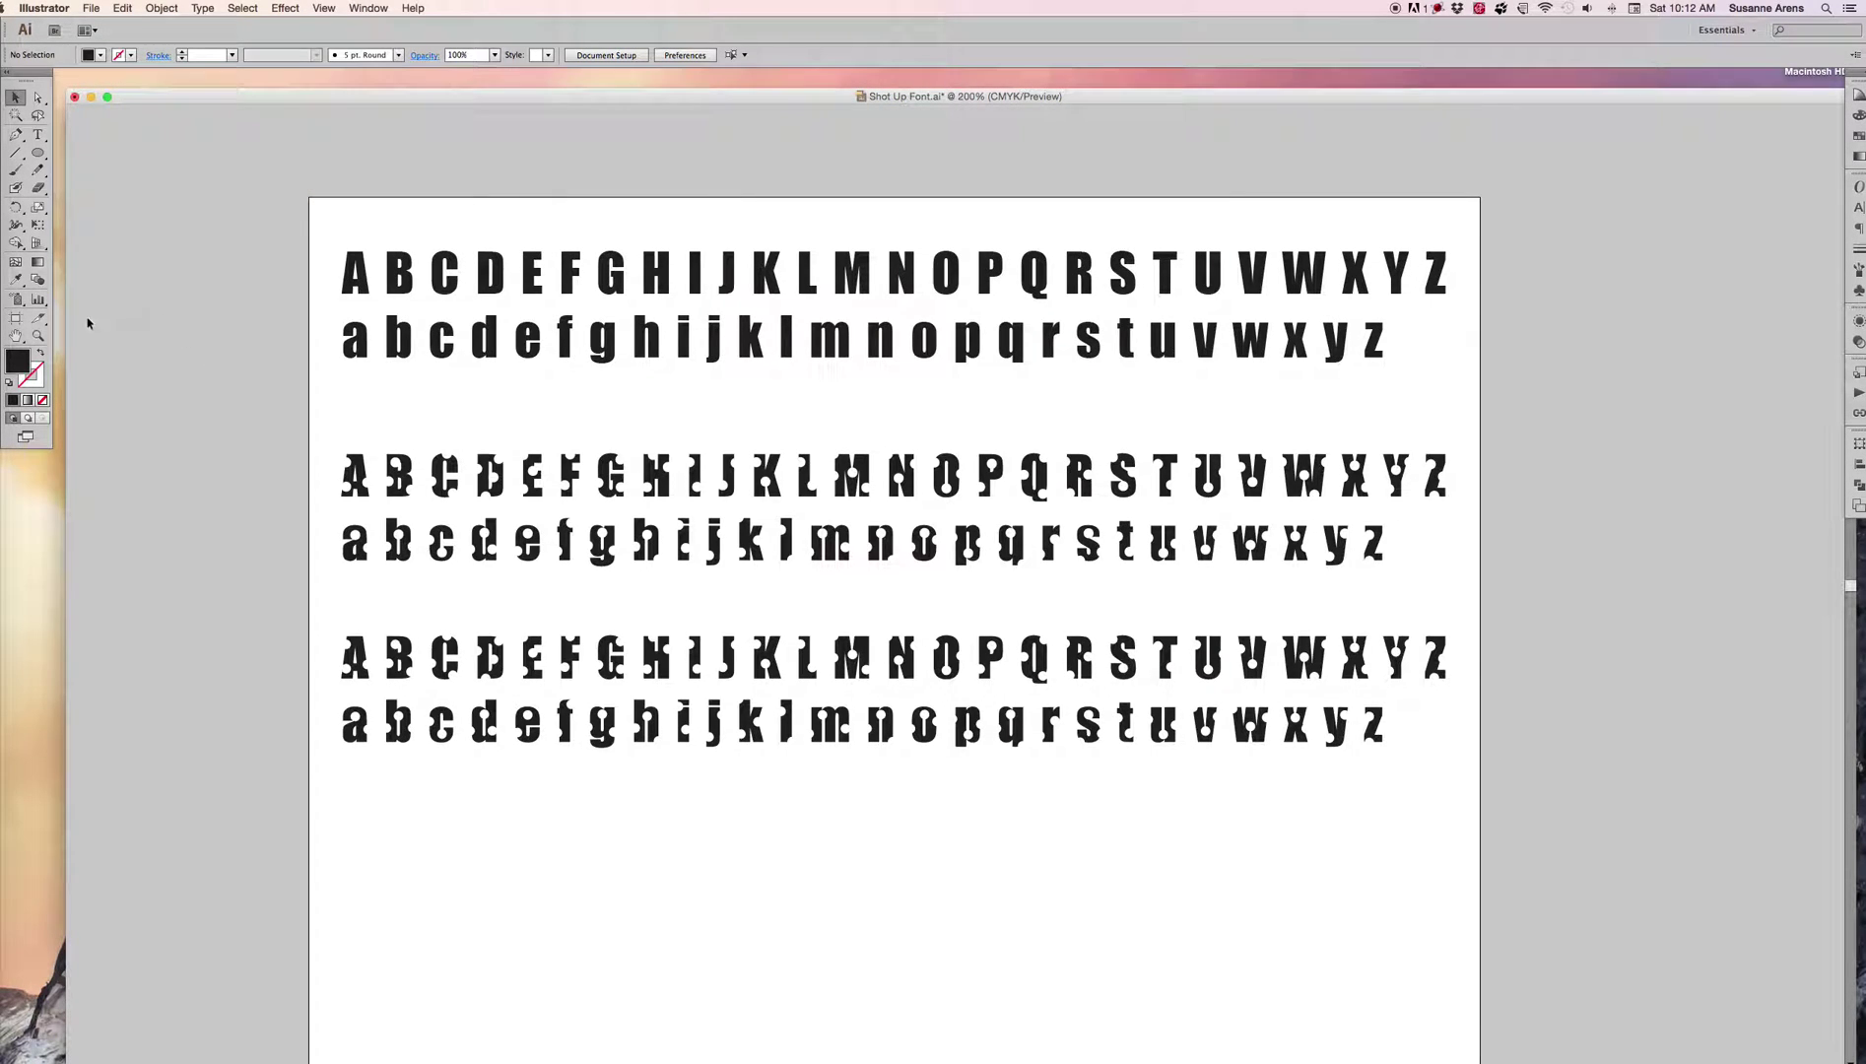
{"action": "left_click", "coordinate": [38, 335]}
{"action": "left_click_drag", "start_coordinate": [286, 412], "coordinate": [635, 817]}
{"action": "left_click", "coordinate": [15, 98]}
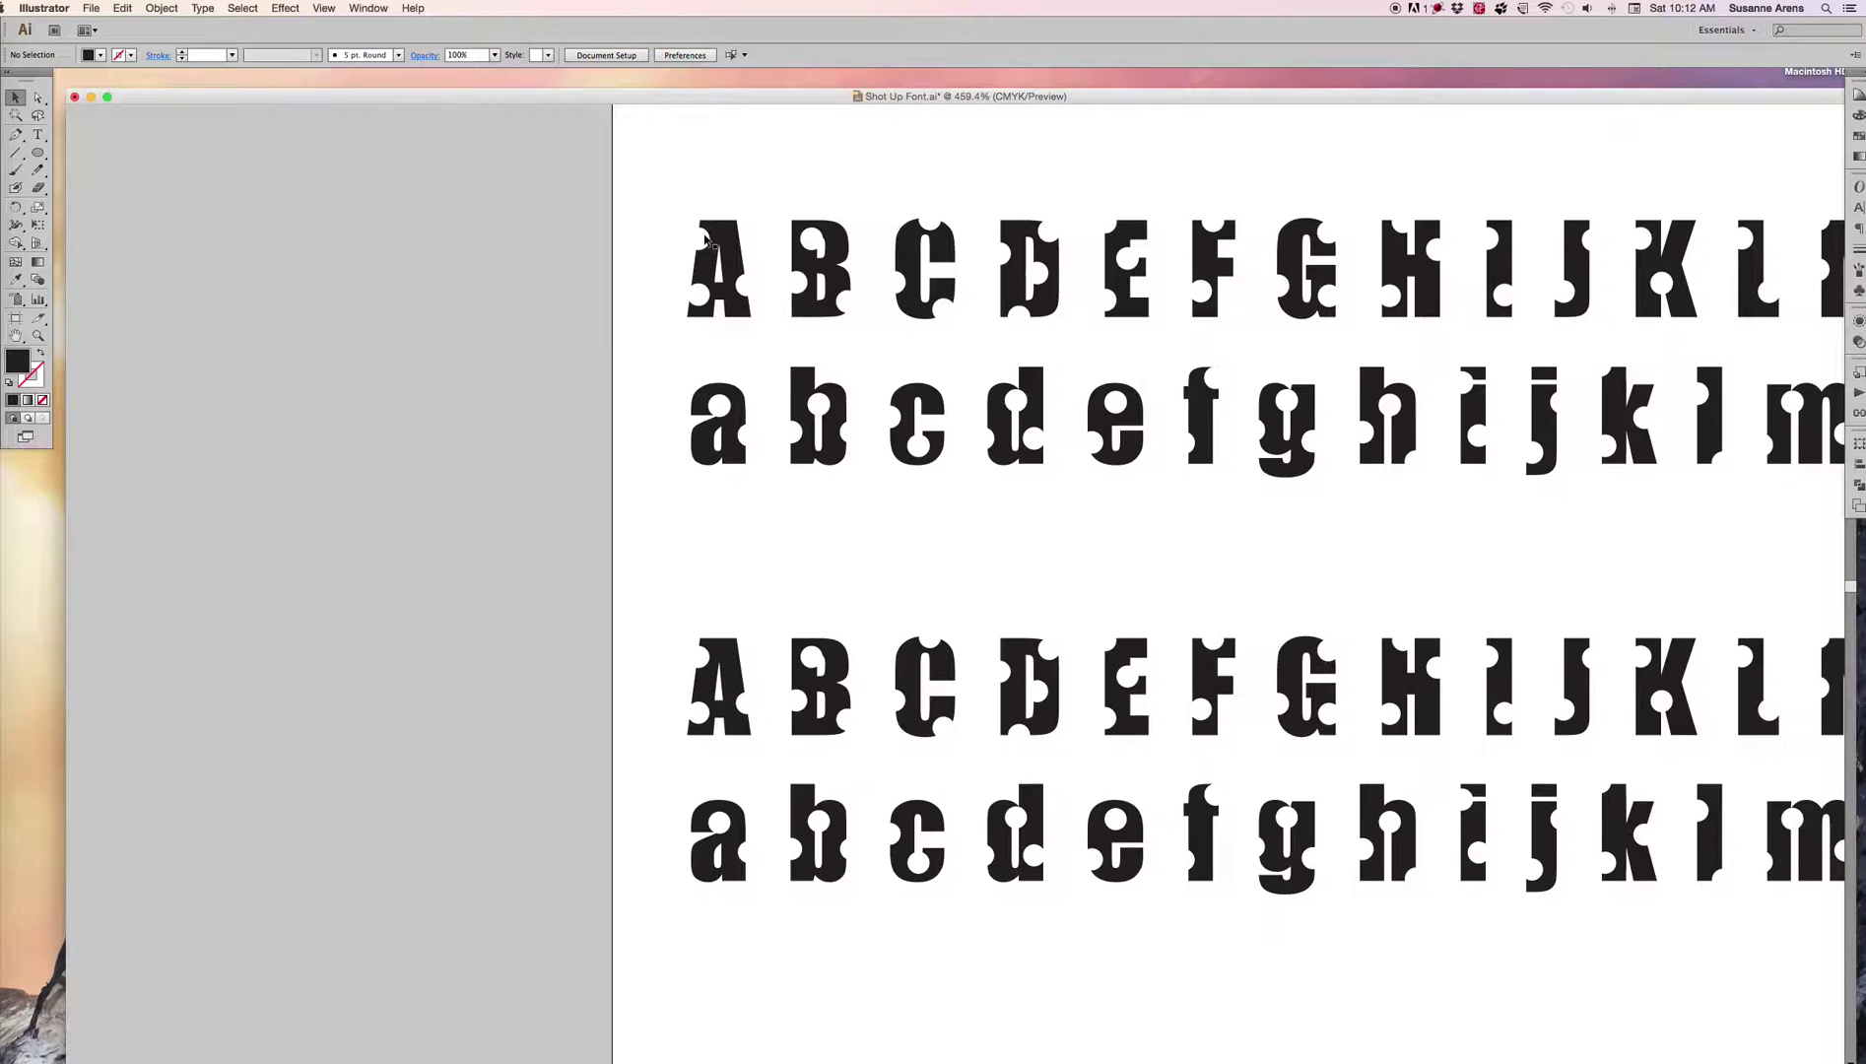
- Punch the hole circles out of the capital A with Pathfinder Minus Front
{"action": "left_click", "coordinate": [703, 238]}
{"action": "left_click_drag", "start_coordinate": [703, 239], "coordinate": [700, 292]}
{"action": "left_click", "coordinate": [649, 199]}
{"action": "left_click_drag", "start_coordinate": [648, 199], "coordinate": [776, 353]}
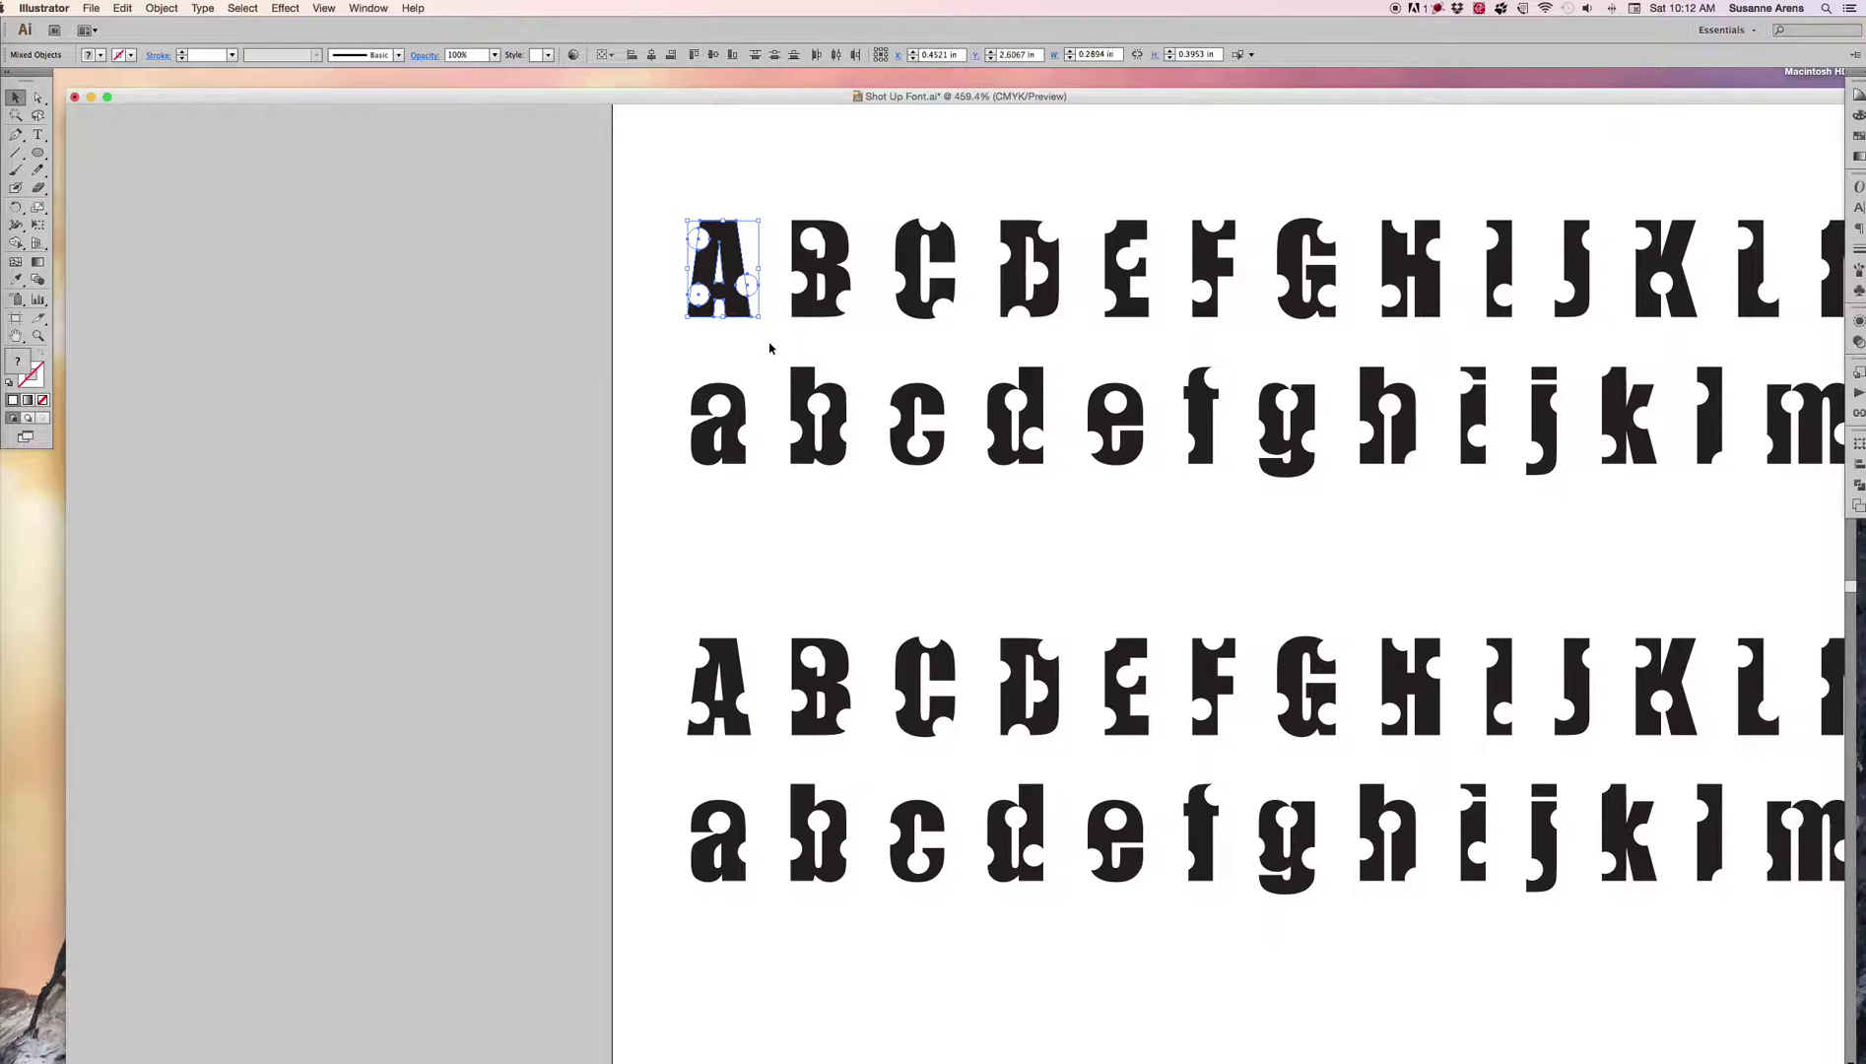
{"action": "left_click", "coordinate": [1859, 484]}
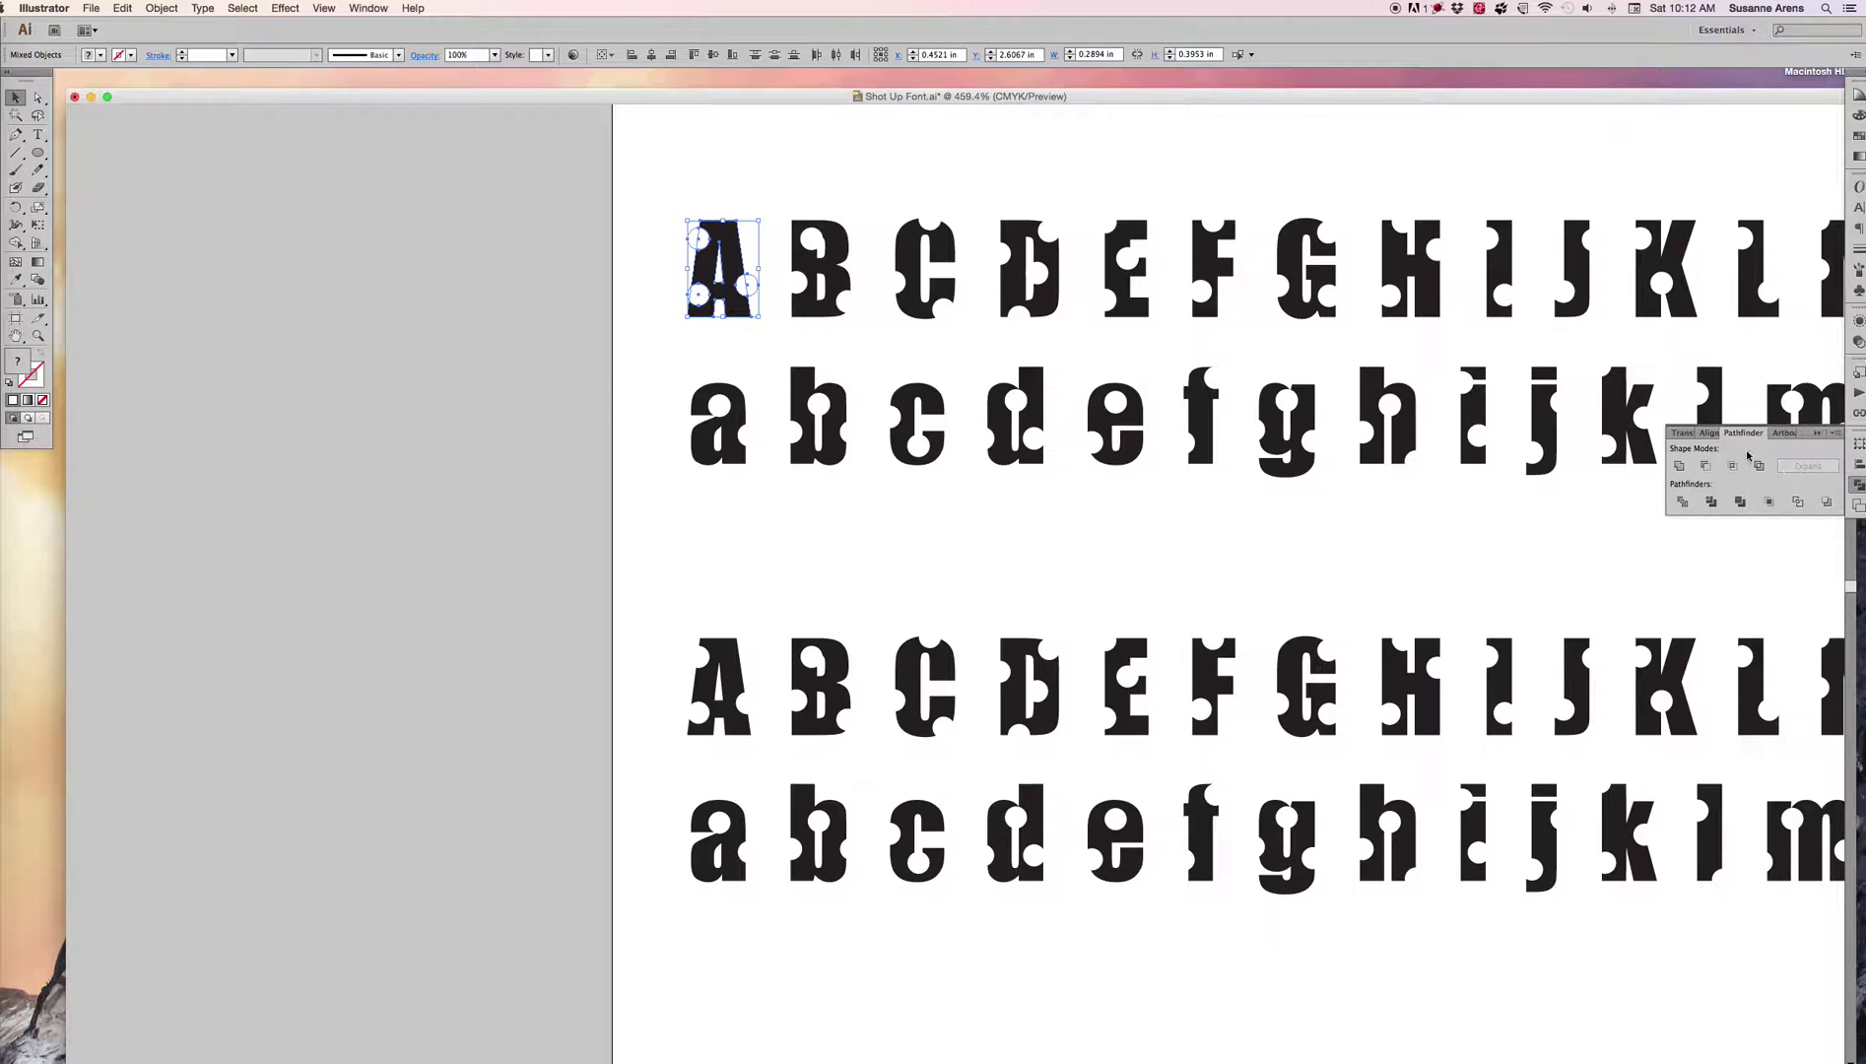
{"action": "left_click_drag", "start_coordinate": [1743, 433], "coordinate": [997, 117]}
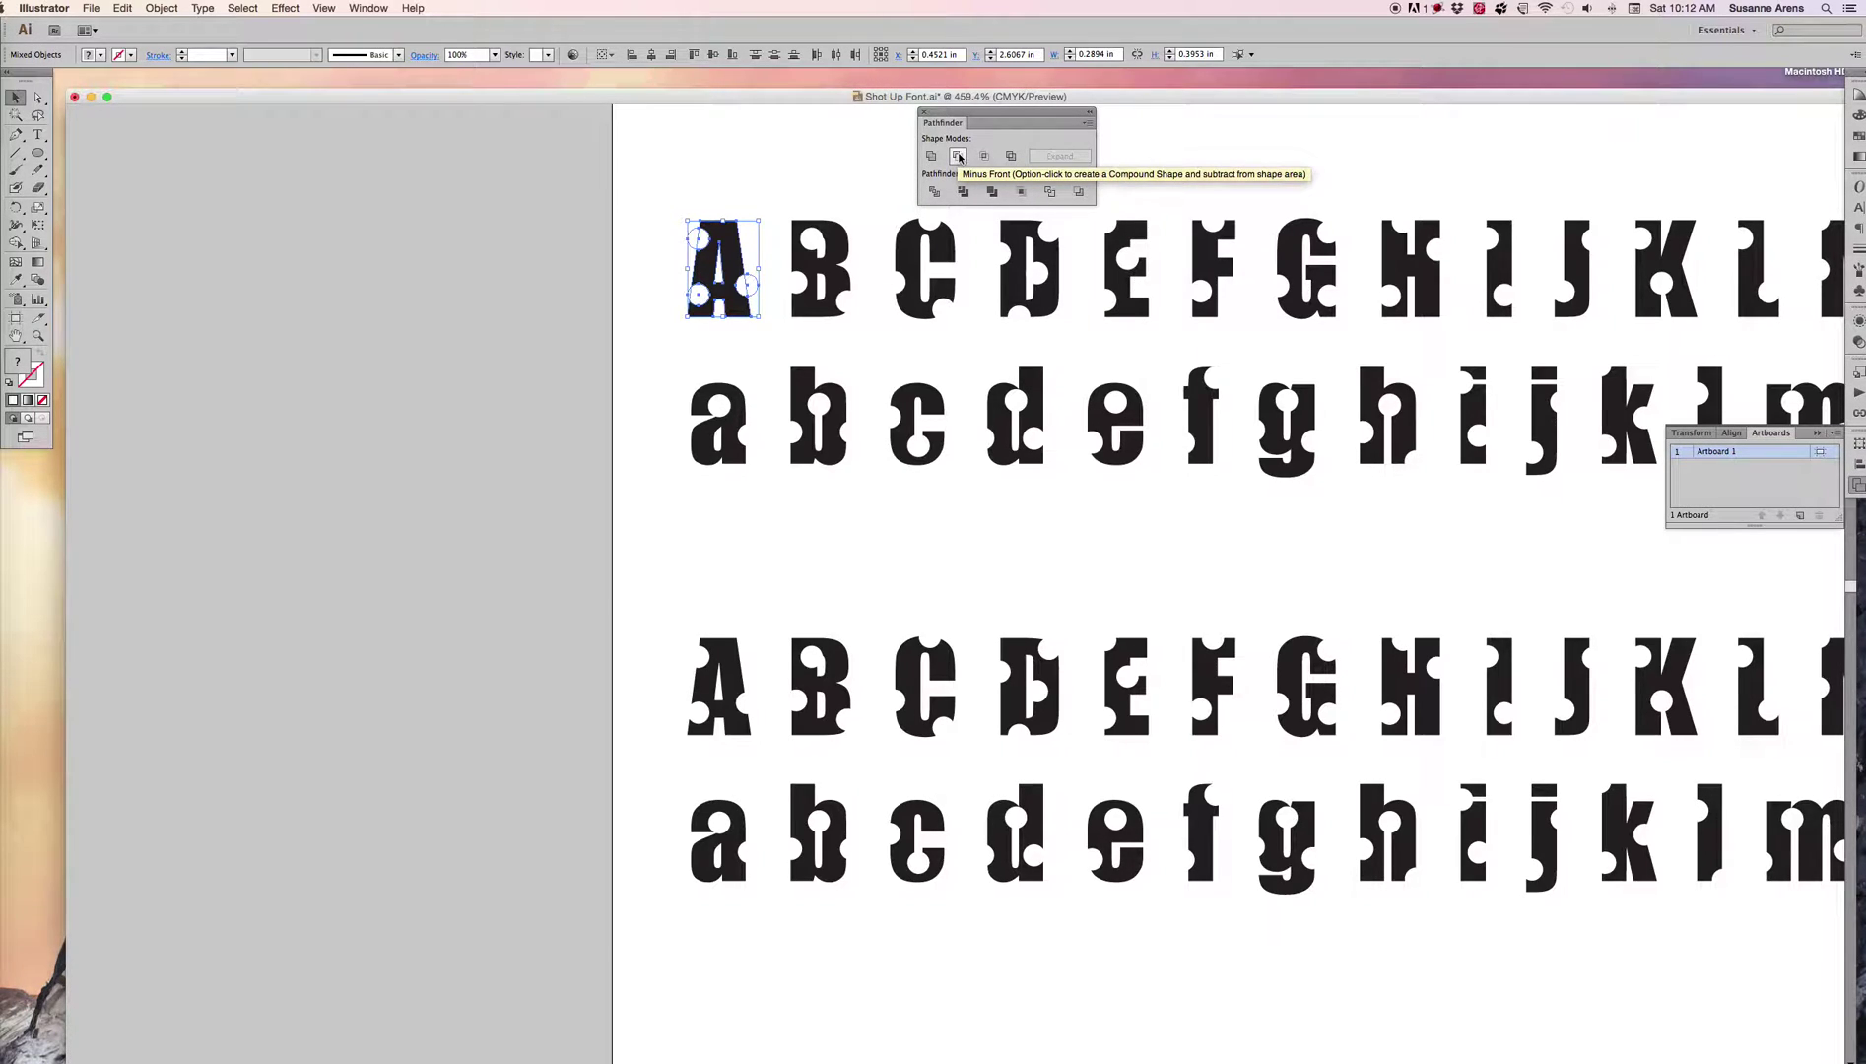
{"action": "left_click", "coordinate": [957, 156]}
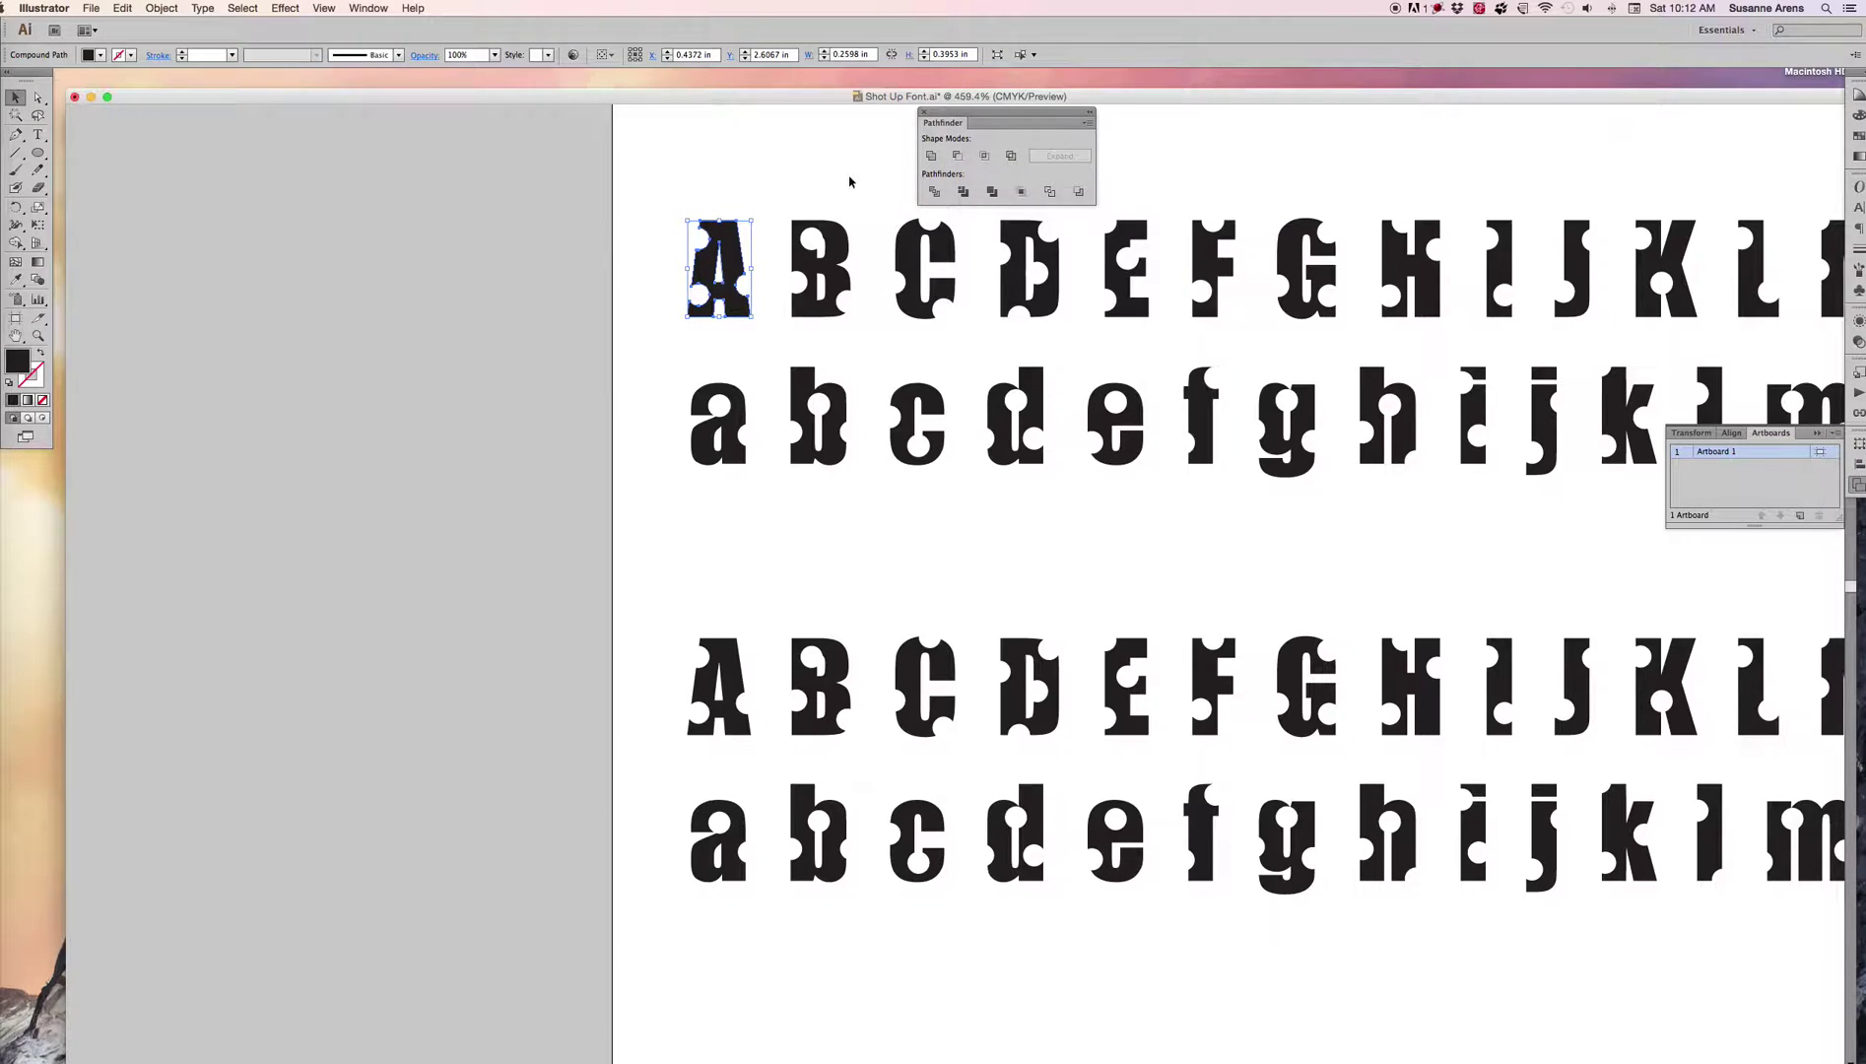
- Unite the capital B with its hole circles and fill it black
{"action": "left_click_drag", "start_coordinate": [859, 173], "coordinate": [784, 350]}
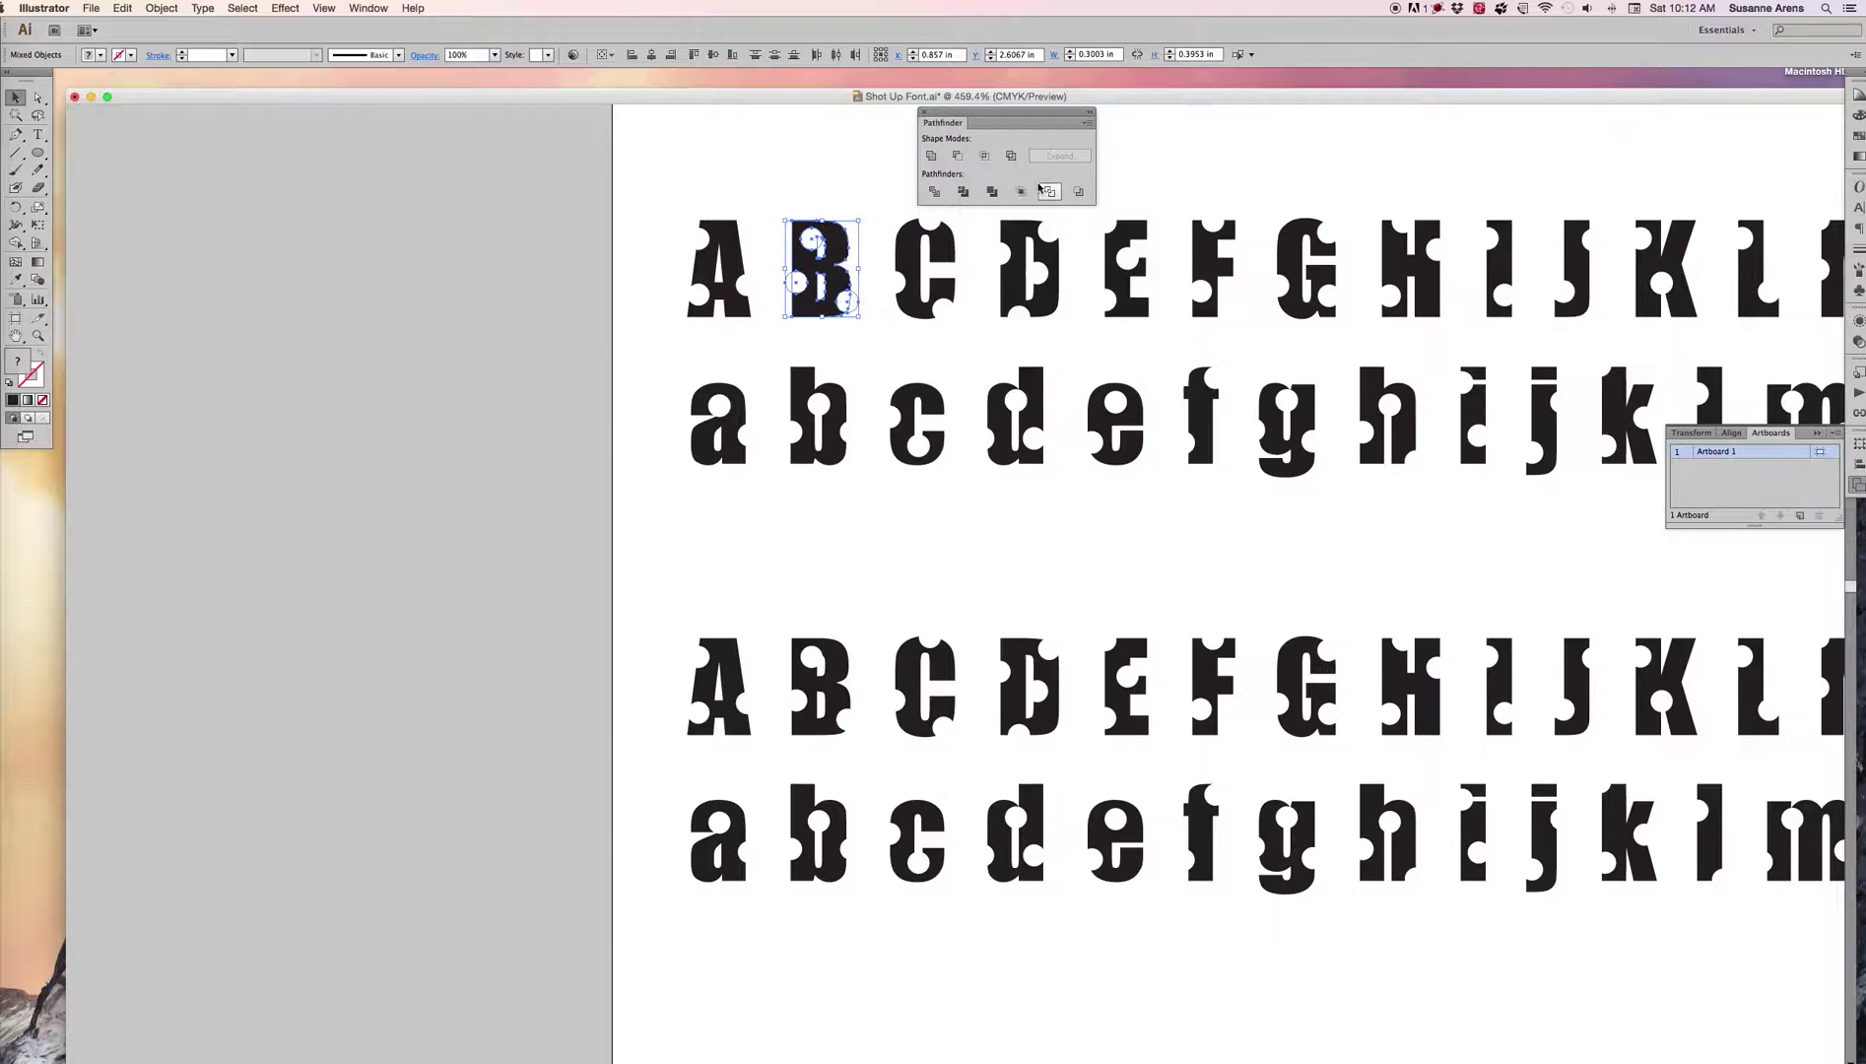
{"action": "left_click", "coordinate": [932, 158]}
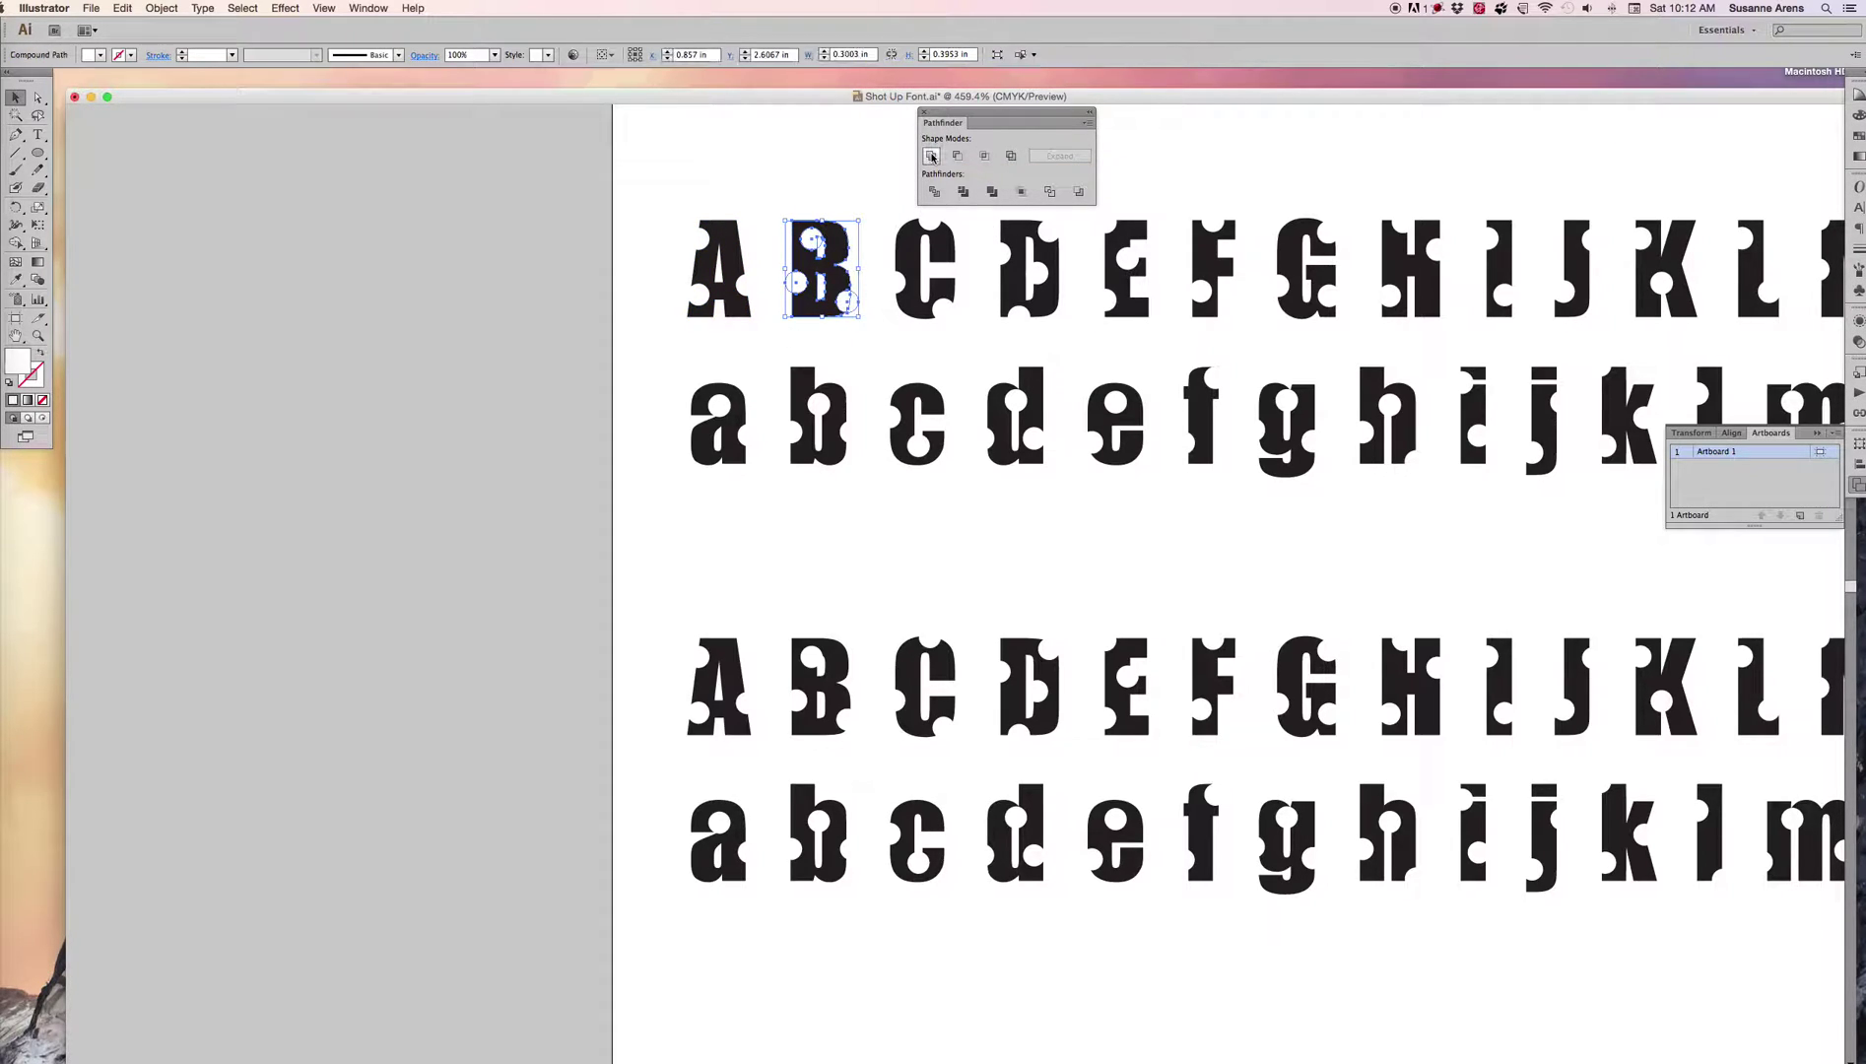
{"action": "left_click", "coordinate": [1856, 138]}
{"action": "left_click", "coordinate": [1706, 101]}
{"action": "left_click", "coordinate": [849, 162]}
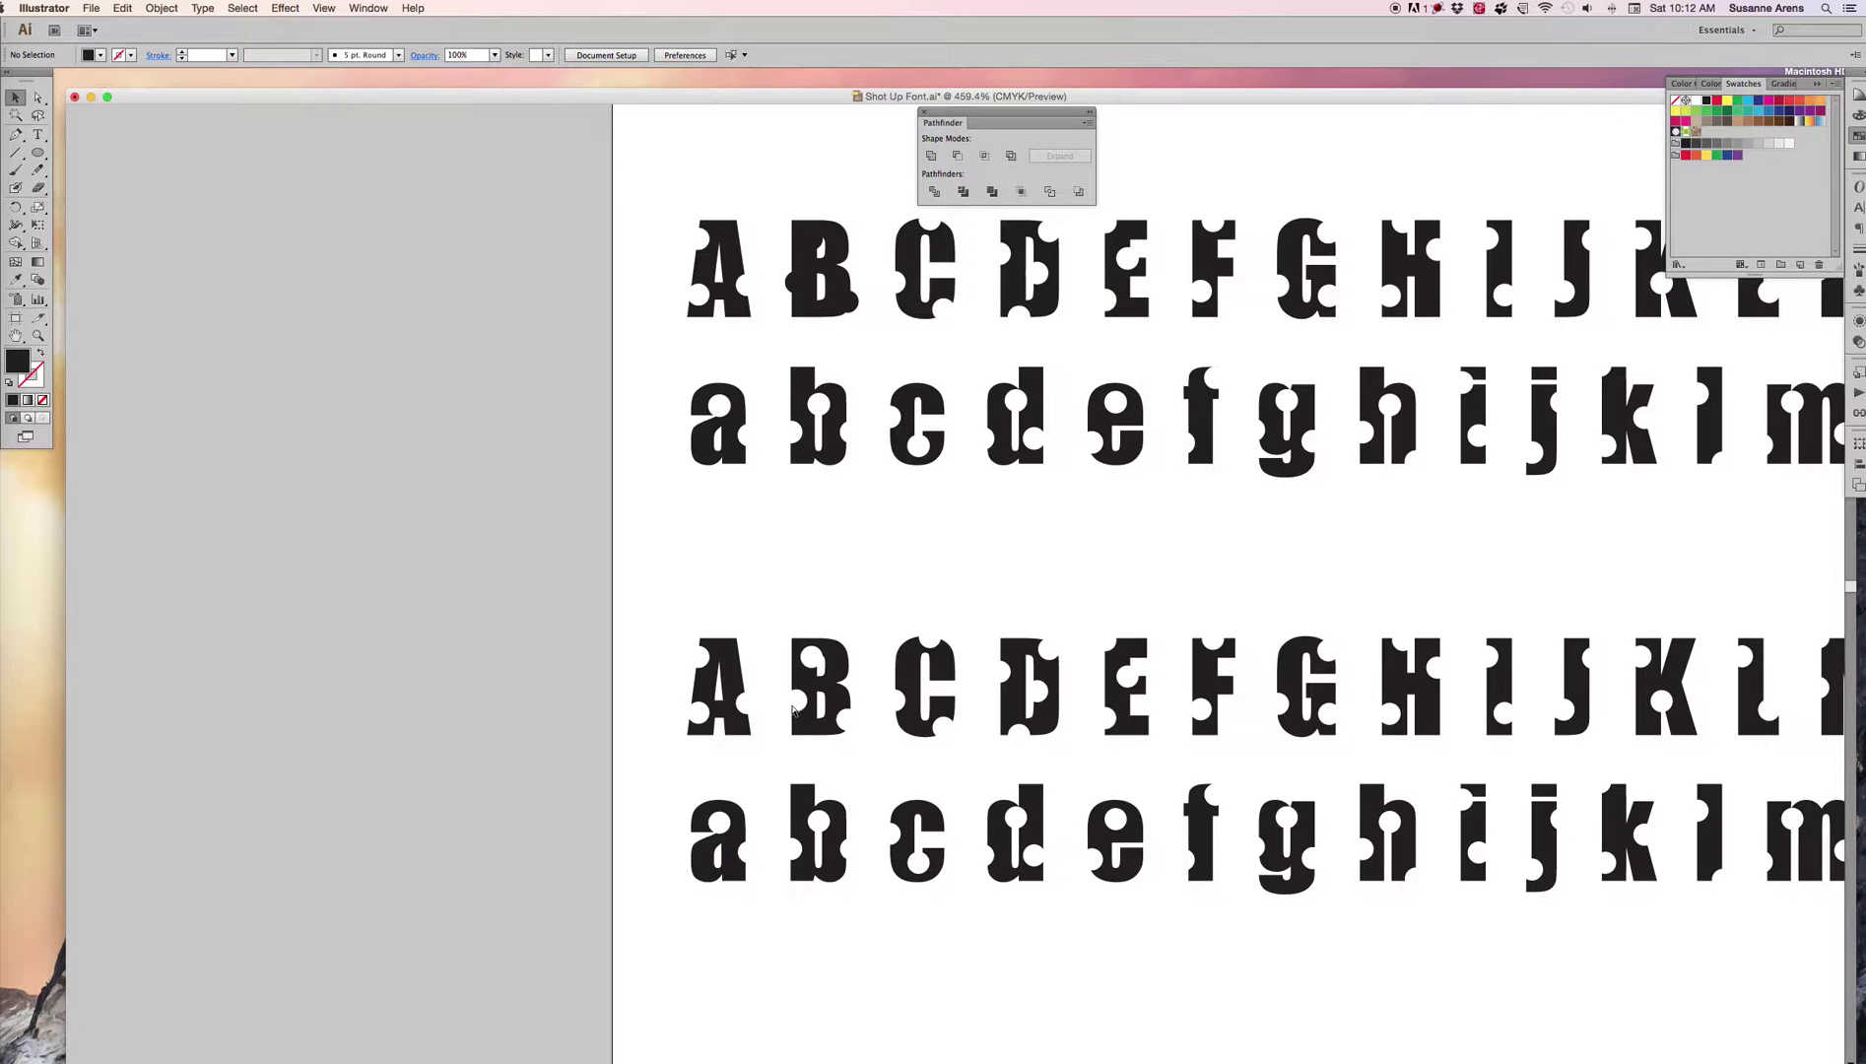
- Restore the separate hole circles of B and A, return to Preview, and fit the page
{"action": "key", "text": "ctrl+y"}
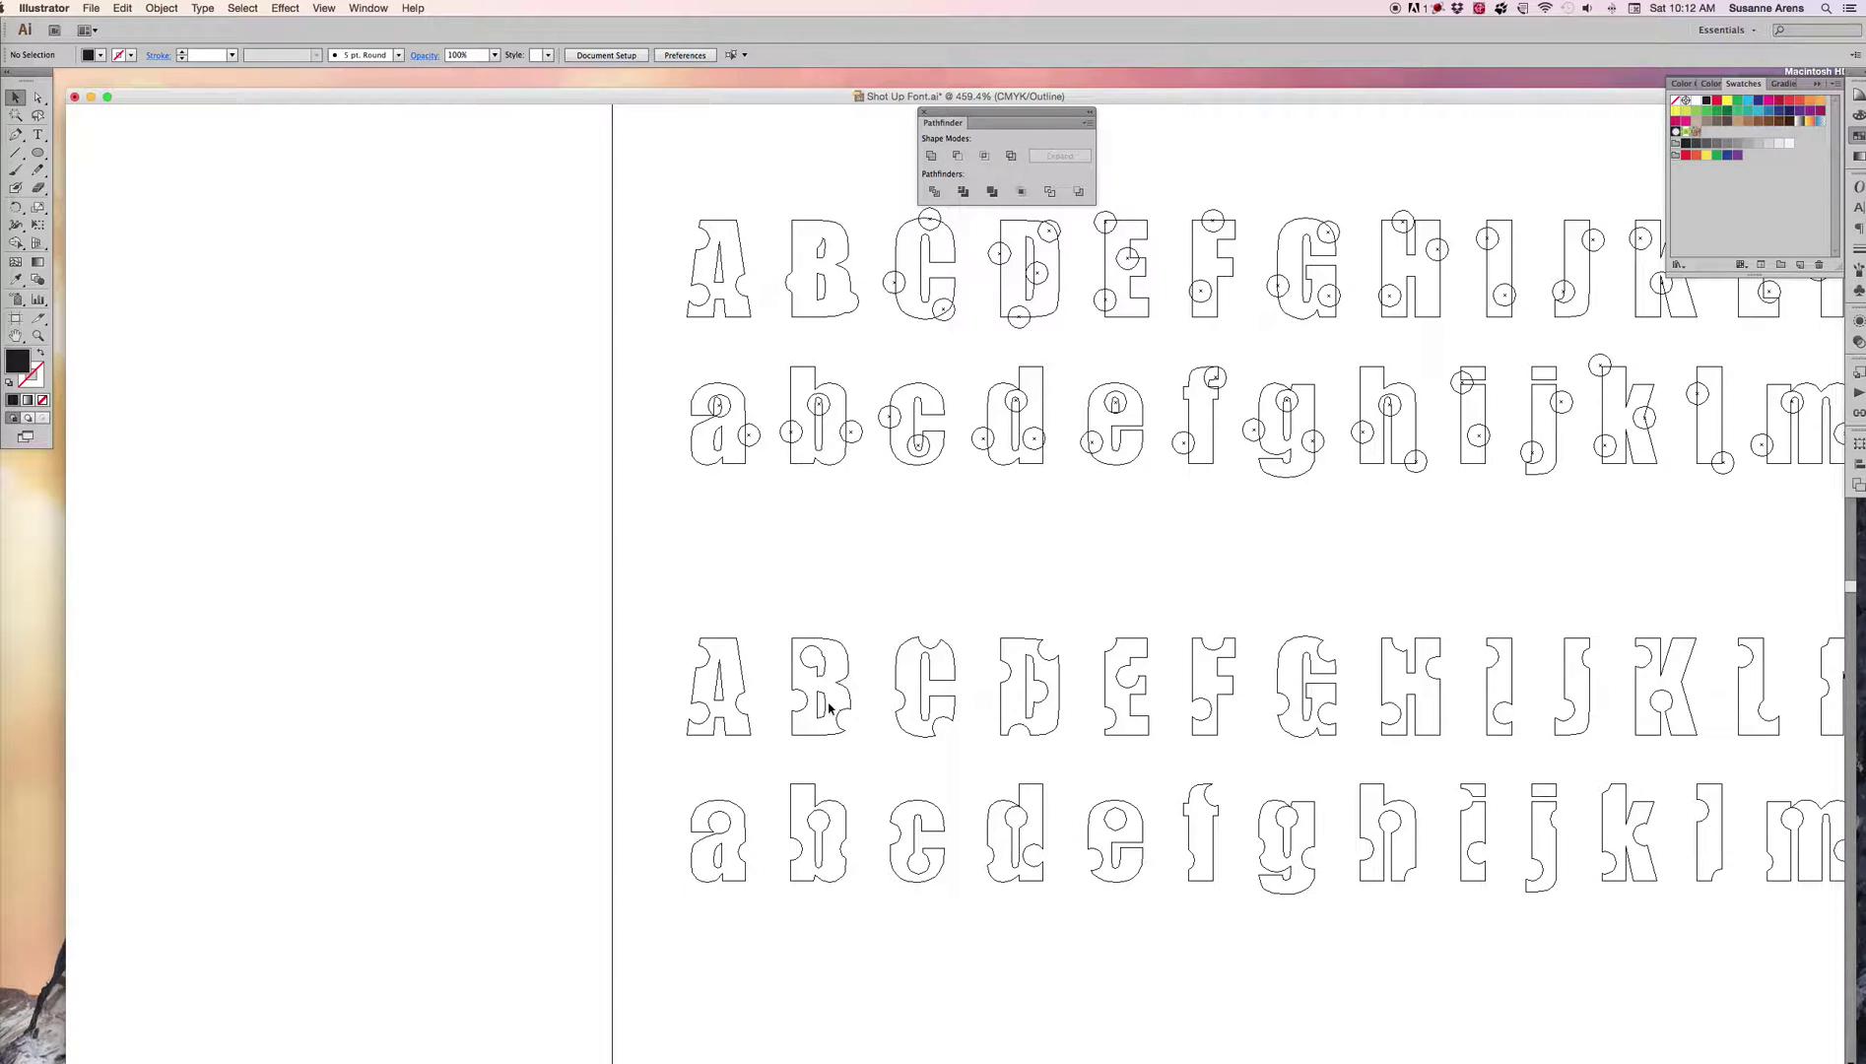
{"action": "left_click", "coordinate": [824, 292]}
{"action": "key", "text": "ctrl+f"}
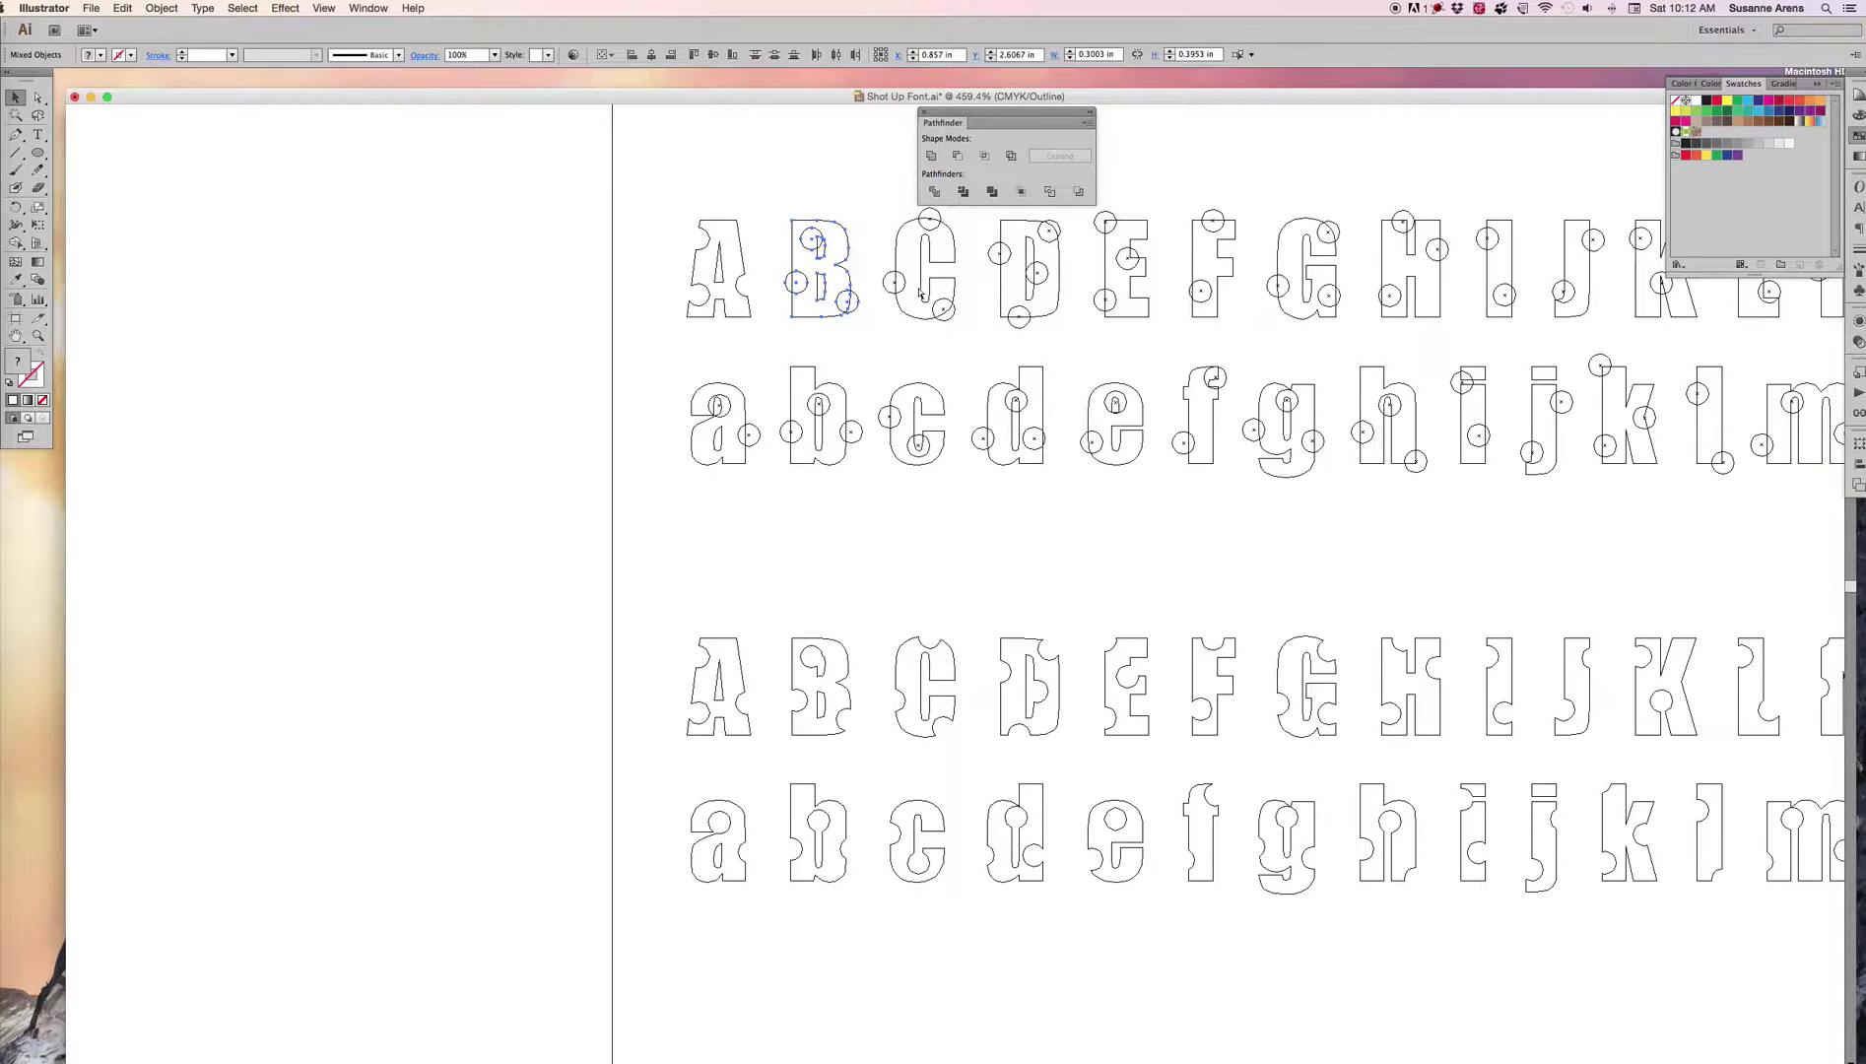
{"action": "key", "text": "ctrl+f"}
{"action": "left_click", "coordinate": [891, 355]}
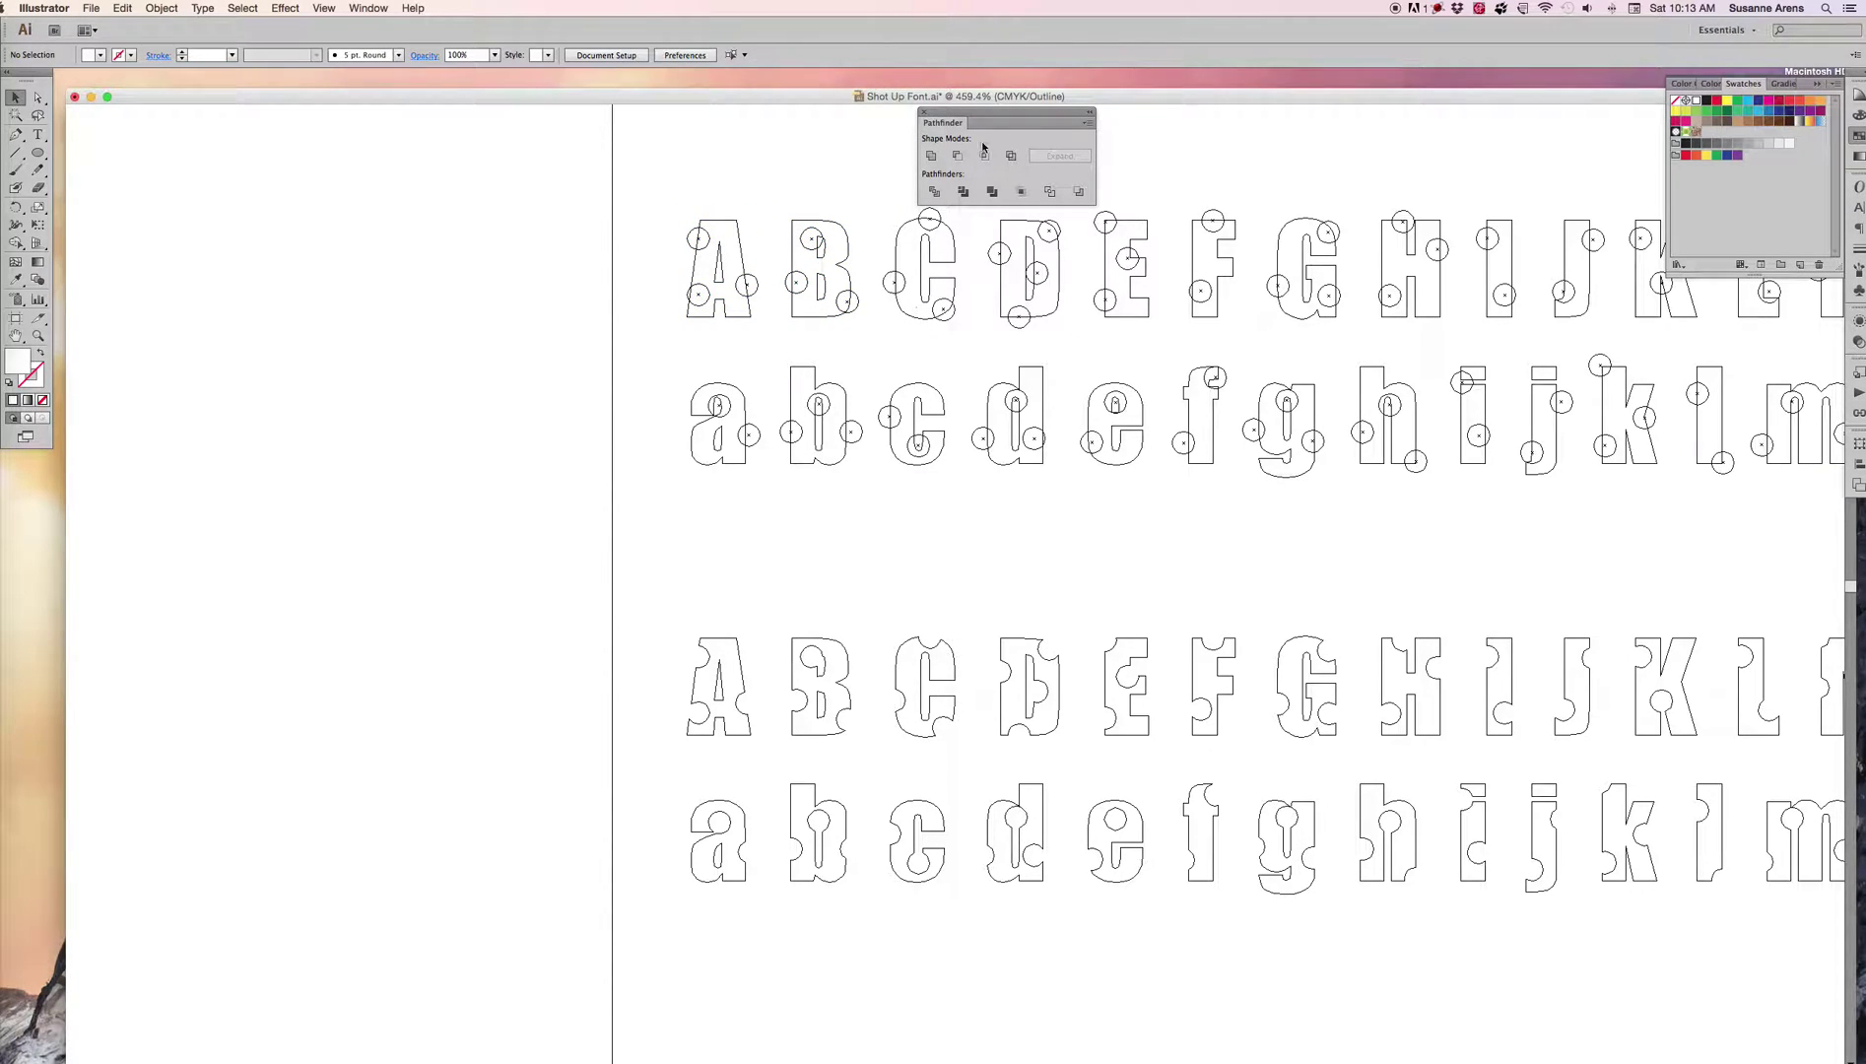
{"action": "key", "text": "ctrl+y"}
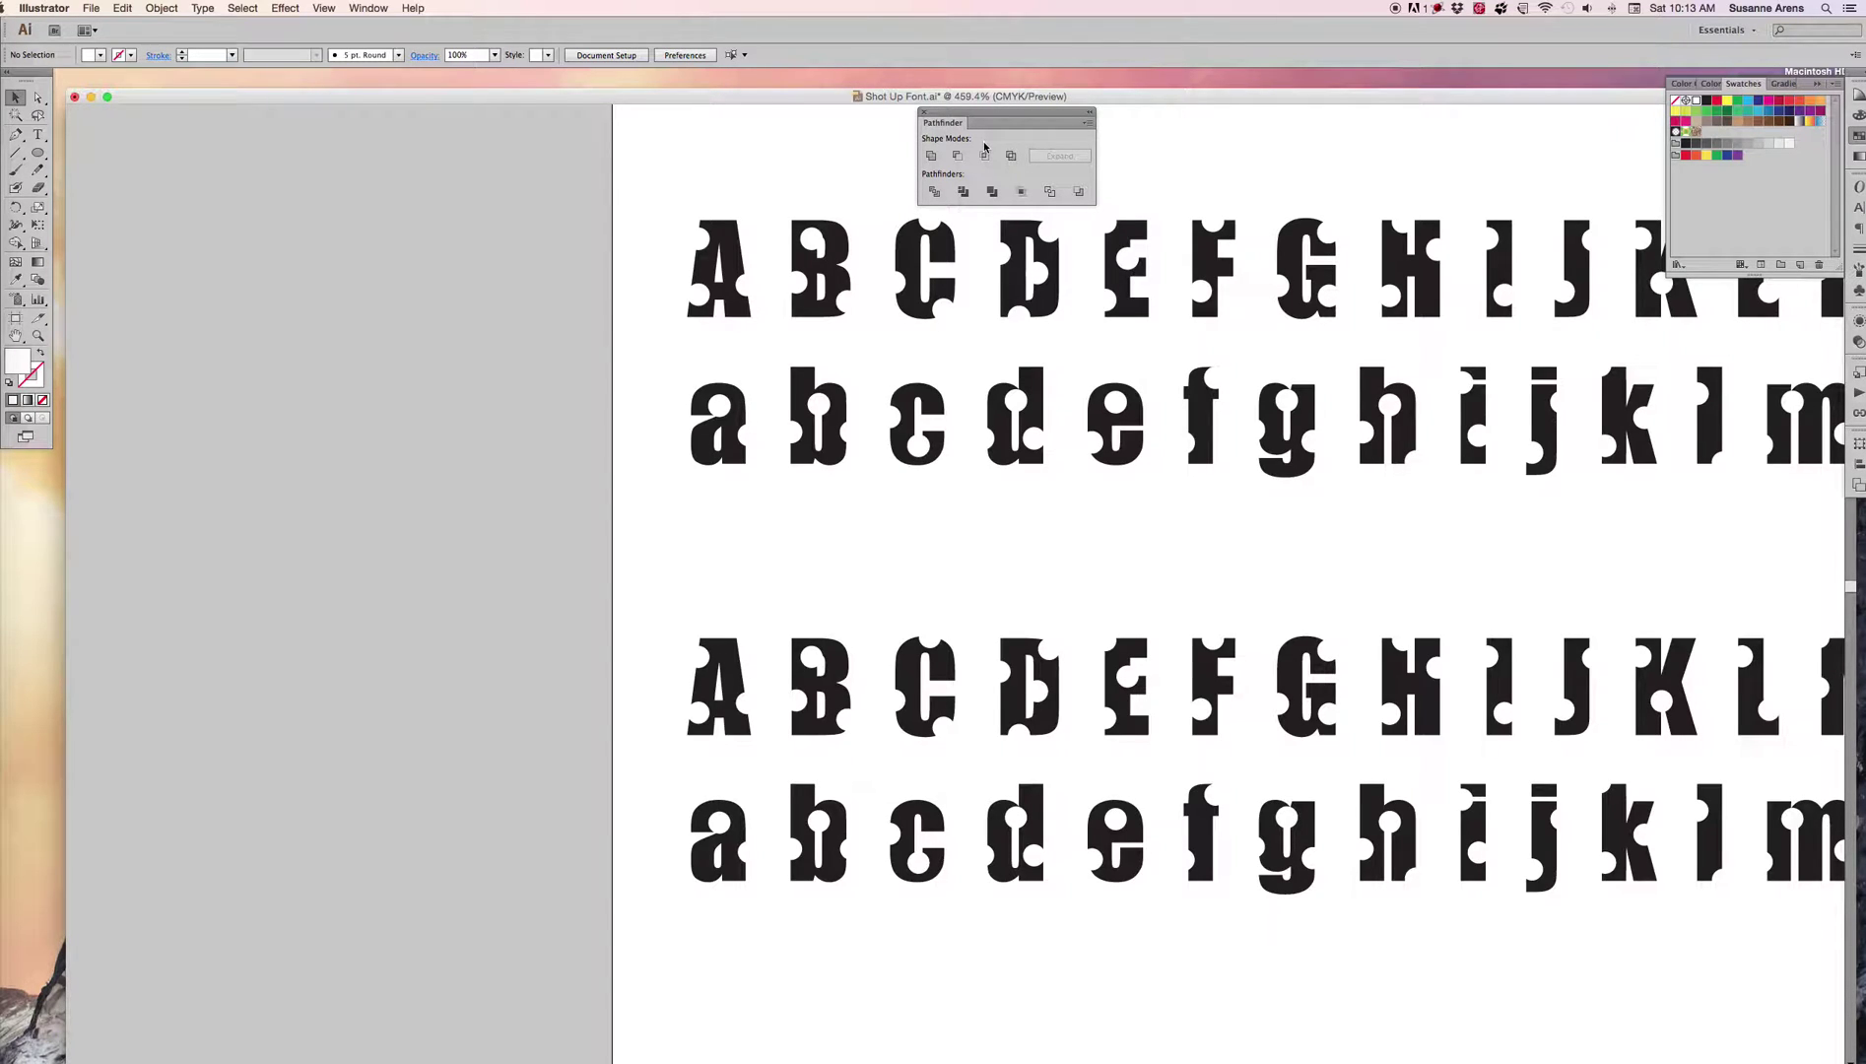
{"action": "left_click_drag", "start_coordinate": [990, 118], "coordinate": [1095, 115]}
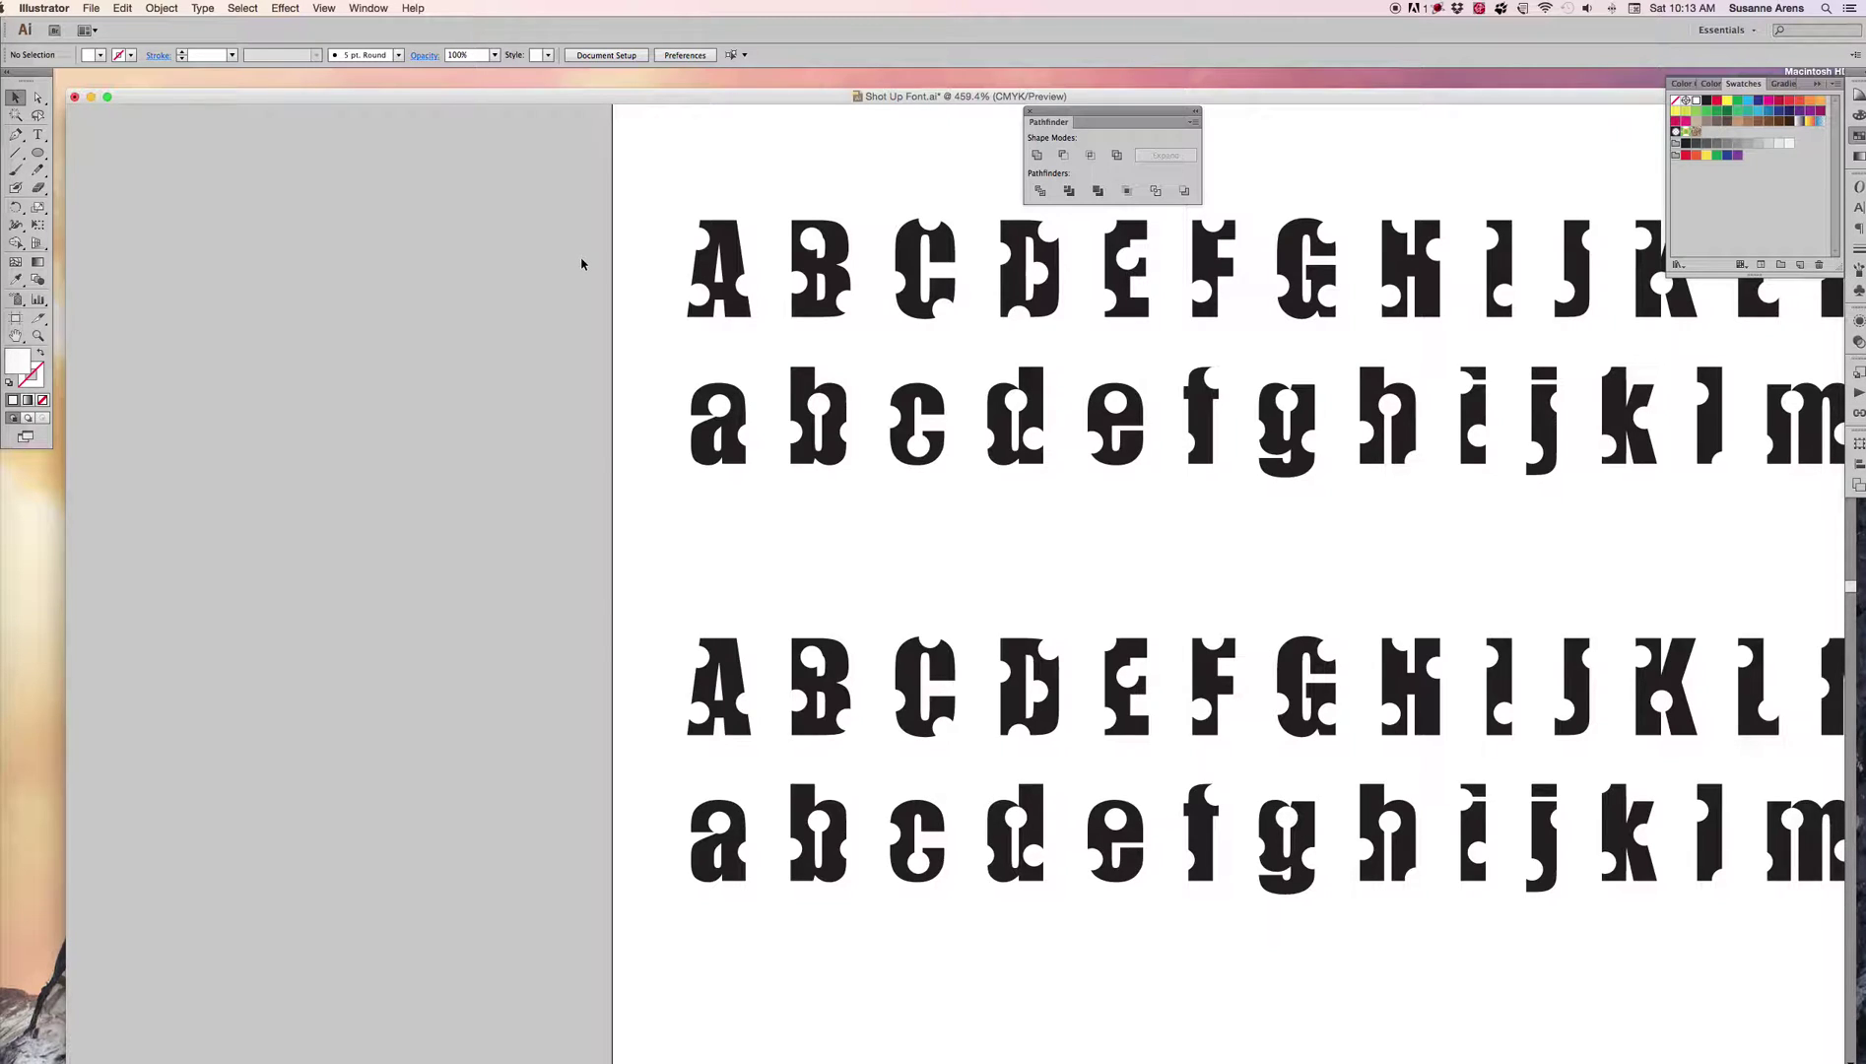
{"action": "key", "text": "super+0"}
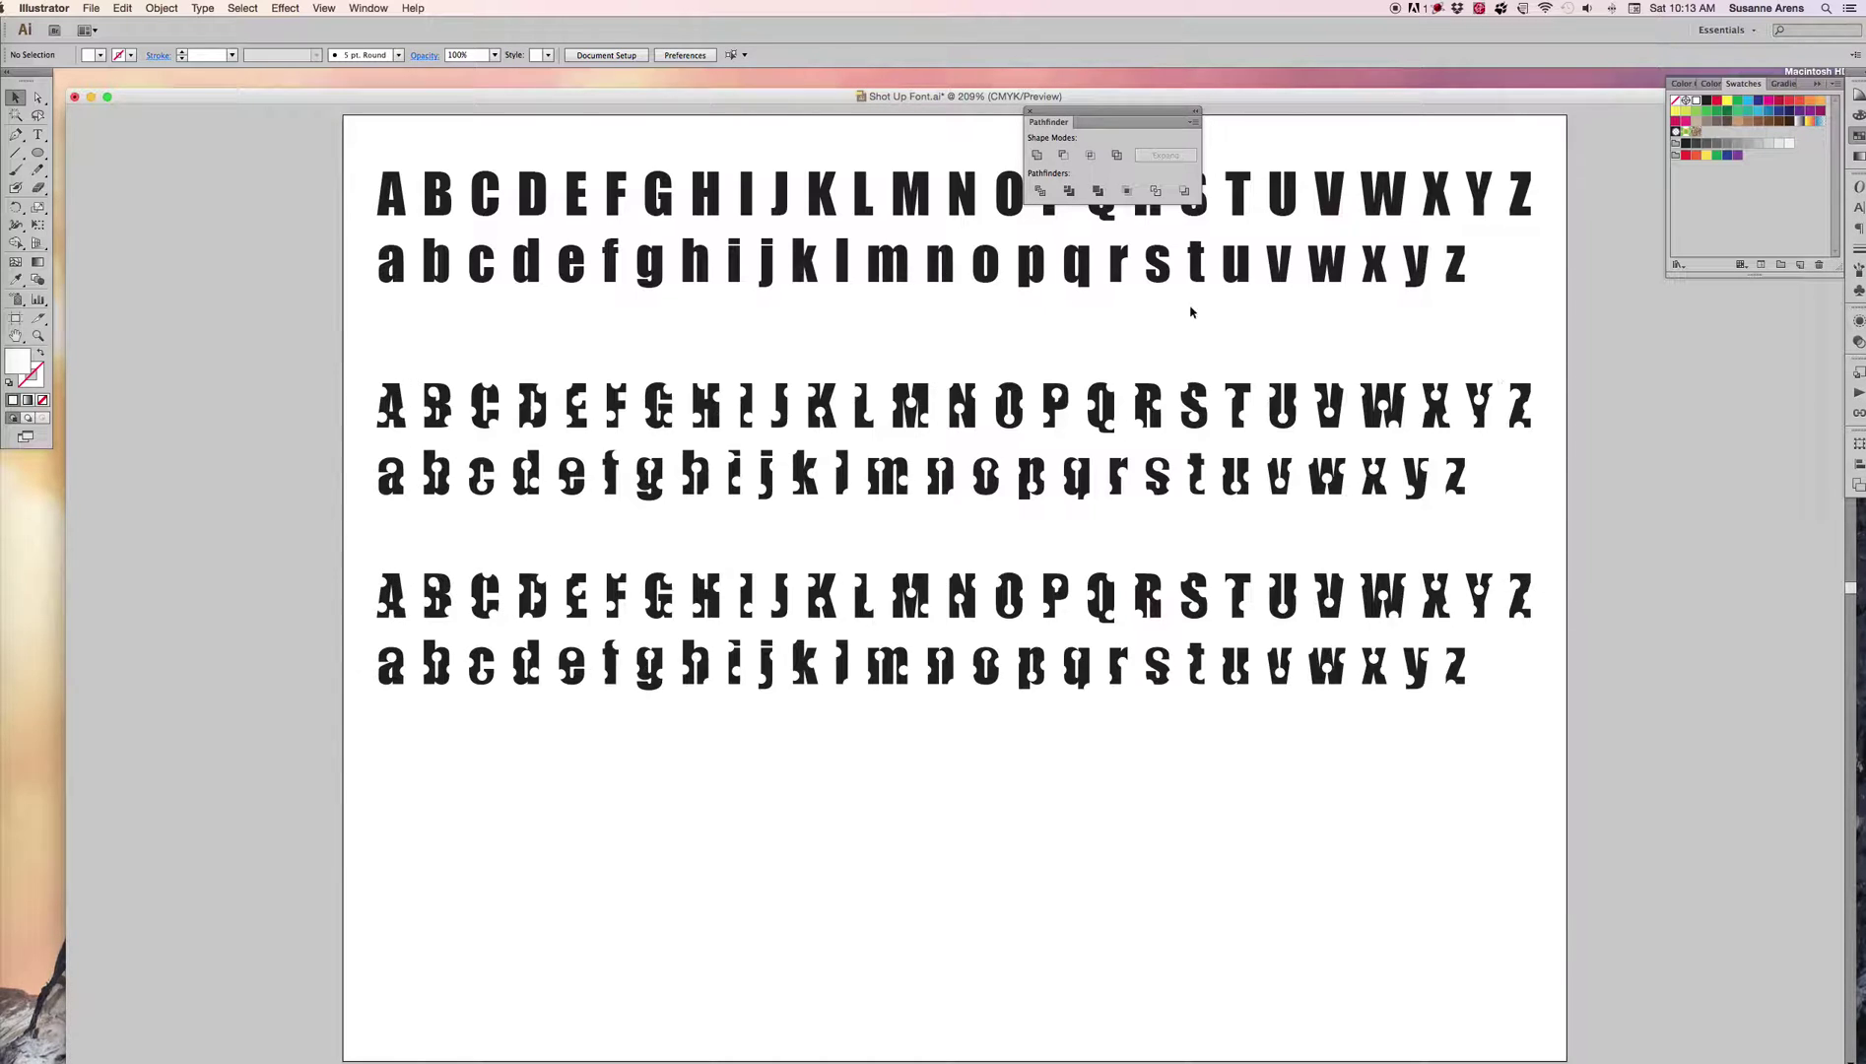
- Delete the plain alphabet, the first shot-up set and the lowercase row
{"action": "left_click_drag", "start_coordinate": [362, 154], "coordinate": [1616, 560]}
{"action": "key", "text": "Delete"}
{"action": "left_click_drag", "start_coordinate": [1532, 771], "coordinate": [232, 647]}
{"action": "key", "text": "Delete"}
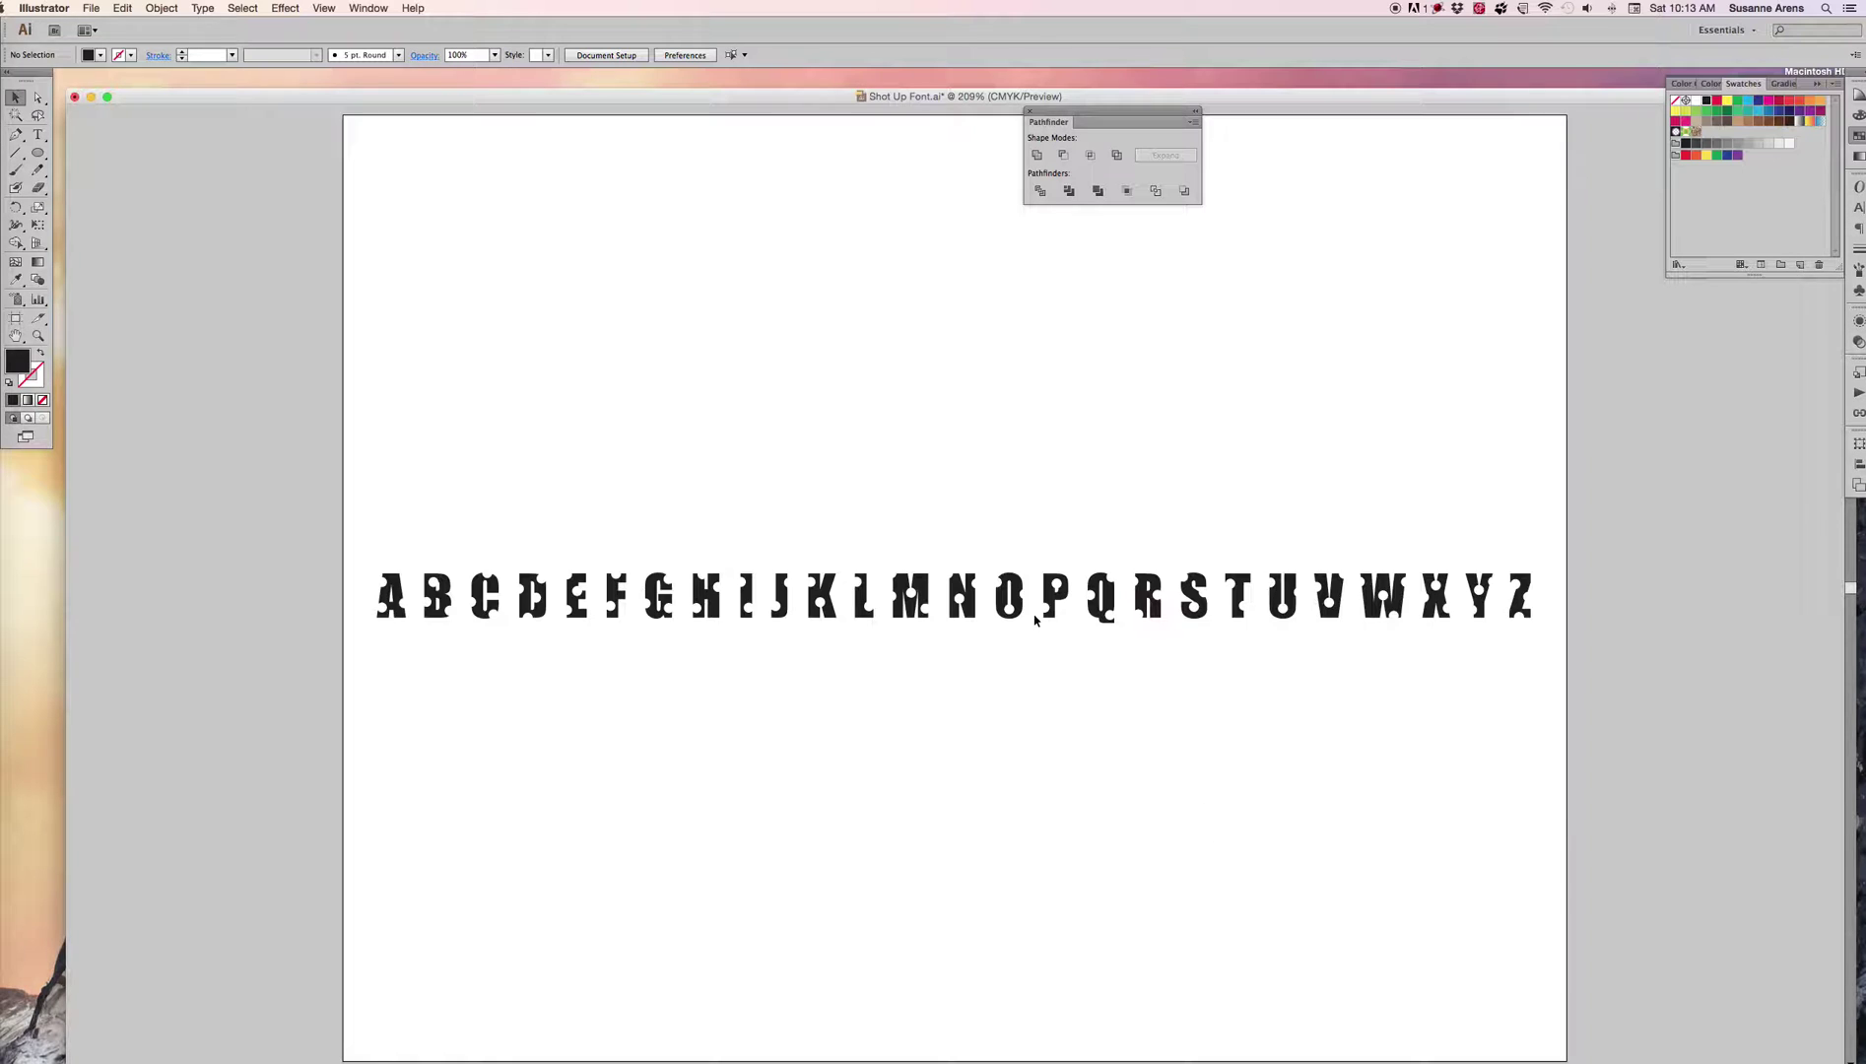
- Place capitals N–Z as a second row beneath A–M and centre both rows
{"action": "left_click_drag", "start_coordinate": [953, 512], "coordinate": [1643, 701]}
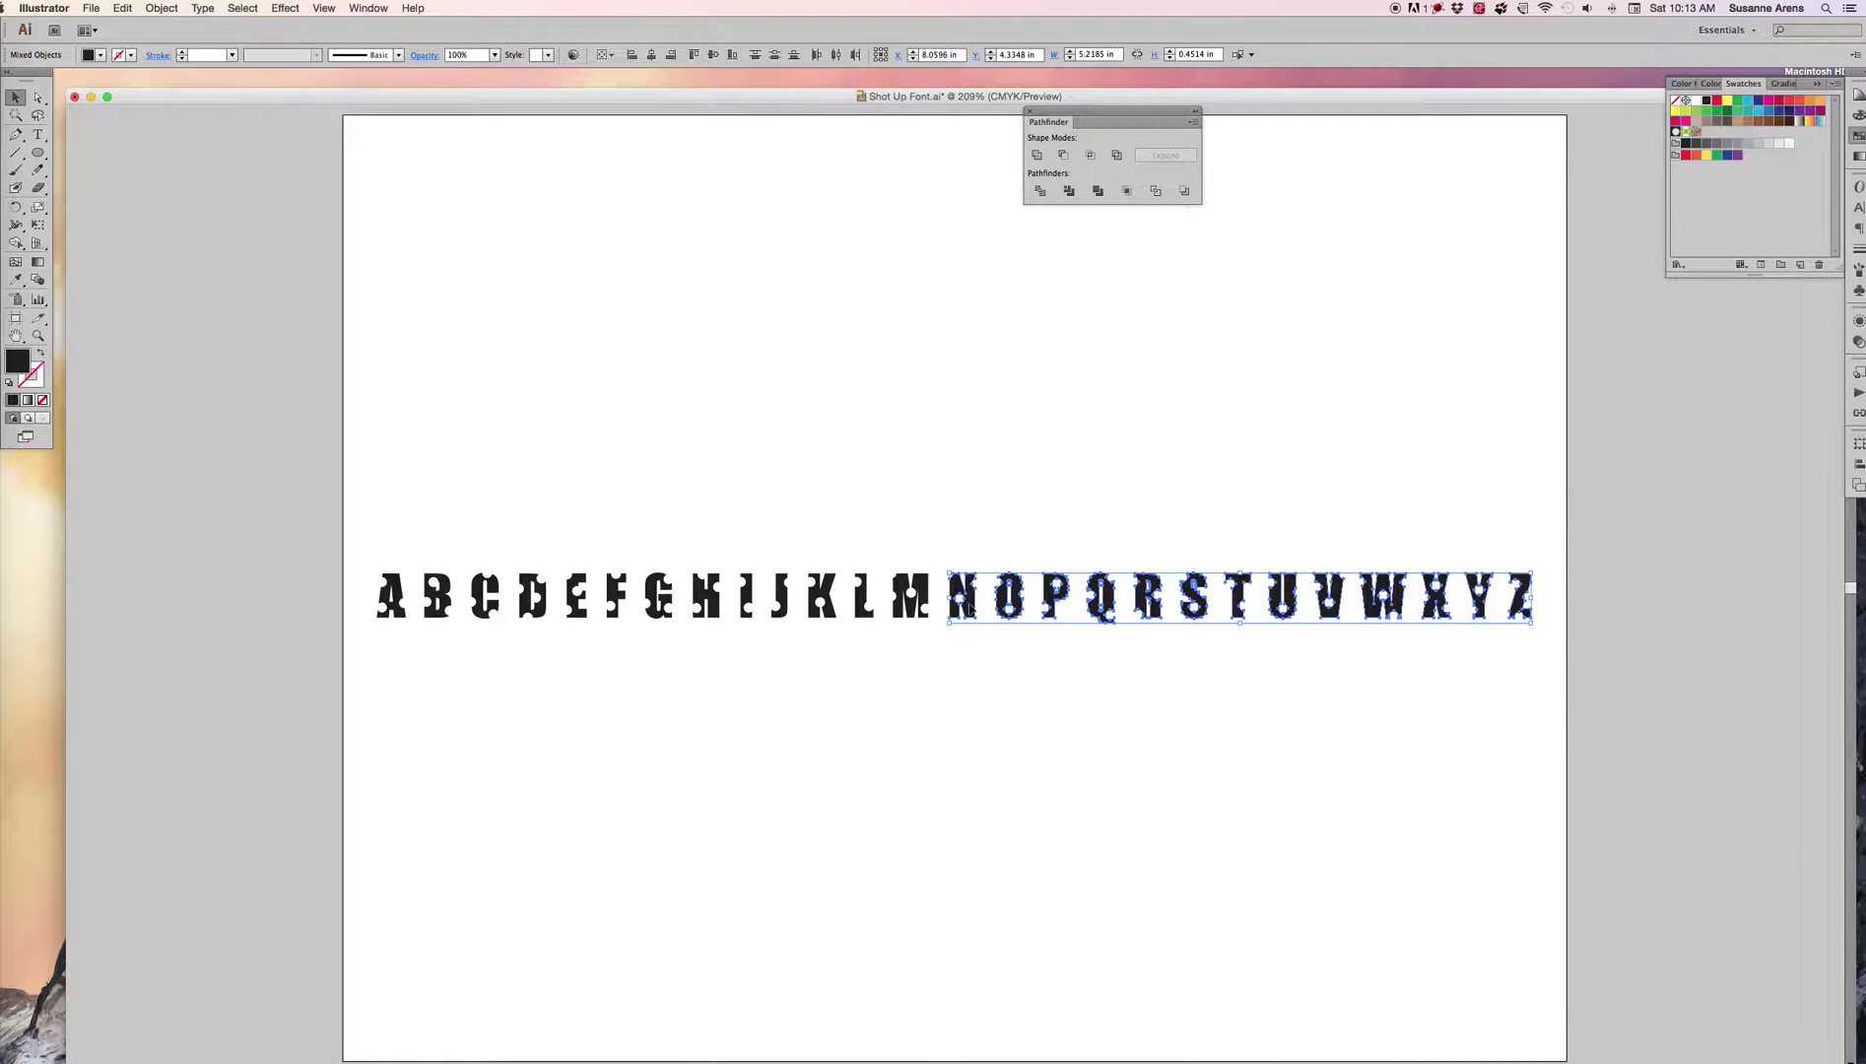
{"action": "left_click_drag", "start_coordinate": [968, 608], "coordinate": [392, 668]}
{"action": "left_click_drag", "start_coordinate": [376, 478], "coordinate": [1305, 379]}
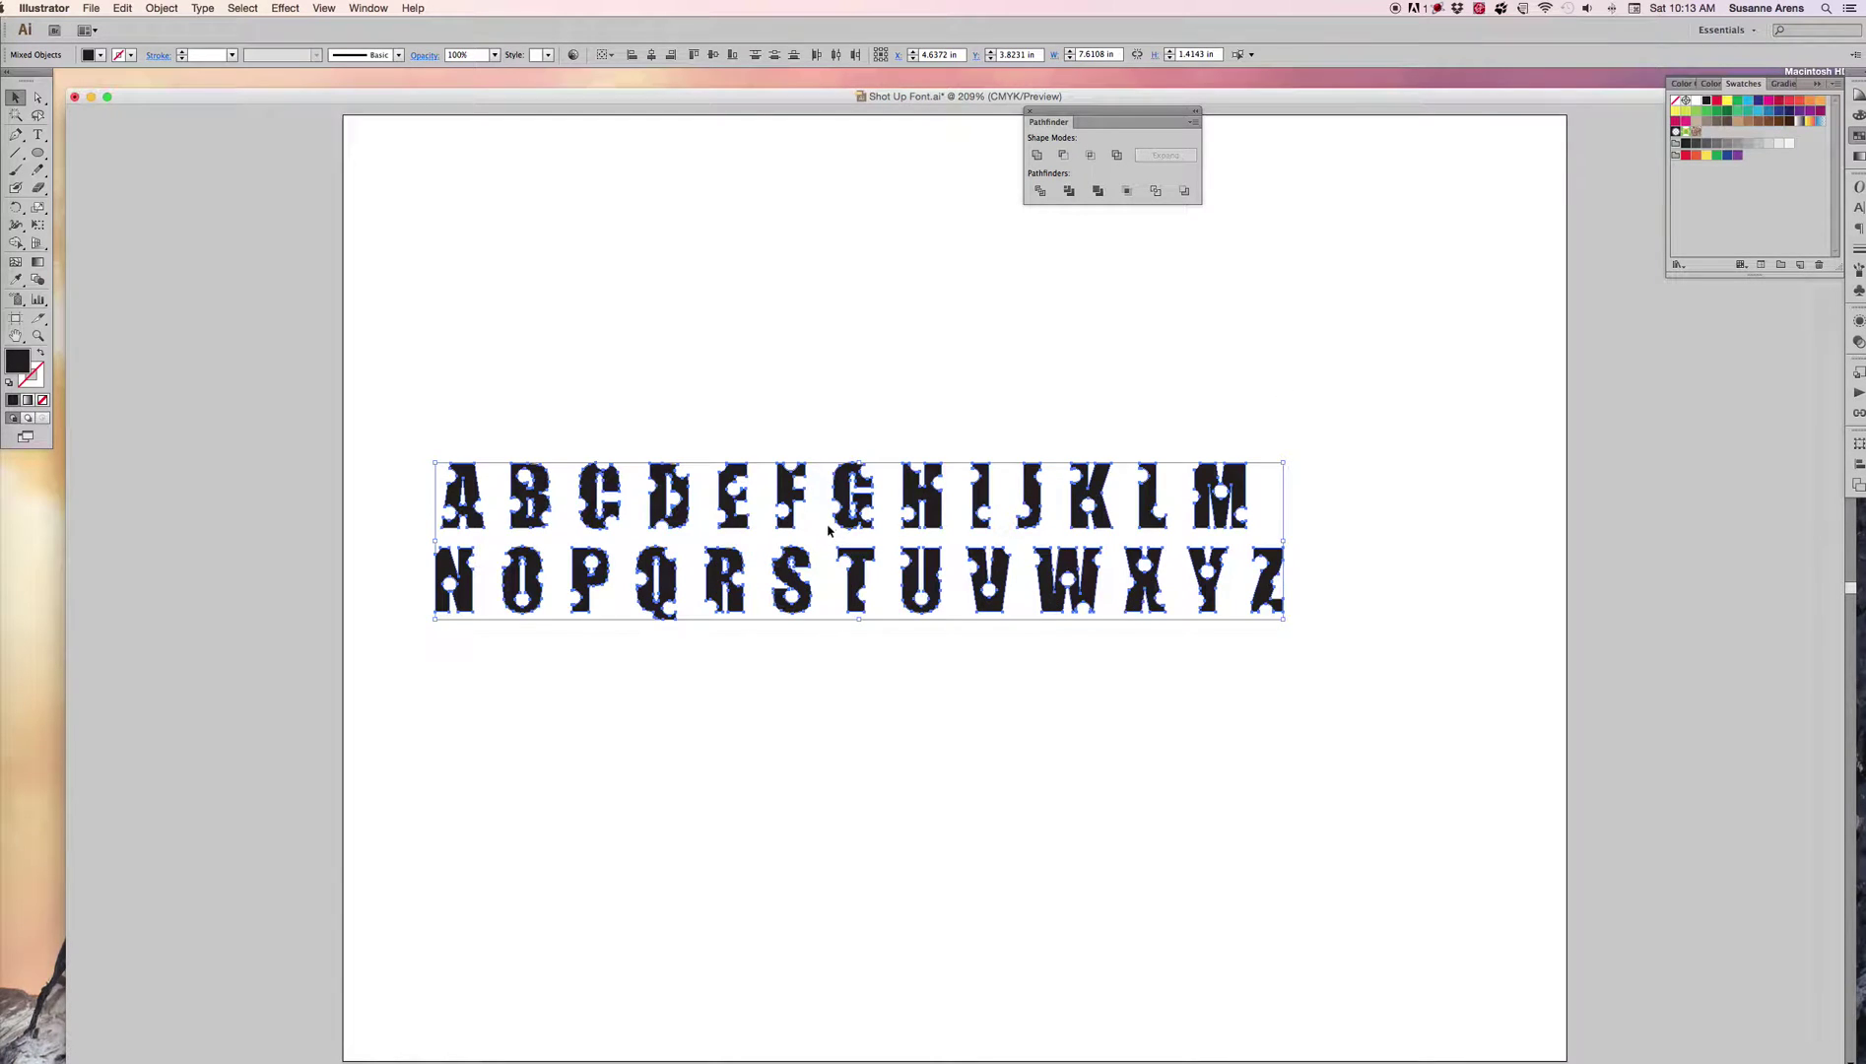
{"action": "left_click_drag", "start_coordinate": [849, 527], "coordinate": [898, 516]}
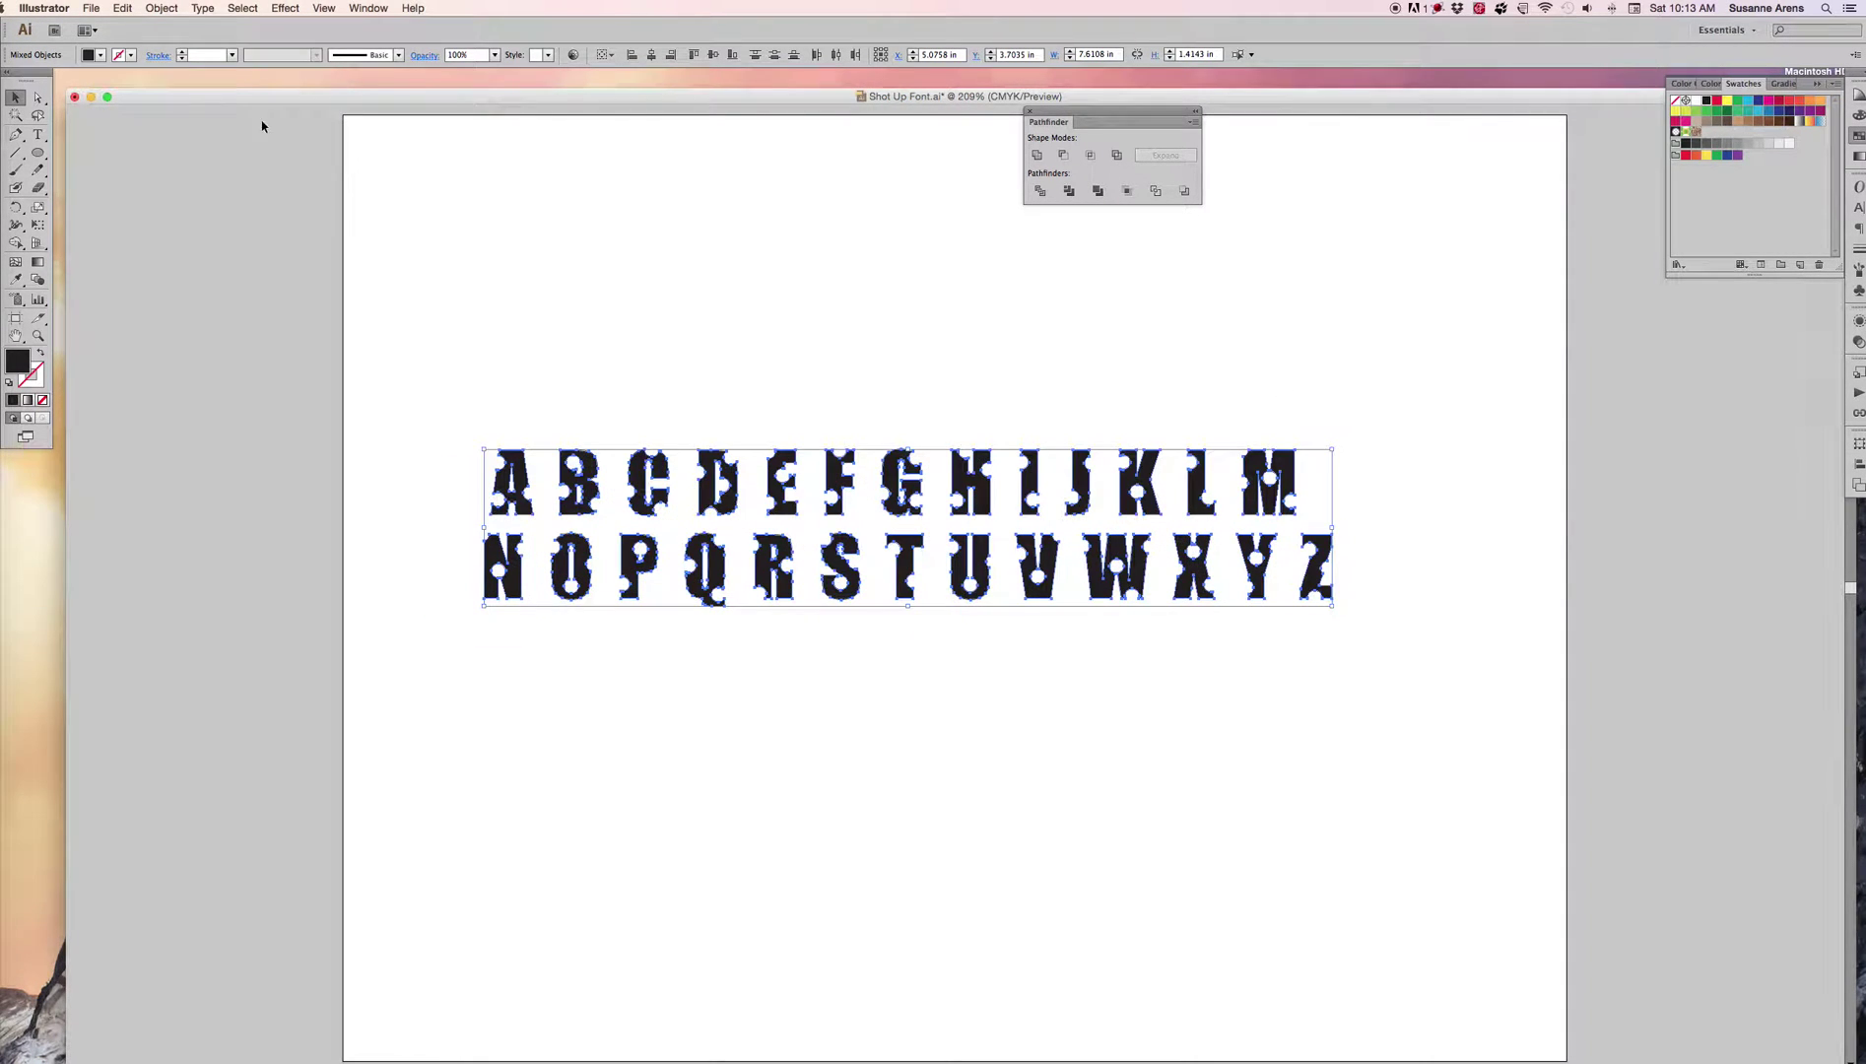
- Save the artwork as Shot Up Font.svg, replacing the existing file
{"action": "left_click", "coordinate": [102, 7]}
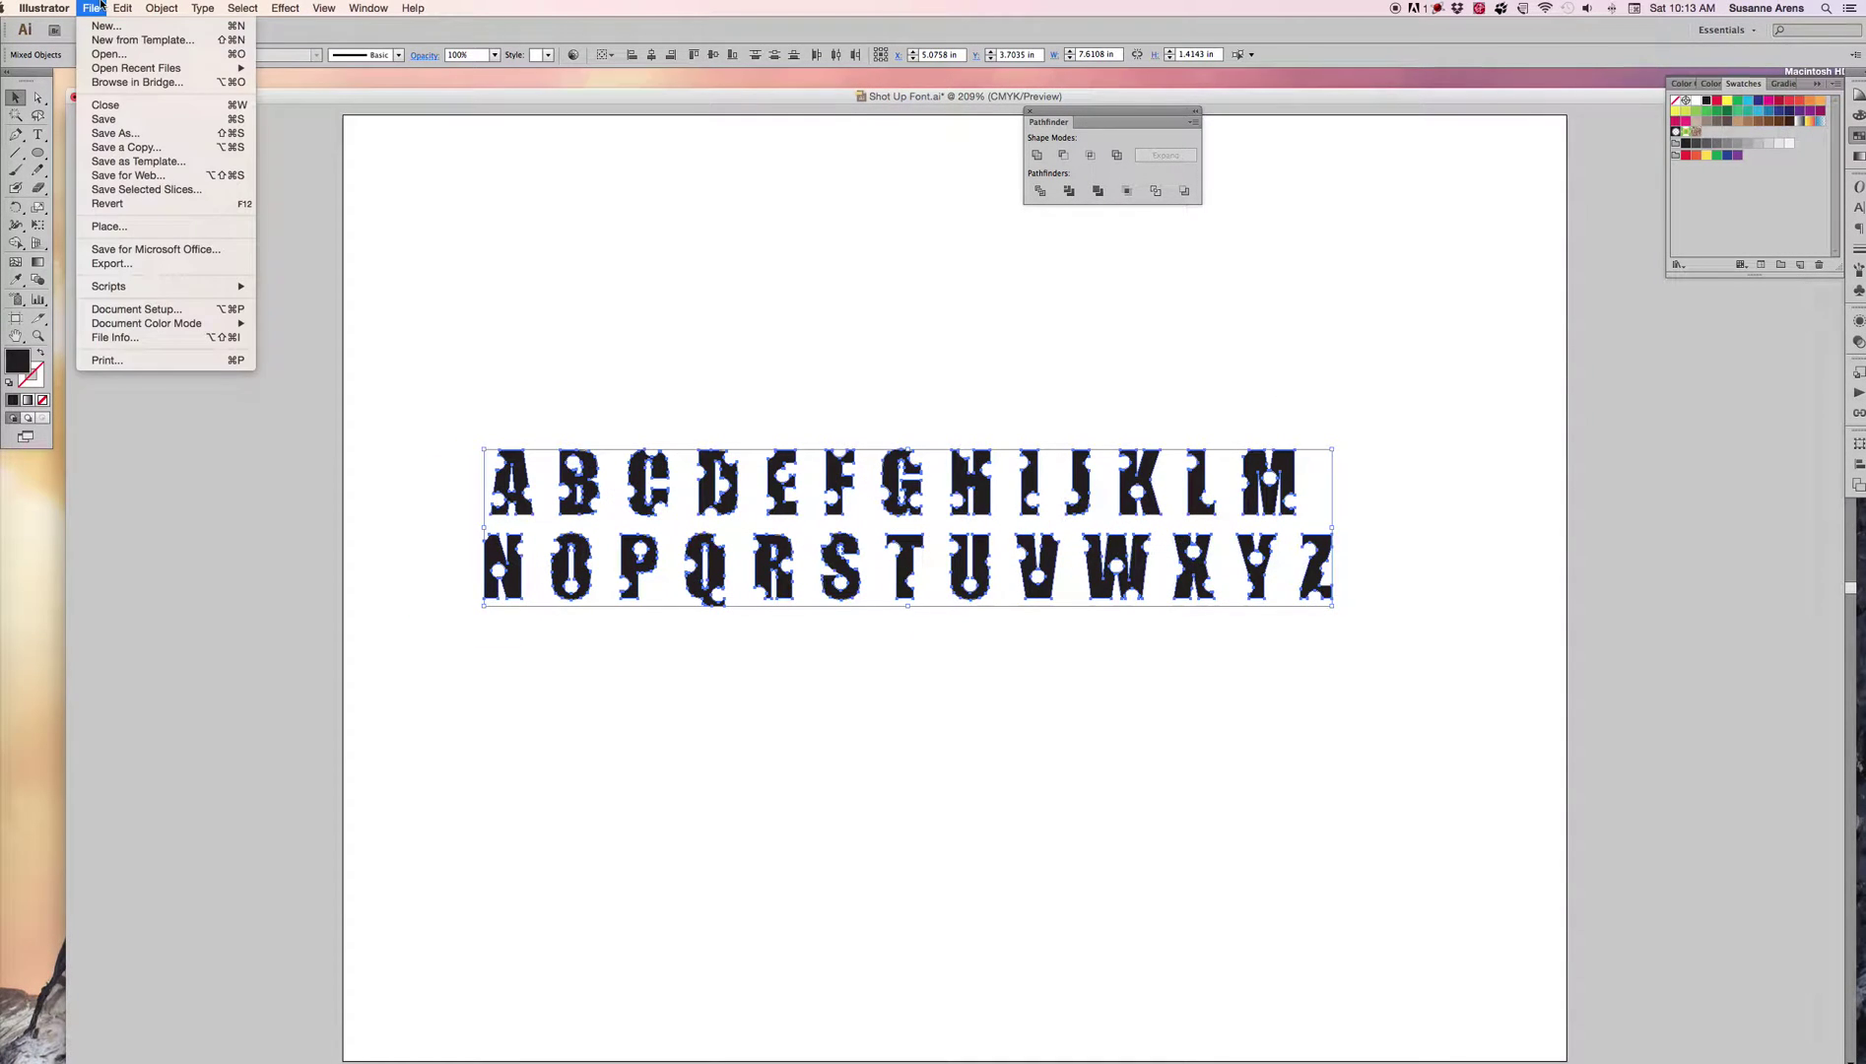
{"action": "left_click", "coordinate": [115, 131]}
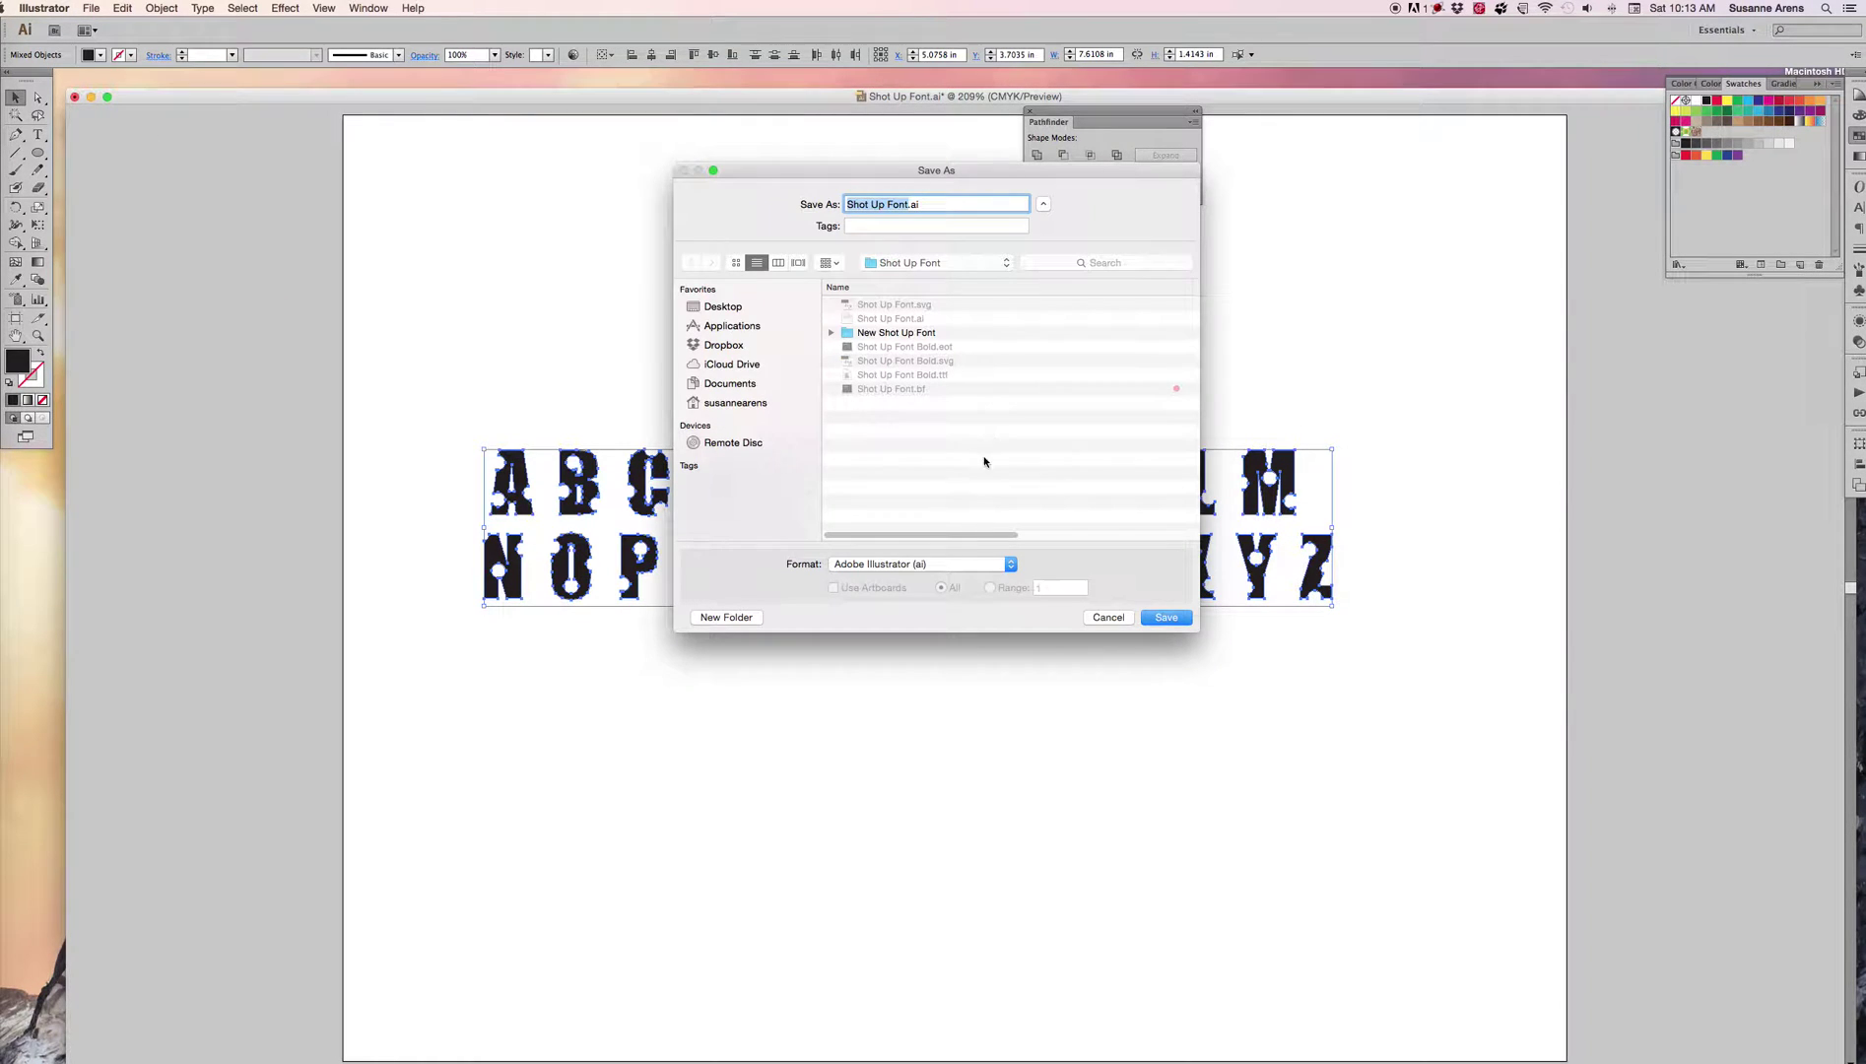
{"action": "left_click", "coordinate": [909, 564]}
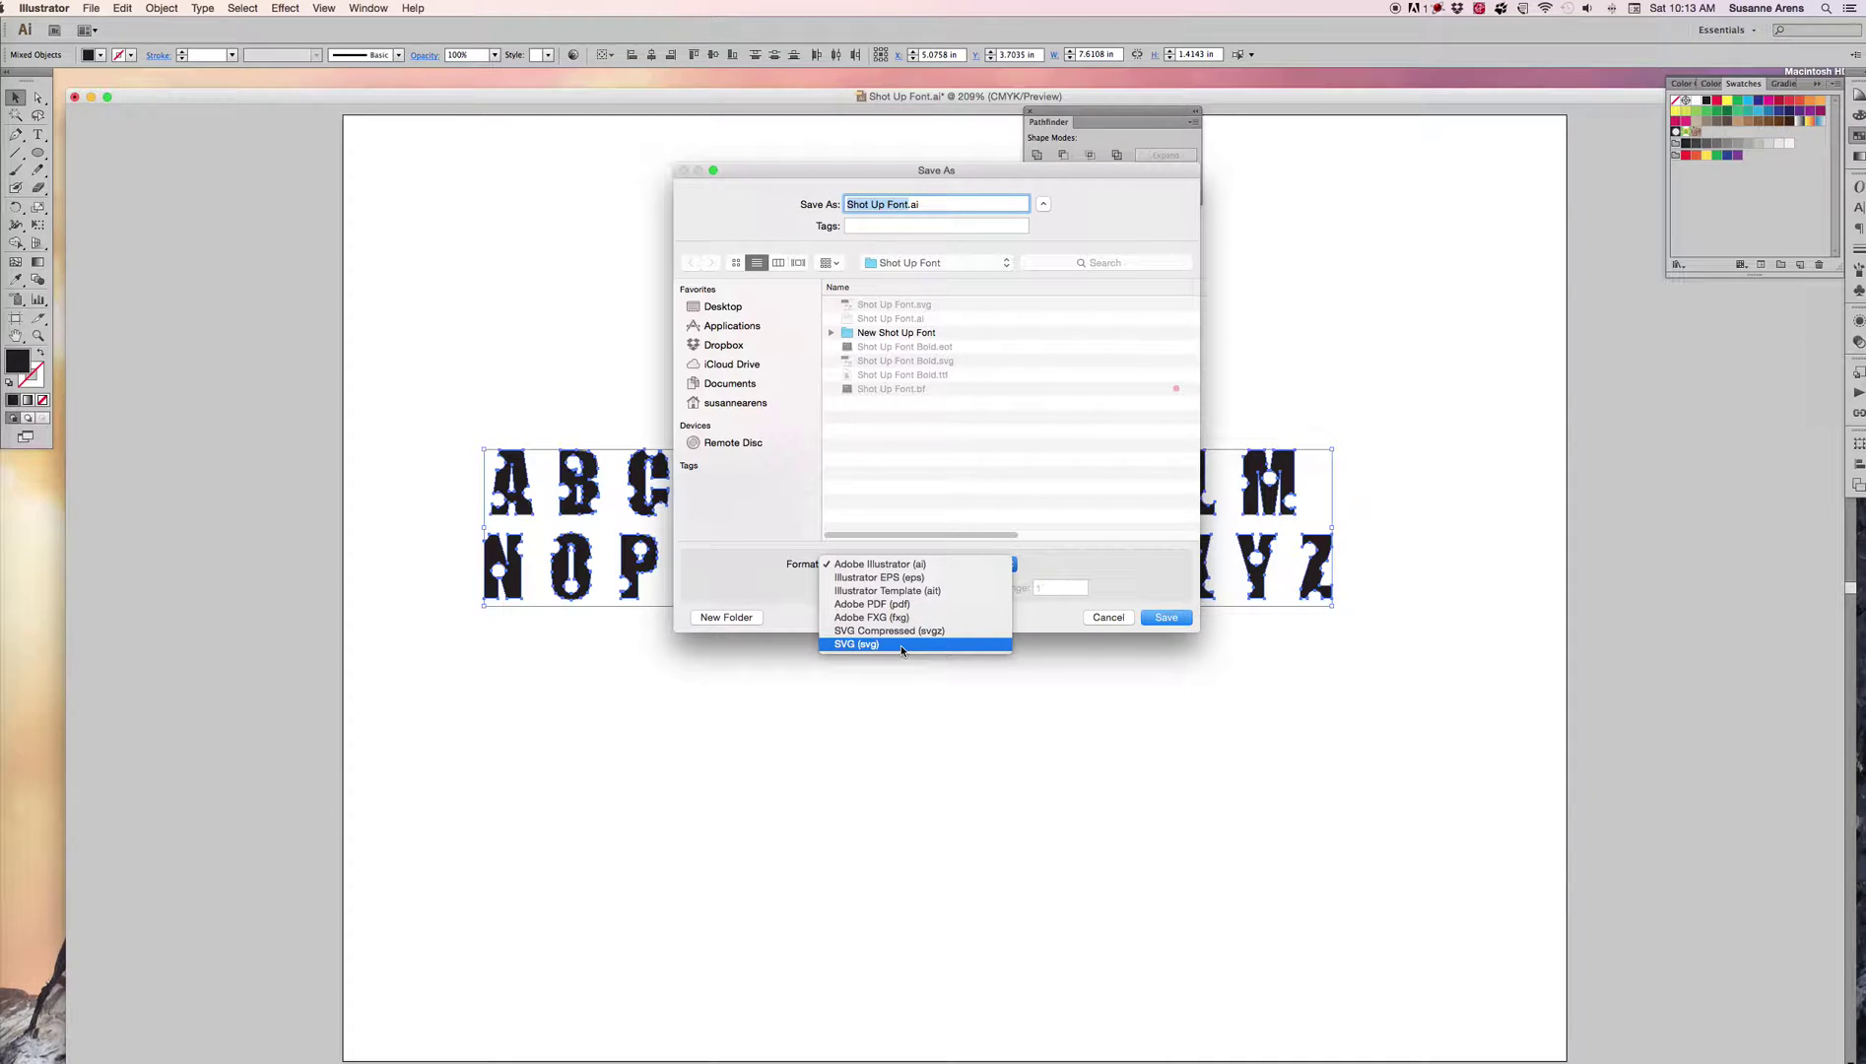
{"action": "left_click", "coordinate": [900, 646]}
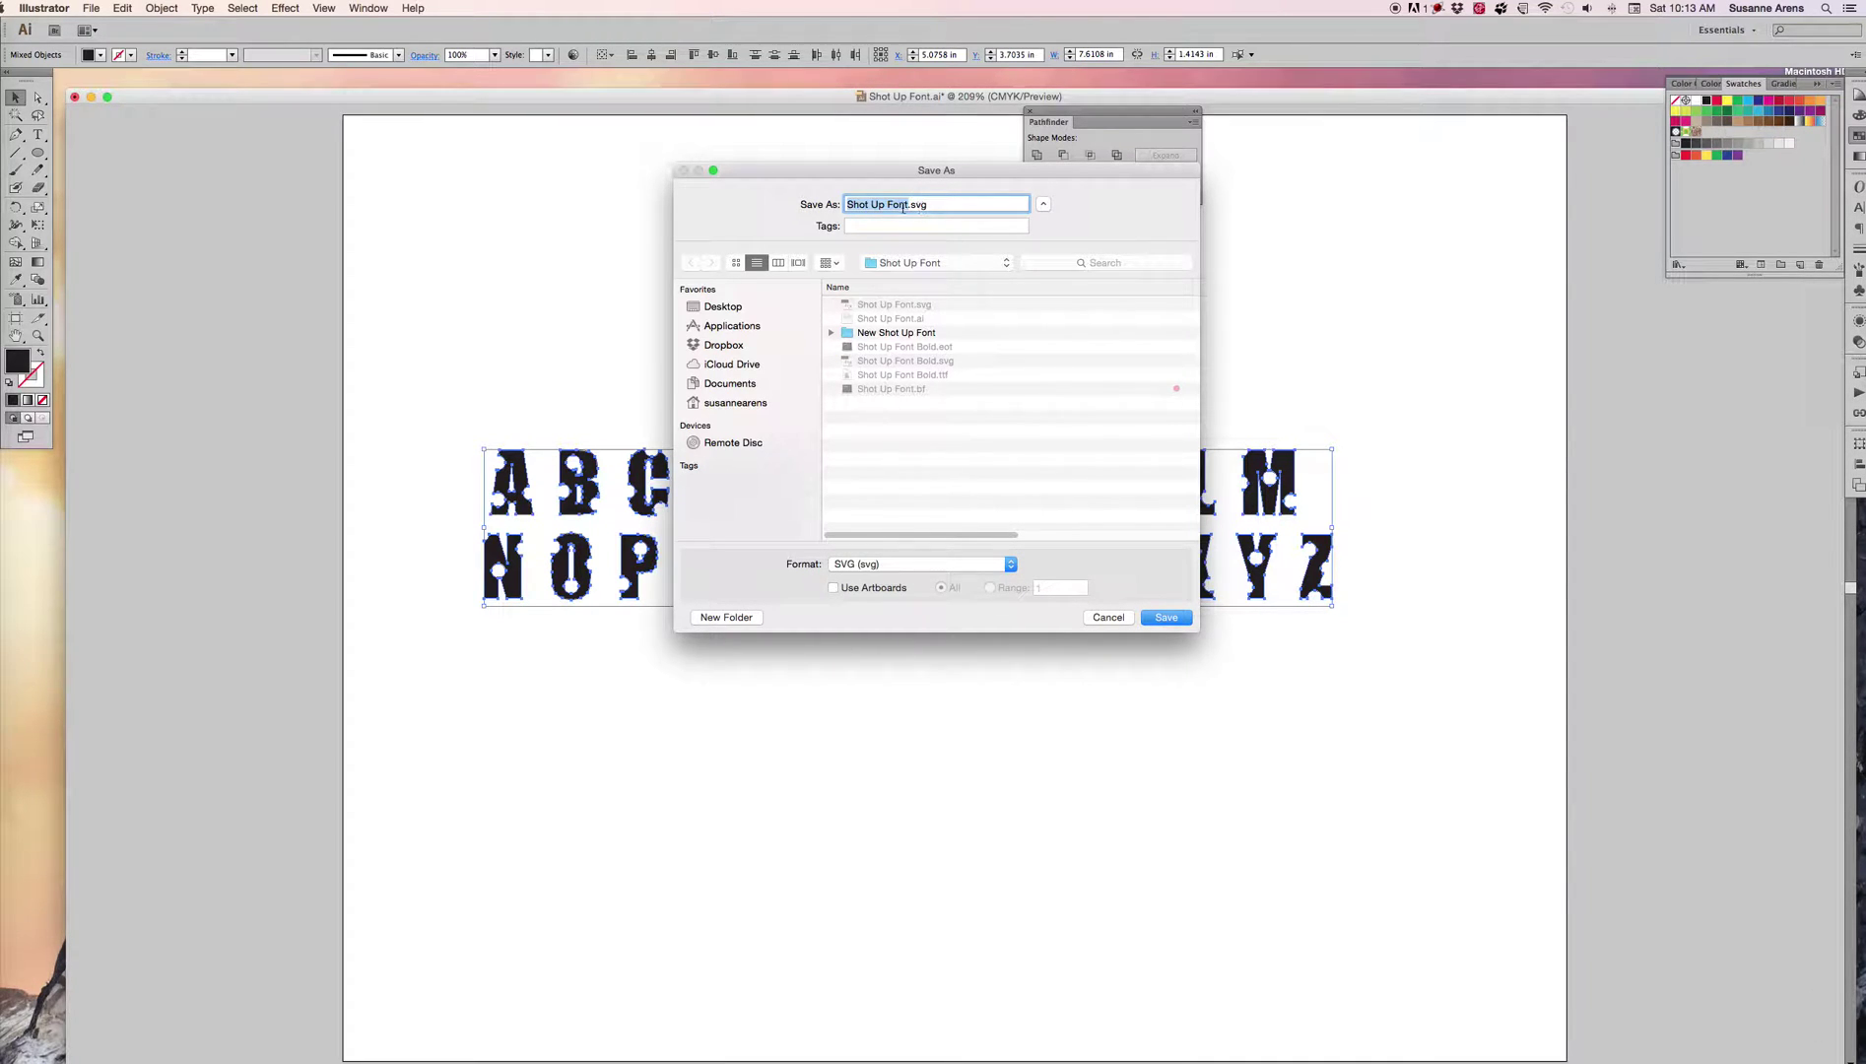
{"action": "left_click", "coordinate": [1166, 617]}
{"action": "left_click", "coordinate": [1043, 269]}
- Keep the SVG 1.1 profile and SVG font type, finish saving, and close the document
{"action": "left_click", "coordinate": [898, 336]}
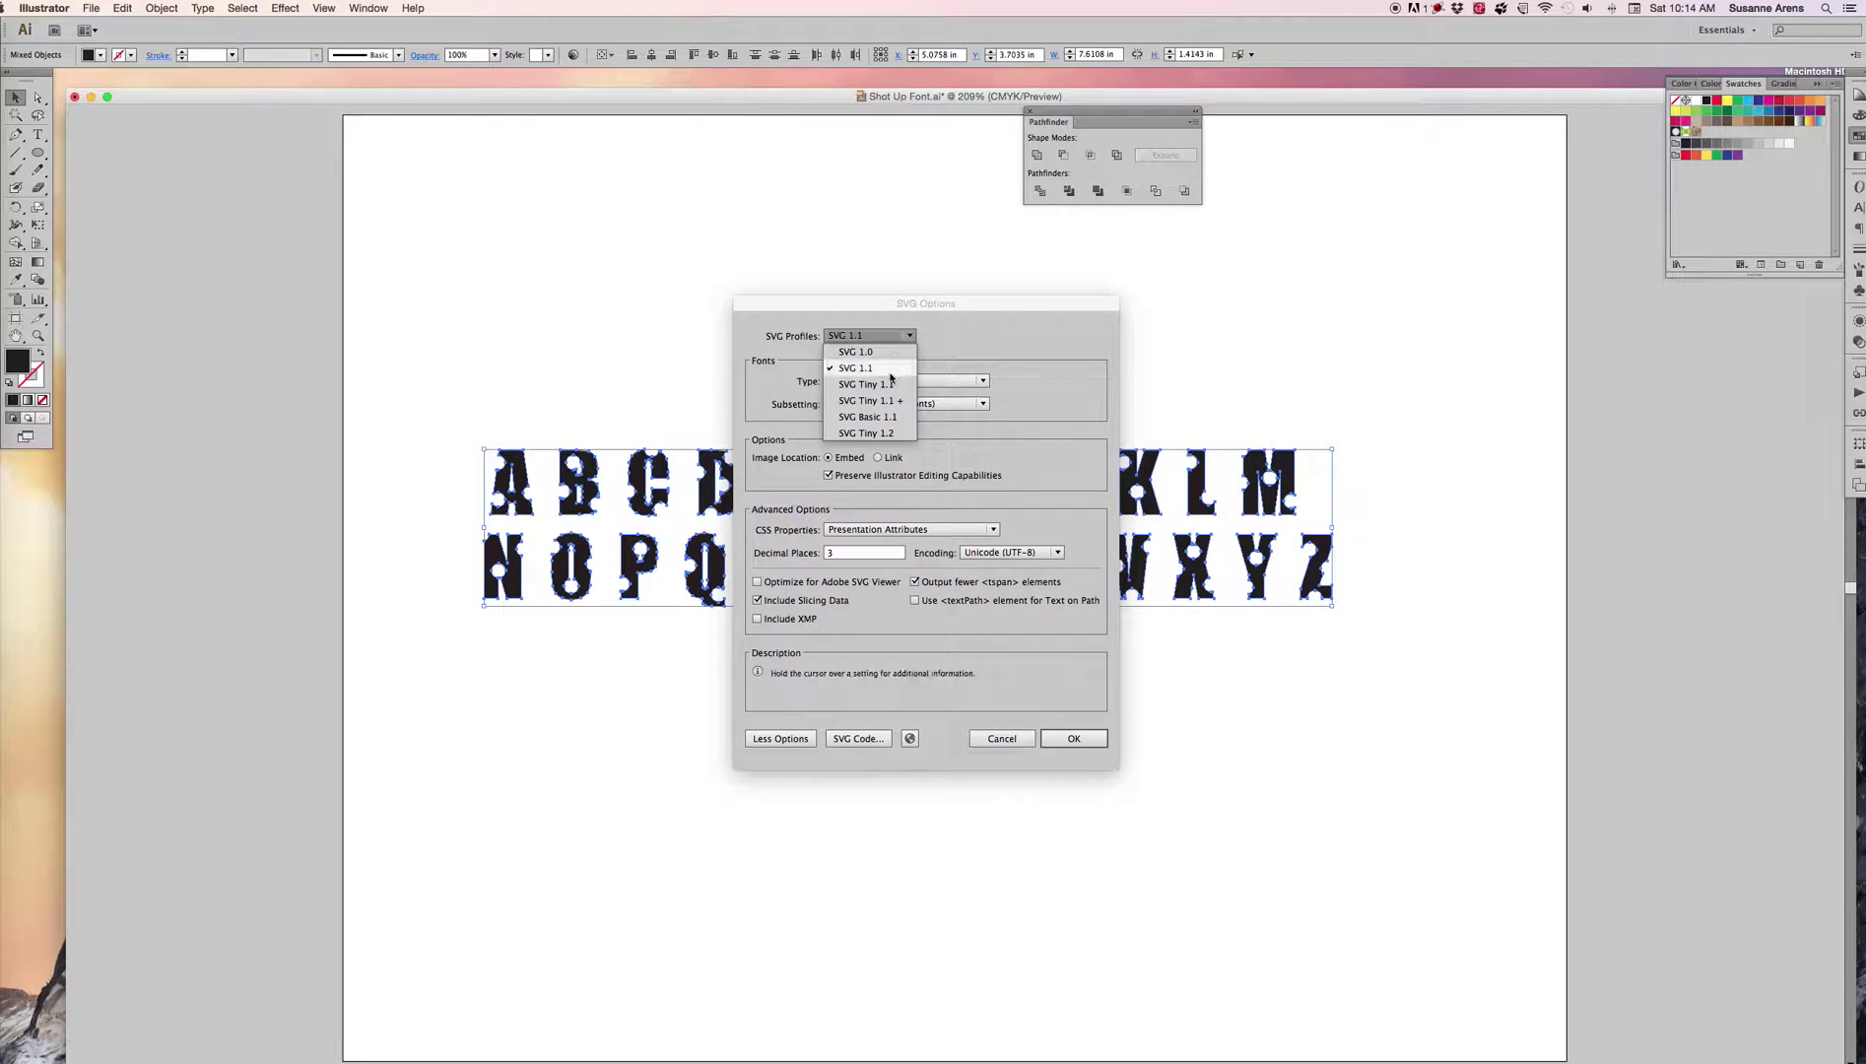
{"action": "left_click", "coordinate": [890, 373]}
{"action": "left_click", "coordinate": [844, 381]}
{"action": "left_click", "coordinate": [847, 415]}
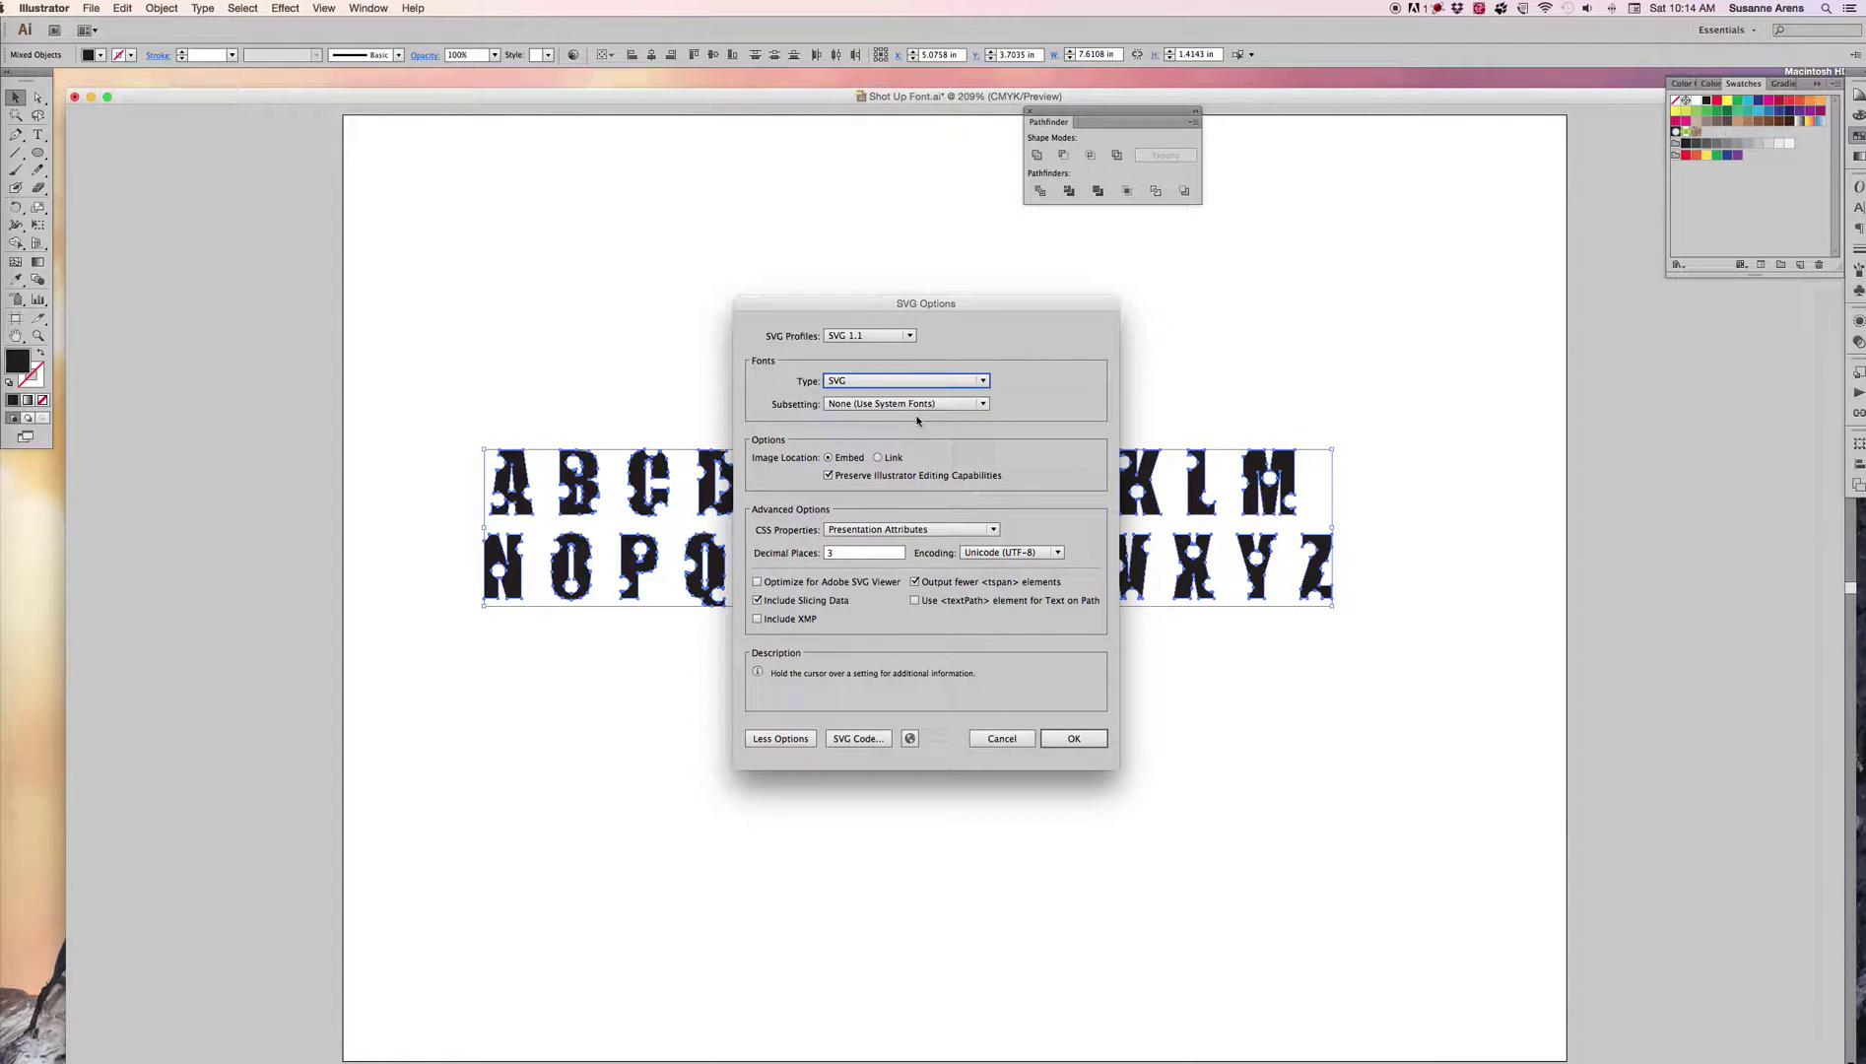
{"action": "mouse_move", "coordinate": [830, 414]}
{"action": "left_click", "coordinate": [1076, 738]}
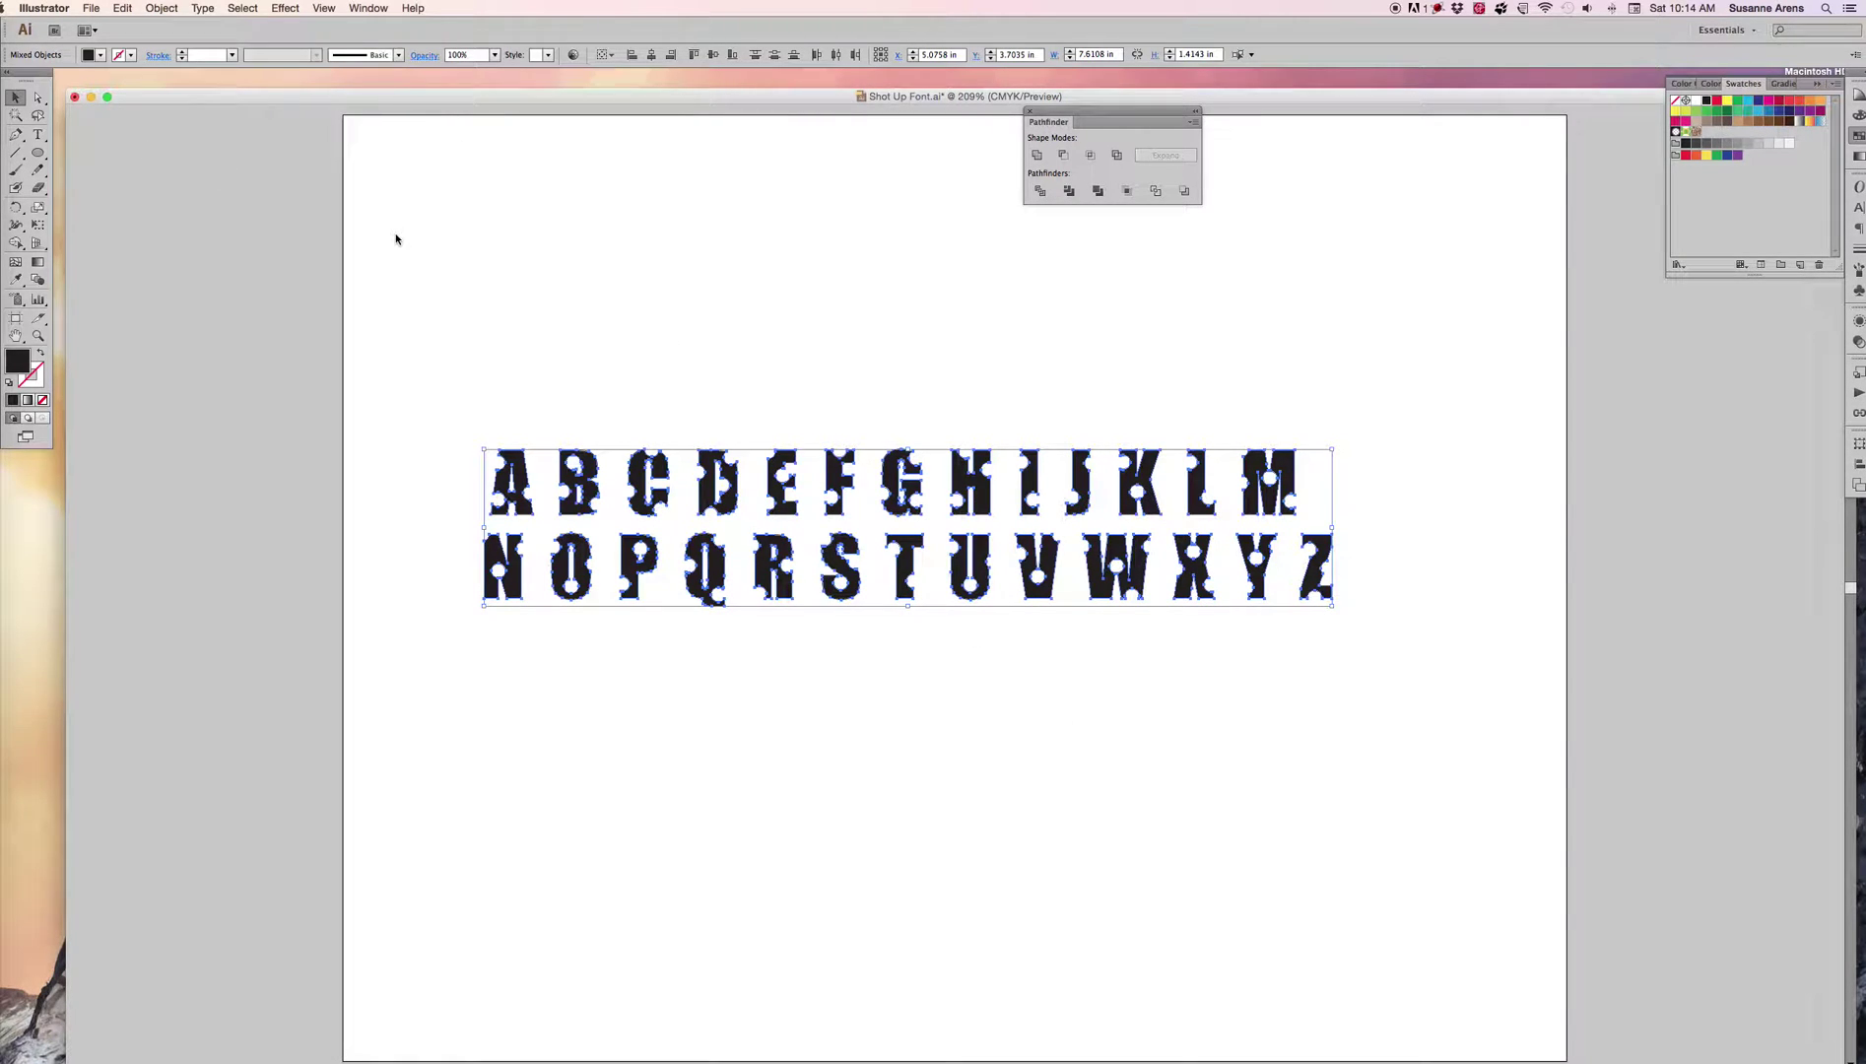
{"action": "left_click", "coordinate": [77, 101]}
{"action": "left_click", "coordinate": [959, 311]}
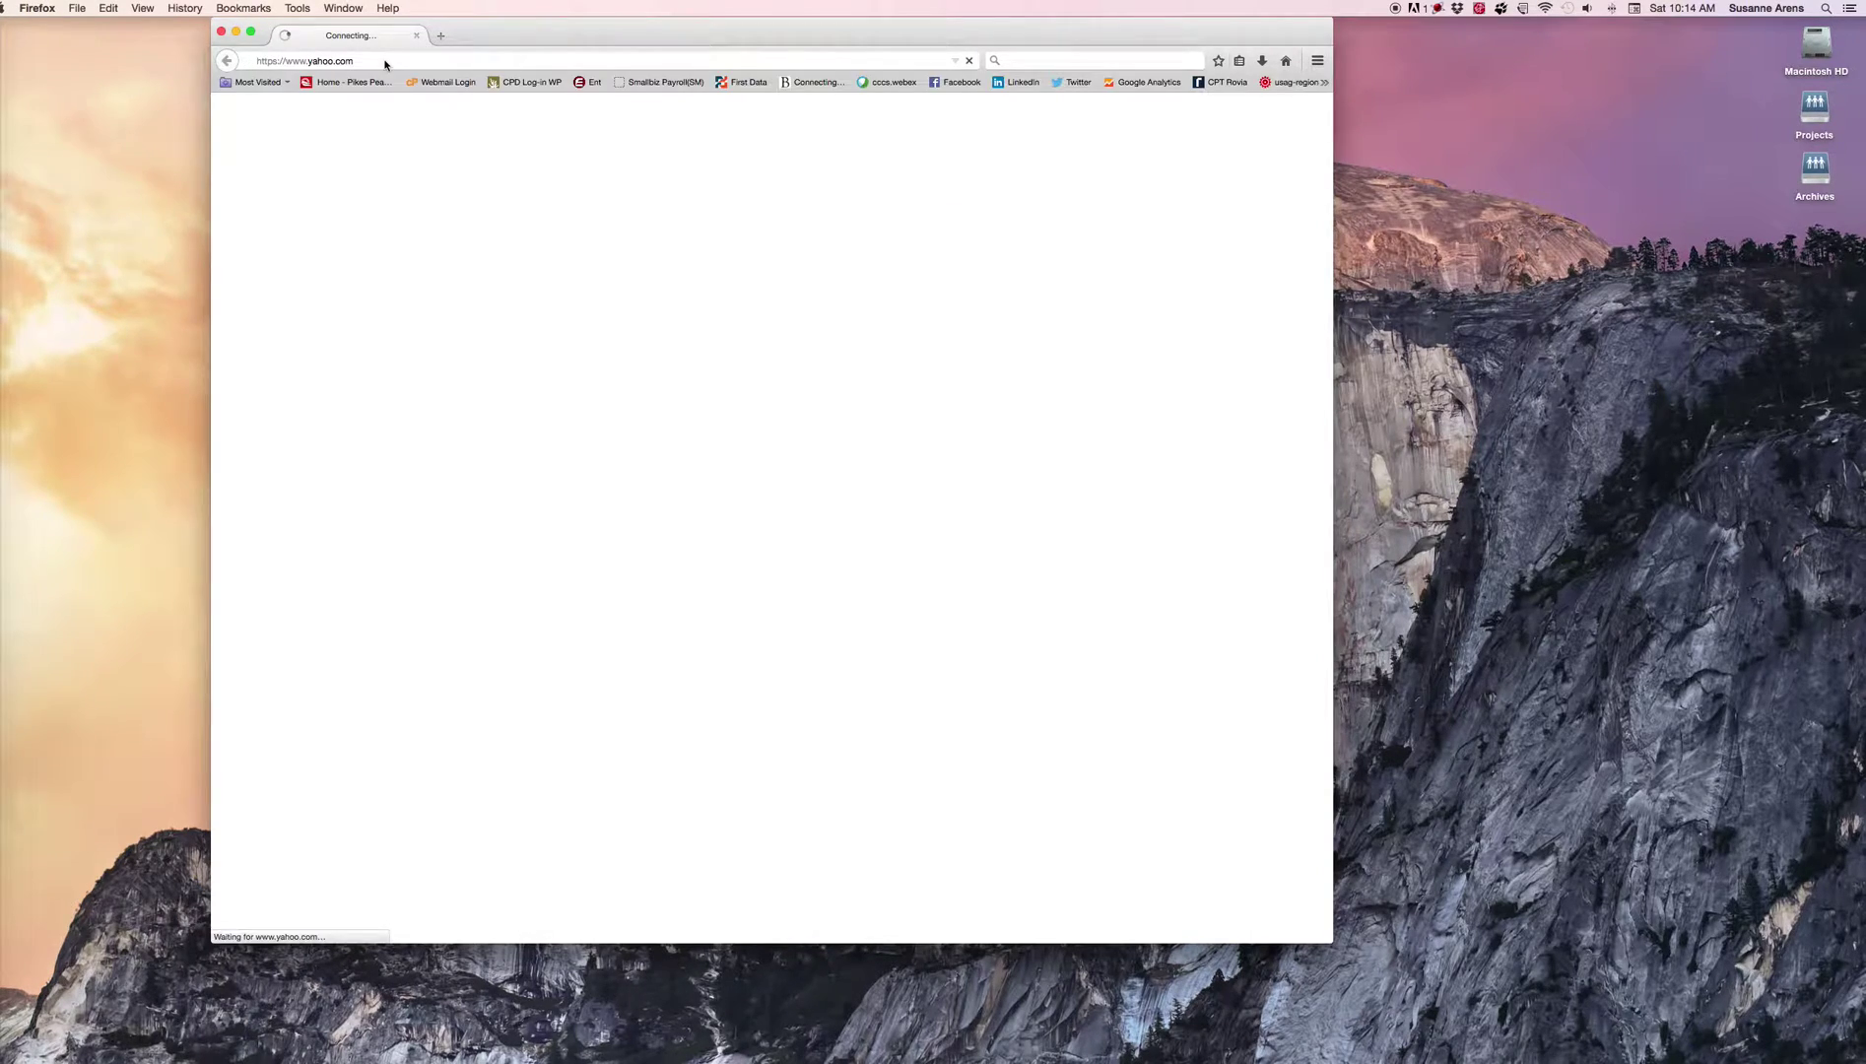
{"action": "left_click", "coordinate": [384, 61]}
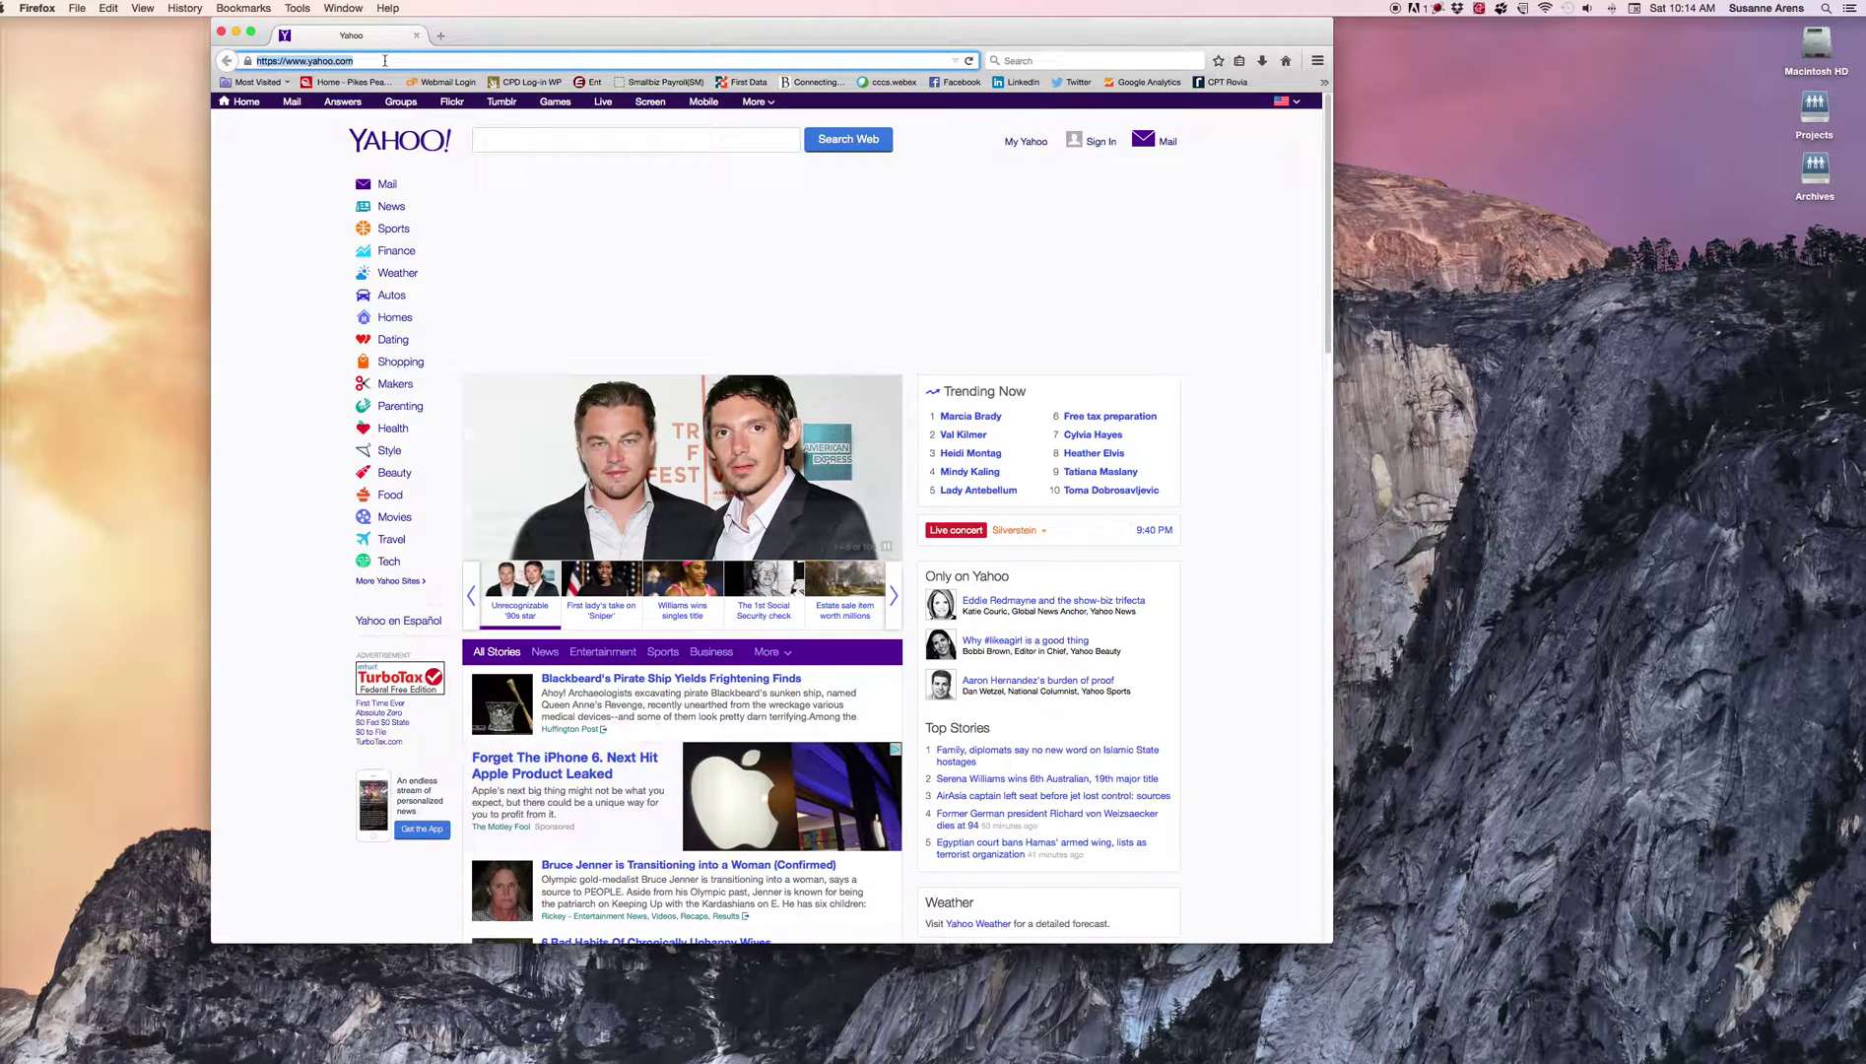
{"action": "type", "text": "birdfont.org/"}
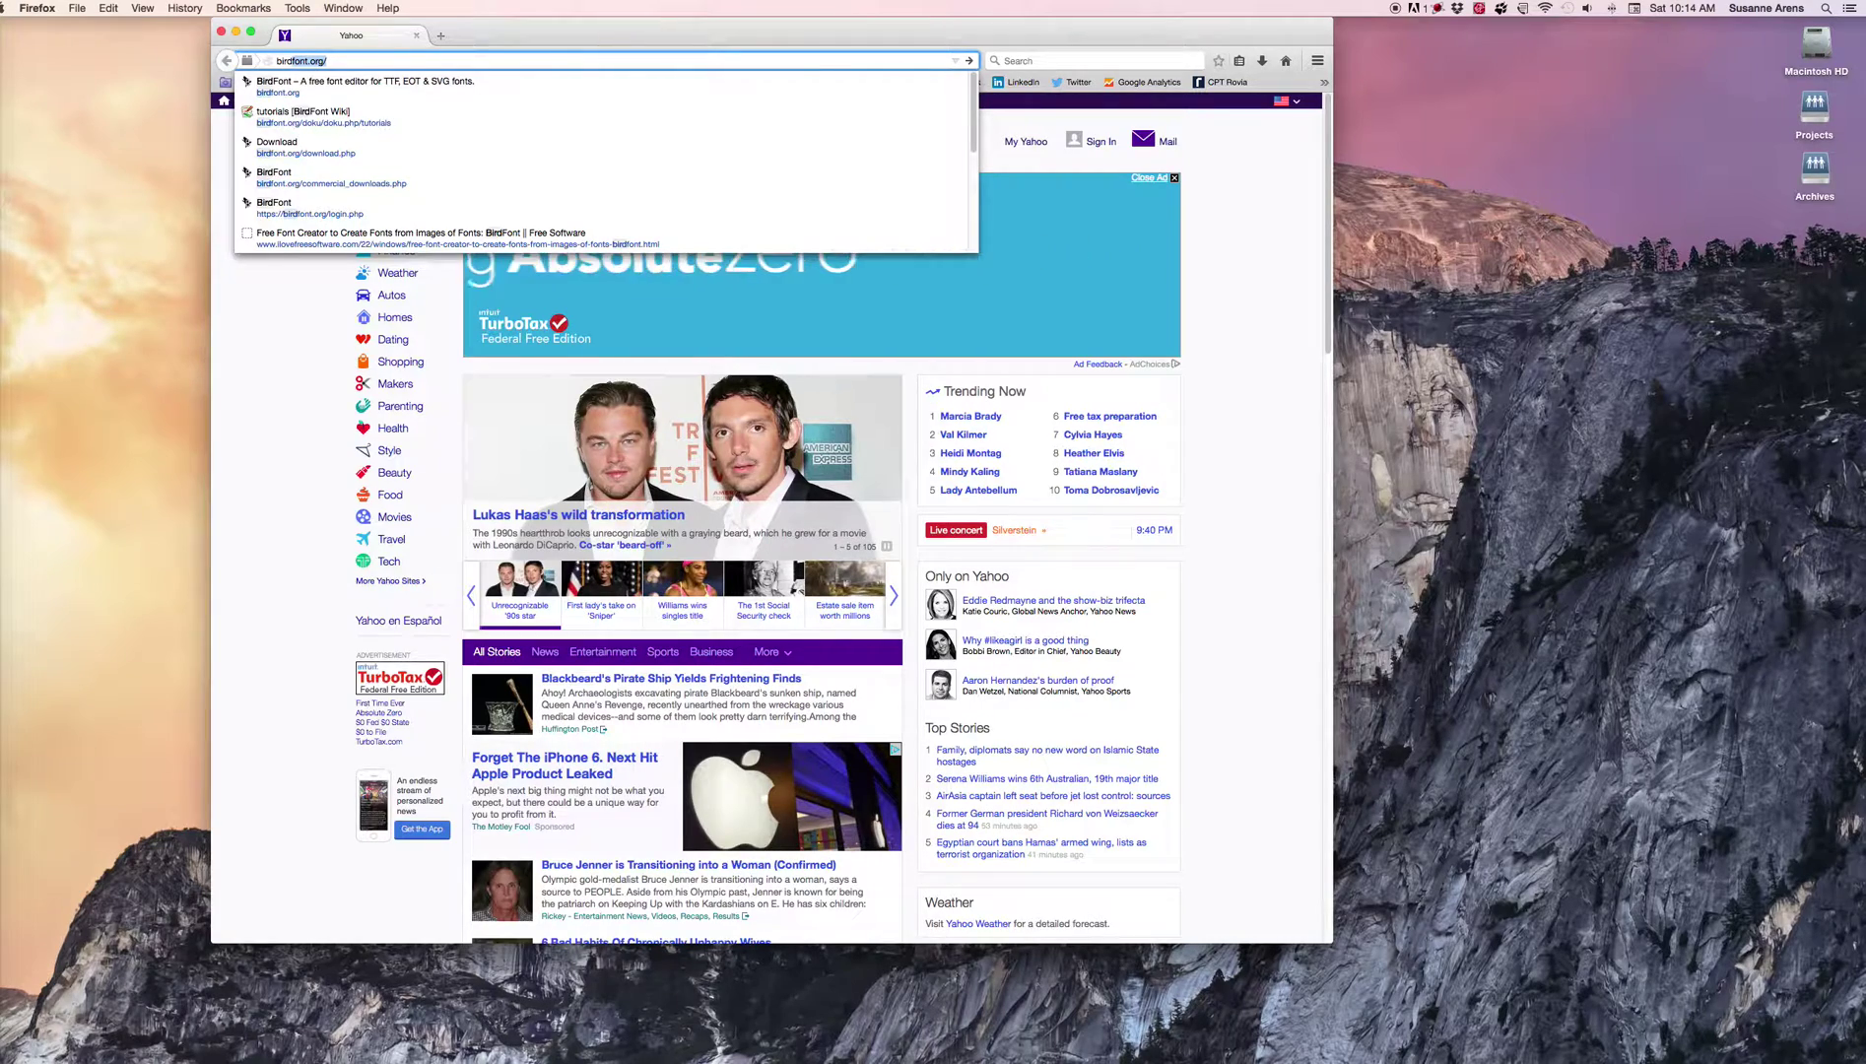
{"action": "key", "text": "Return"}
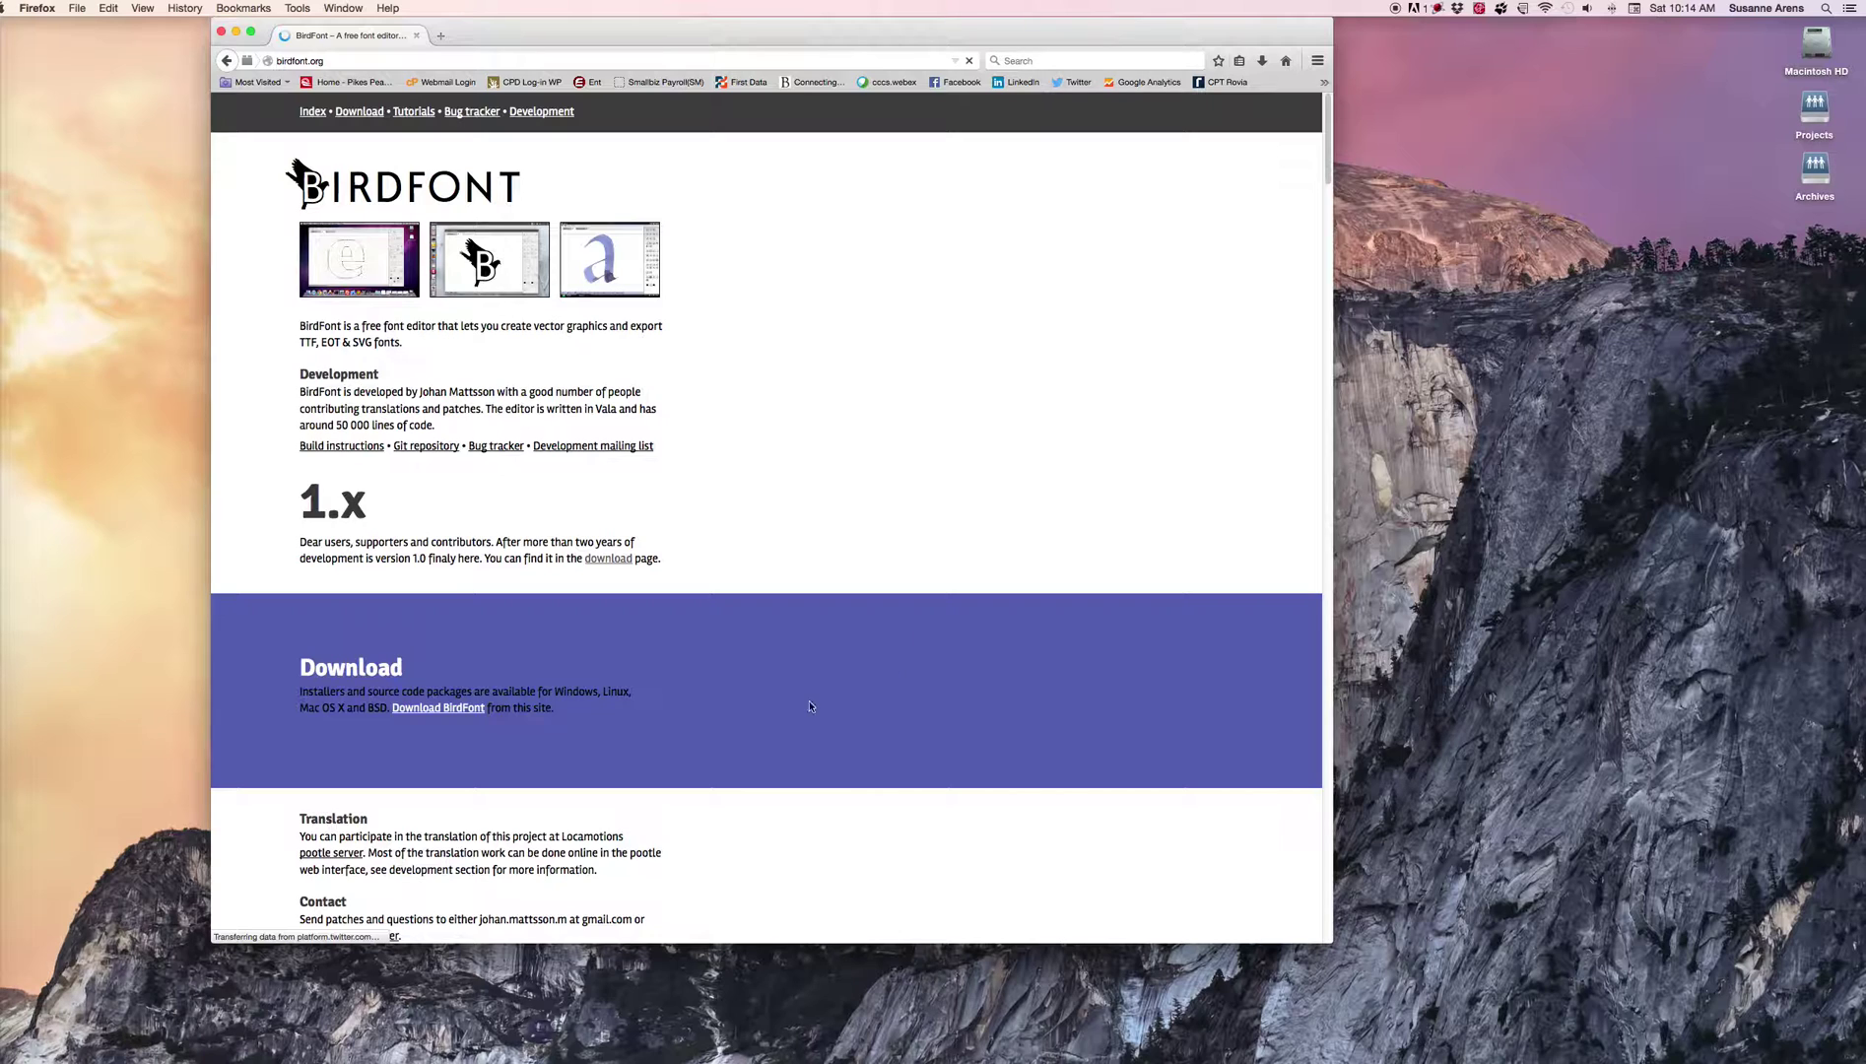
{"action": "scroll", "coordinate": [913, 656], "scroll_direction": "down", "scroll_amount": 3}
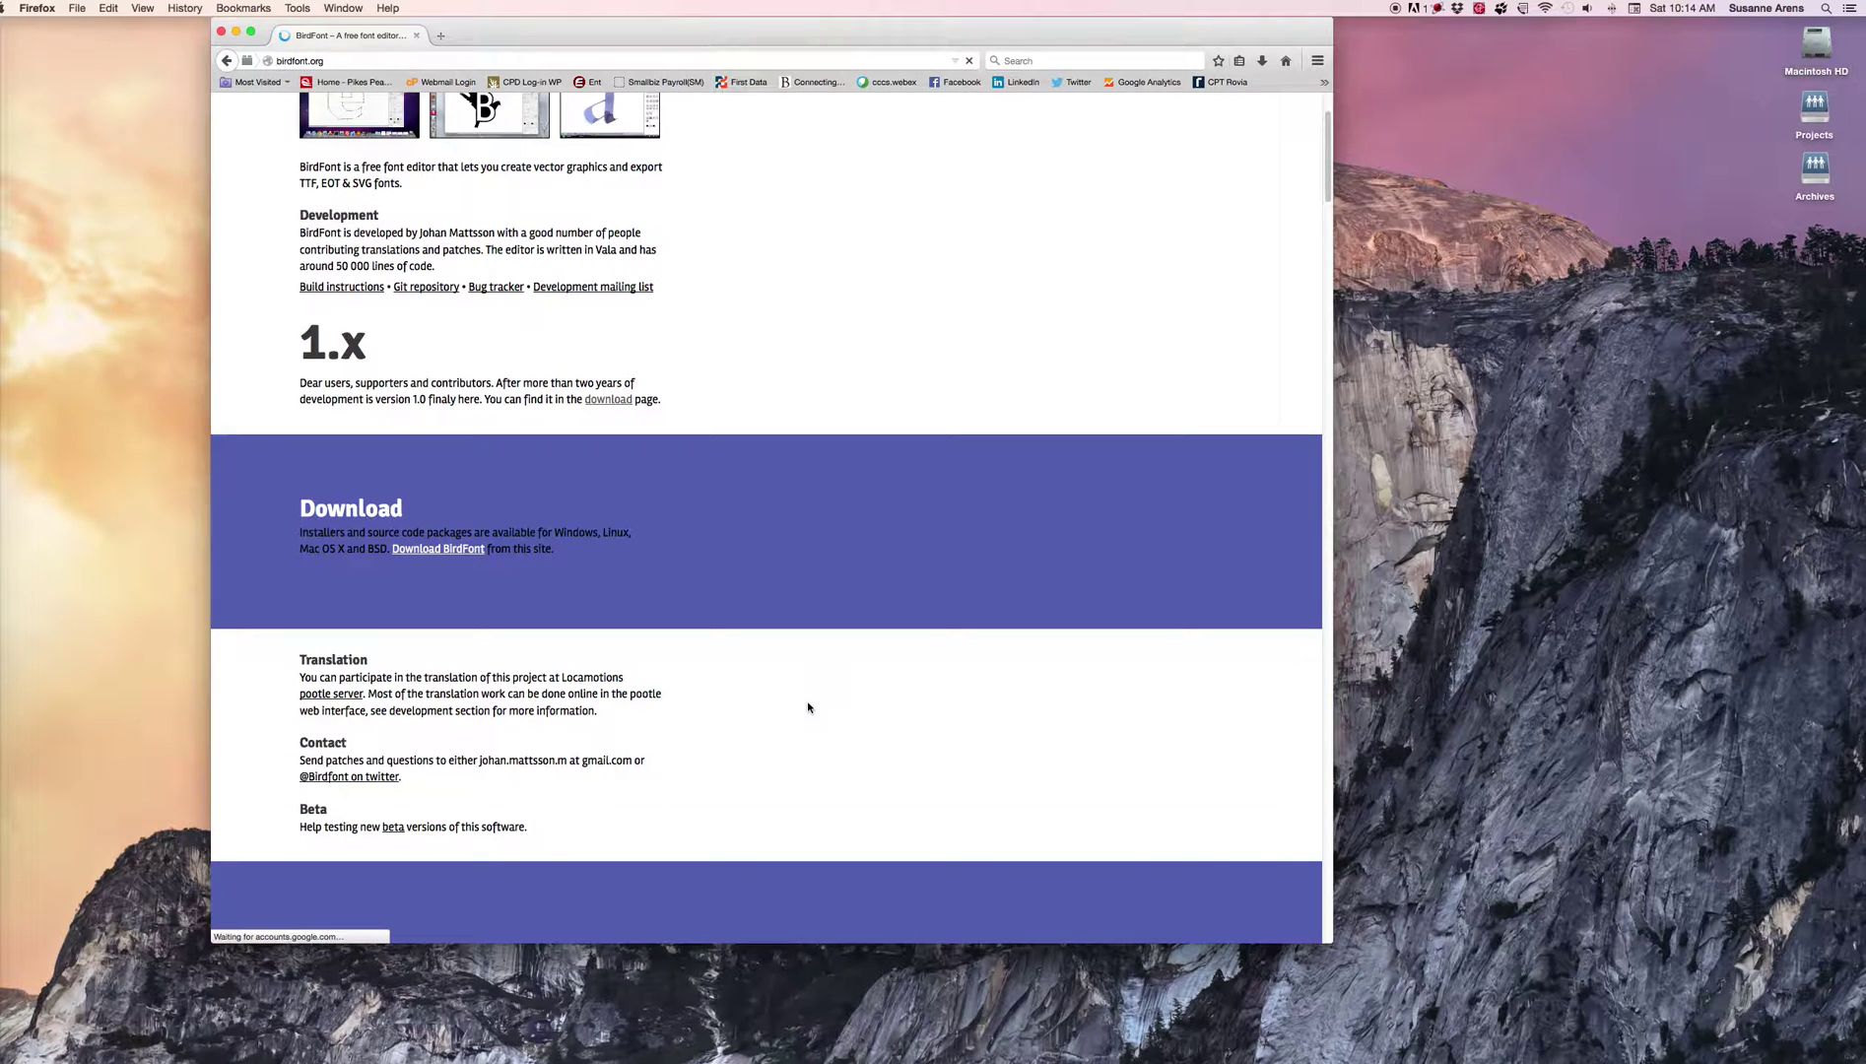
{"action": "left_click", "coordinate": [427, 552]}
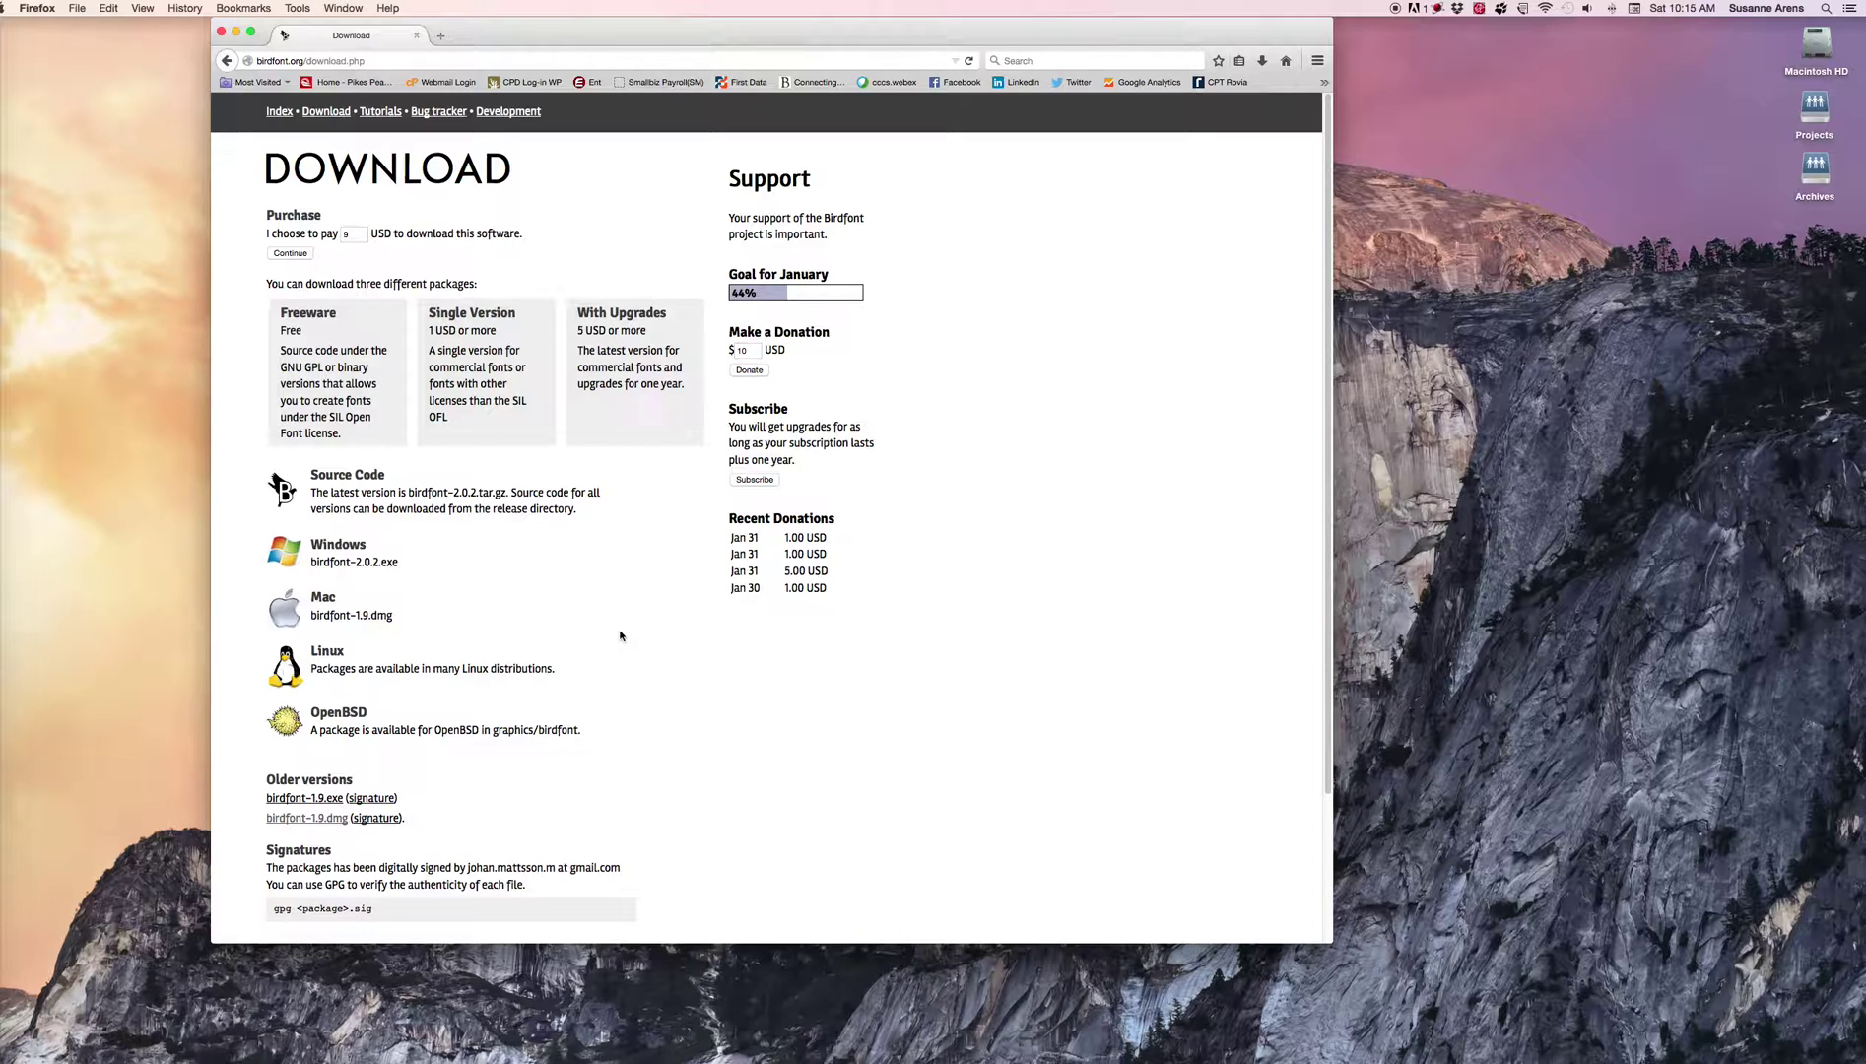
{"action": "scroll", "coordinate": [619, 635], "scroll_direction": "down", "scroll_amount": 2}
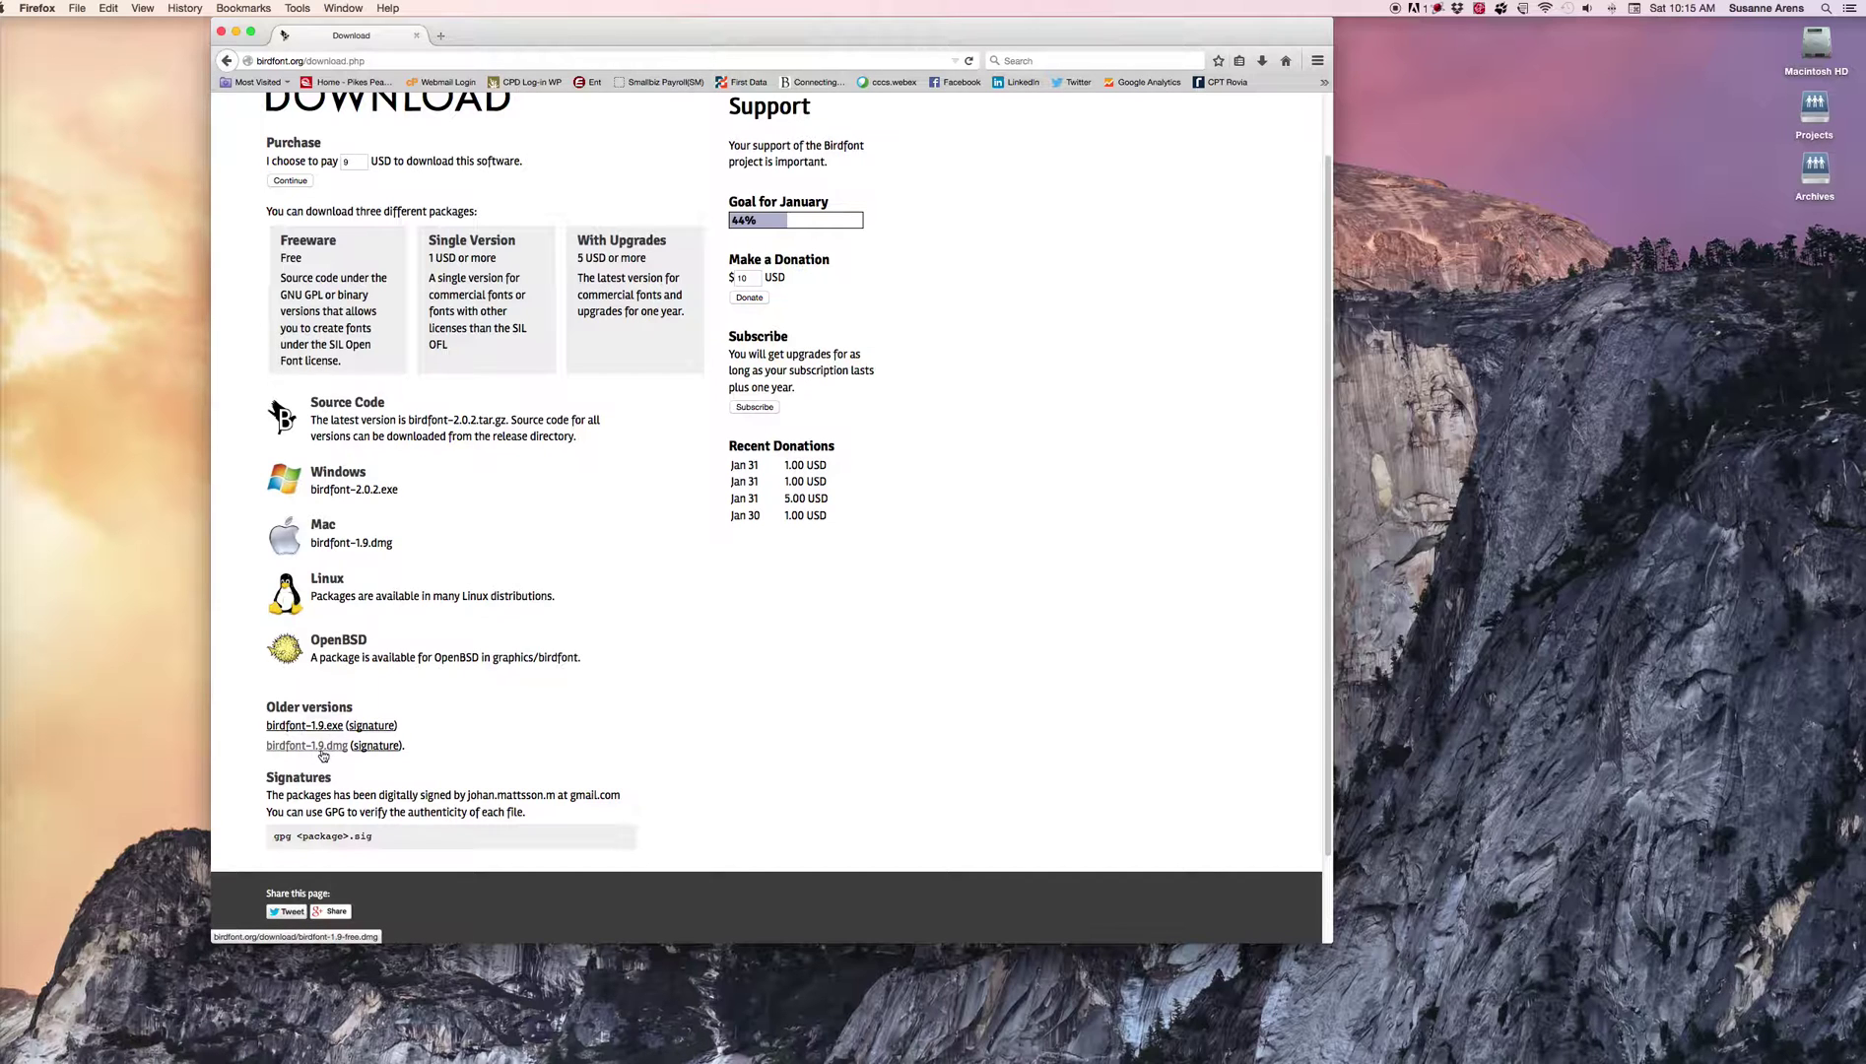
{"action": "scroll", "coordinate": [335, 756], "scroll_direction": "down", "scroll_amount": 2}
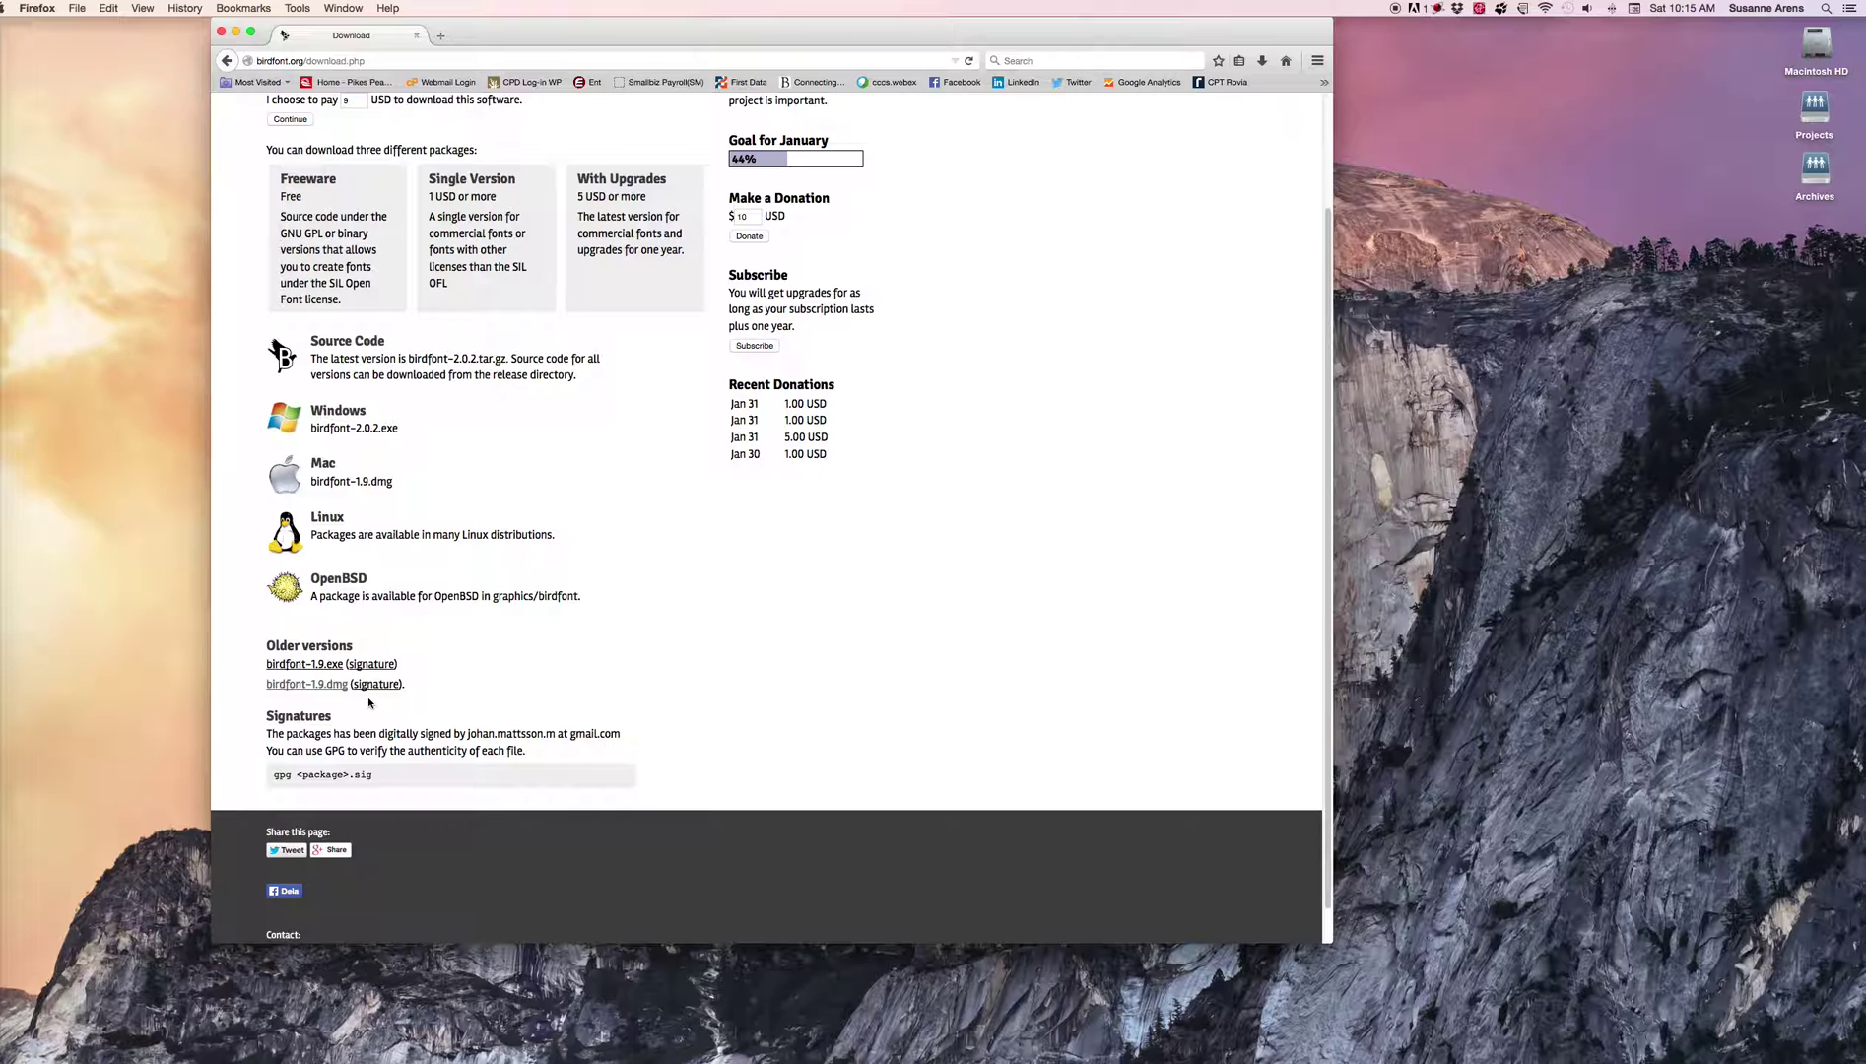
{"action": "key", "text": "super+h"}
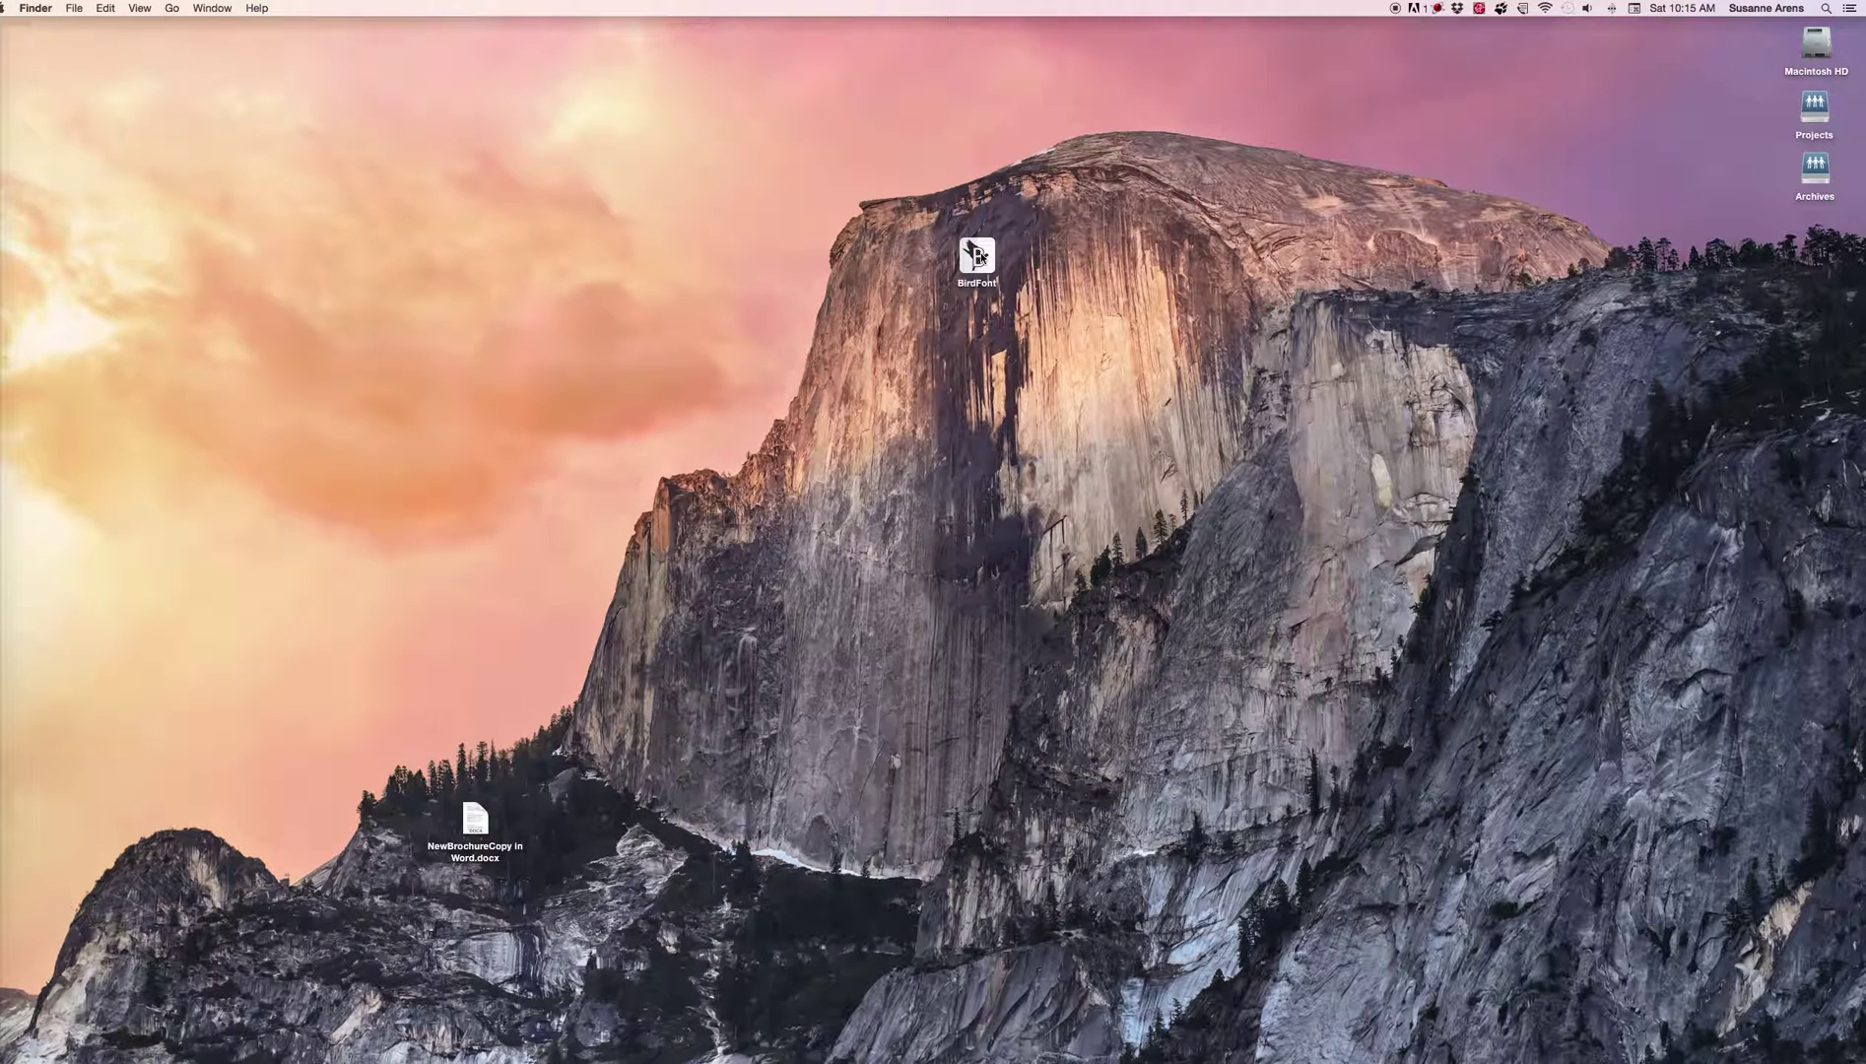
- Launch BirdFont and enlarge its window to fill most of the screen
{"action": "double_click", "coordinate": [978, 256]}
{"action": "left_click_drag", "start_coordinate": [552, 469], "coordinate": [225, 33]}
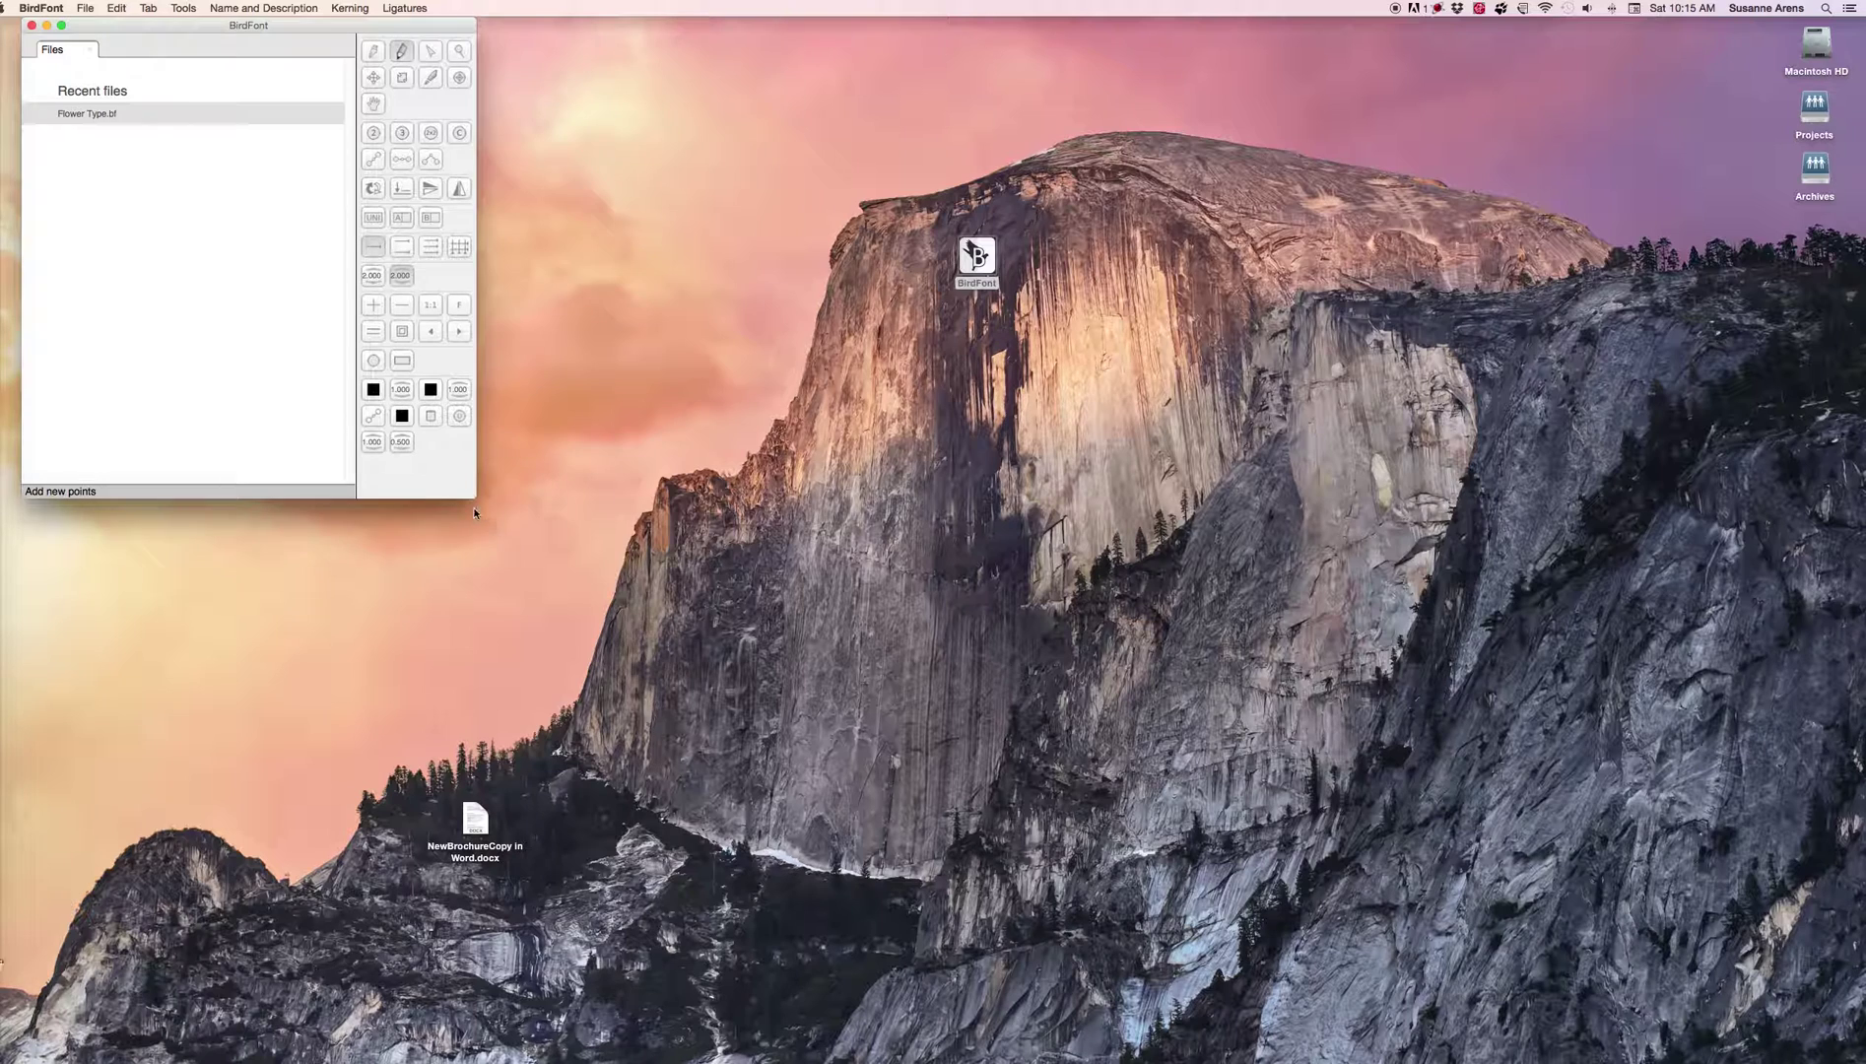
{"action": "left_click_drag", "start_coordinate": [489, 505], "coordinate": [1350, 977]}
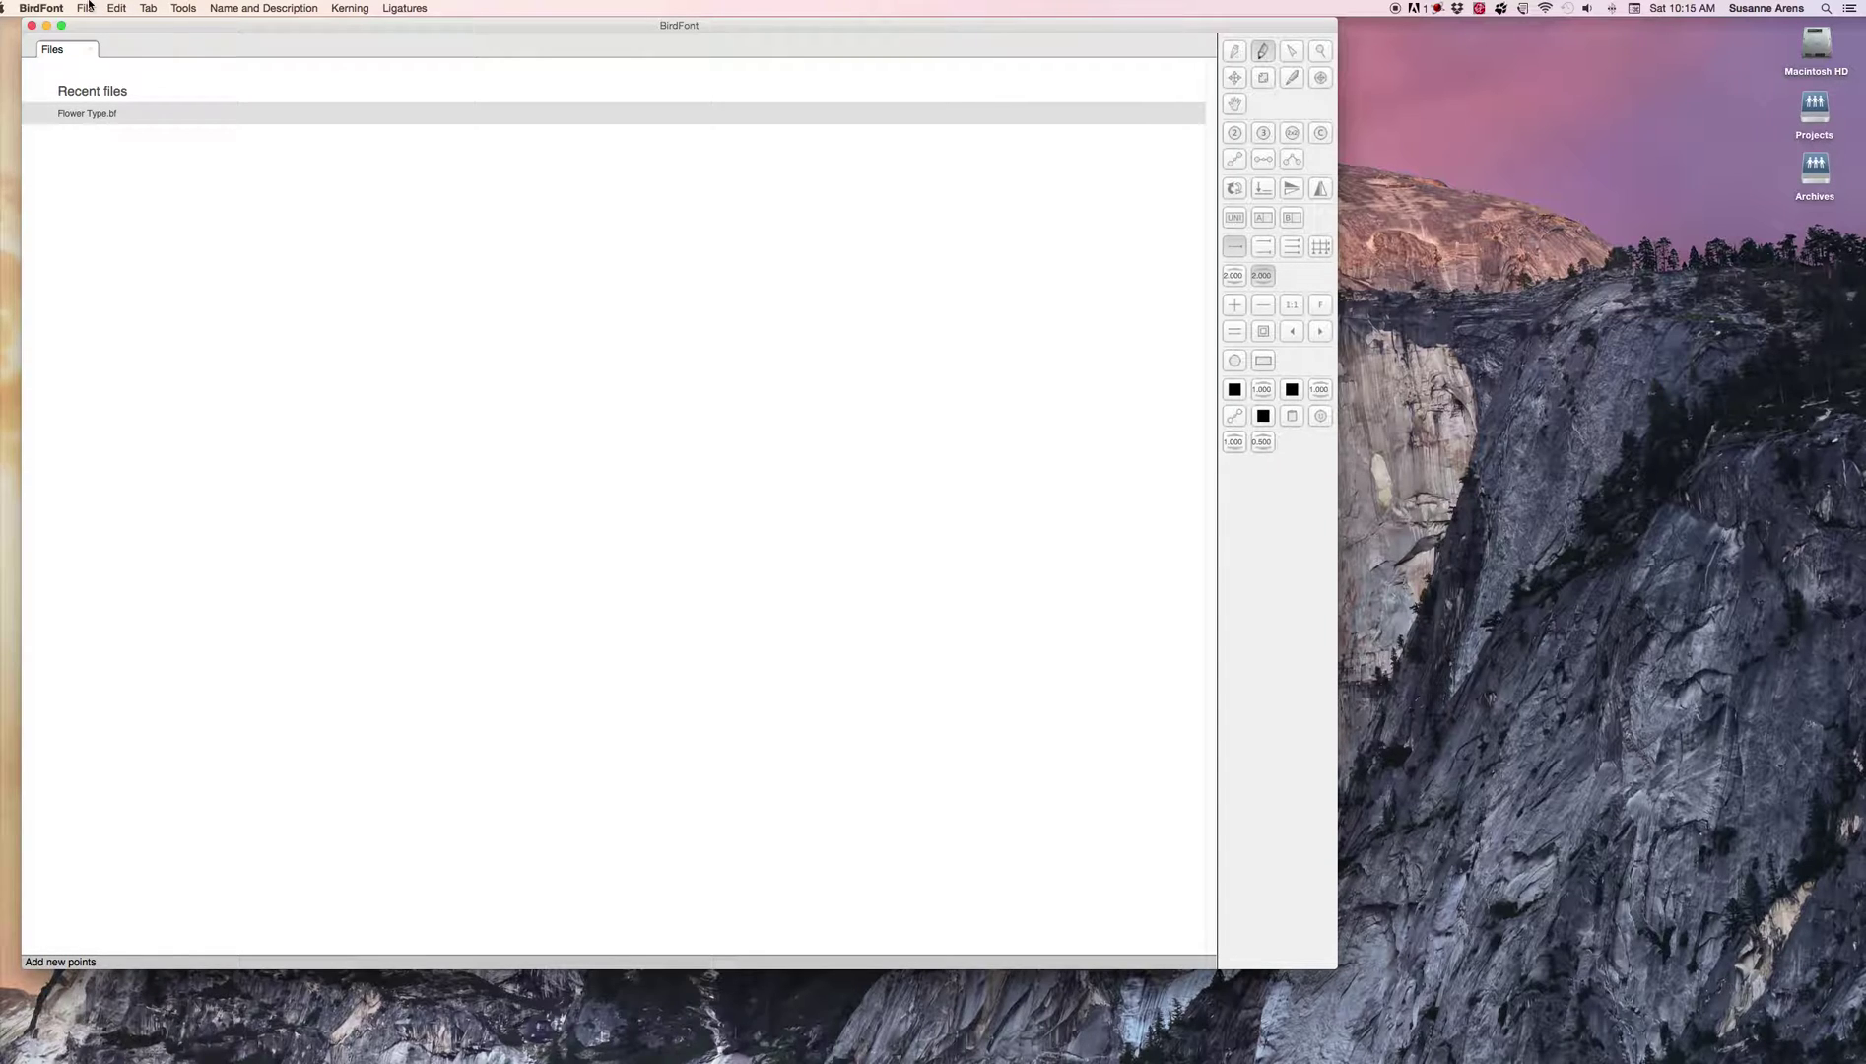
- Create a new font and open its lowercase a glyph for editing
{"action": "left_click", "coordinate": [87, 7]}
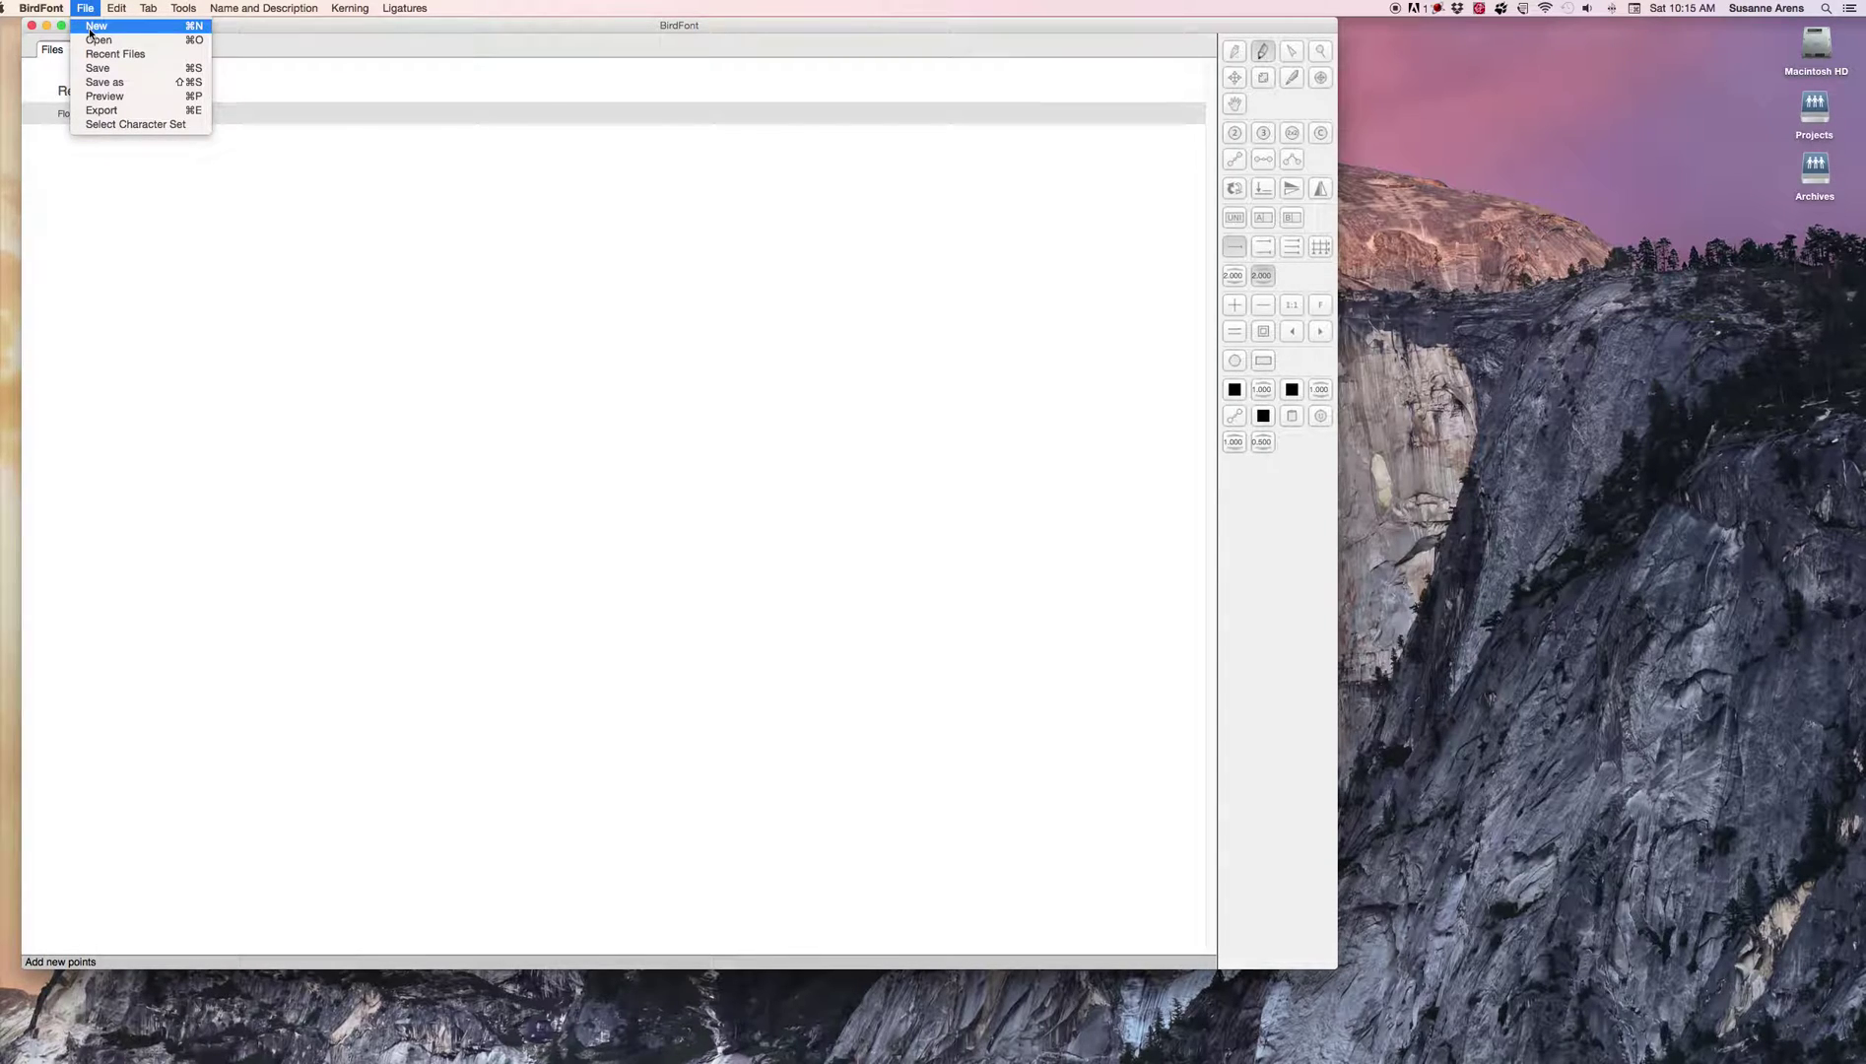
{"action": "left_click", "coordinate": [91, 27]}
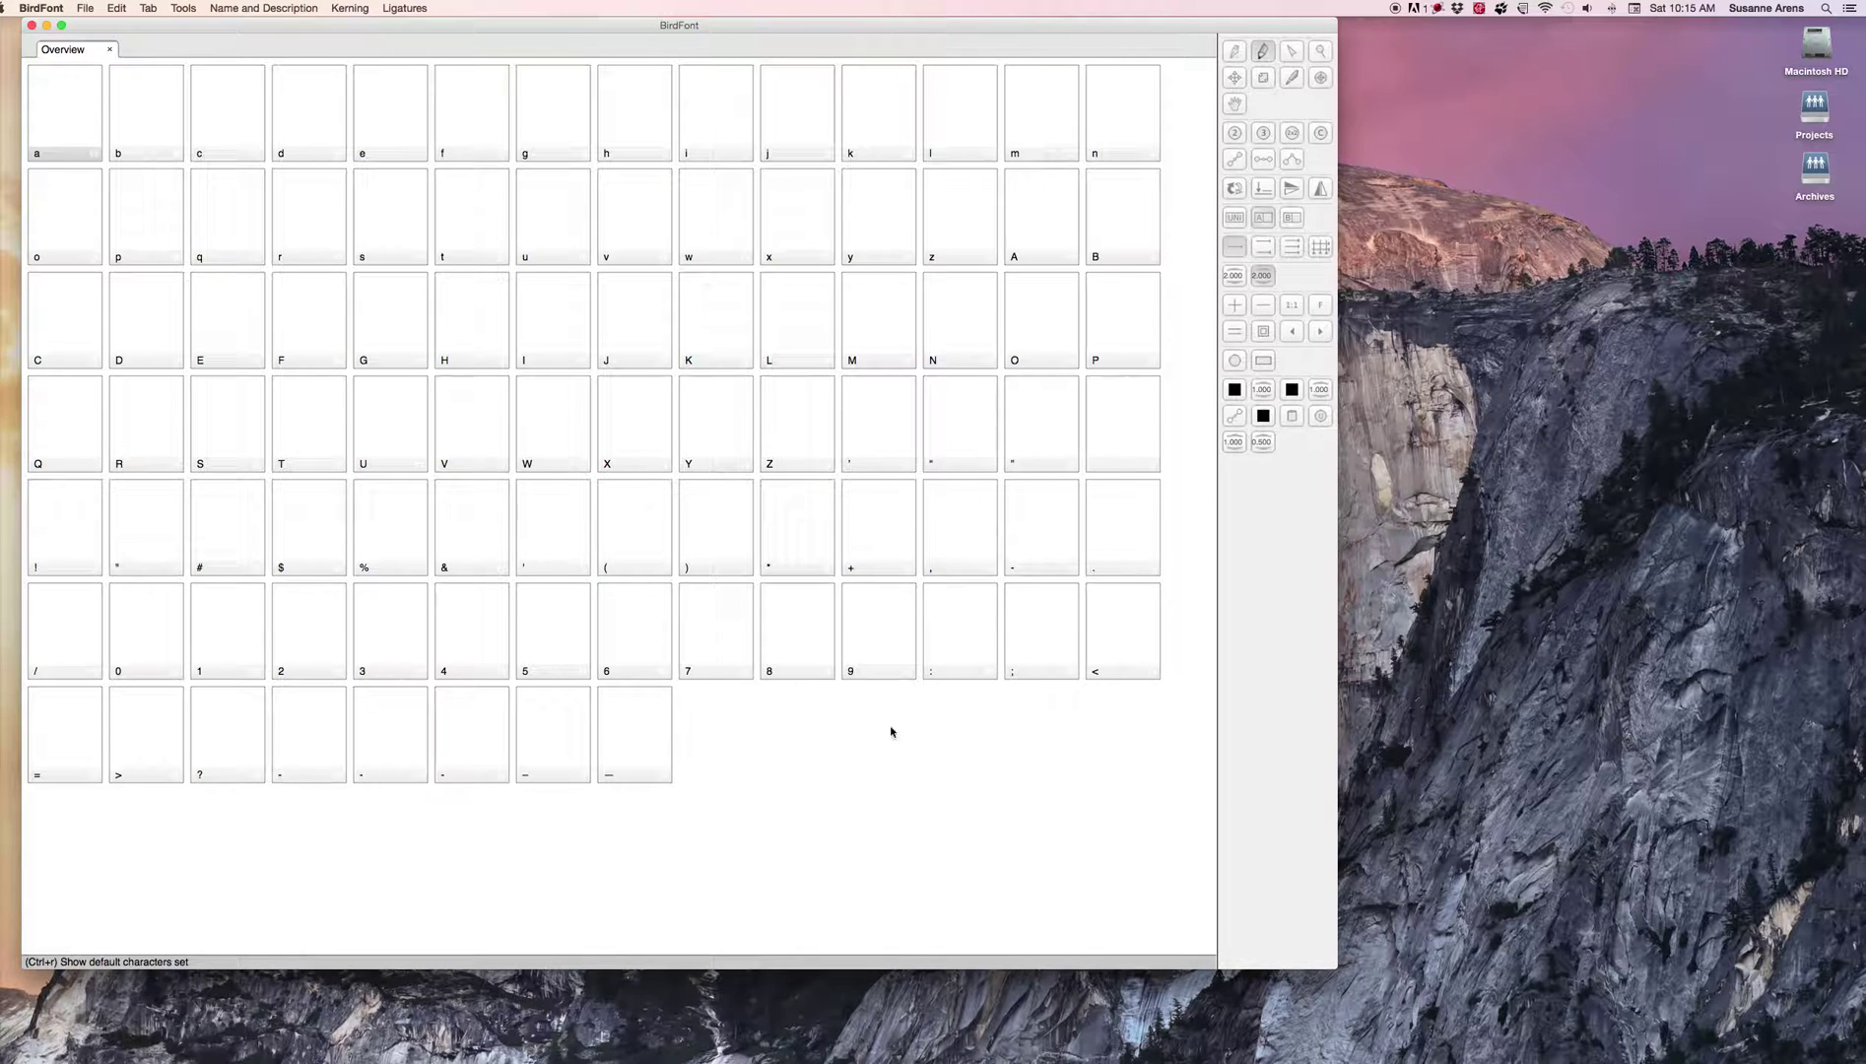
{"action": "double_click", "coordinate": [64, 119]}
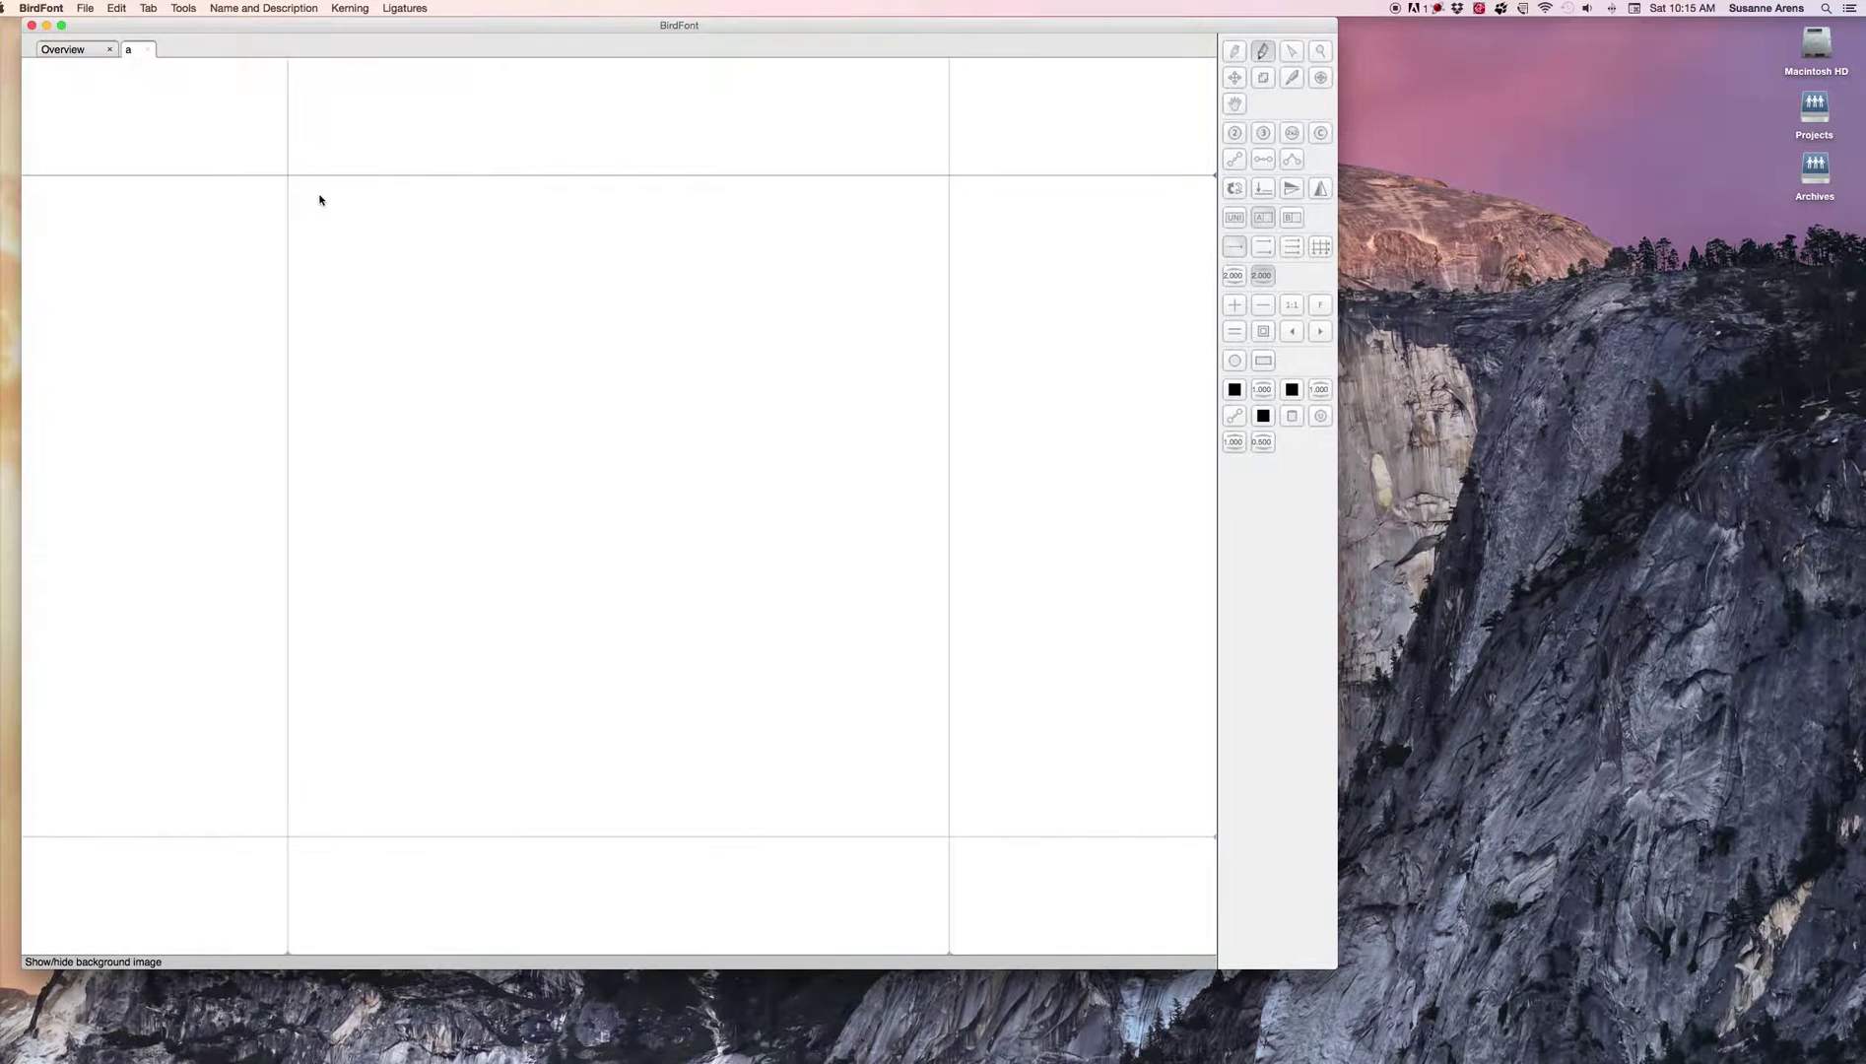
{"action": "left_click", "coordinate": [118, 8]}
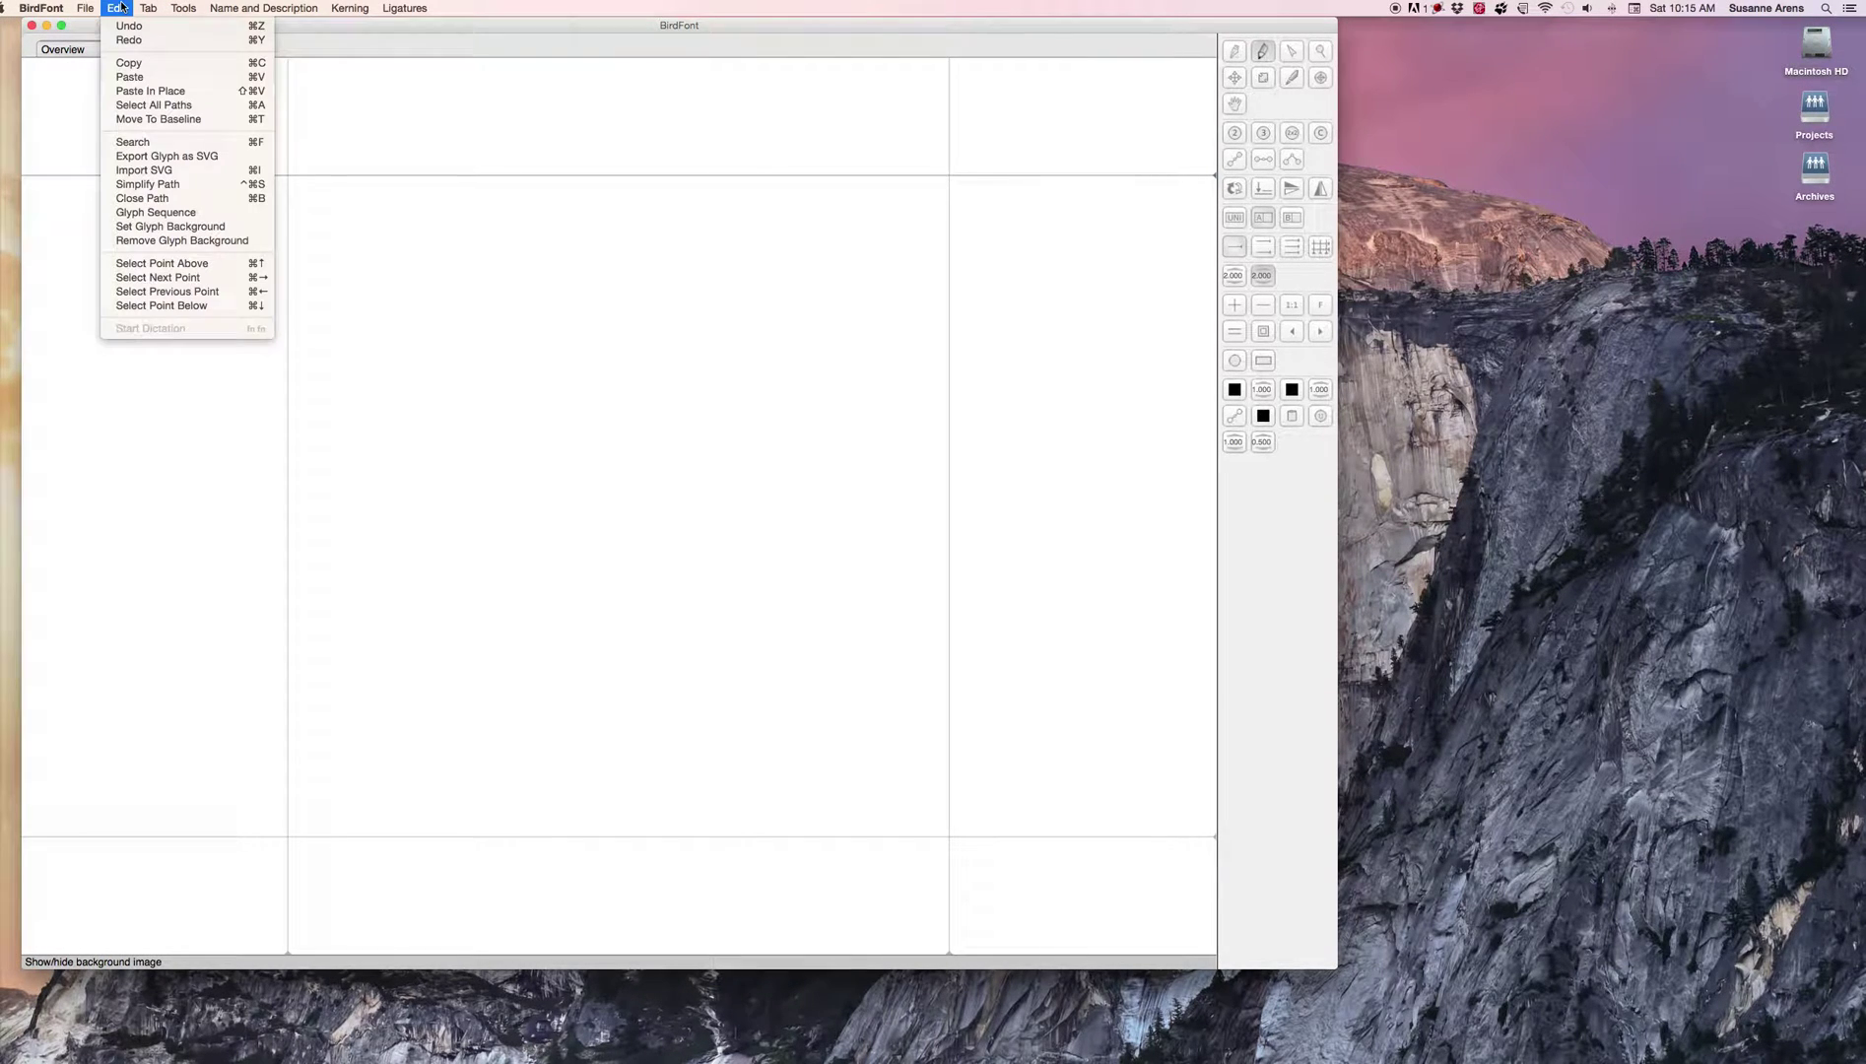
- Import Shot Up Font.svg into the a glyph and zoom out until A–Z shows
{"action": "left_click", "coordinate": [201, 172]}
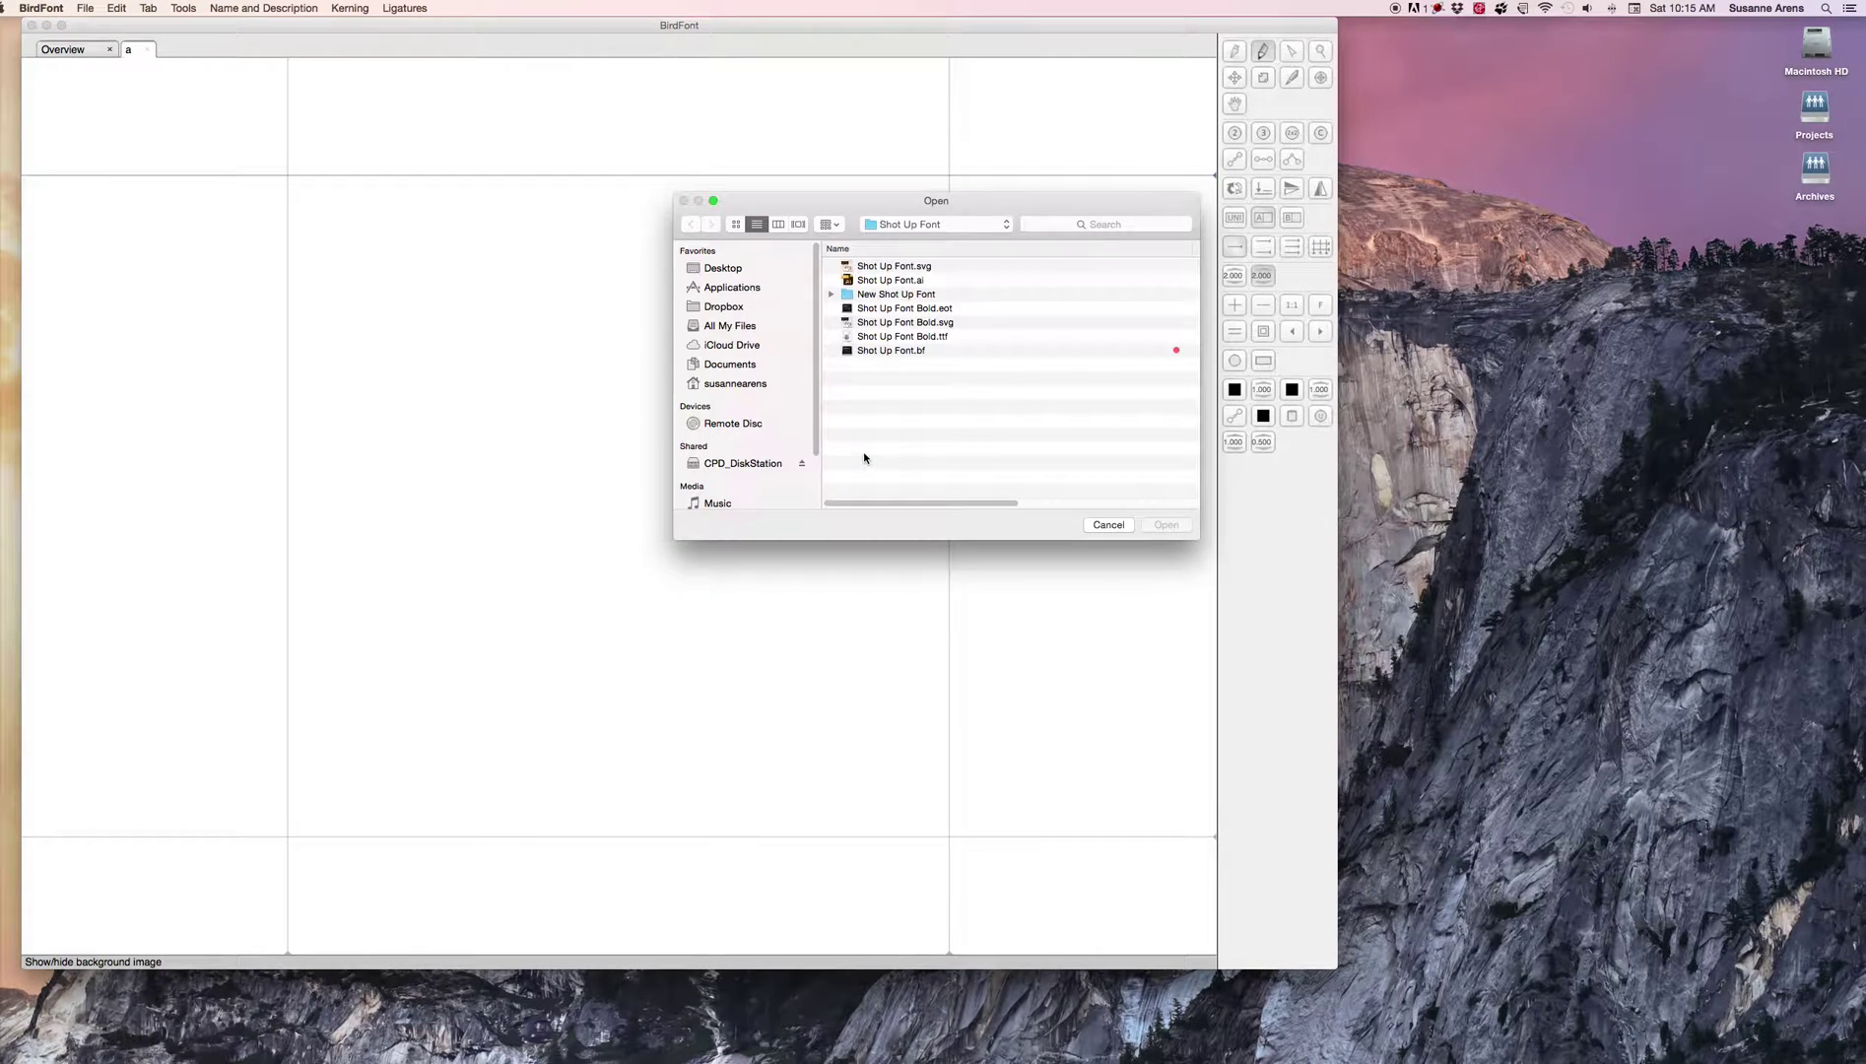
{"action": "double_click", "coordinate": [891, 268]}
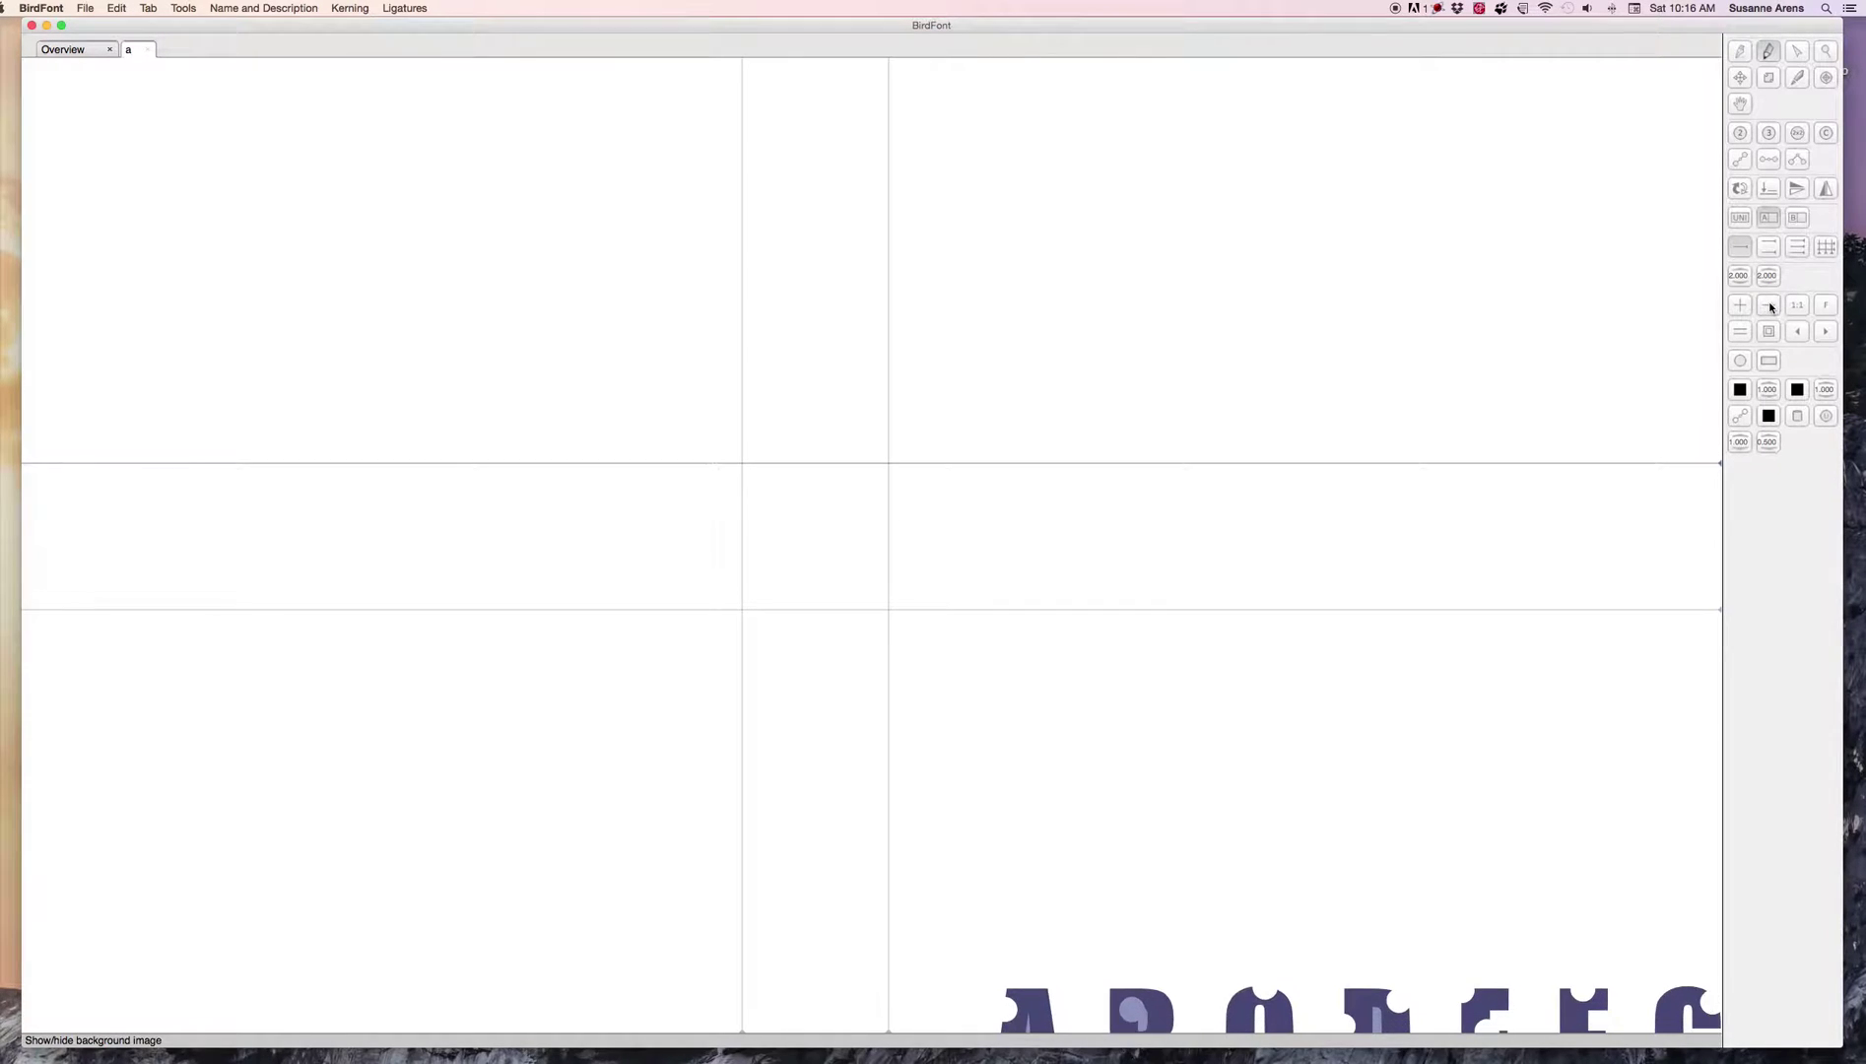
{"action": "left_click", "coordinate": [1769, 305]}
{"action": "left_click", "coordinate": [1769, 306]}
{"action": "left_click", "coordinate": [1769, 305]}
{"action": "left_click", "coordinate": [1769, 305]}
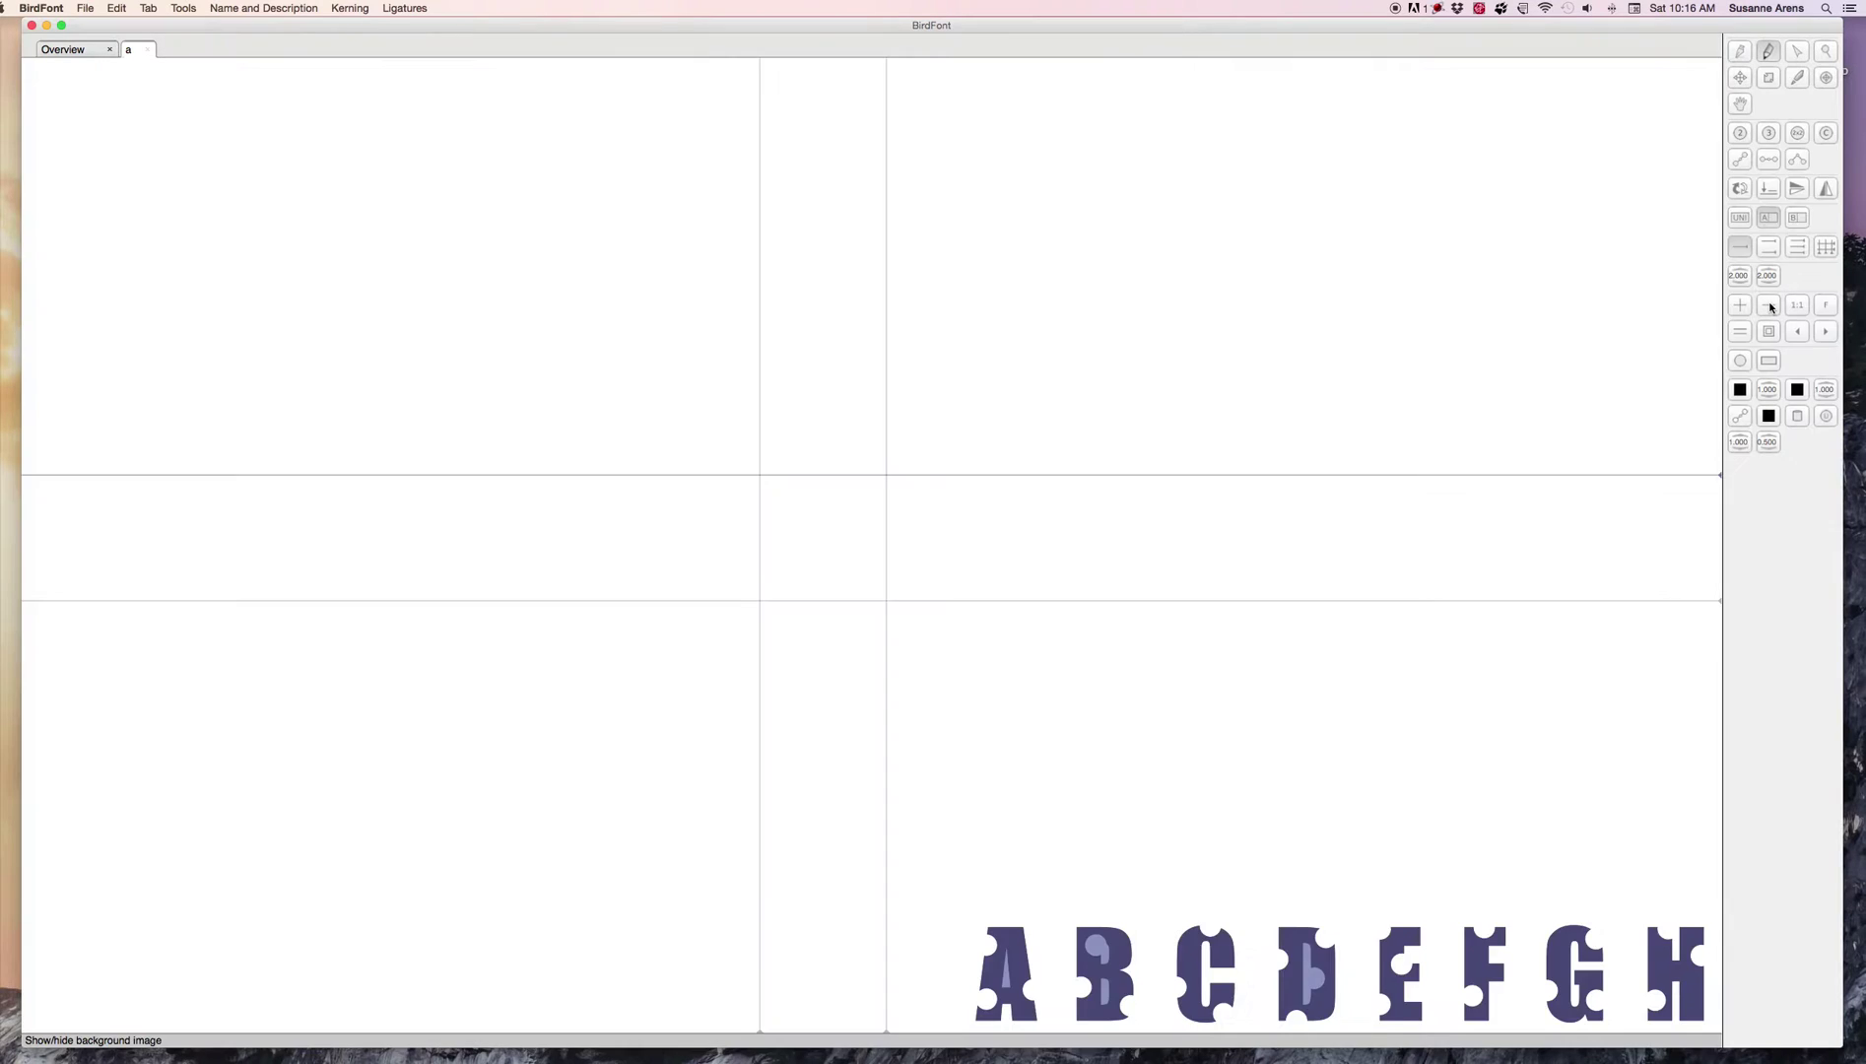
{"action": "left_click", "coordinate": [1769, 306]}
{"action": "left_click", "coordinate": [1769, 305]}
{"action": "left_click", "coordinate": [1770, 306]}
{"action": "left_click", "coordinate": [1769, 305]}
{"action": "left_click", "coordinate": [1770, 305]}
{"action": "left_click", "coordinate": [1770, 305]}
{"action": "left_click", "coordinate": [1769, 305]}
{"action": "left_click", "coordinate": [1769, 305]}
{"action": "left_click", "coordinate": [1769, 306]}
{"action": "left_click", "coordinate": [1769, 306]}
{"action": "left_click", "coordinate": [1769, 305]}
{"action": "left_click", "coordinate": [1770, 306]}
{"action": "left_click", "coordinate": [1770, 308]}
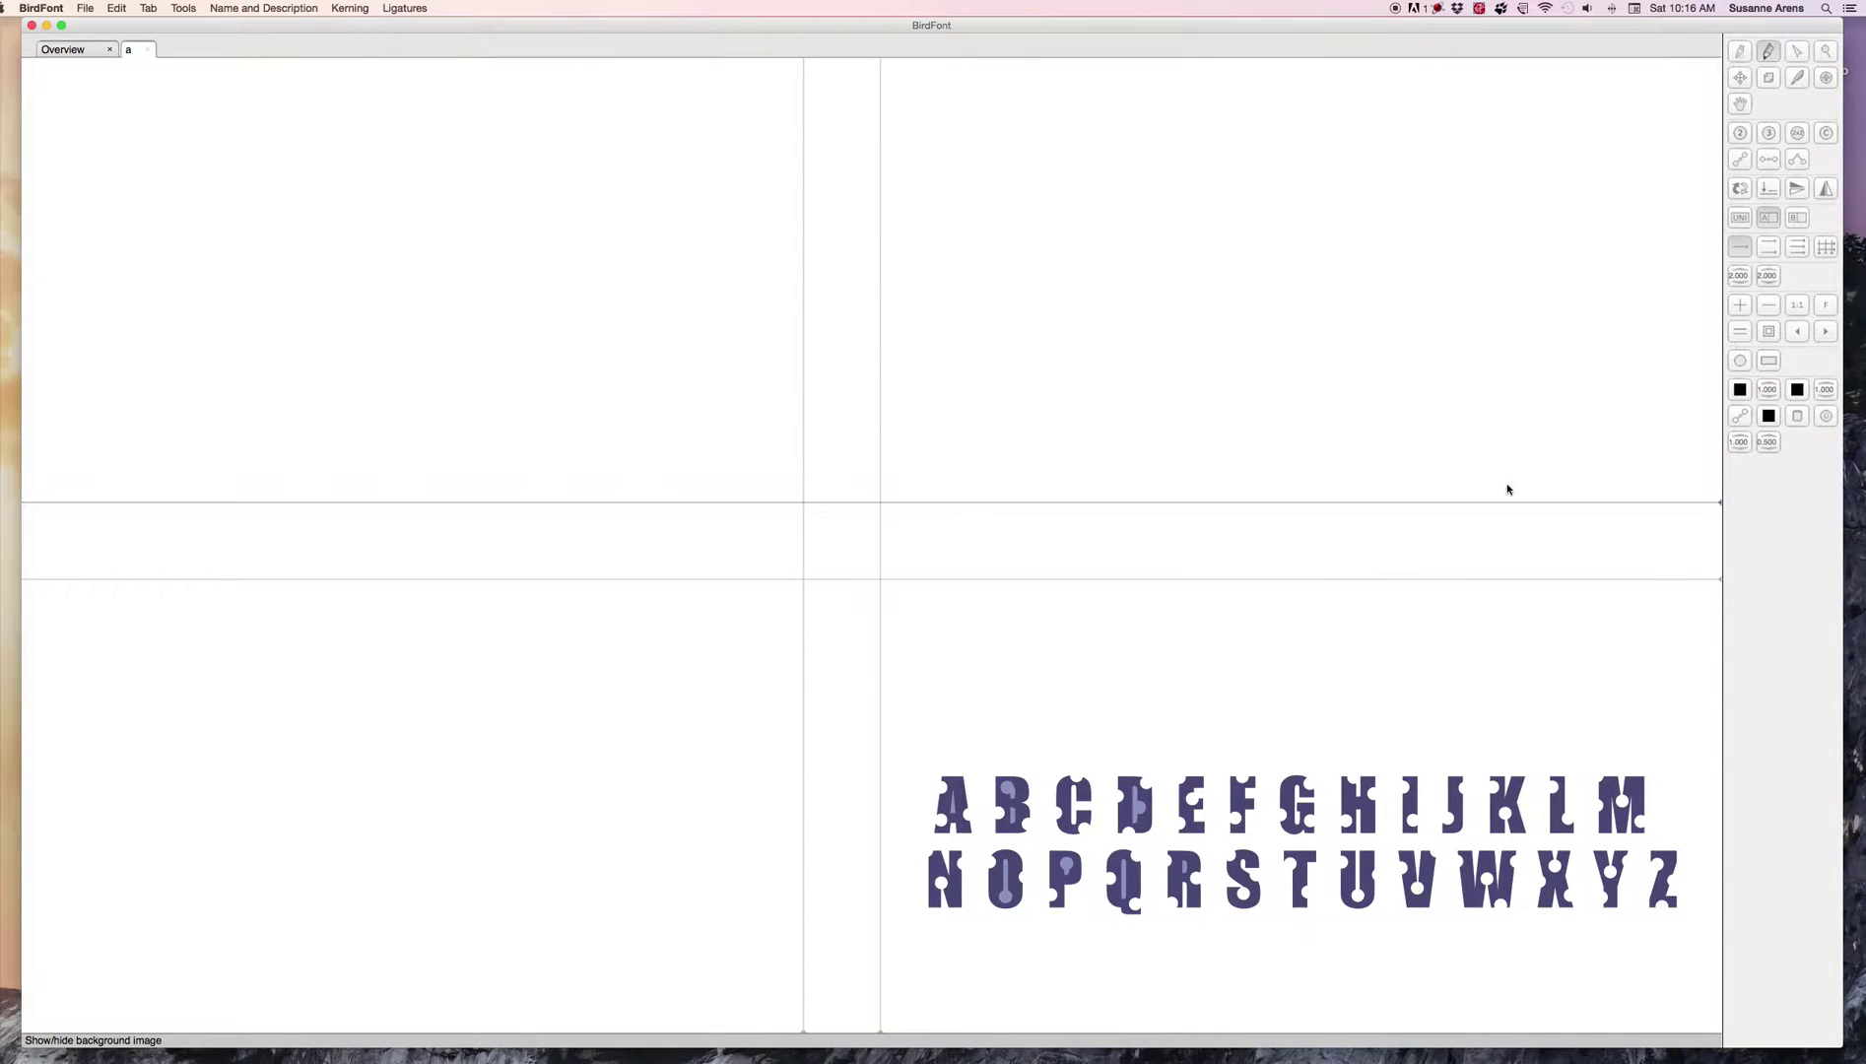
- With the Move tool active, select the A and Z glyph paths
{"action": "left_click", "coordinate": [1738, 80]}
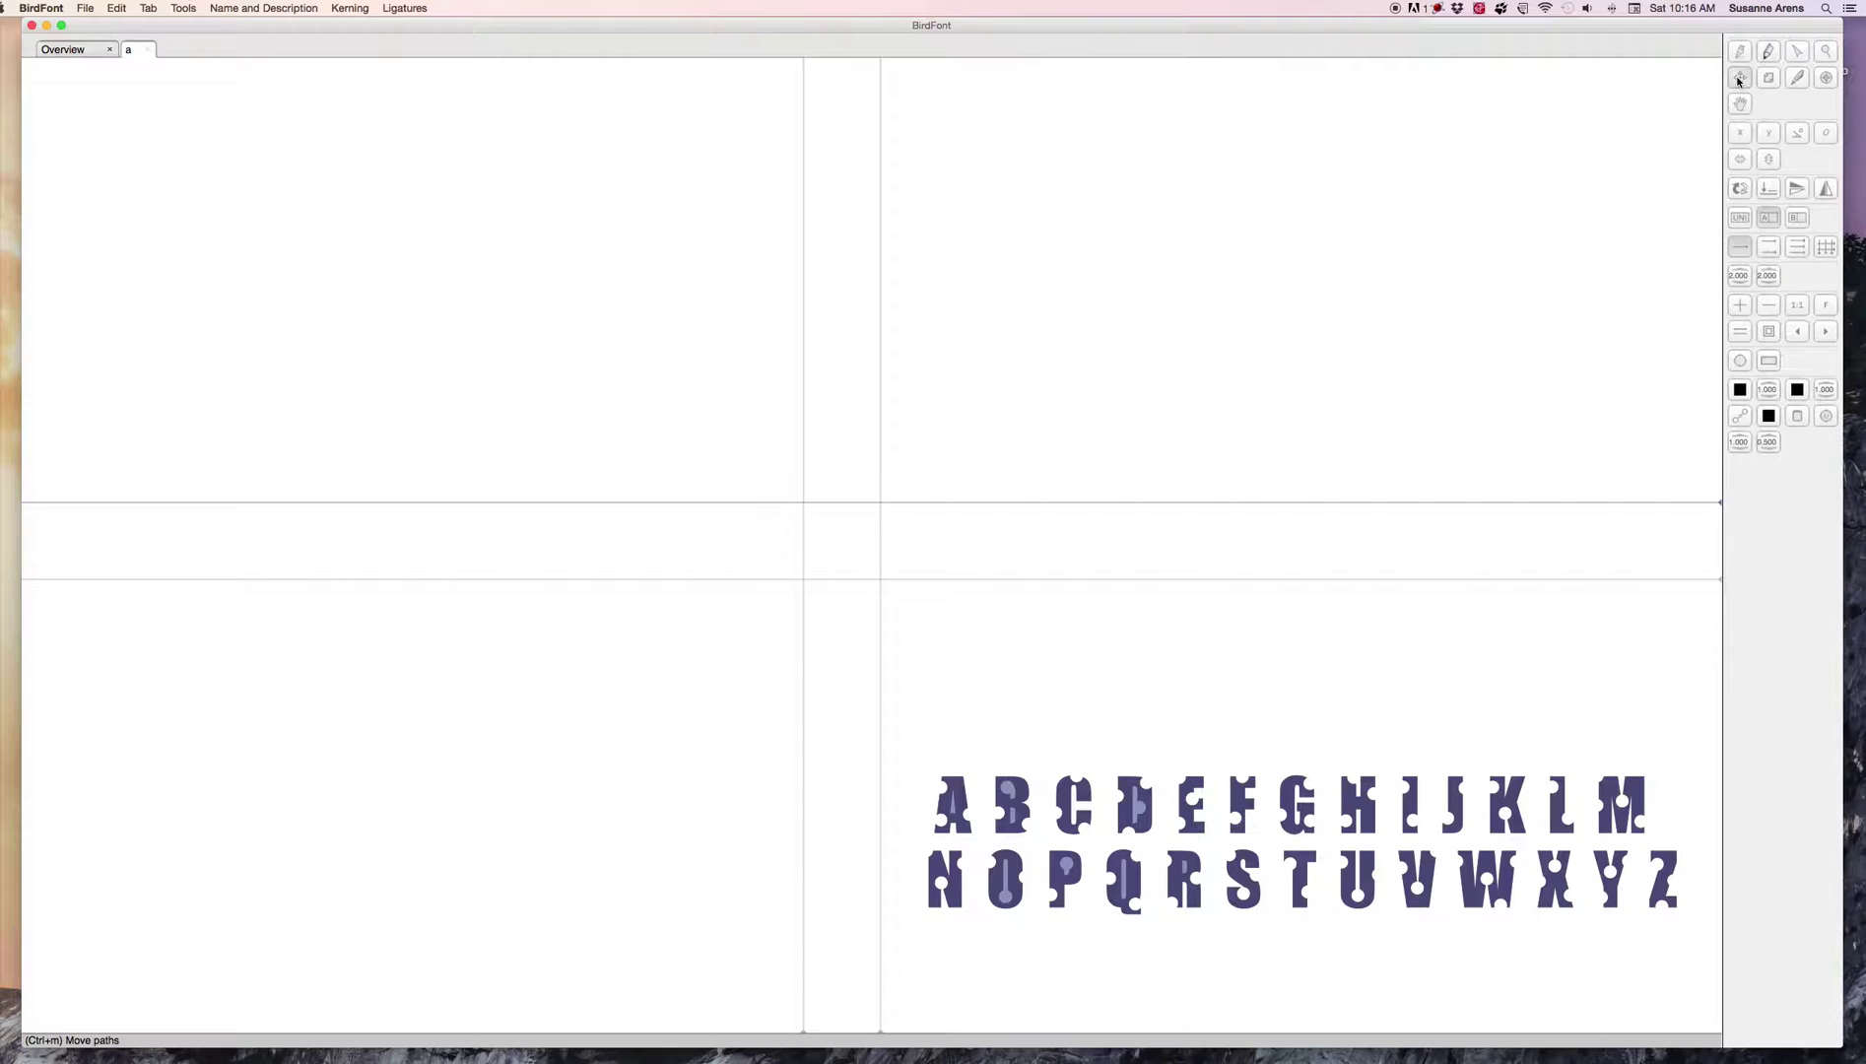
{"action": "left_click", "coordinate": [1739, 80]}
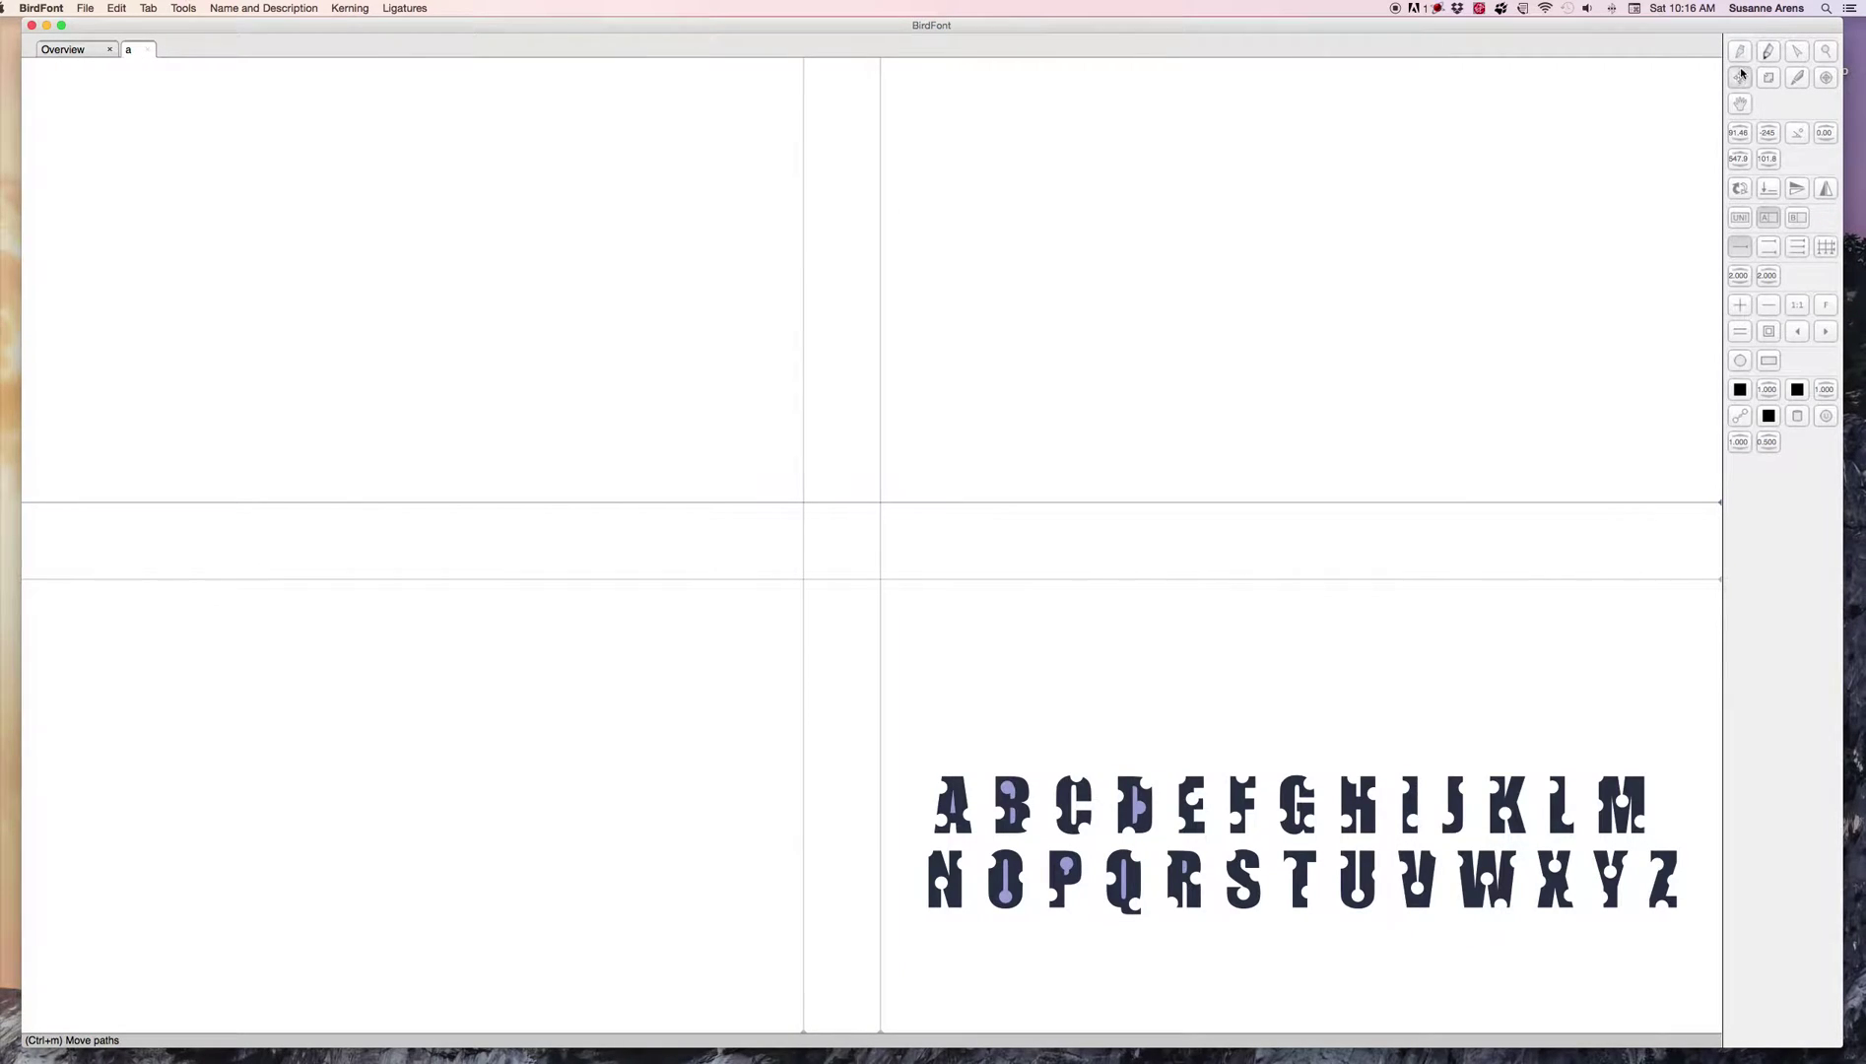
{"action": "left_click", "coordinate": [903, 755]}
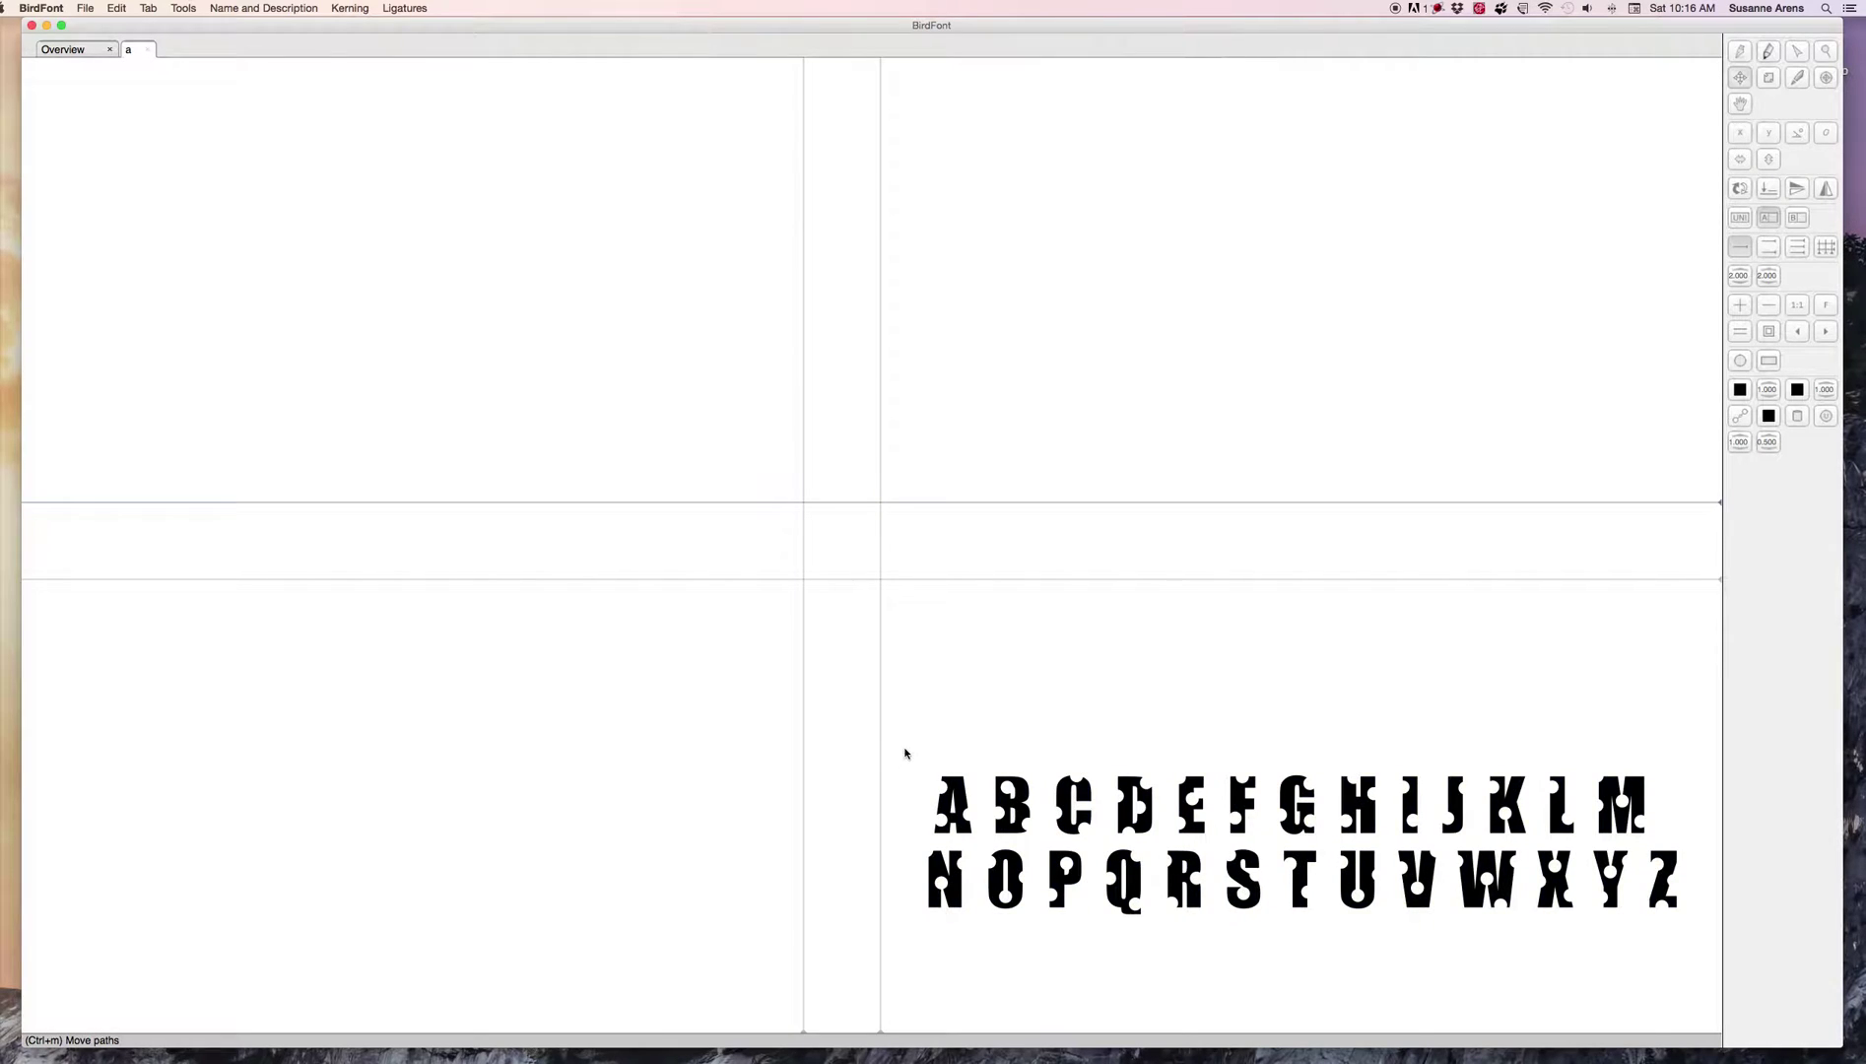
{"action": "left_click", "coordinate": [963, 808]}
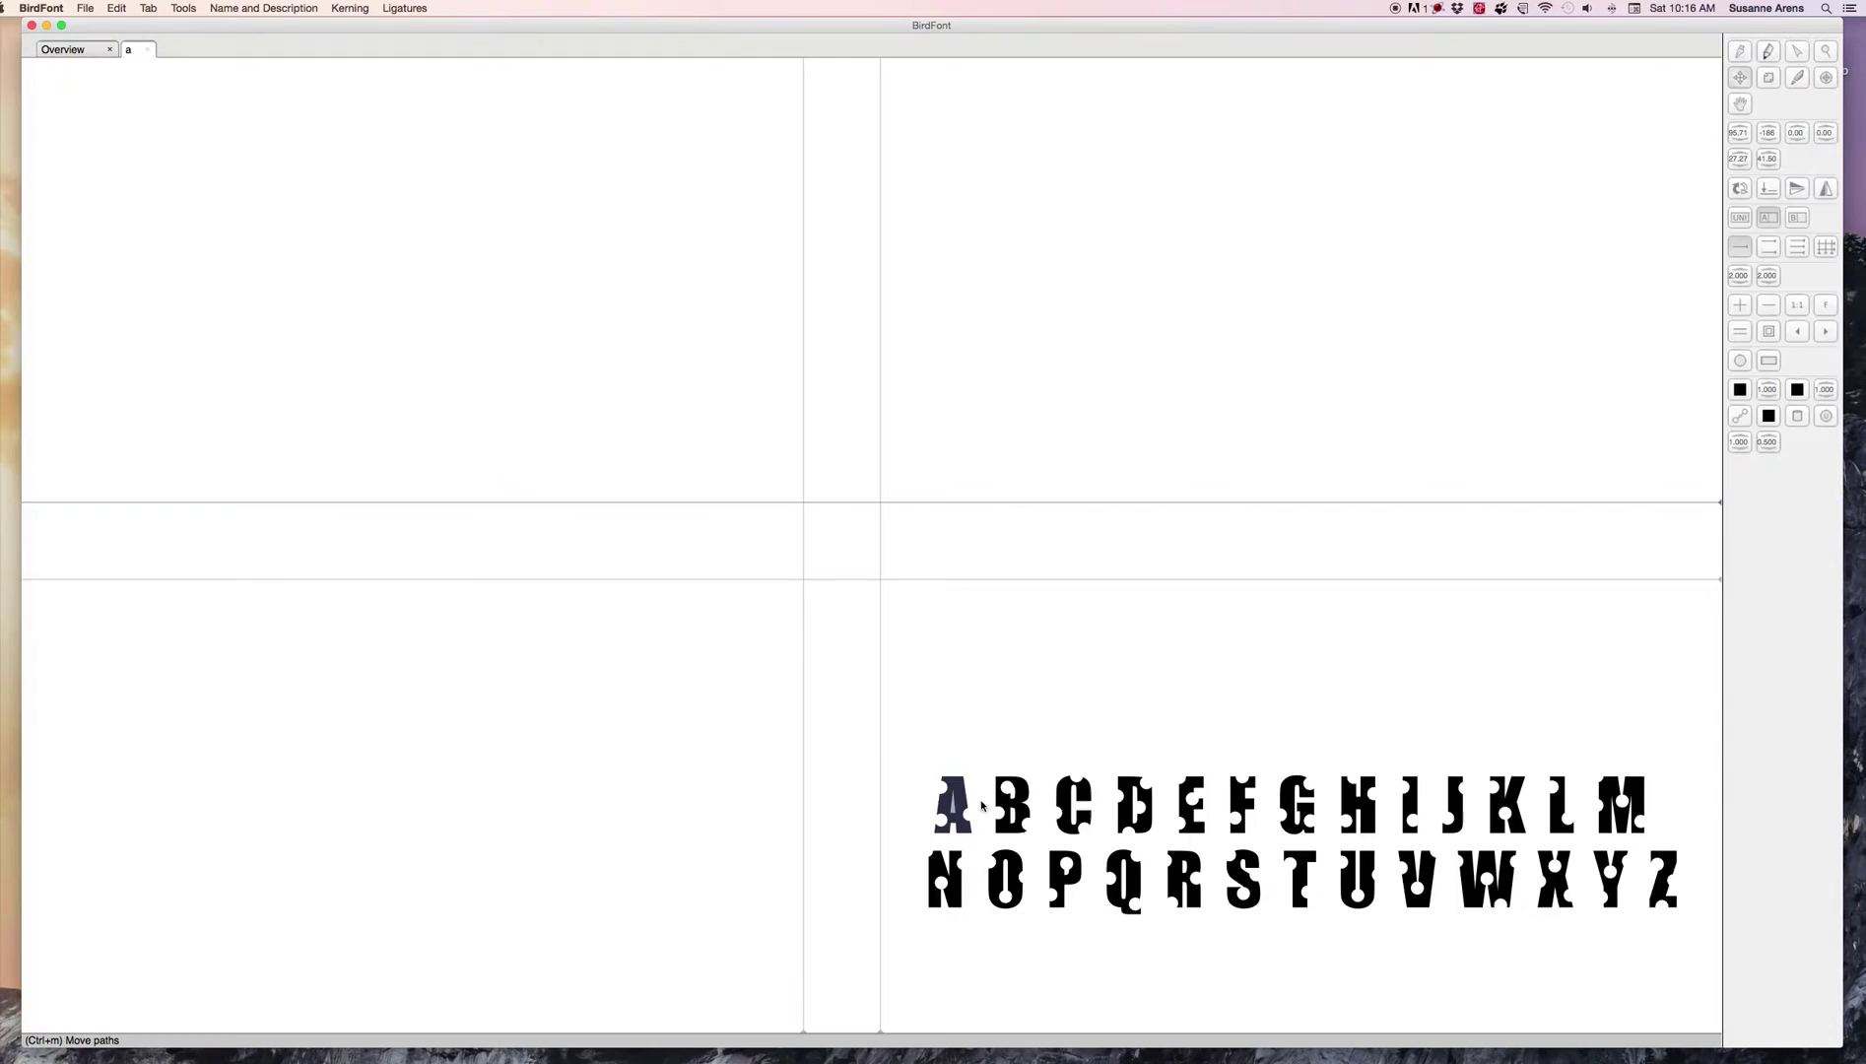
{"action": "left_click", "coordinate": [925, 751]}
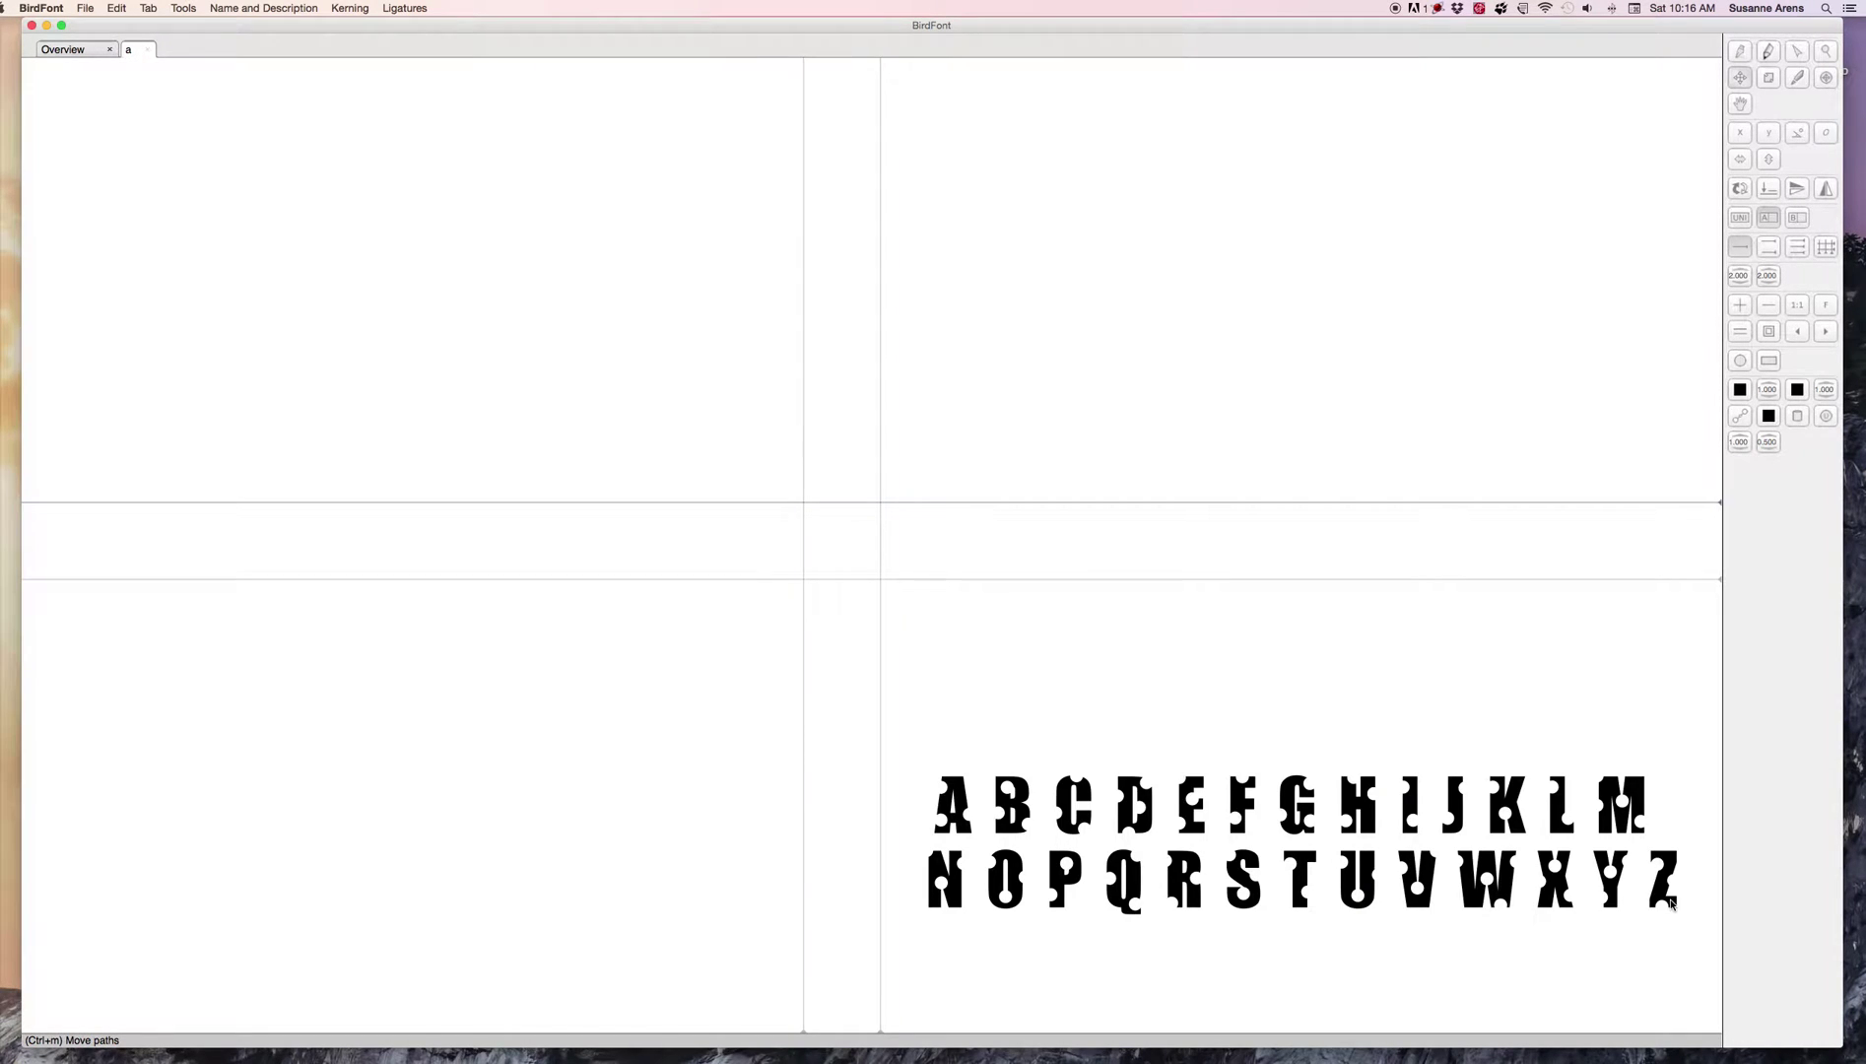
{"action": "left_click", "coordinate": [1668, 900]}
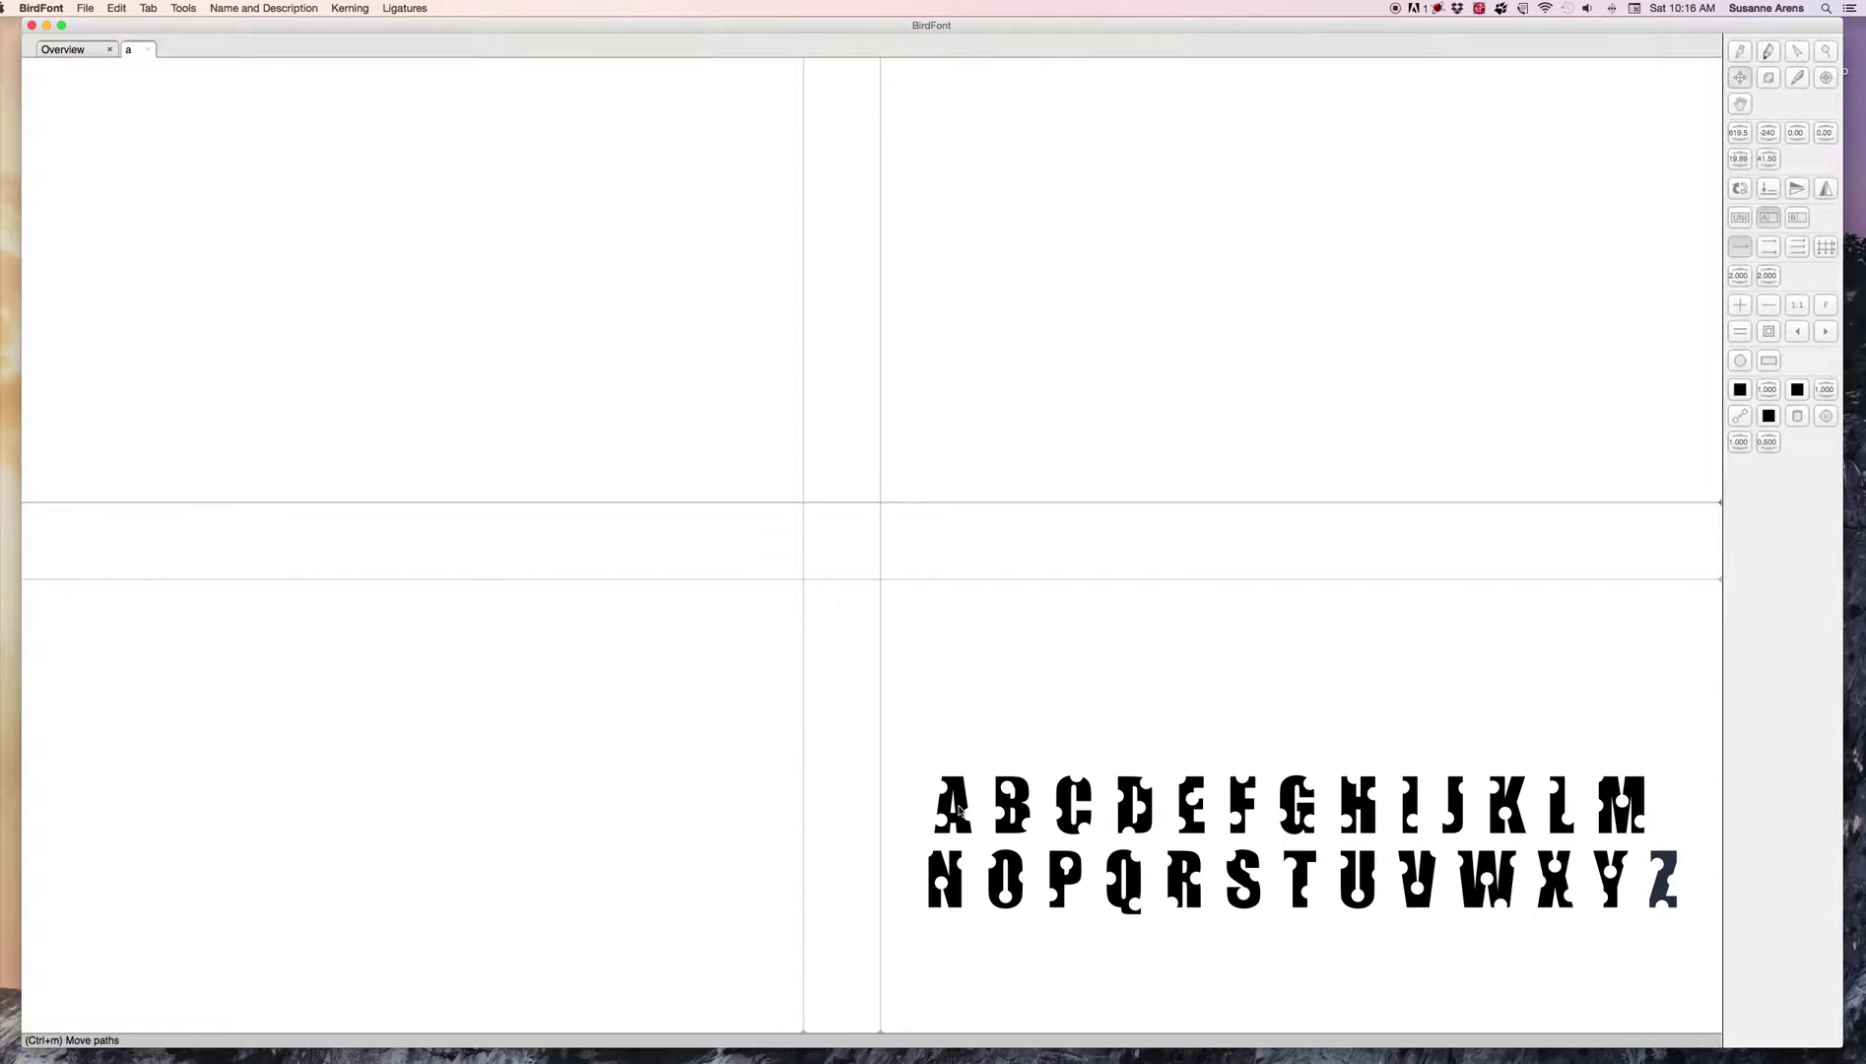
{"action": "left_click", "coordinate": [960, 810], "text": "shift"}
{"action": "left_click", "coordinate": [83, 8]}
{"action": "mouse_move", "coordinate": [117, 7]}
{"action": "left_click", "coordinate": [117, 7]}
- Drag the A onto the guide intersection, undo it, then marquee-select the A alone
{"action": "left_click", "coordinate": [961, 794]}
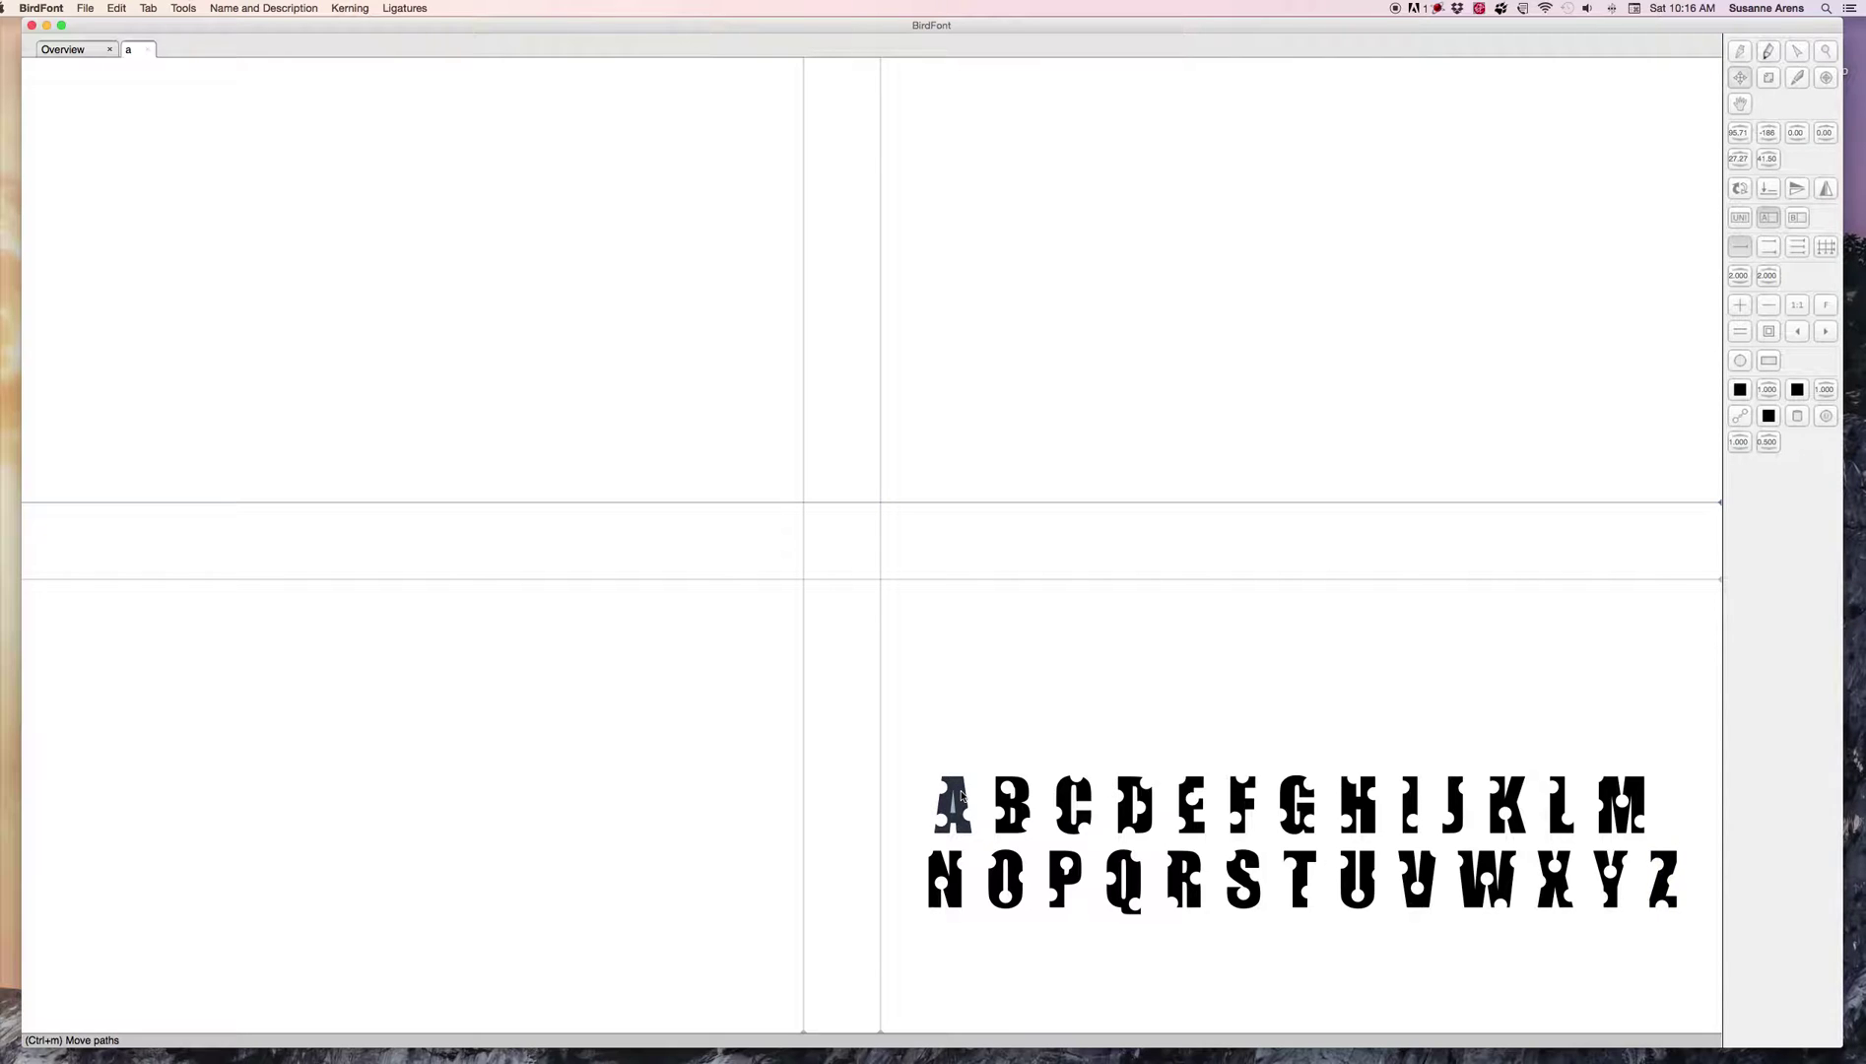
{"action": "left_click_drag", "start_coordinate": [961, 794], "coordinate": [879, 604]}
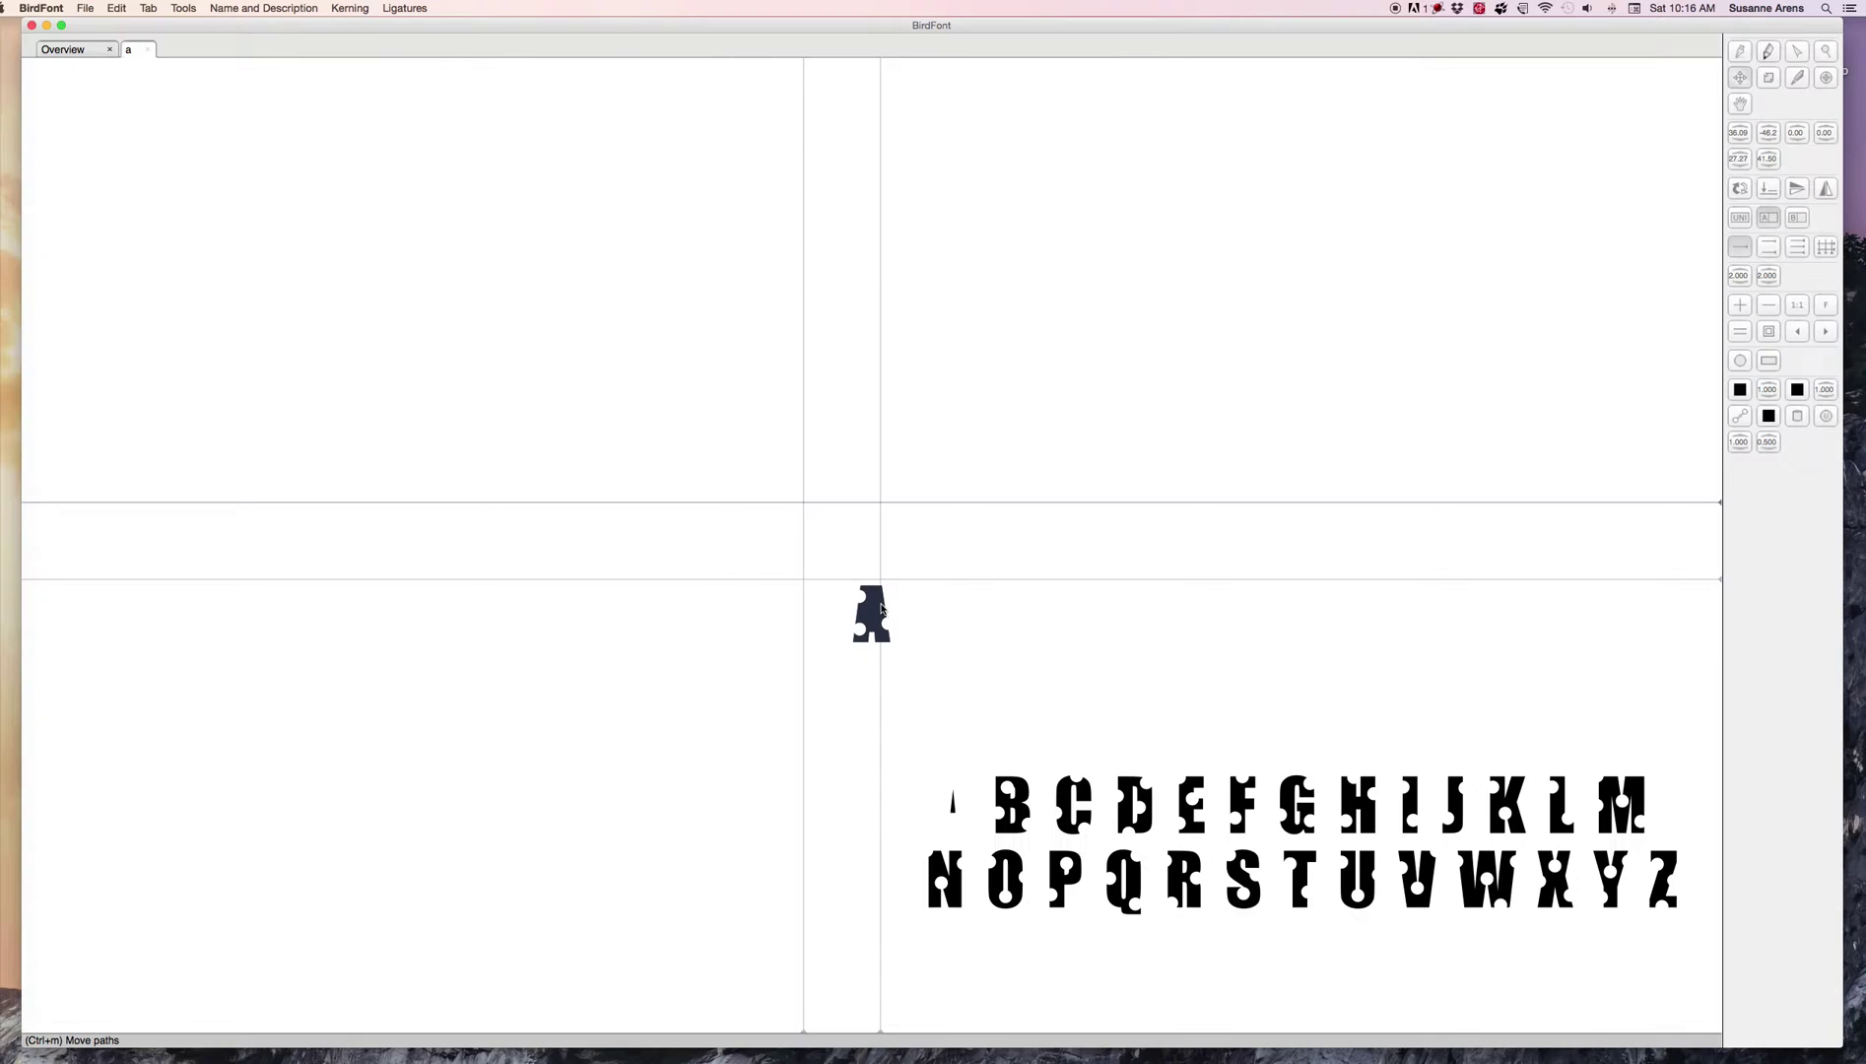
{"action": "key", "text": "ctrl+z"}
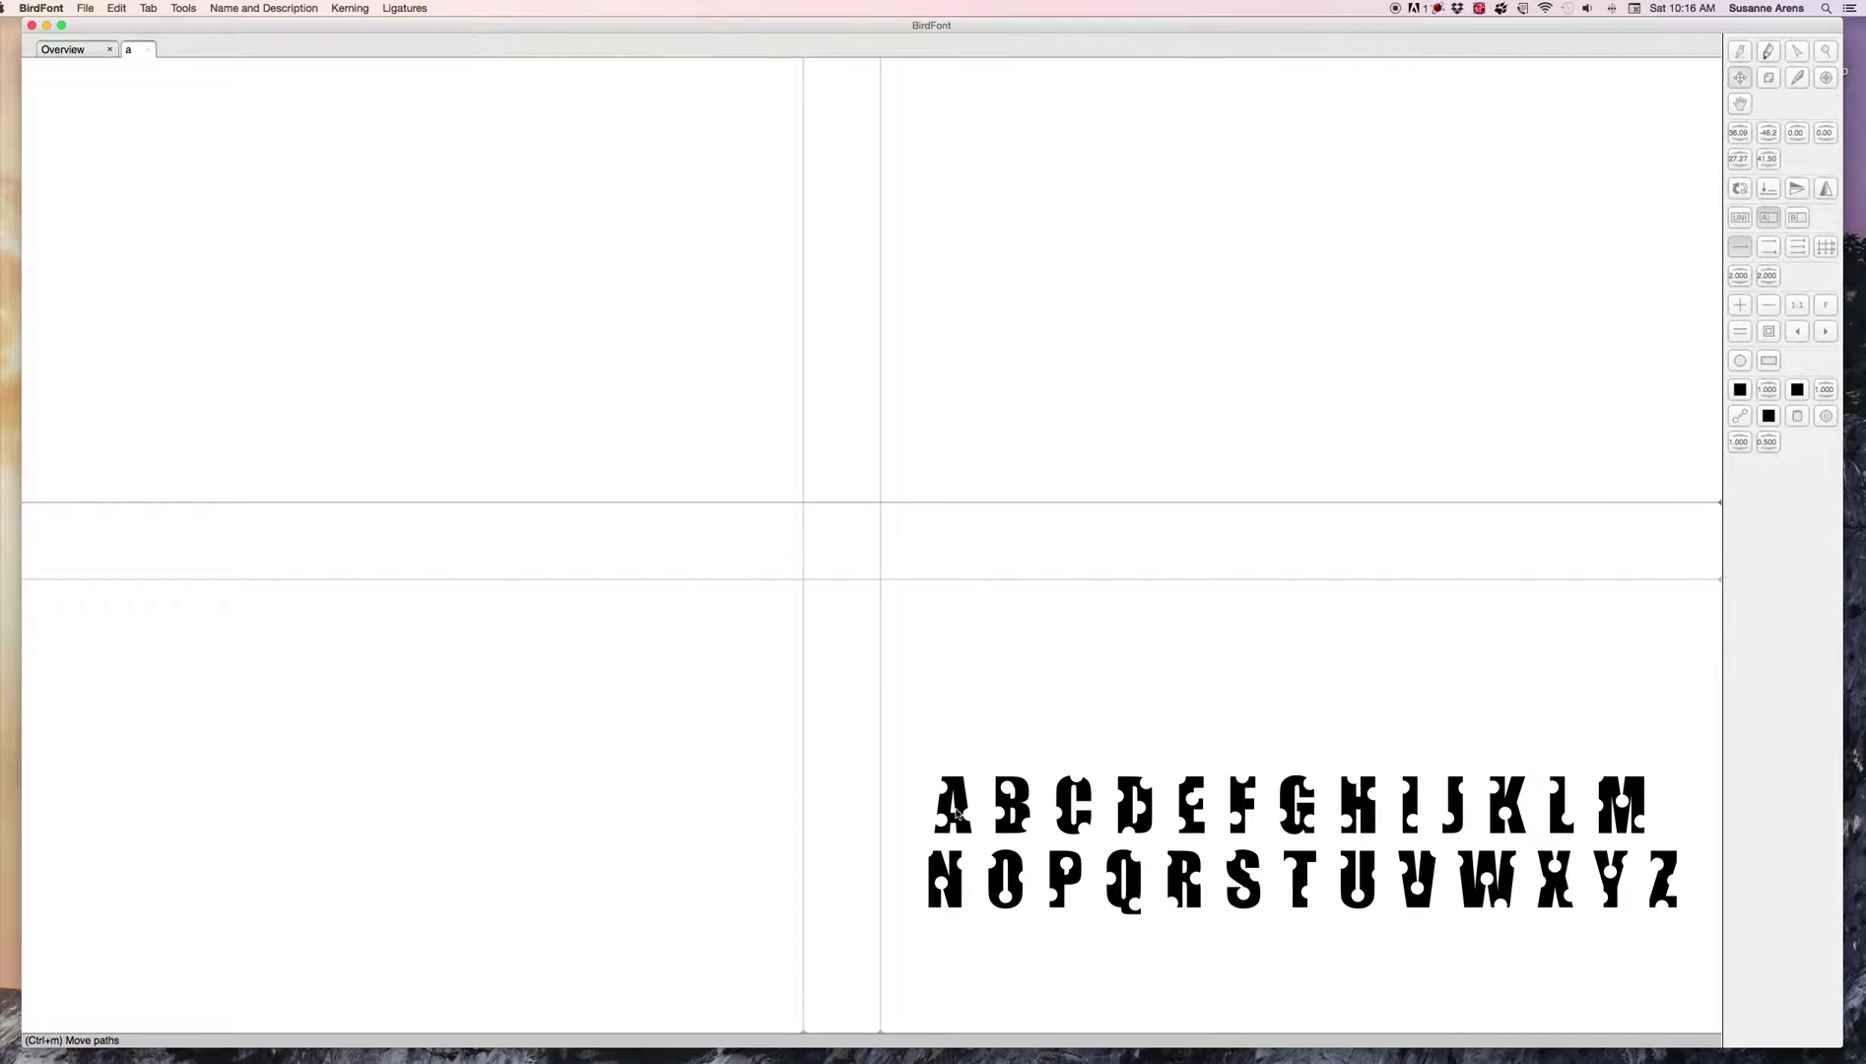
{"action": "left_click", "coordinate": [954, 812]}
{"action": "left_click", "coordinate": [933, 770]}
{"action": "left_click_drag", "start_coordinate": [979, 839], "coordinate": [855, 553]}
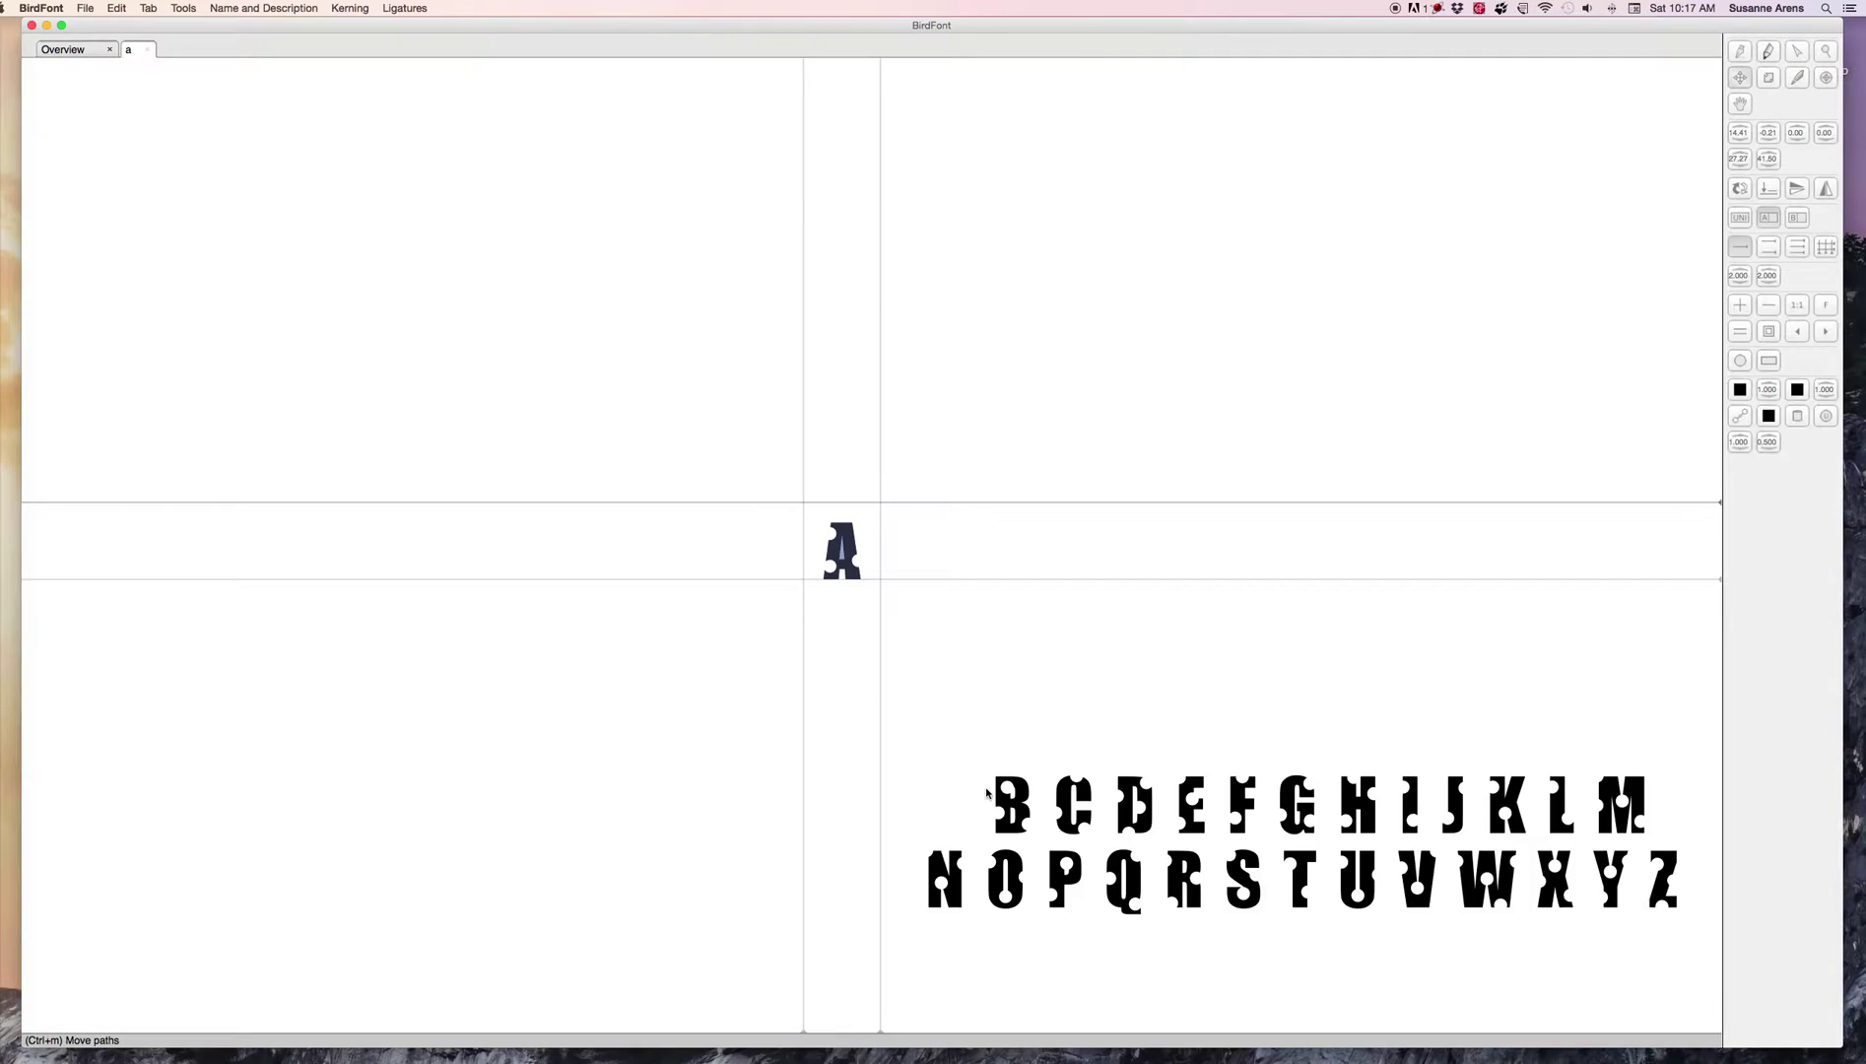
- Put the A back beside the other letters, marquee-select all letters, and move them up-left onto the guides
{"action": "left_click_drag", "start_coordinate": [986, 793], "coordinate": [962, 779]}
{"action": "left_click", "coordinate": [908, 770]}
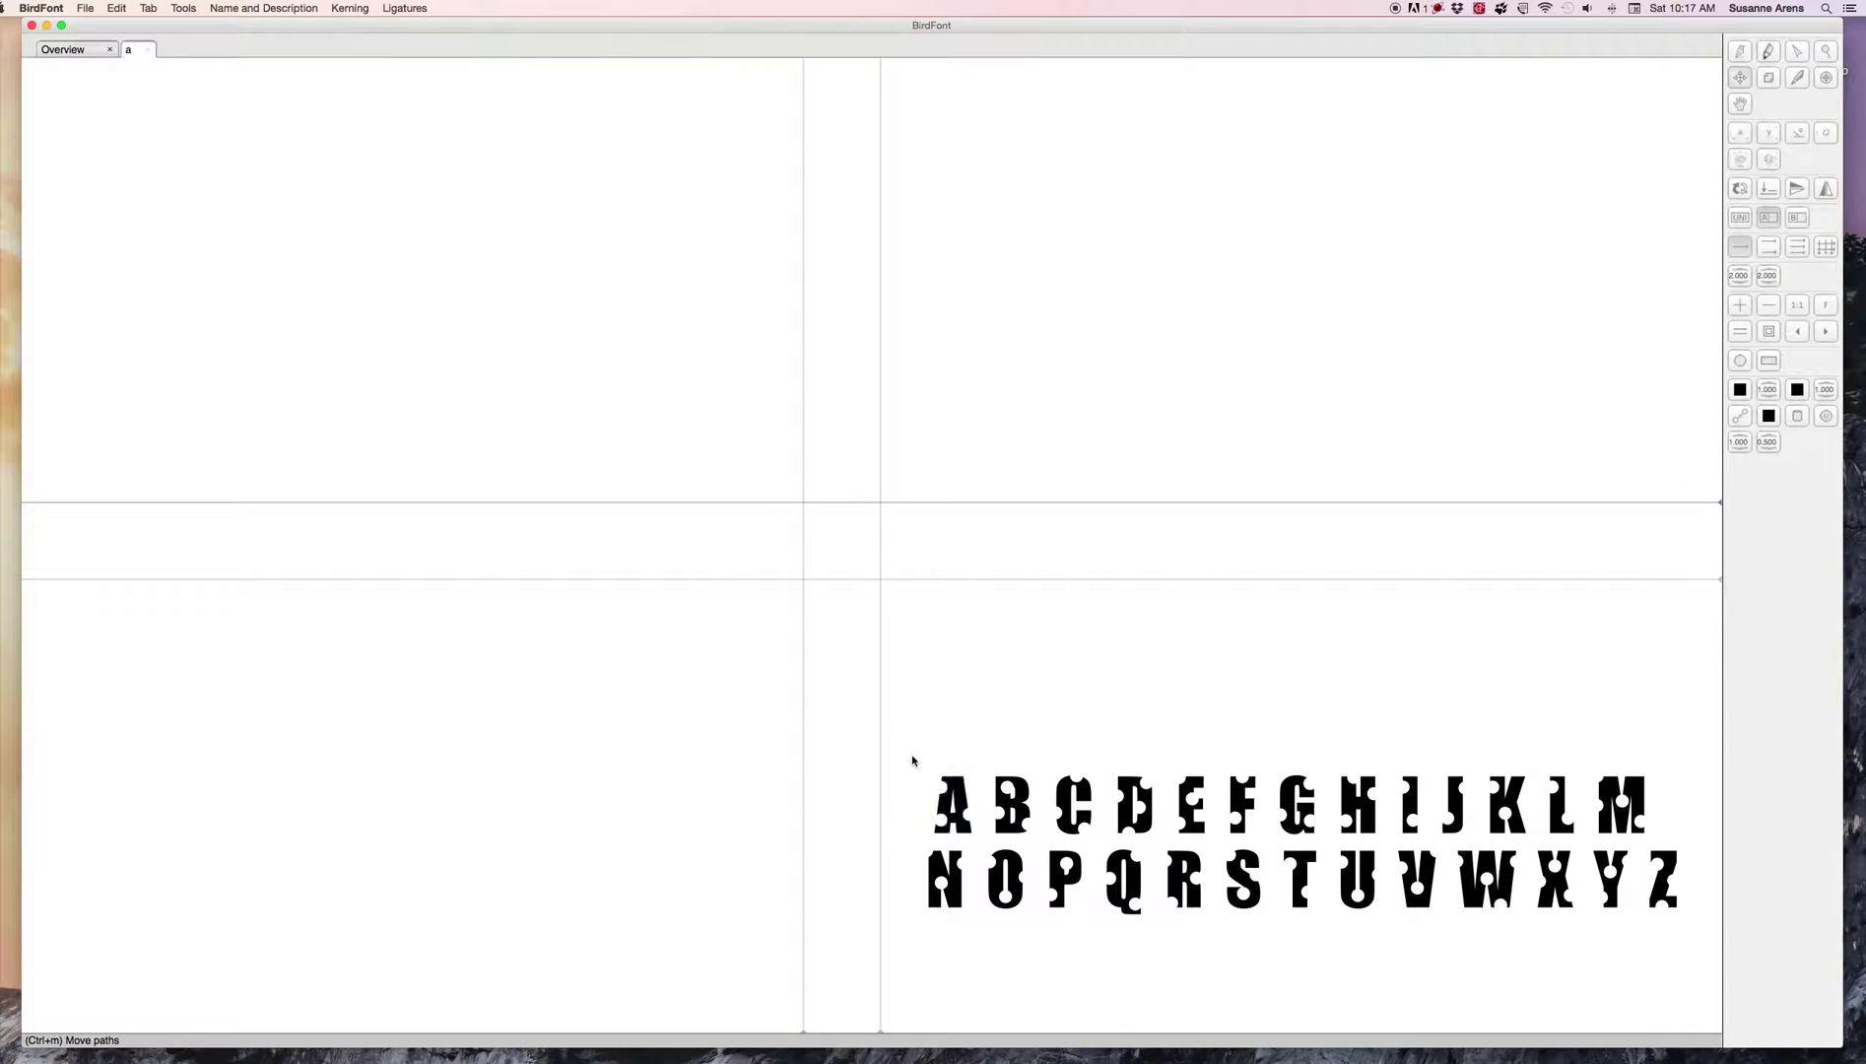
{"action": "left_click_drag", "start_coordinate": [909, 755], "coordinate": [1039, 845]}
{"action": "left_click_drag", "start_coordinate": [1268, 918], "coordinate": [1690, 939]}
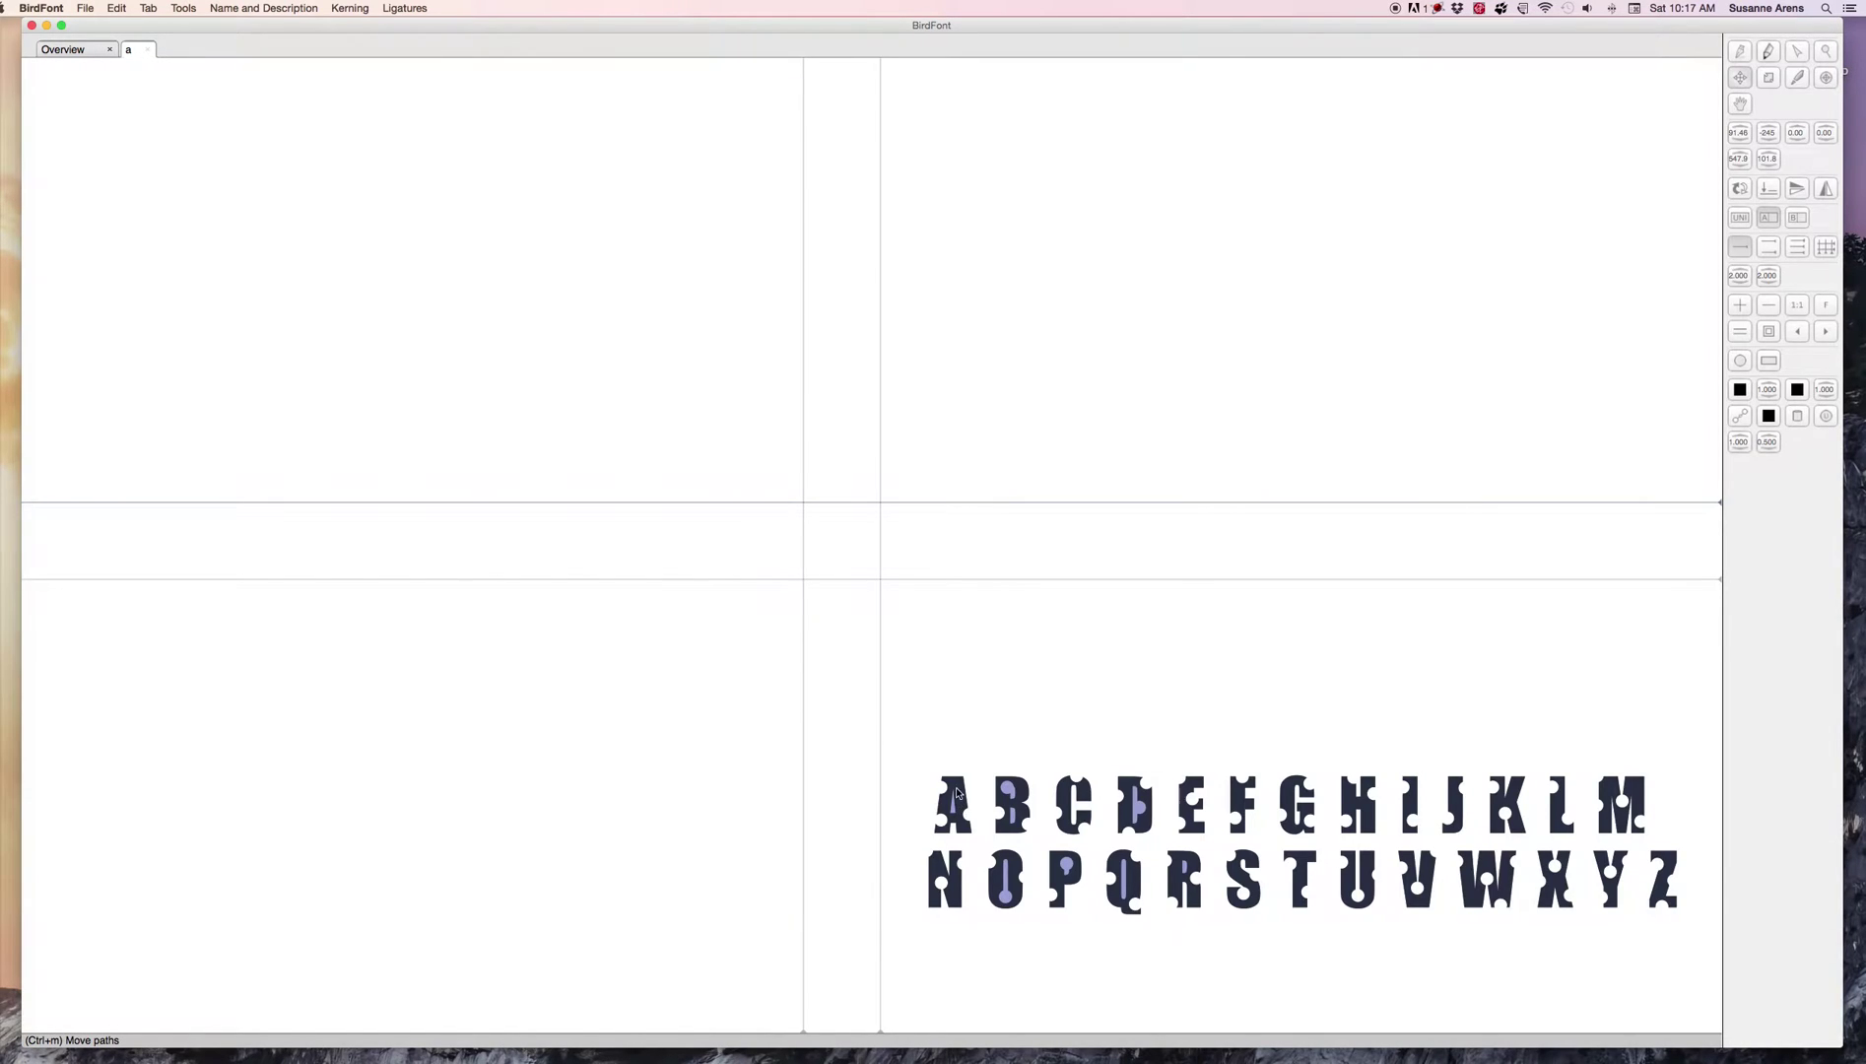
{"action": "left_click_drag", "start_coordinate": [955, 793], "coordinate": [852, 555]}
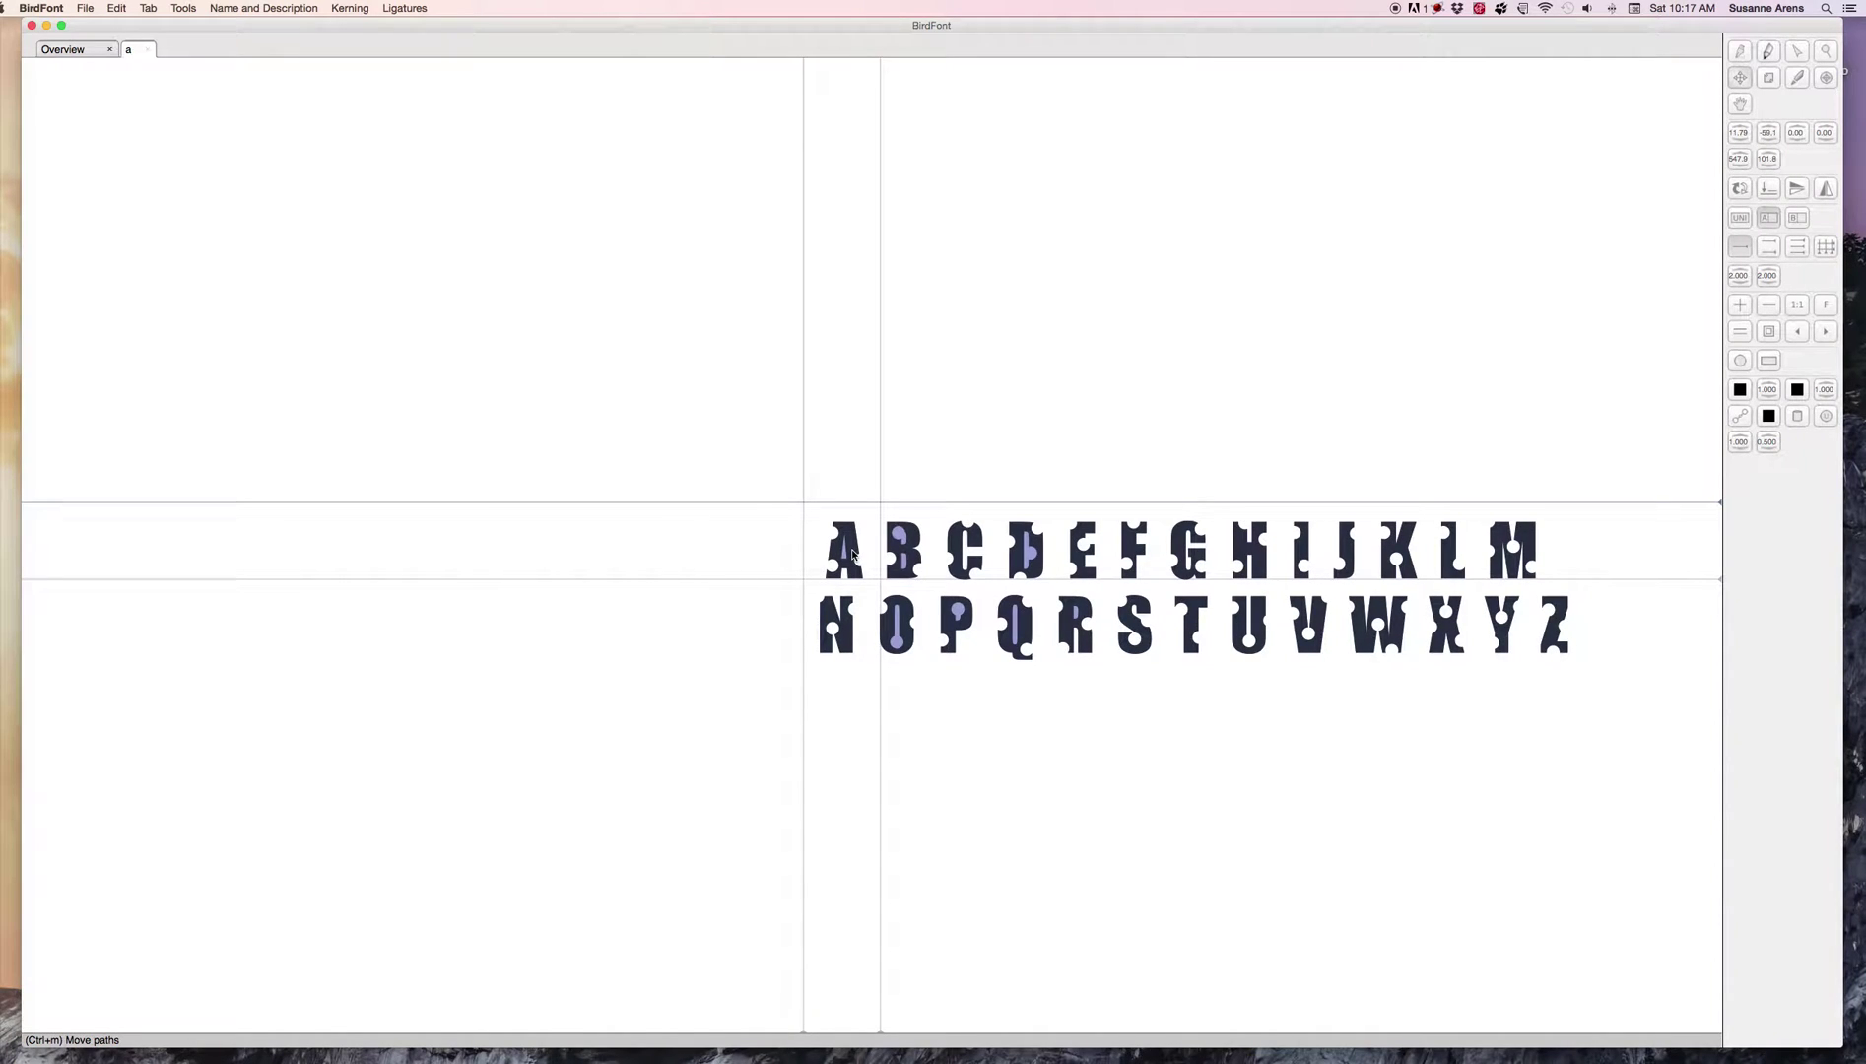
{"action": "left_click", "coordinate": [1154, 465]}
- Zoom in and drag the right and left margin guides tight against the capital A
{"action": "left_click", "coordinate": [1739, 306]}
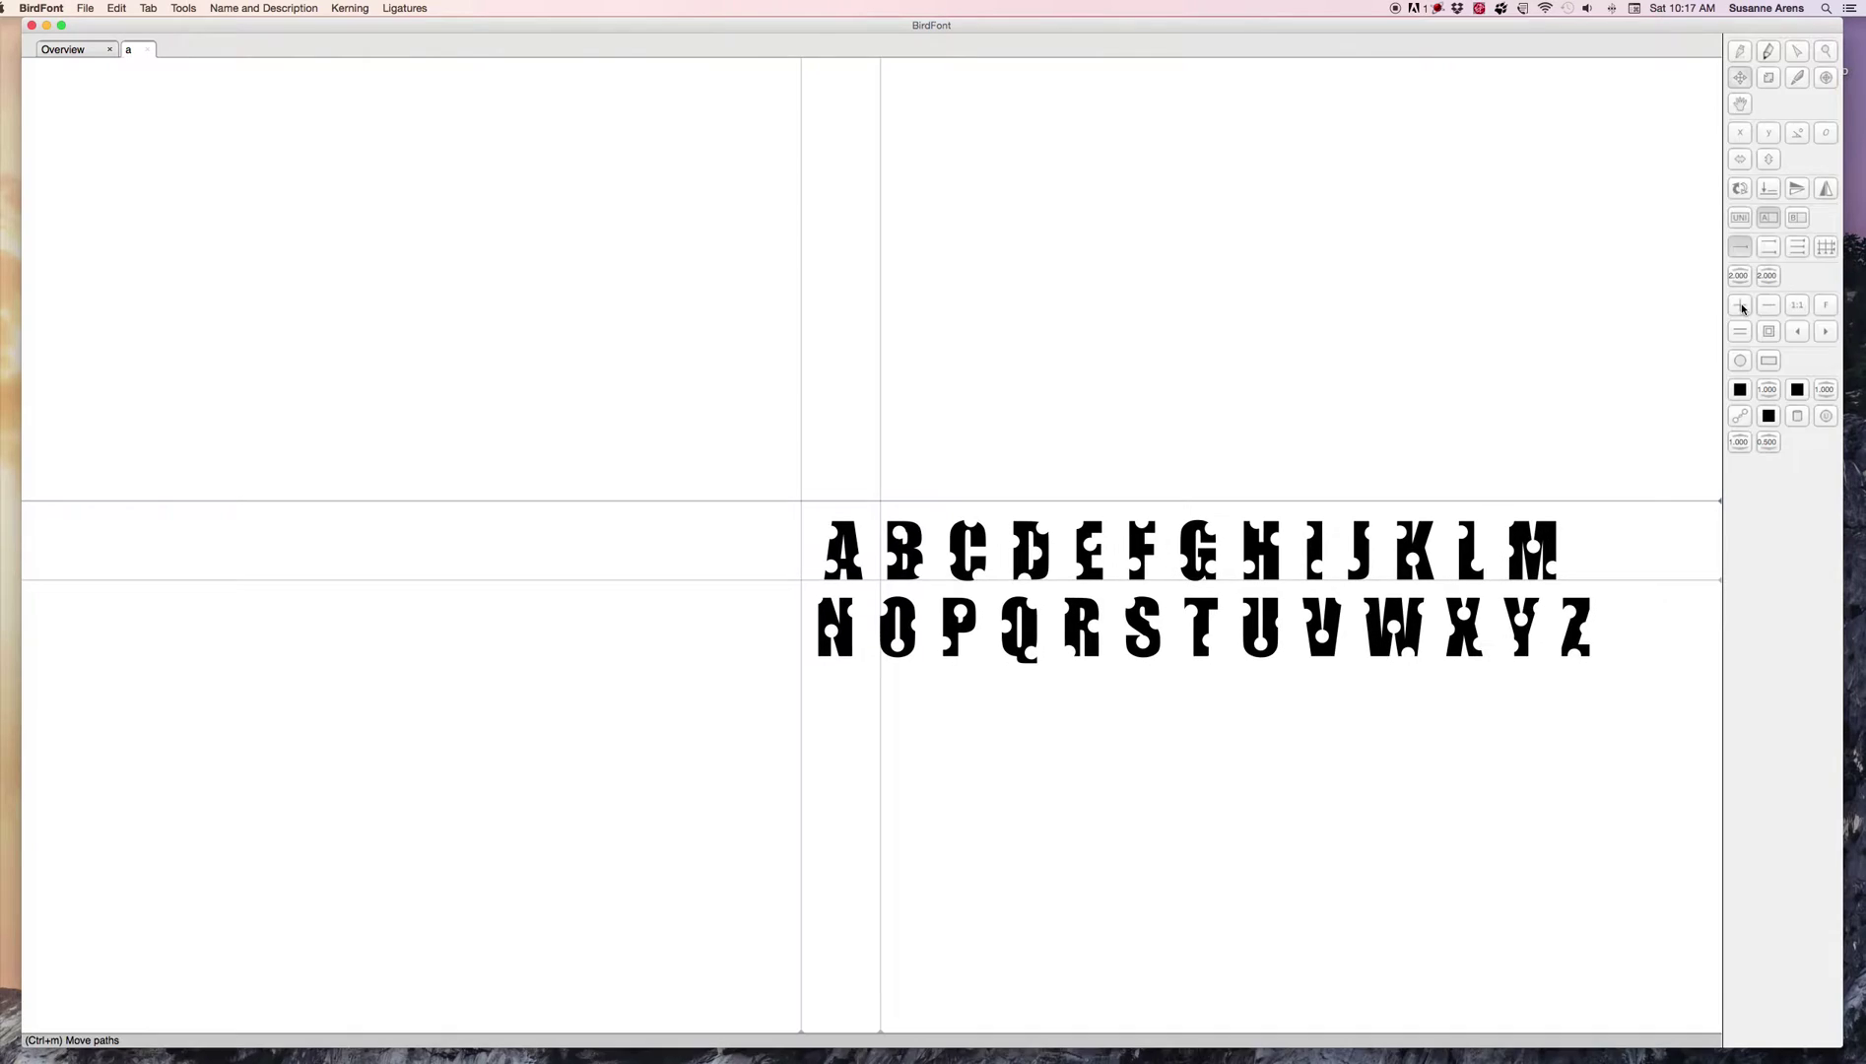
{"action": "left_click", "coordinate": [1739, 305]}
{"action": "left_click", "coordinate": [1740, 306]}
{"action": "left_click", "coordinate": [1739, 306]}
{"action": "left_click", "coordinate": [1739, 305]}
{"action": "left_click", "coordinate": [1740, 305]}
{"action": "left_click", "coordinate": [1740, 305]}
{"action": "left_click", "coordinate": [1740, 305]}
{"action": "left_click", "coordinate": [1740, 305]}
{"action": "left_click", "coordinate": [1739, 305]}
{"action": "left_click", "coordinate": [1740, 305]}
{"action": "left_click", "coordinate": [1740, 306]}
{"action": "left_click", "coordinate": [1739, 306]}
{"action": "left_click", "coordinate": [1740, 305]}
{"action": "left_click", "coordinate": [1740, 306]}
{"action": "left_click", "coordinate": [1740, 305]}
{"action": "left_click", "coordinate": [1740, 305]}
{"action": "left_click", "coordinate": [1740, 306]}
{"action": "left_click", "coordinate": [1740, 305]}
{"action": "left_click", "coordinate": [1740, 305]}
{"action": "left_click", "coordinate": [1739, 305]}
{"action": "left_click", "coordinate": [1740, 305]}
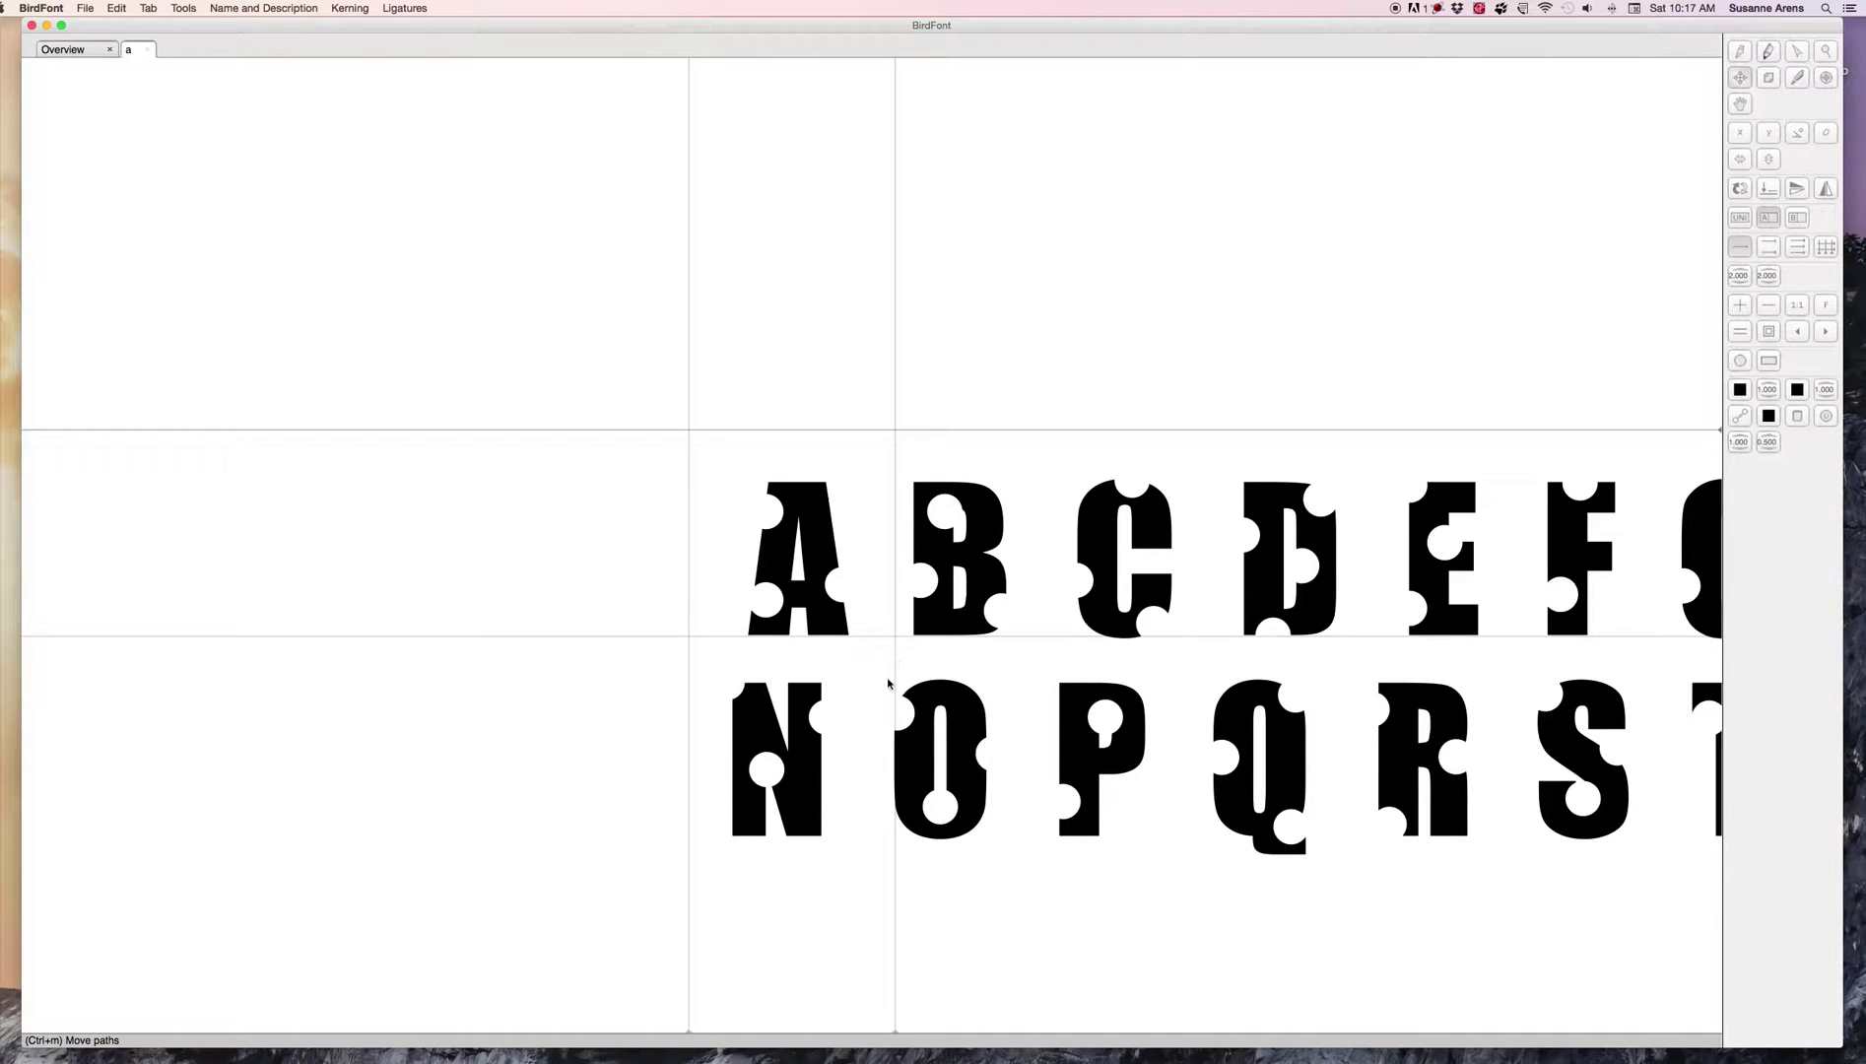
{"action": "left_click_drag", "start_coordinate": [895, 1032], "coordinate": [857, 1033]}
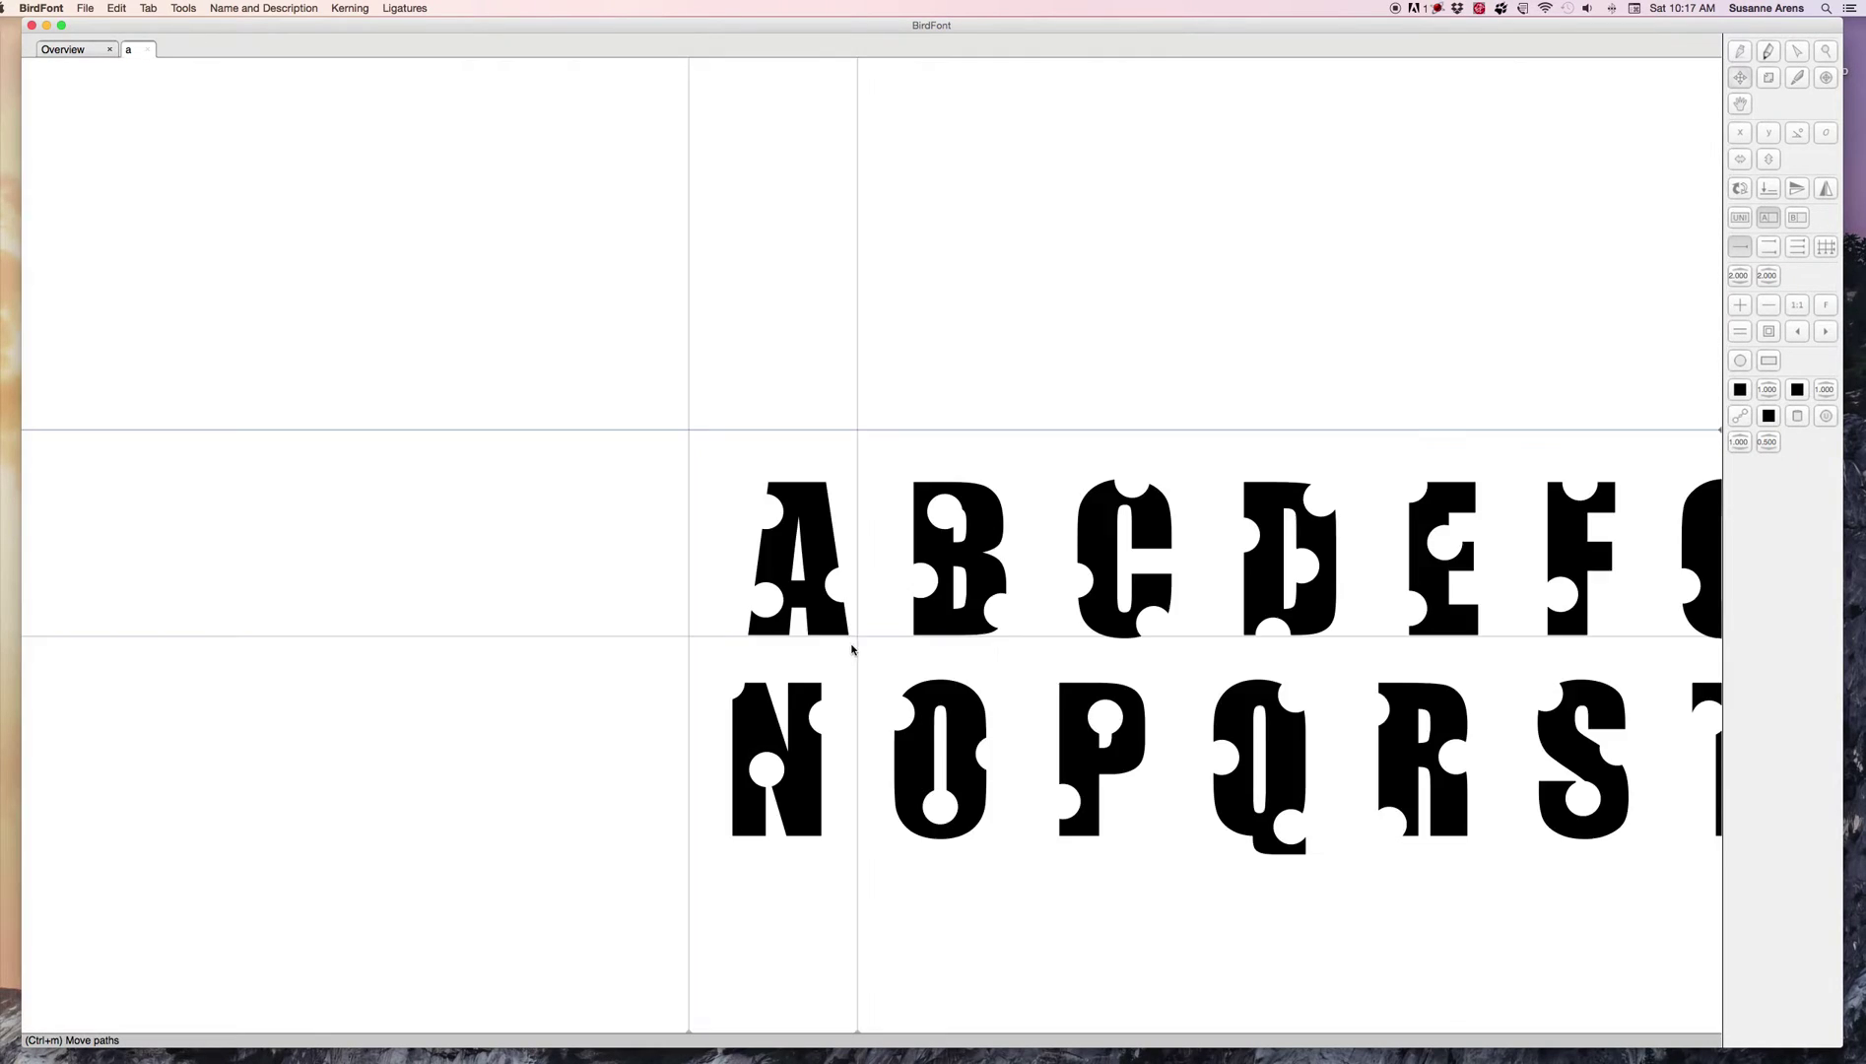
{"action": "left_click_drag", "start_coordinate": [690, 1033], "coordinate": [740, 1030]}
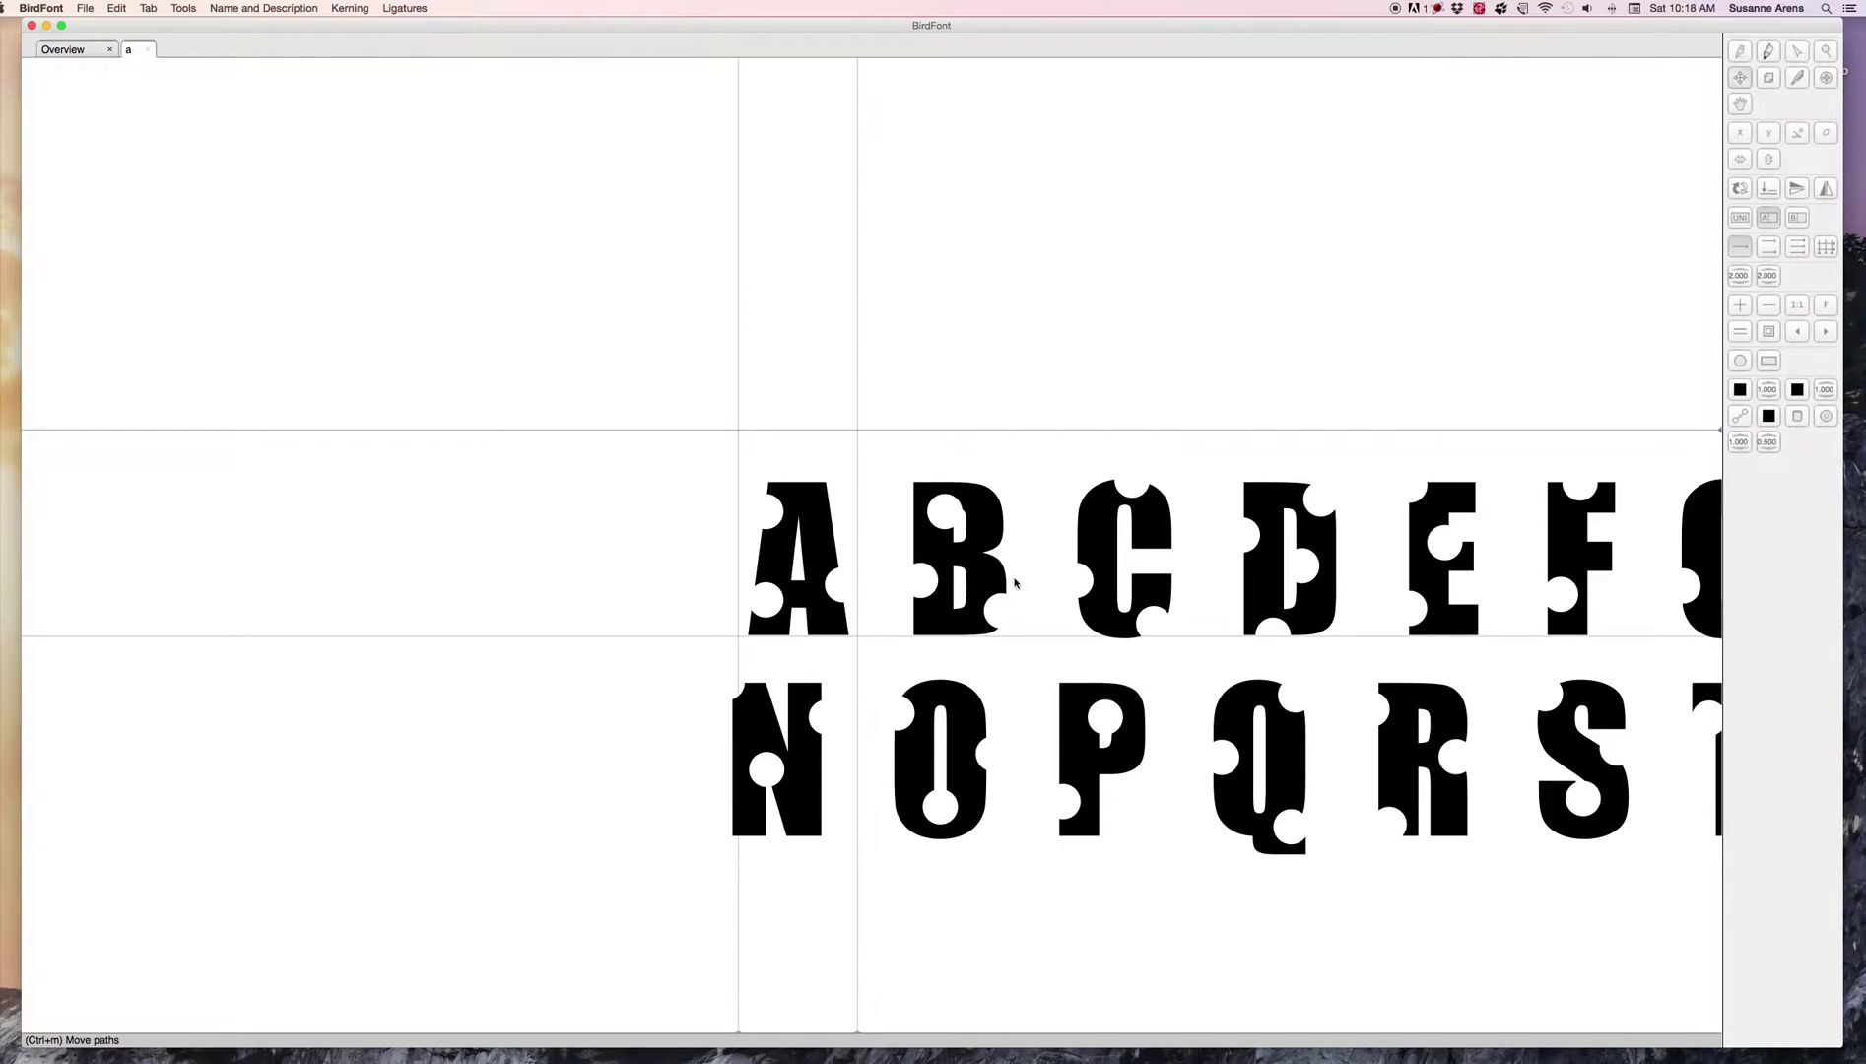
{"action": "left_click", "coordinate": [971, 542]}
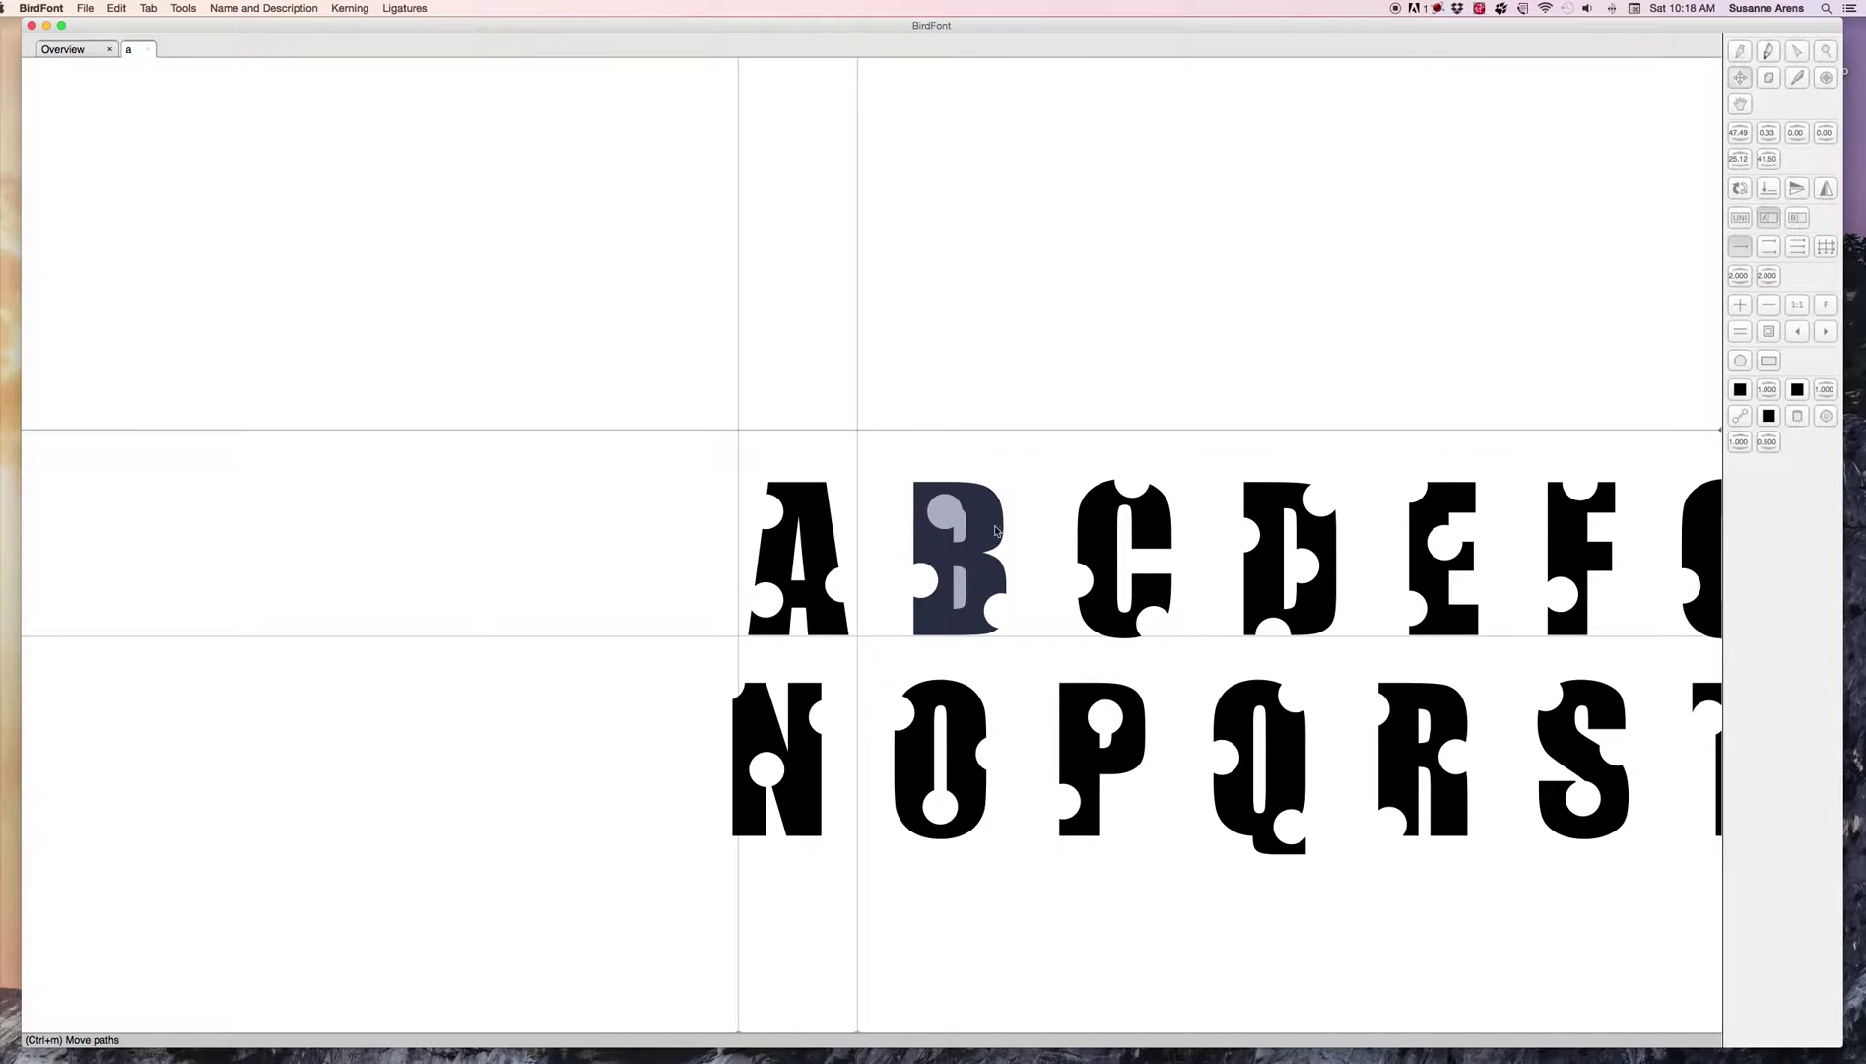
- Copy the whole B shape, including its holes, and delete it from the a glyph
{"action": "left_click_drag", "start_coordinate": [910, 460], "coordinate": [1016, 650]}
{"action": "left_click", "coordinate": [117, 8]}
{"action": "left_click", "coordinate": [129, 63]}
{"action": "left_click", "coordinate": [116, 8]}
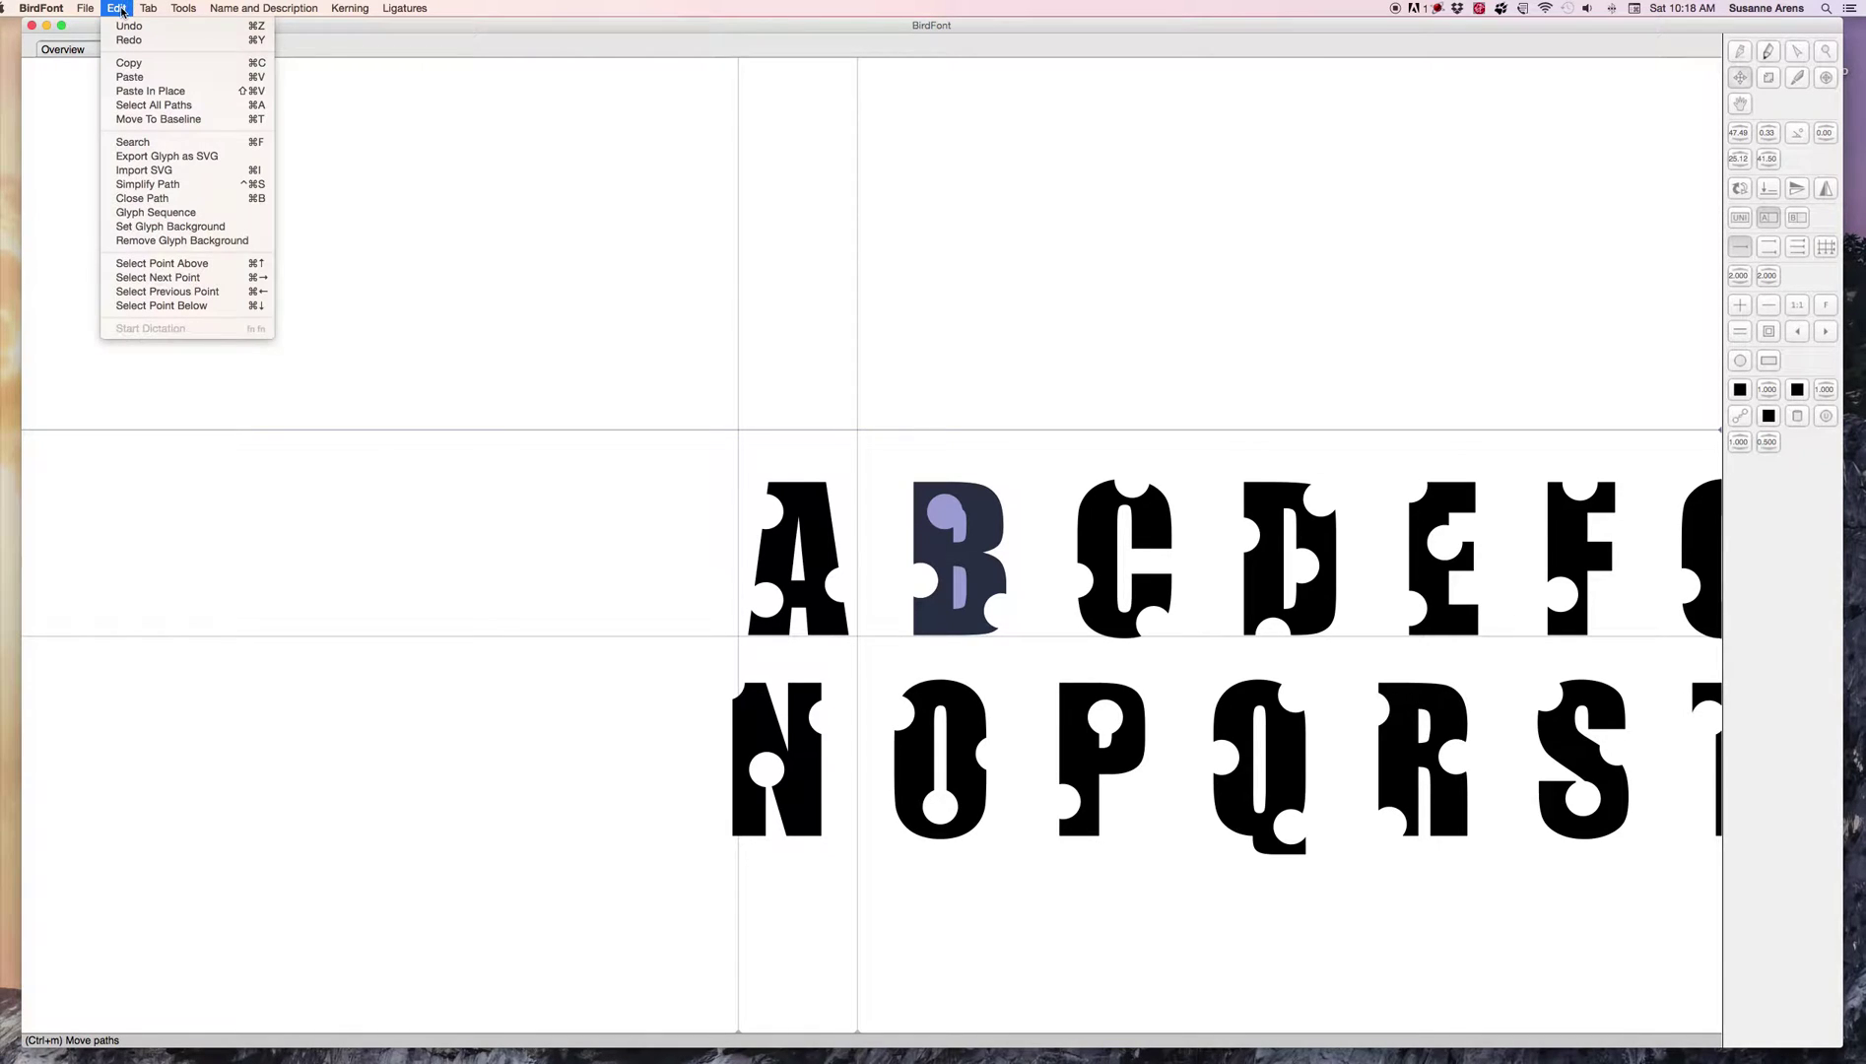
{"action": "left_click", "coordinate": [116, 8]}
{"action": "key", "text": "Delete"}
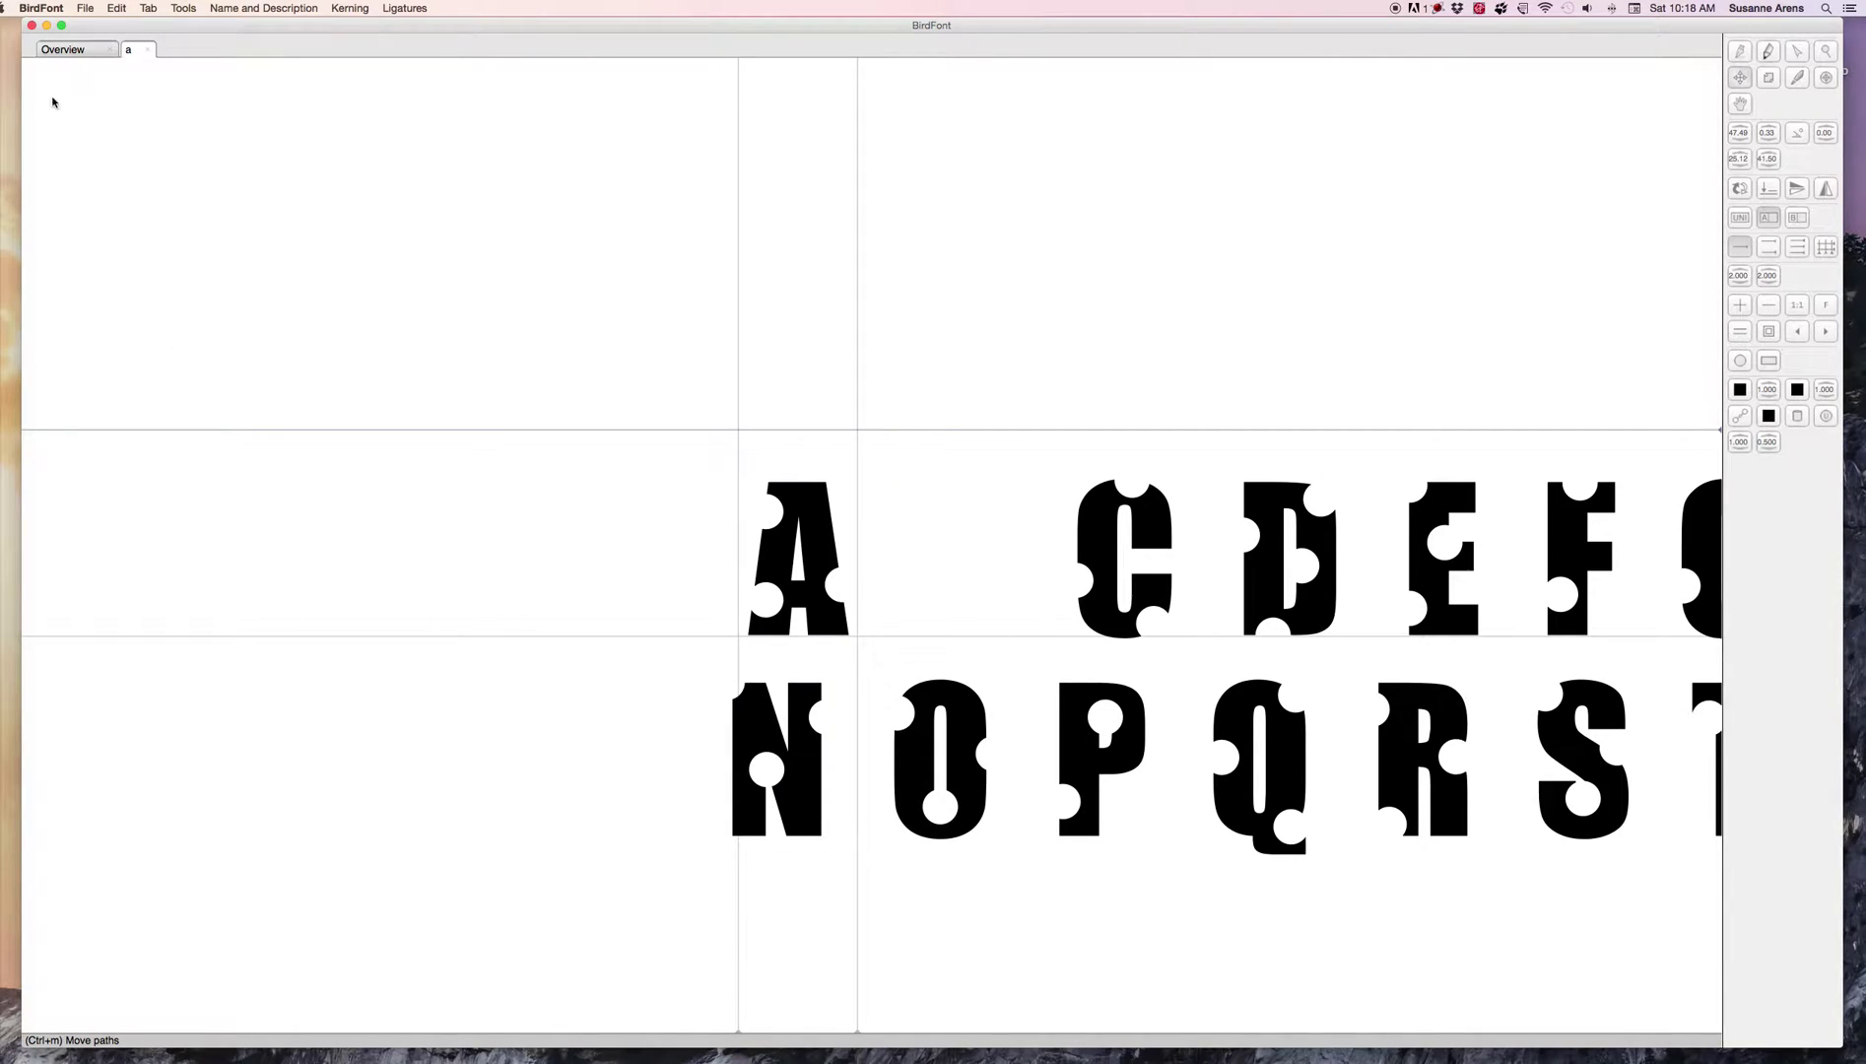
- Paste the B into the b glyph on the baseline and pull both margins in snugly
{"action": "left_click", "coordinate": [63, 50]}
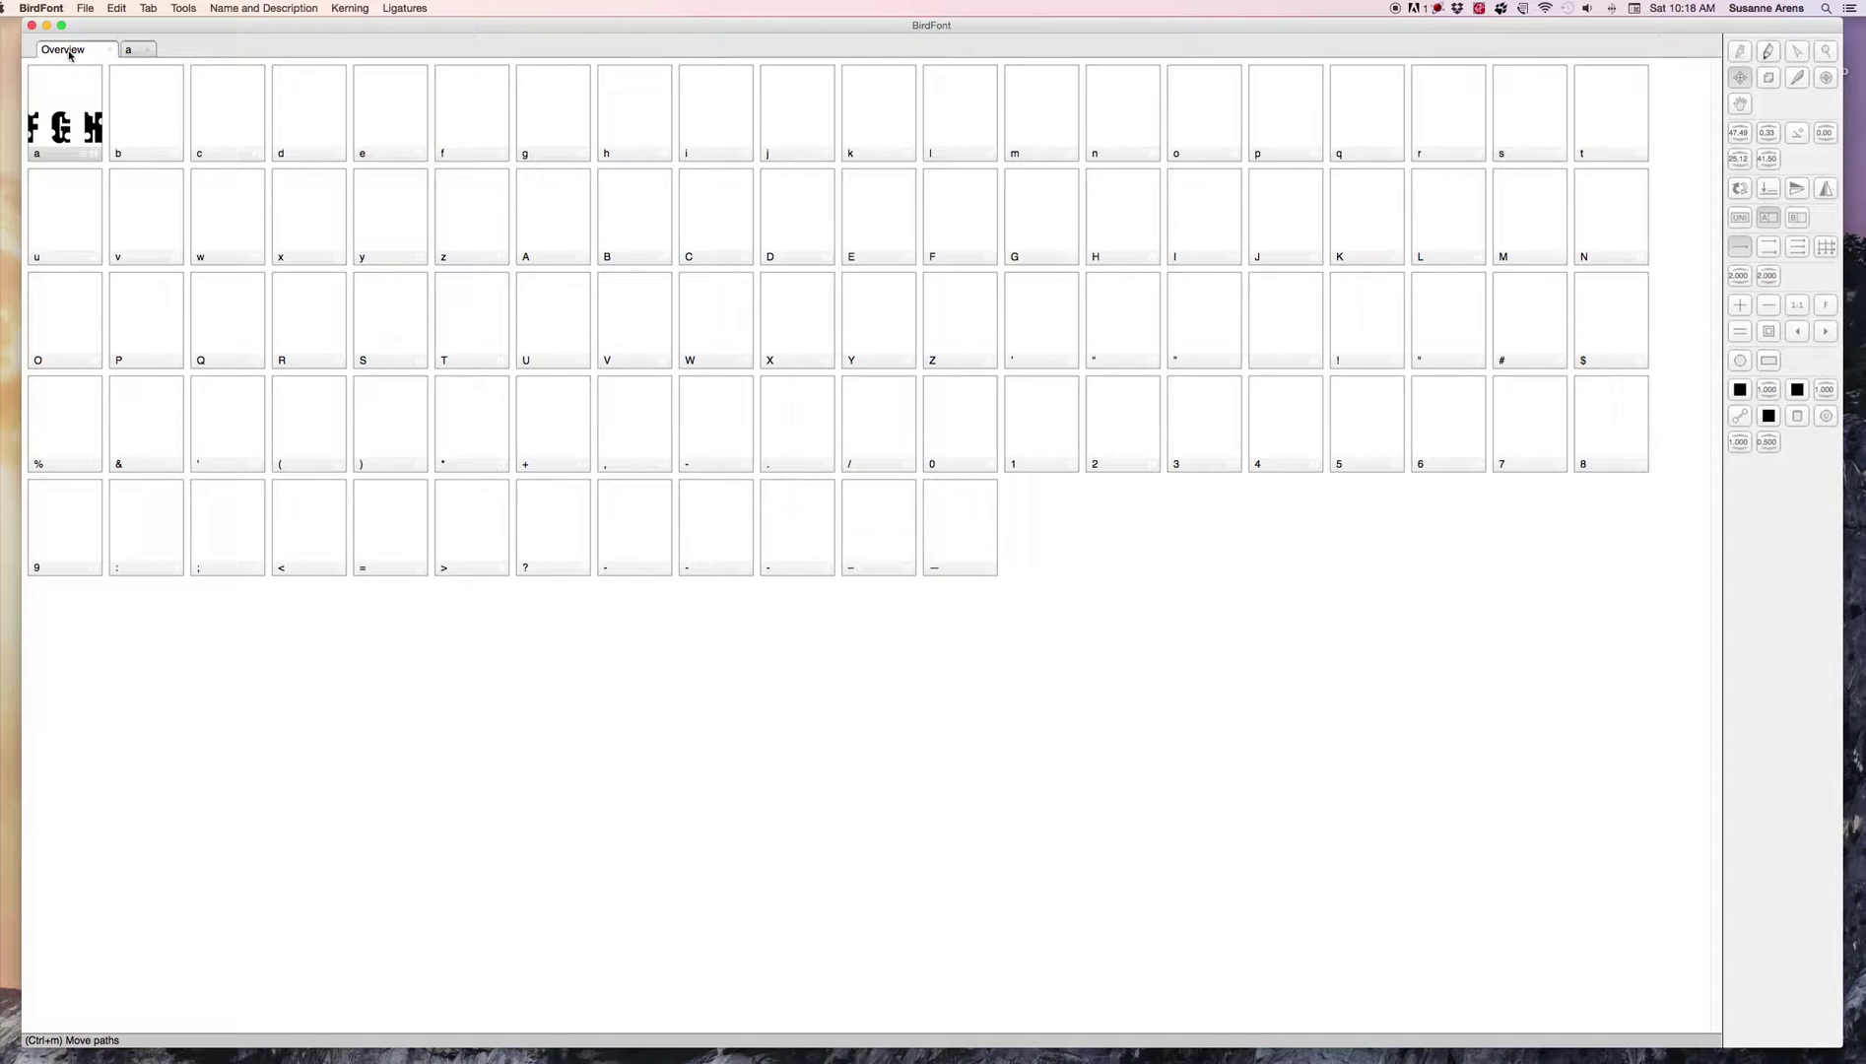
{"action": "double_click", "coordinate": [142, 102]}
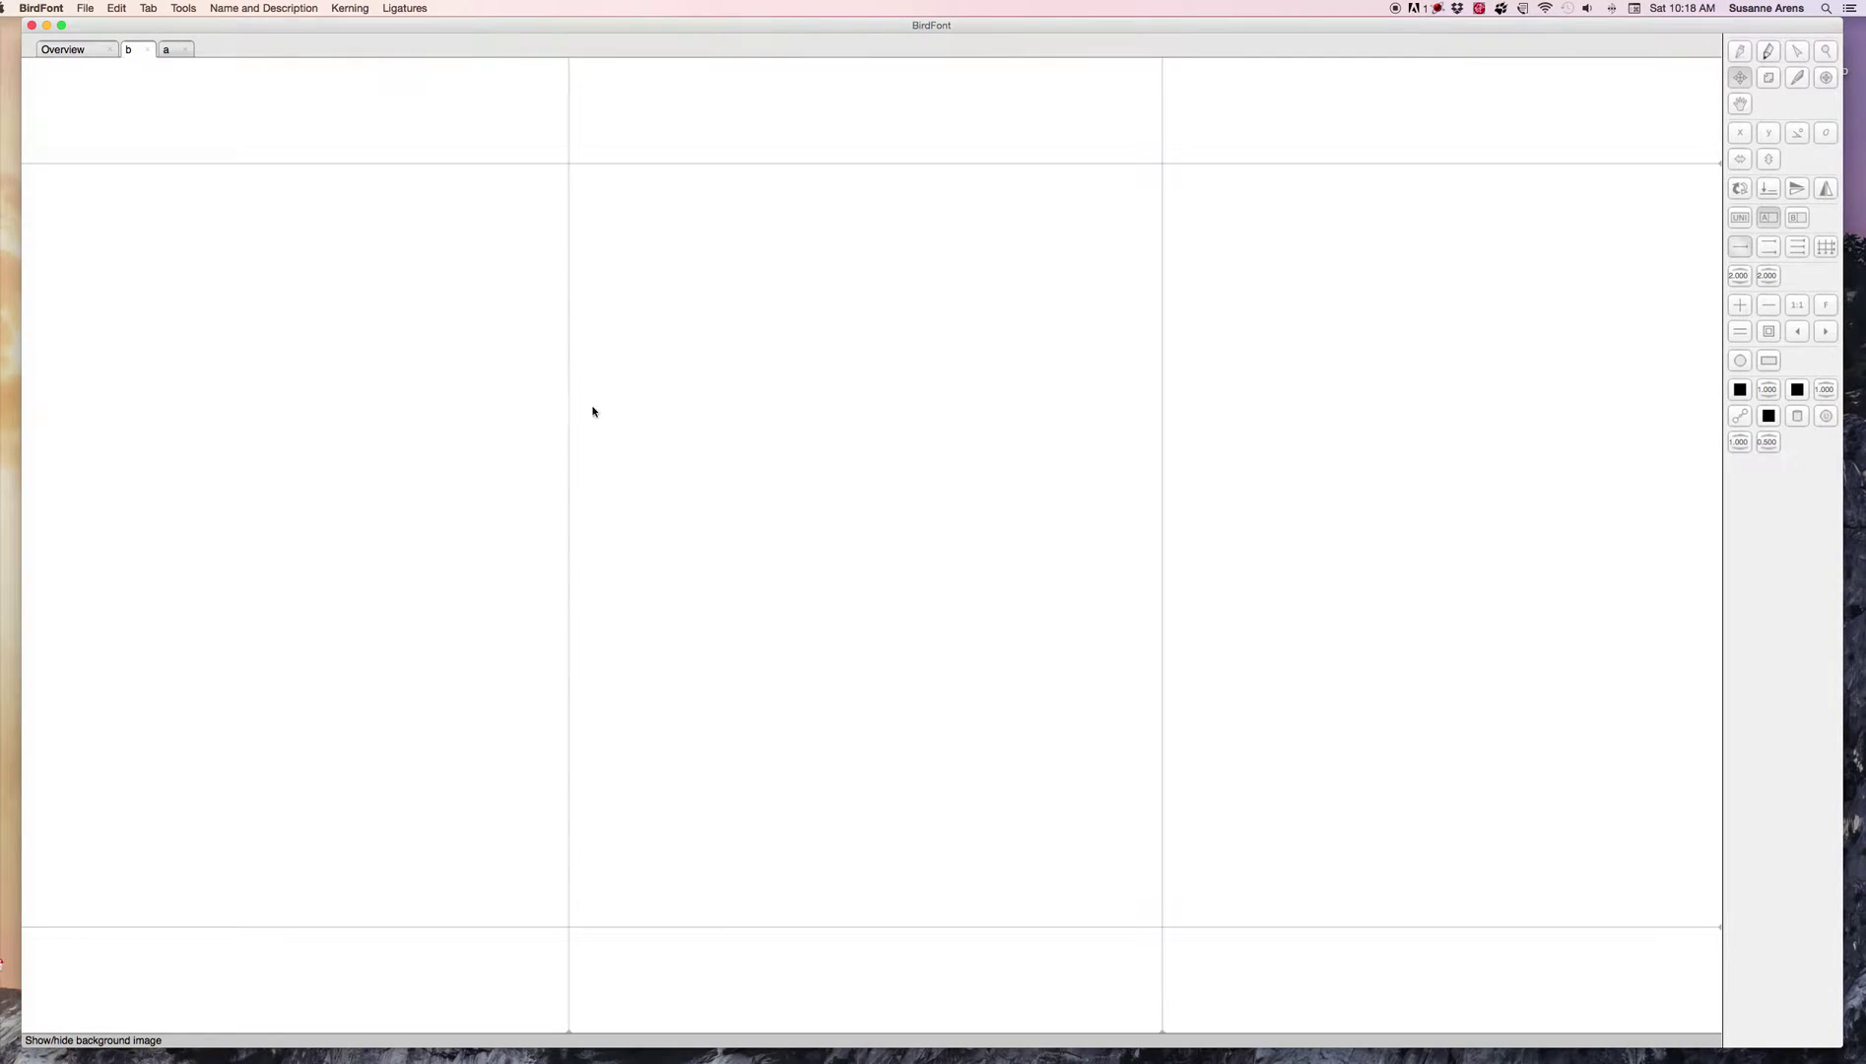
{"action": "left_click", "coordinate": [117, 8]}
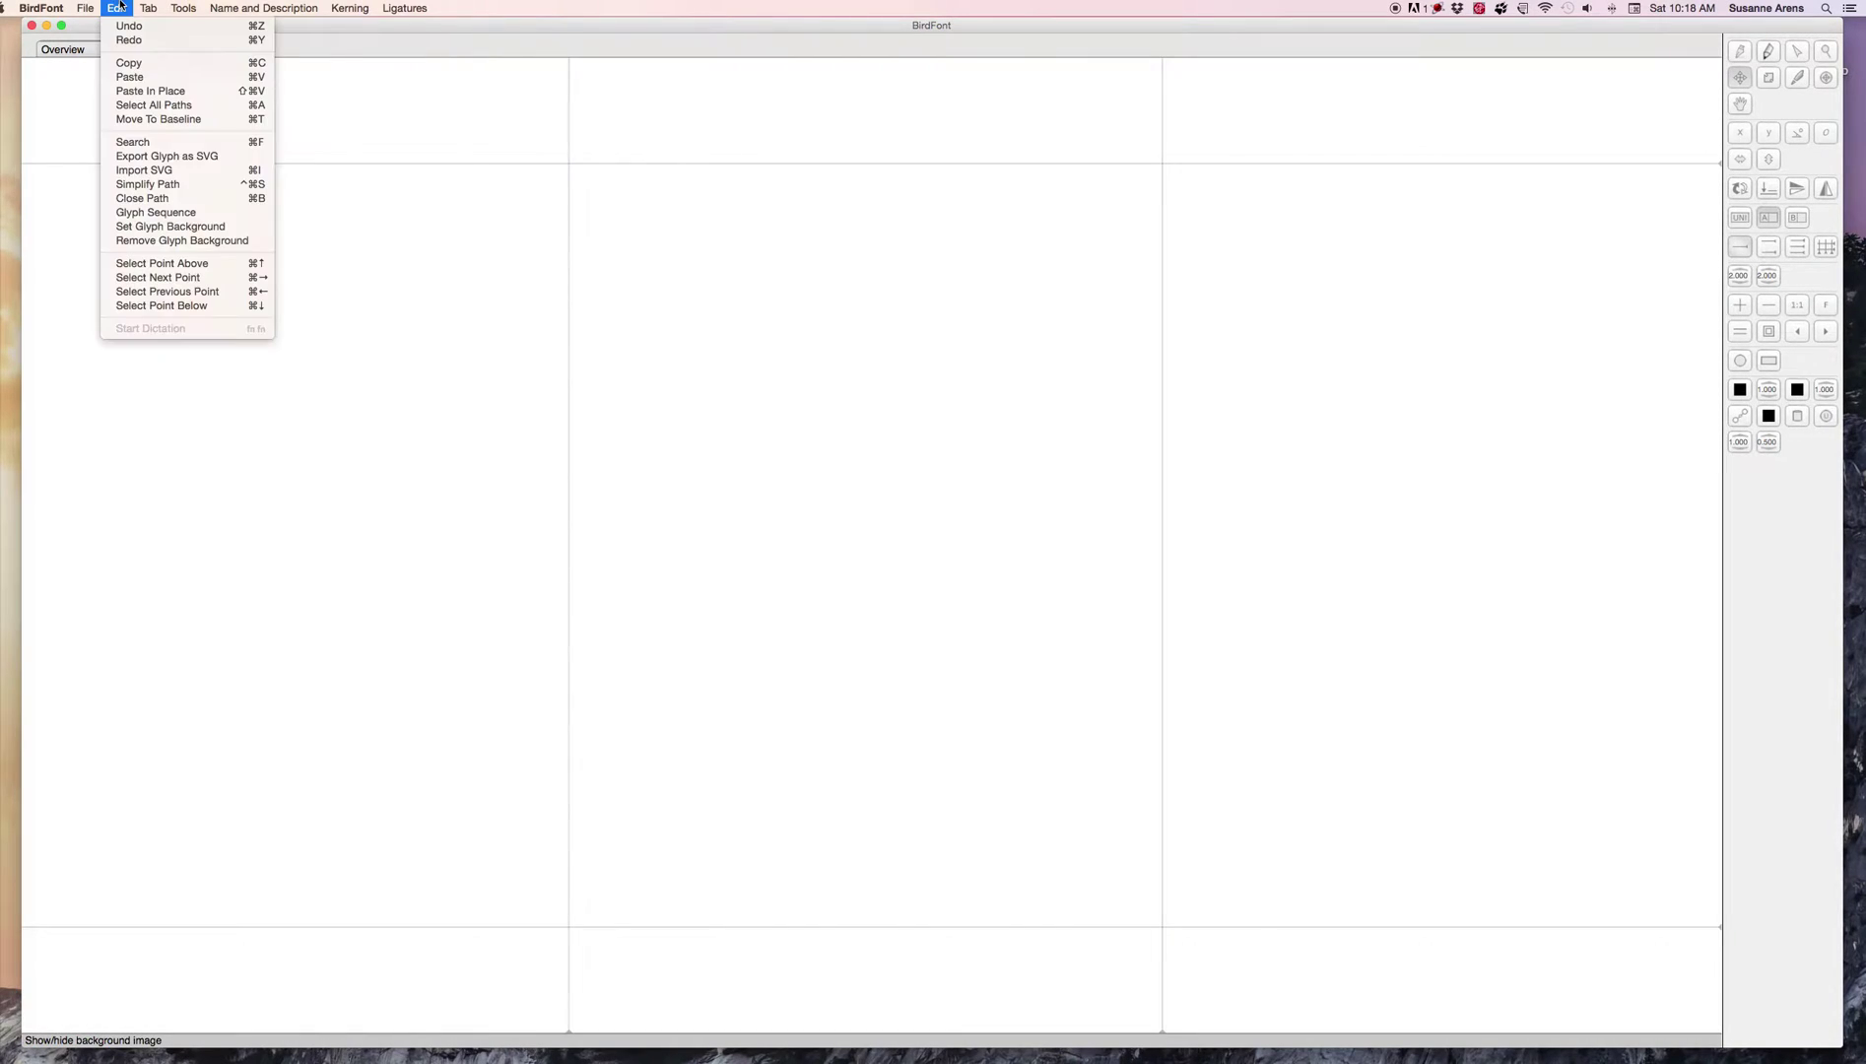
{"action": "left_click", "coordinate": [135, 78]}
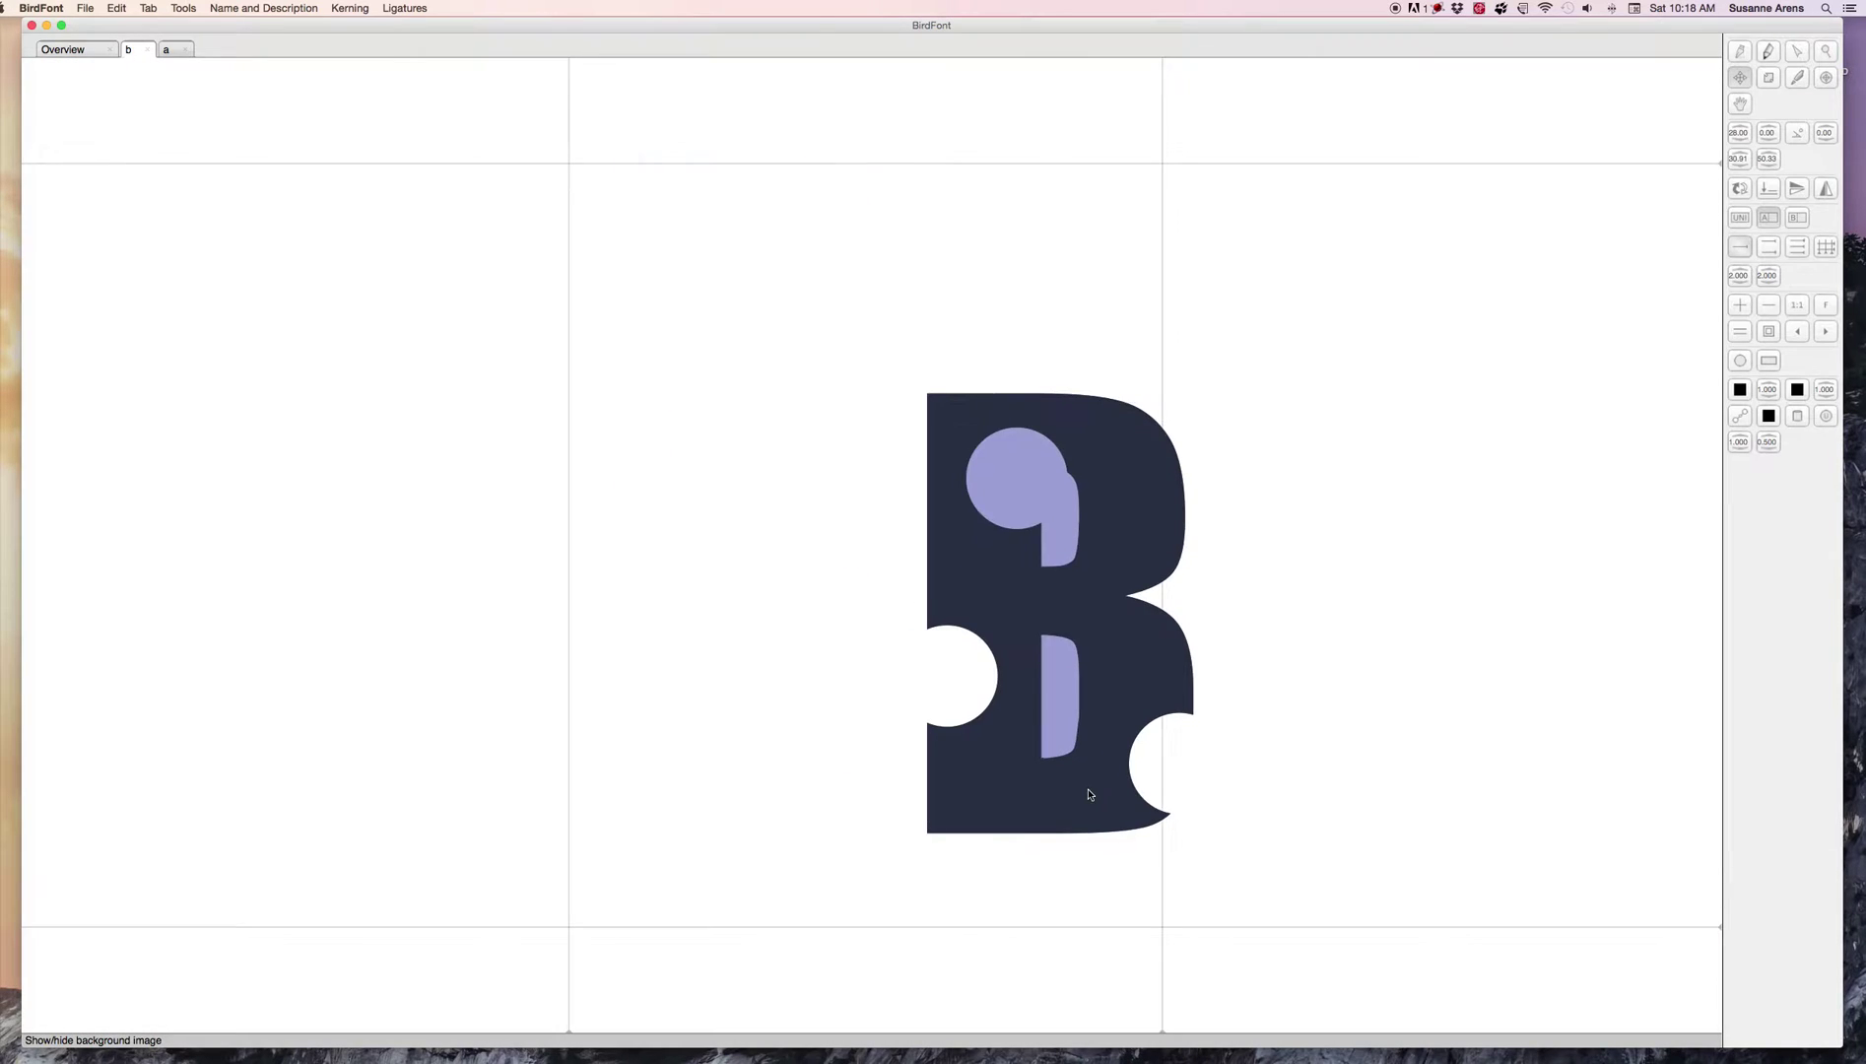
{"action": "left_click_drag", "start_coordinate": [1089, 794], "coordinate": [896, 885]}
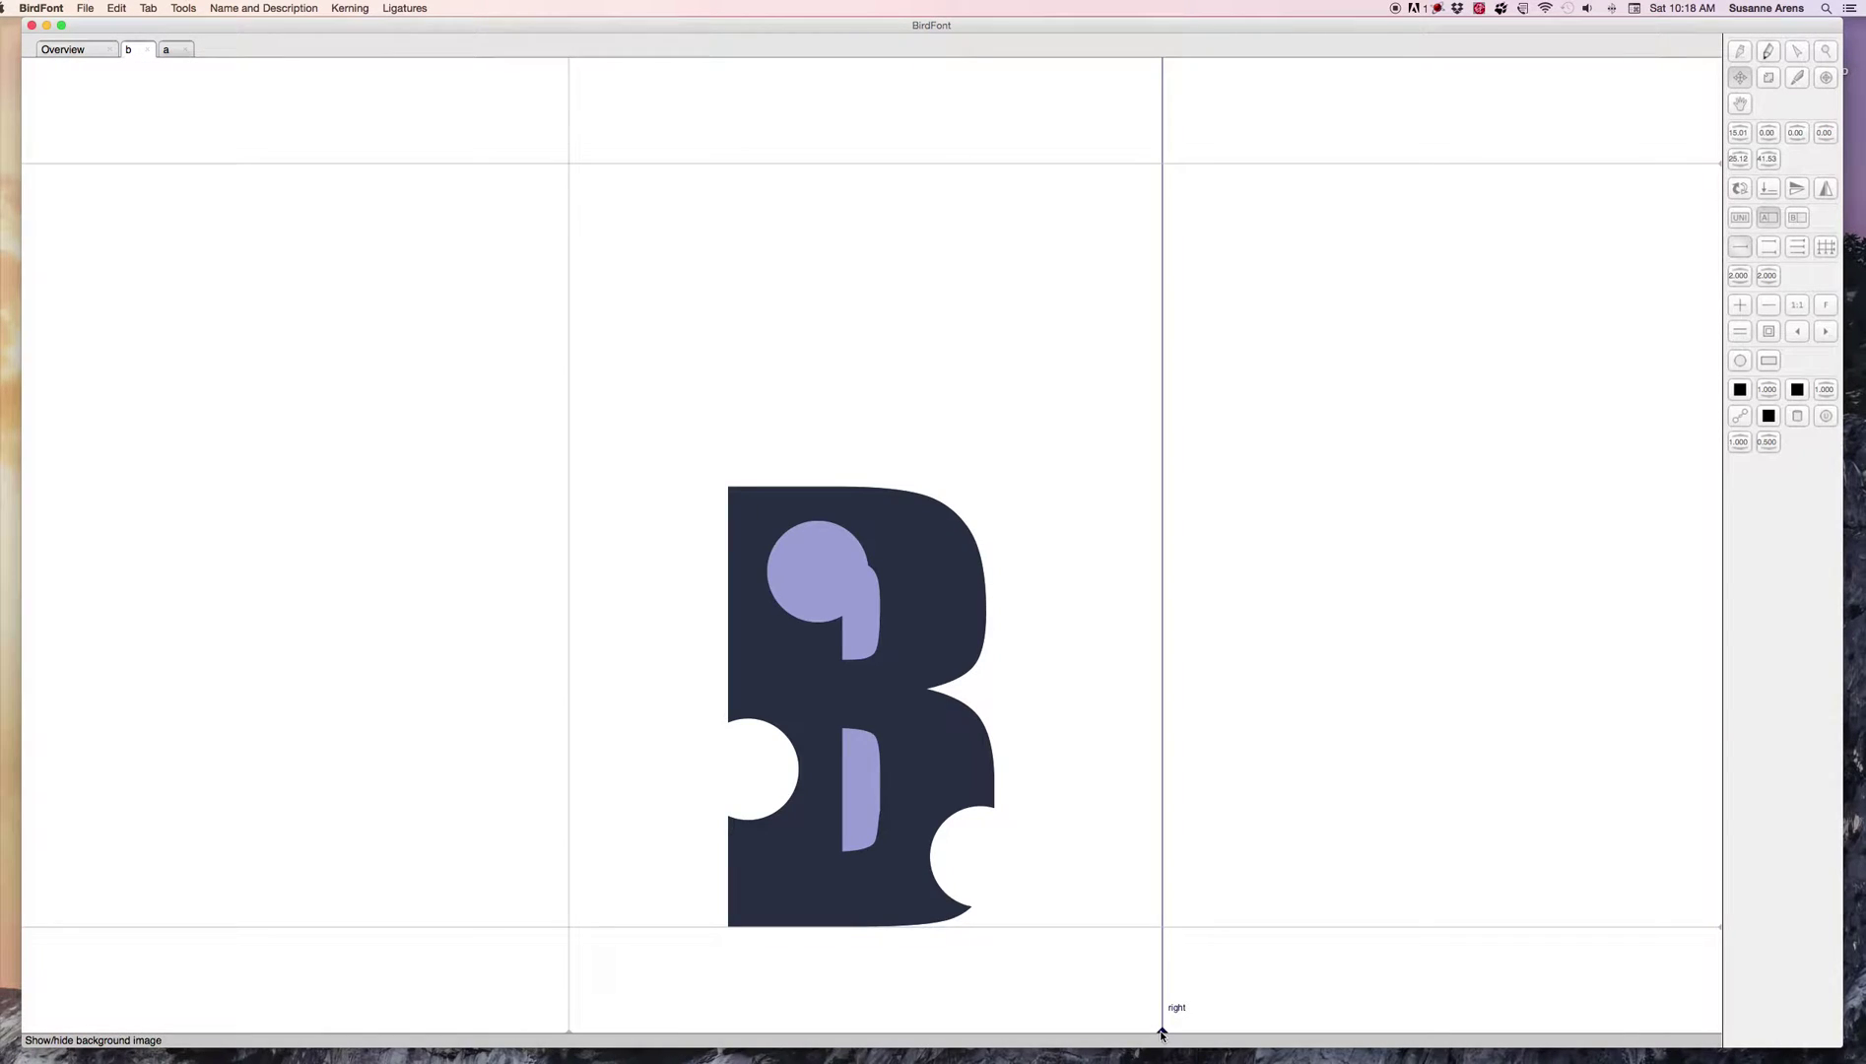
{"action": "left_click_drag", "start_coordinate": [1163, 1032], "coordinate": [1032, 1027]}
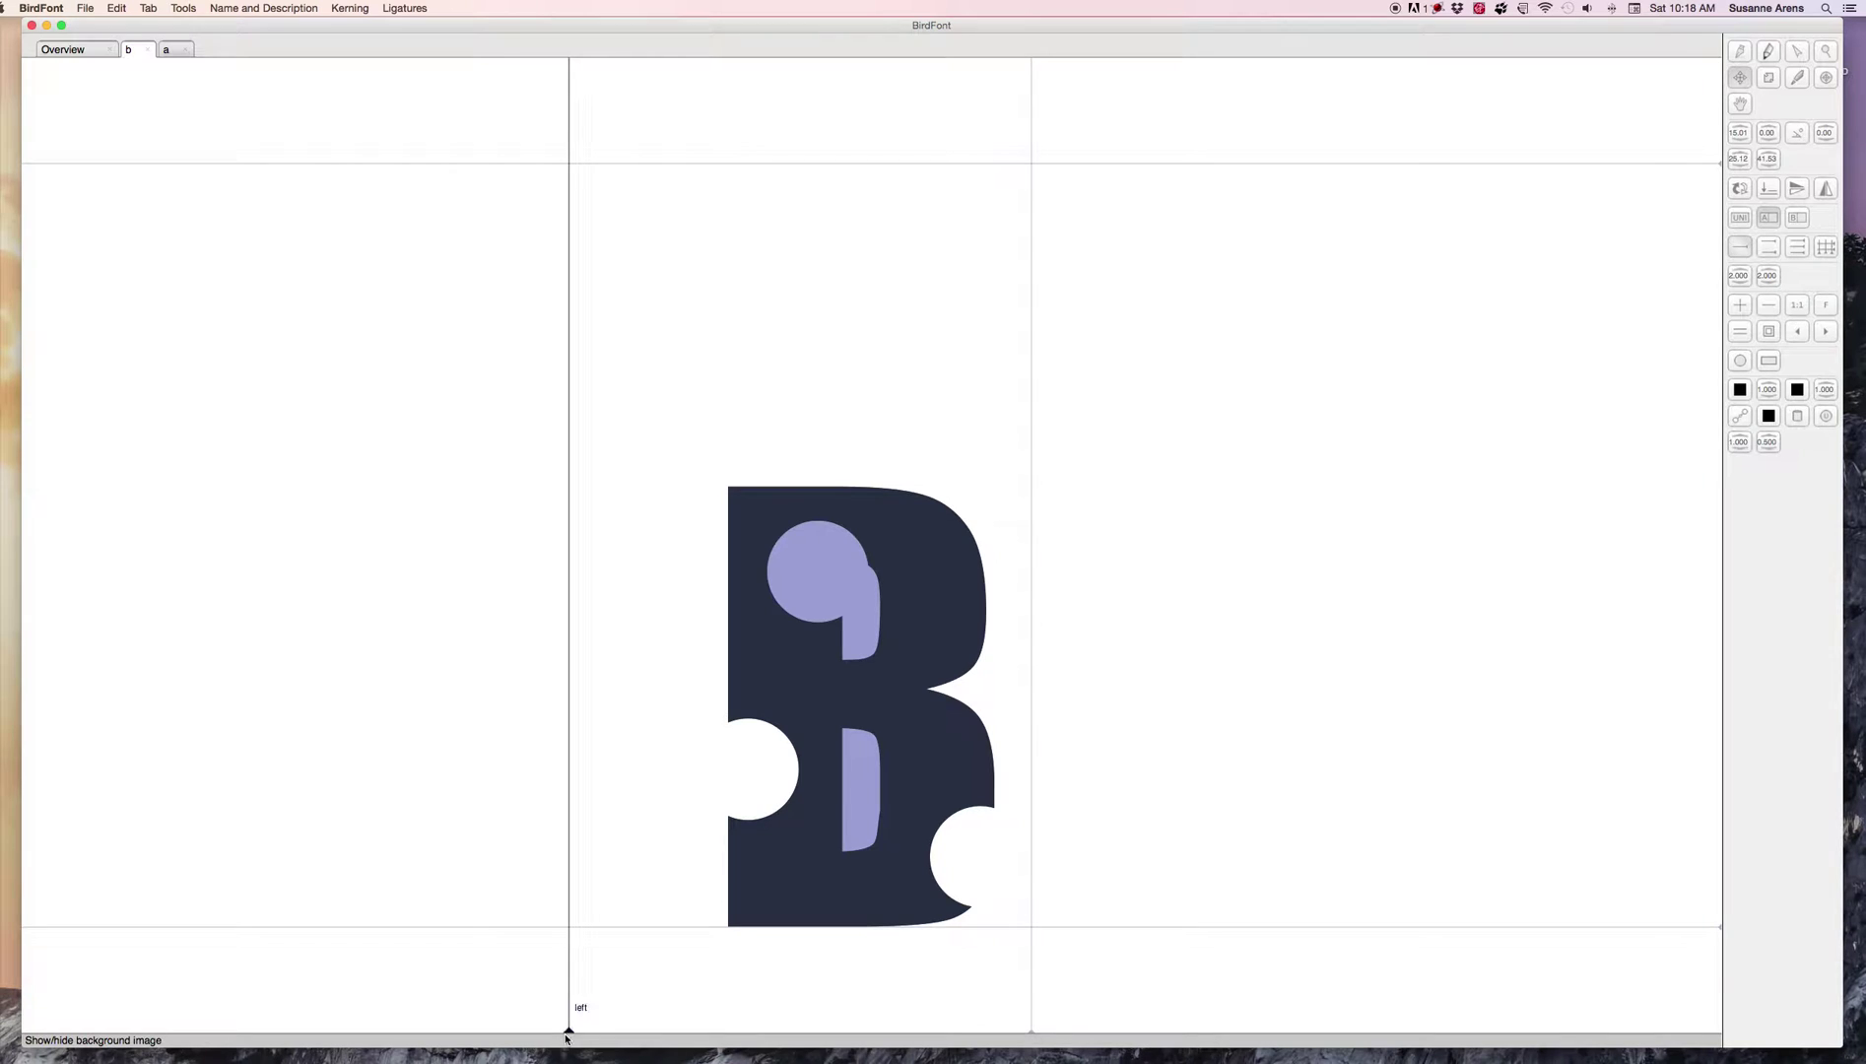
{"action": "left_click_drag", "start_coordinate": [576, 1032], "coordinate": [698, 1013]}
{"action": "left_click_drag", "start_coordinate": [1029, 1033], "coordinate": [1020, 1032]}
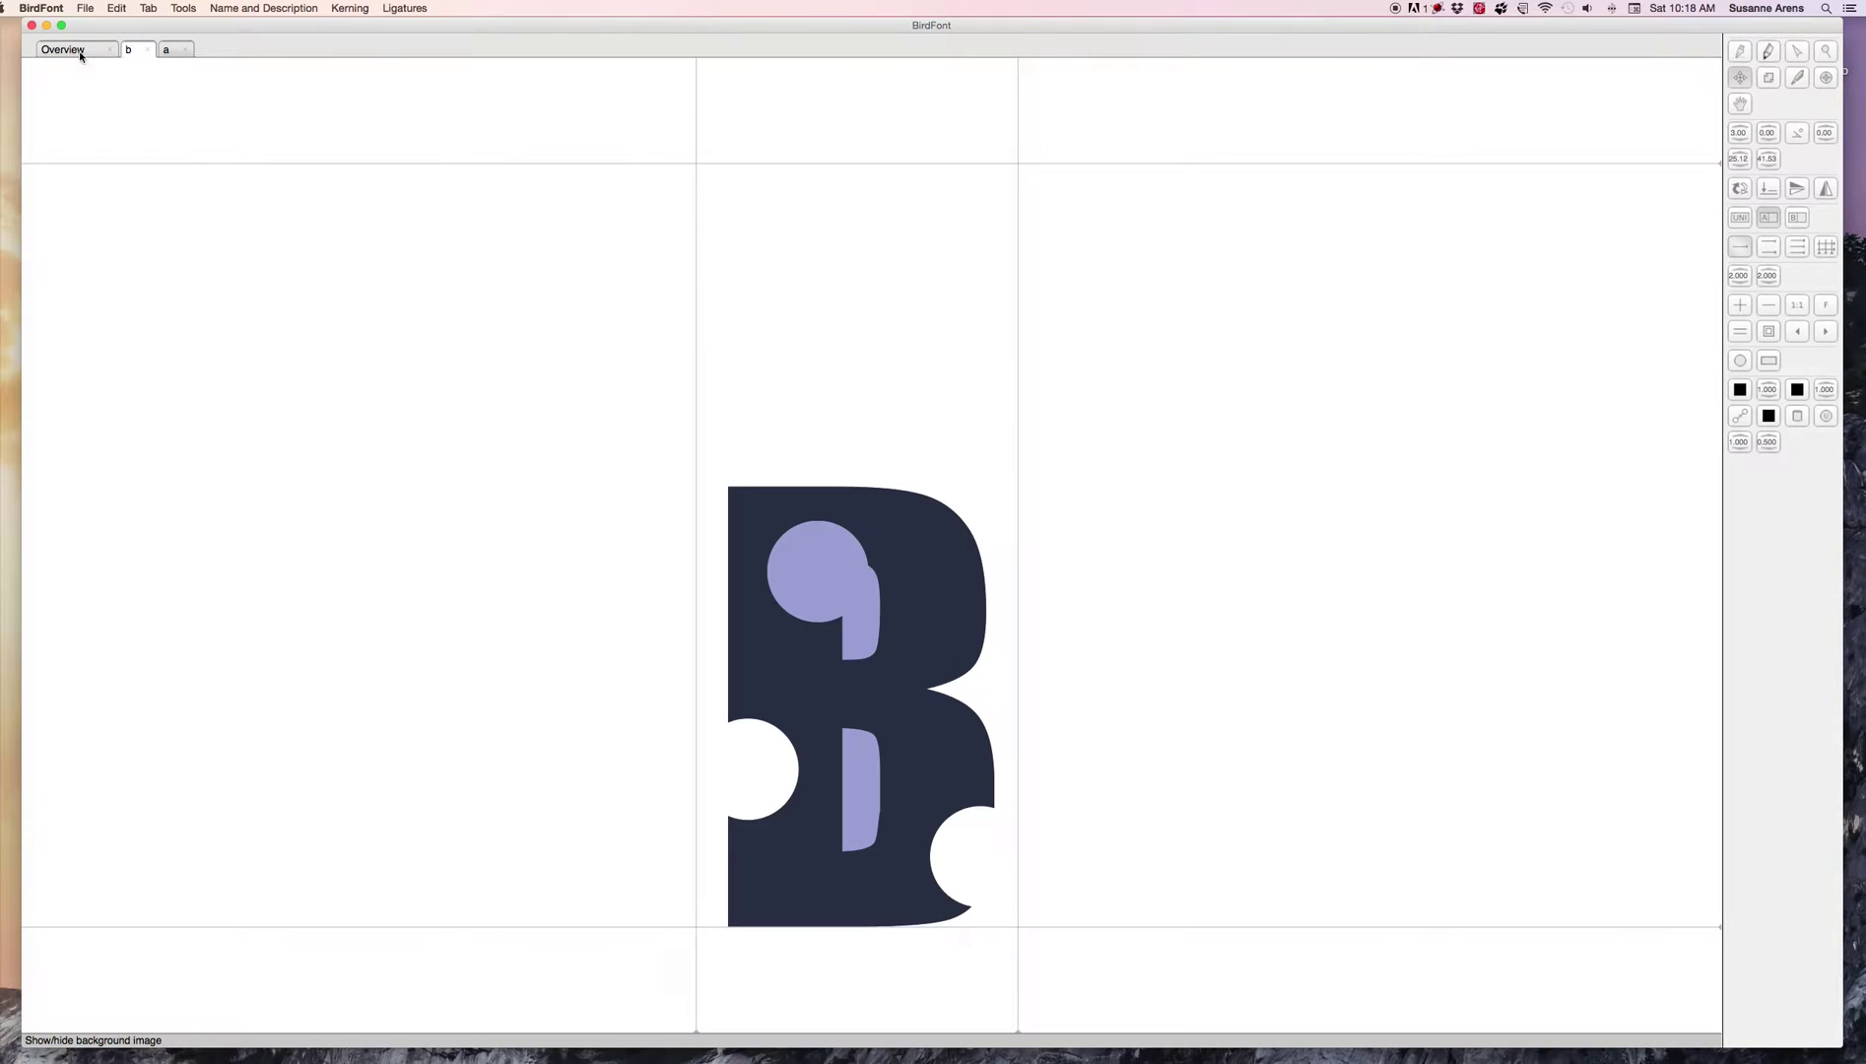
- Seat the shot-up C on the baseline and tighten its left and right margin guides
{"action": "left_click", "coordinate": [62, 49]}
{"action": "double_click", "coordinate": [71, 111]}
{"action": "left_click_drag", "start_coordinate": [1067, 471], "coordinate": [1207, 670]}
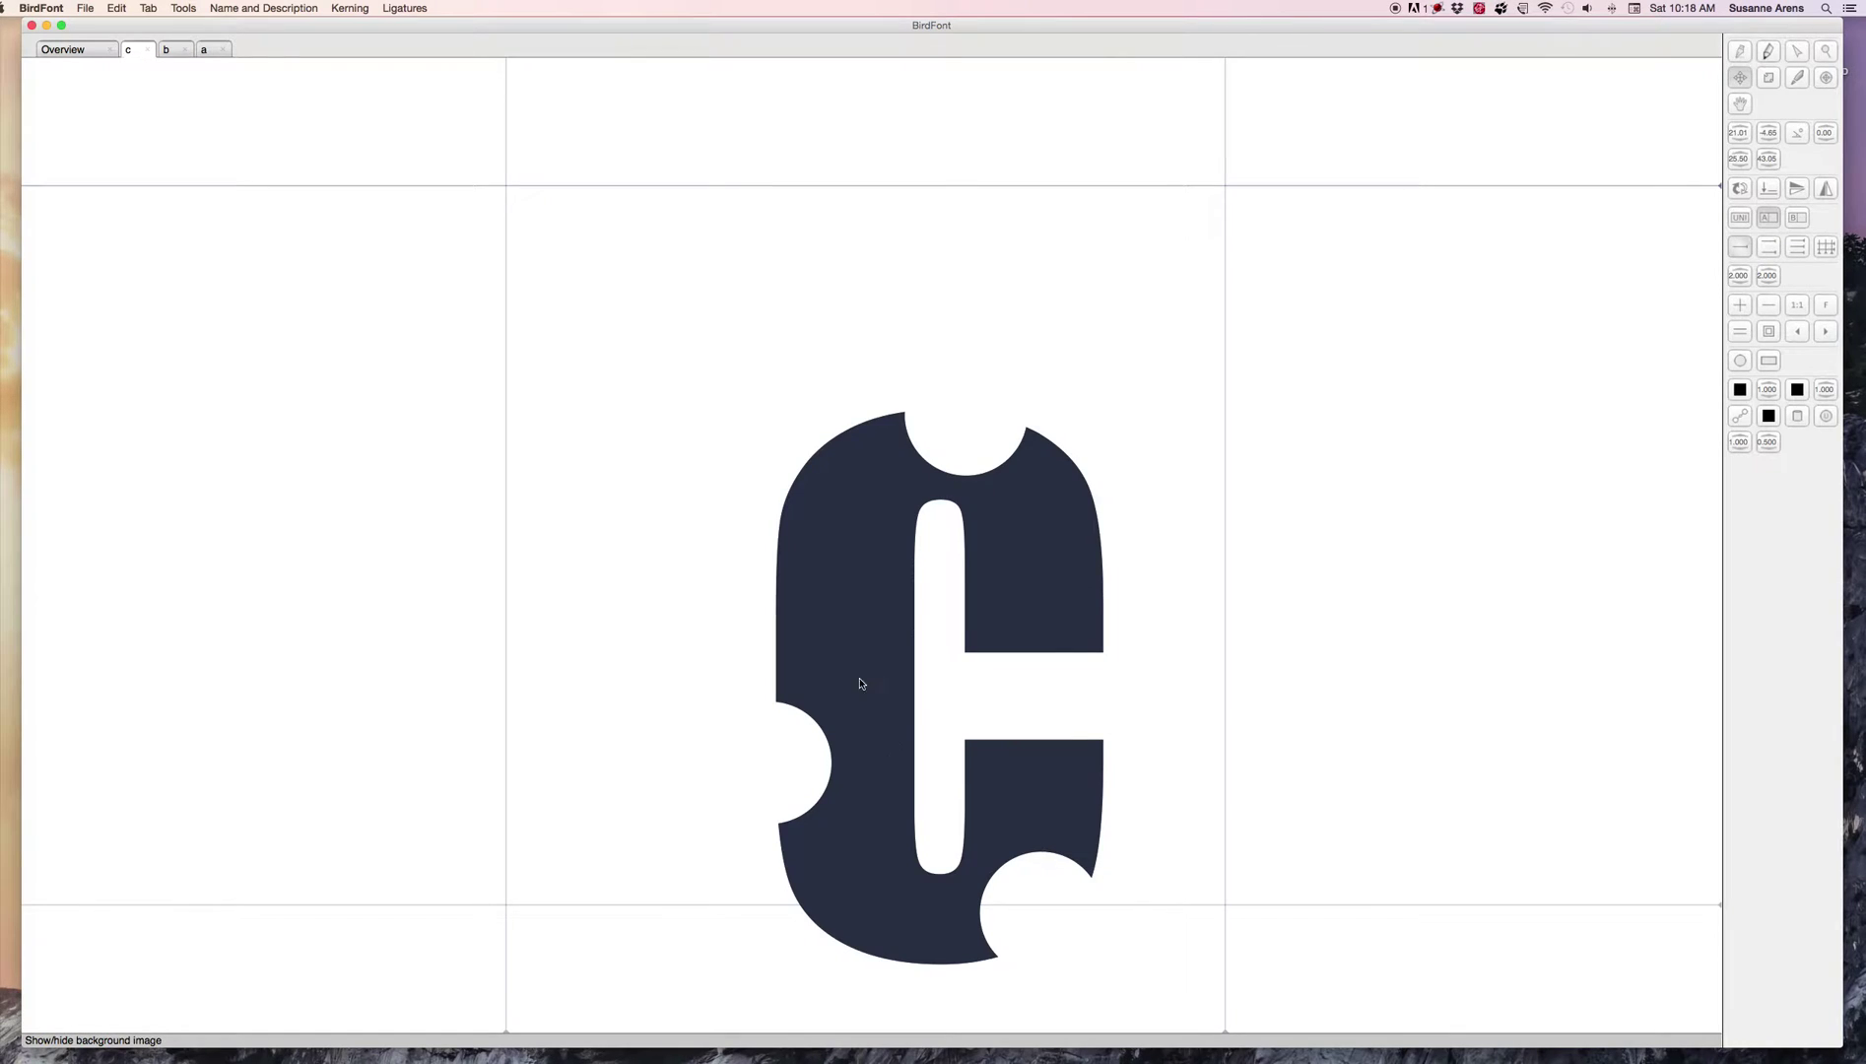
{"action": "left_click_drag", "start_coordinate": [863, 683], "coordinate": [815, 679]}
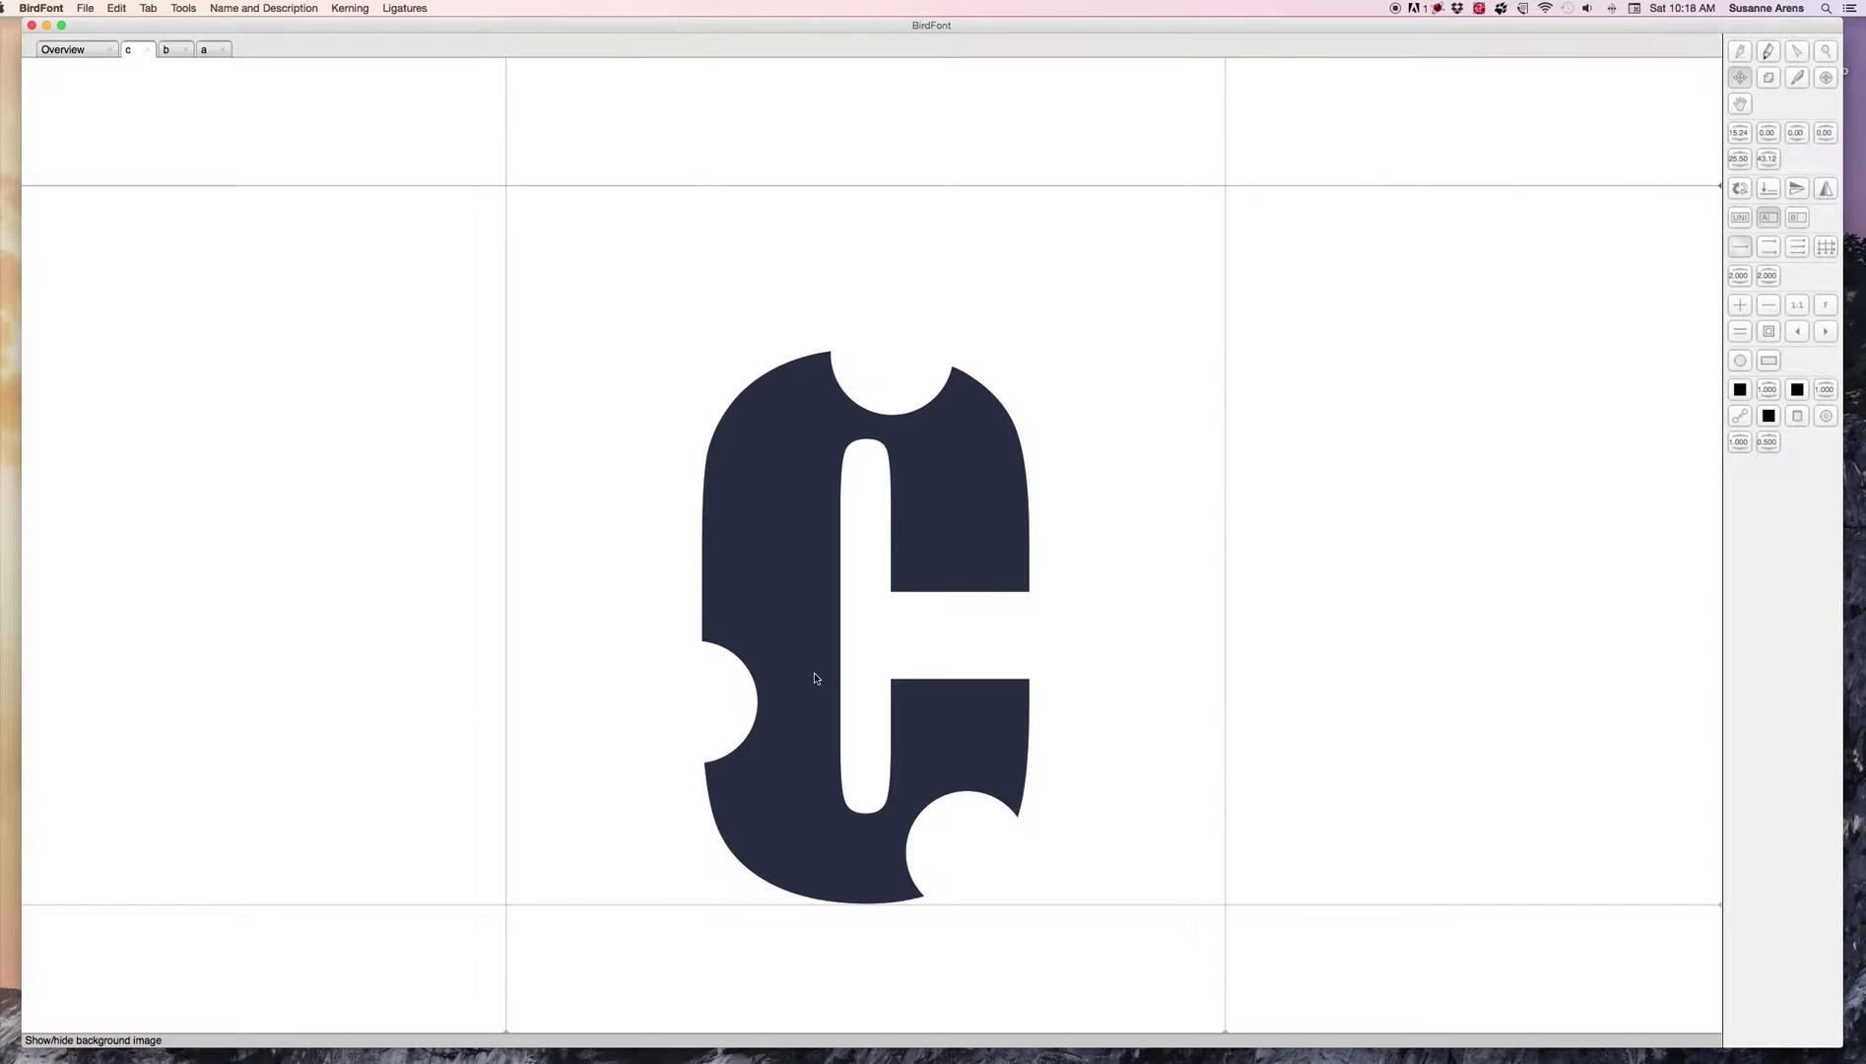
{"action": "left_click_drag", "start_coordinate": [1226, 1034], "coordinate": [1079, 1022]}
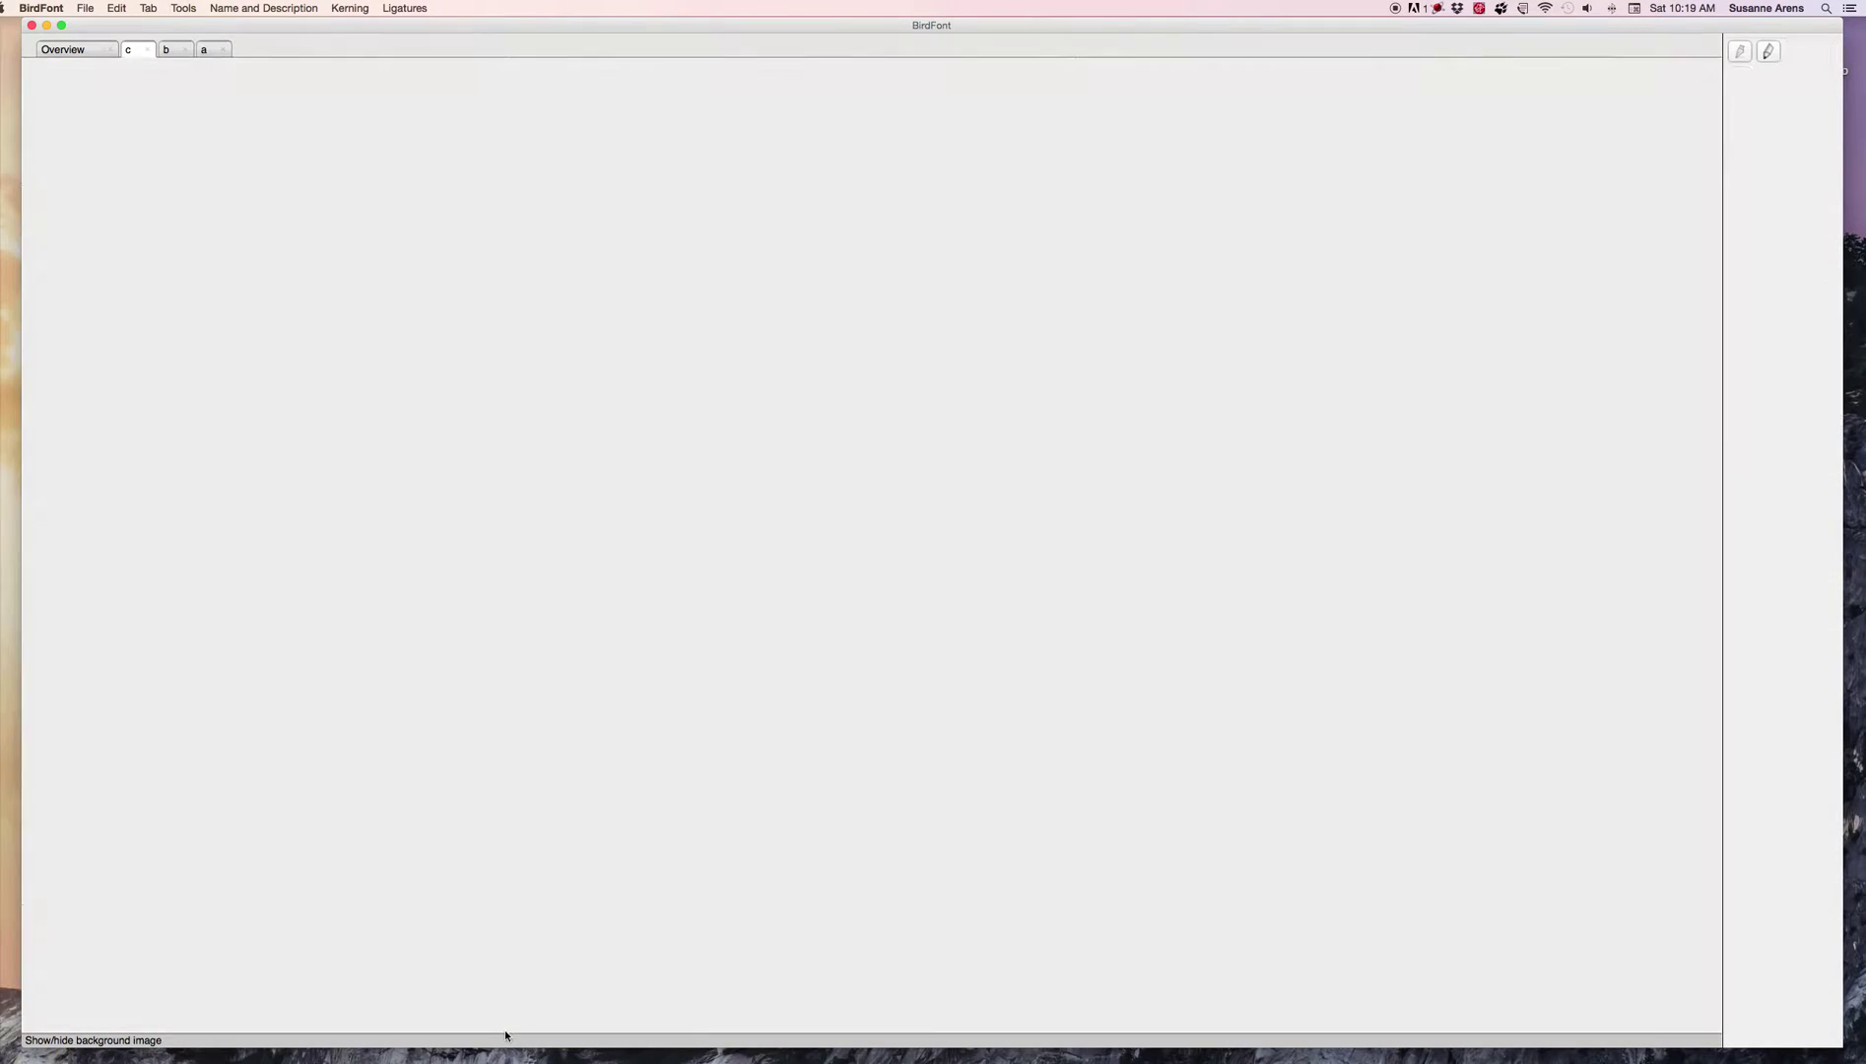
{"action": "left_click_drag", "start_coordinate": [505, 1034], "coordinate": [658, 1015]}
{"action": "left_click", "coordinate": [61, 48]}
- Remove the leftover D–G and N–S letter rows from the a glyph
{"action": "double_click", "coordinate": [79, 112]}
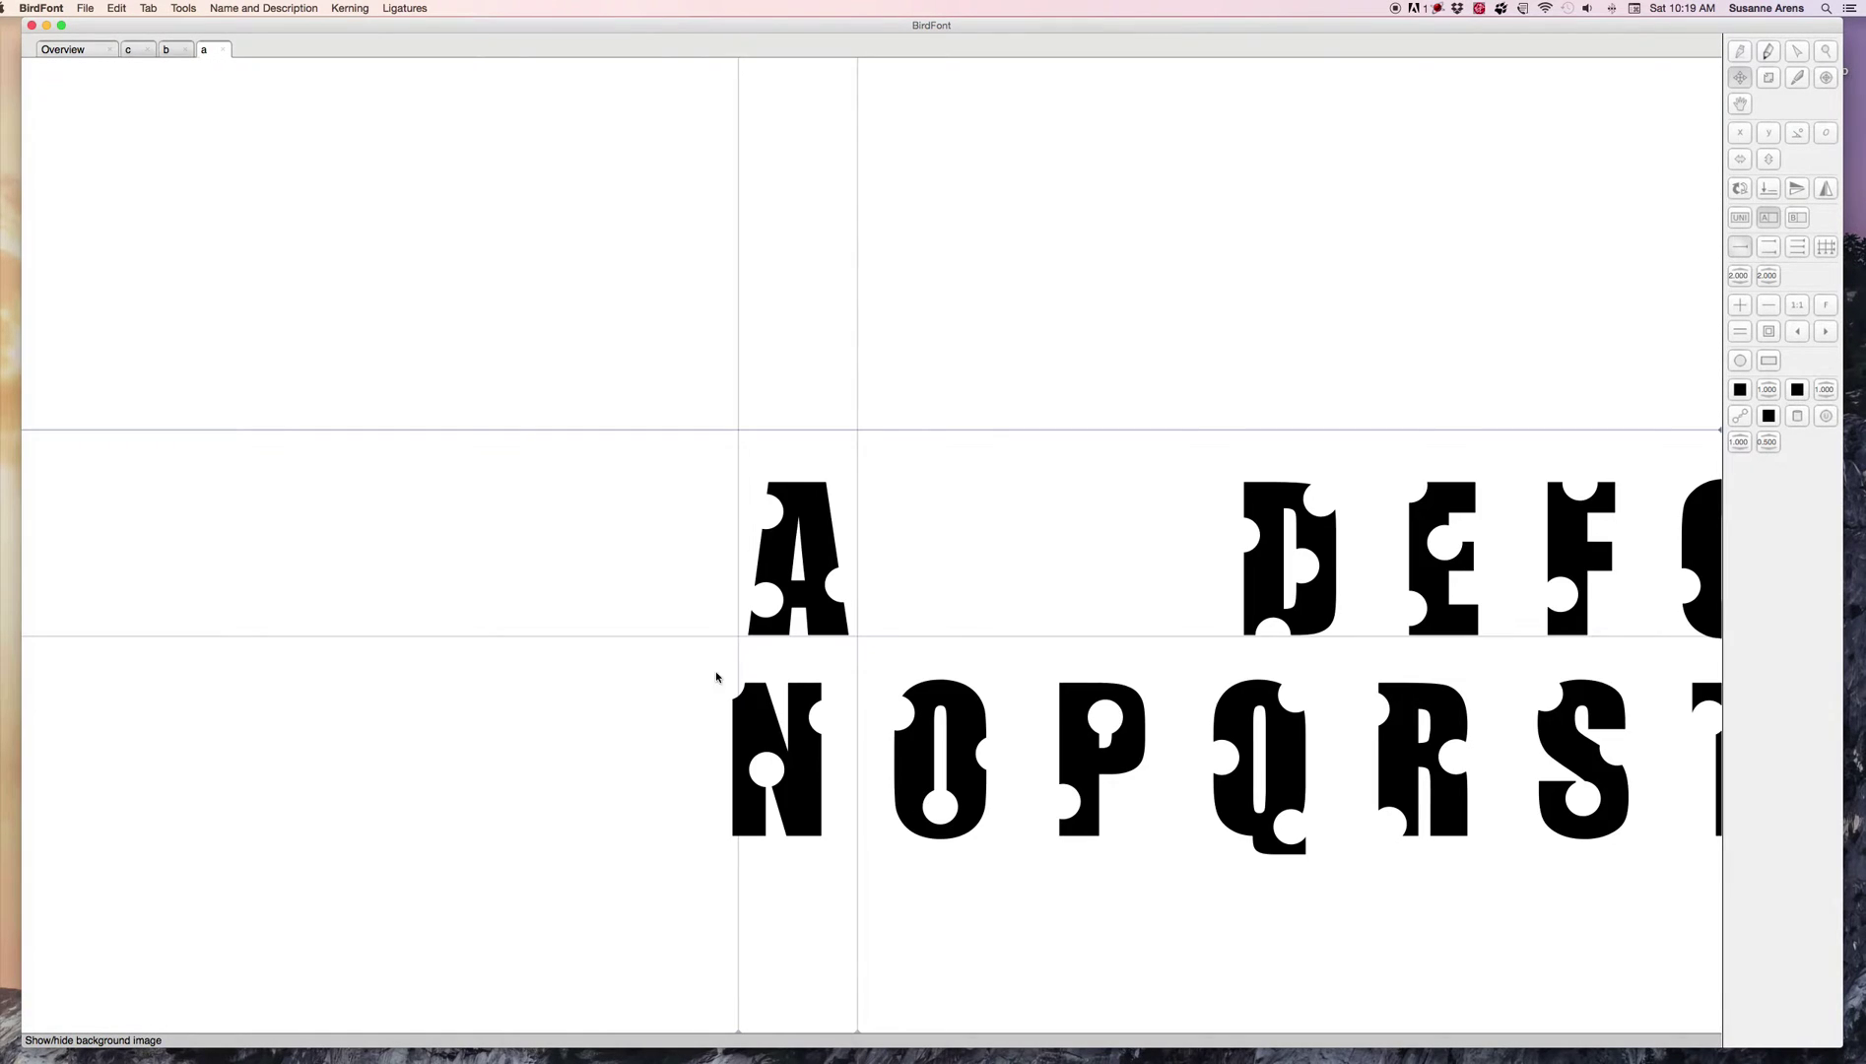
{"action": "left_click_drag", "start_coordinate": [688, 689], "coordinate": [1672, 869]}
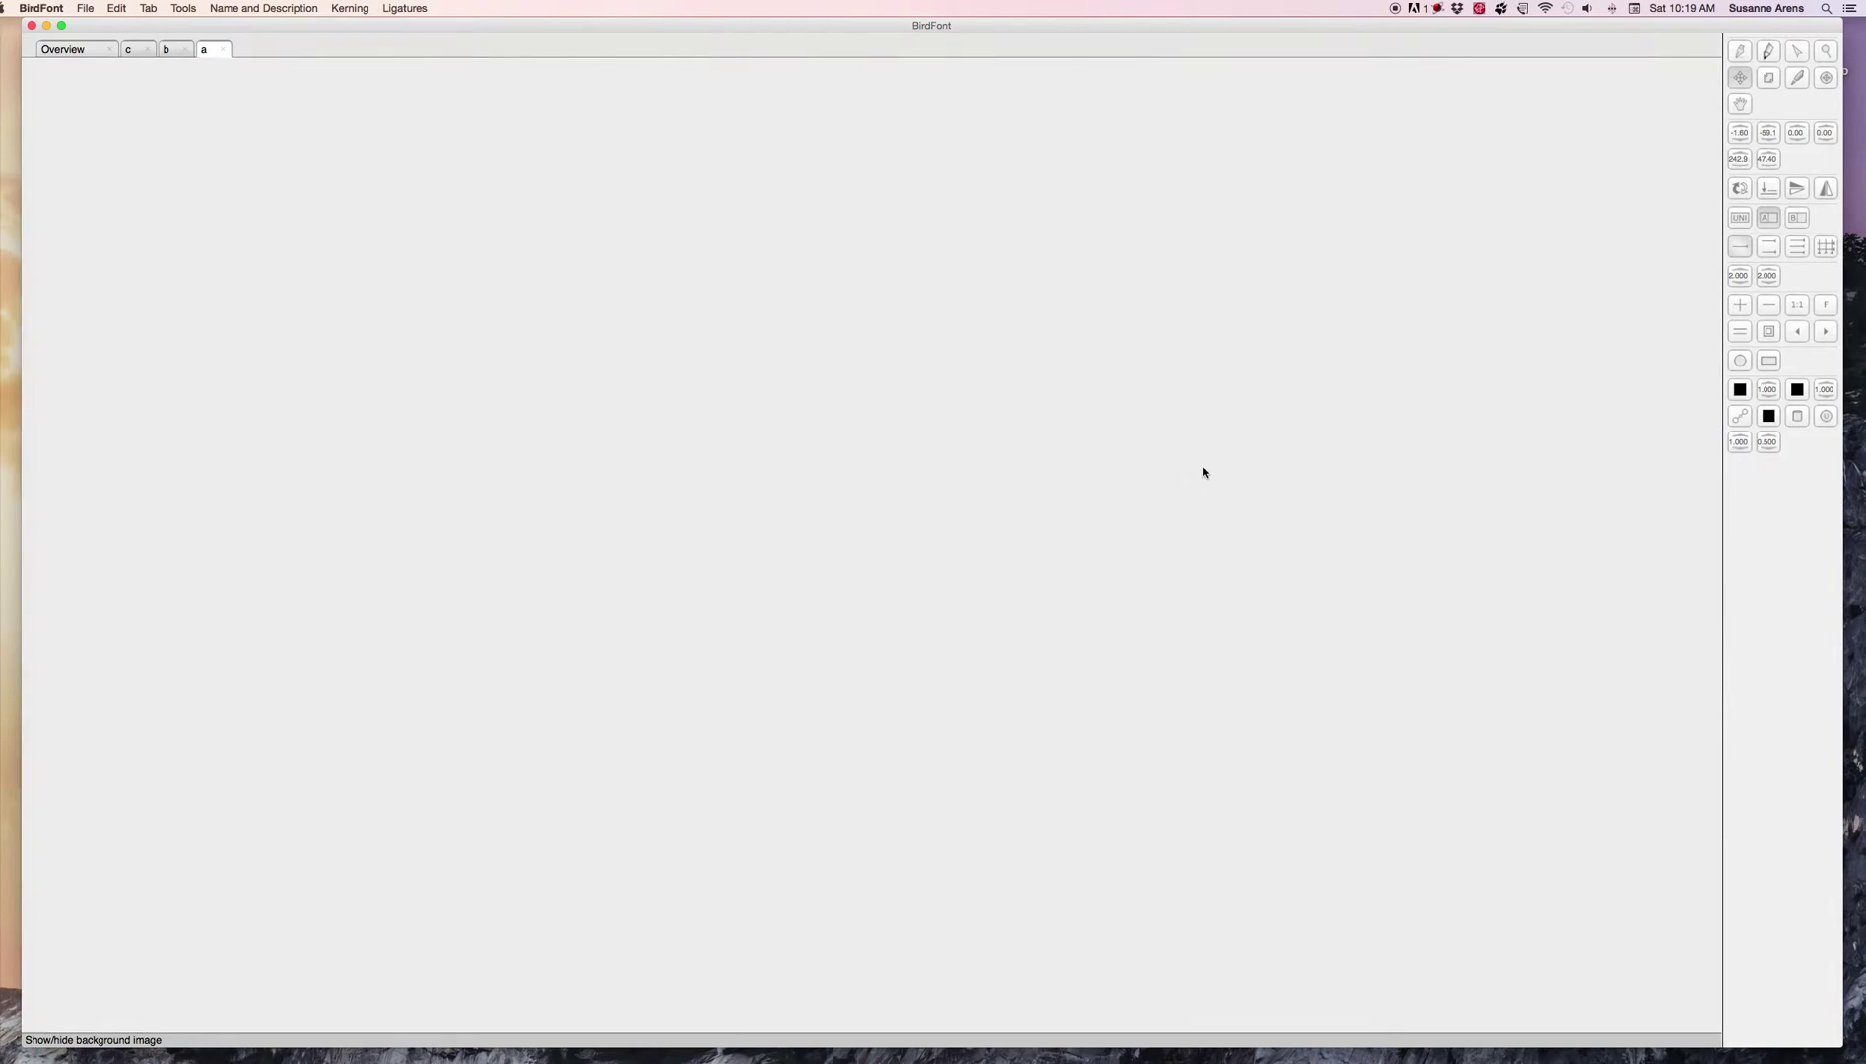
{"action": "left_click_drag", "start_coordinate": [1204, 471], "coordinate": [1719, 887]}
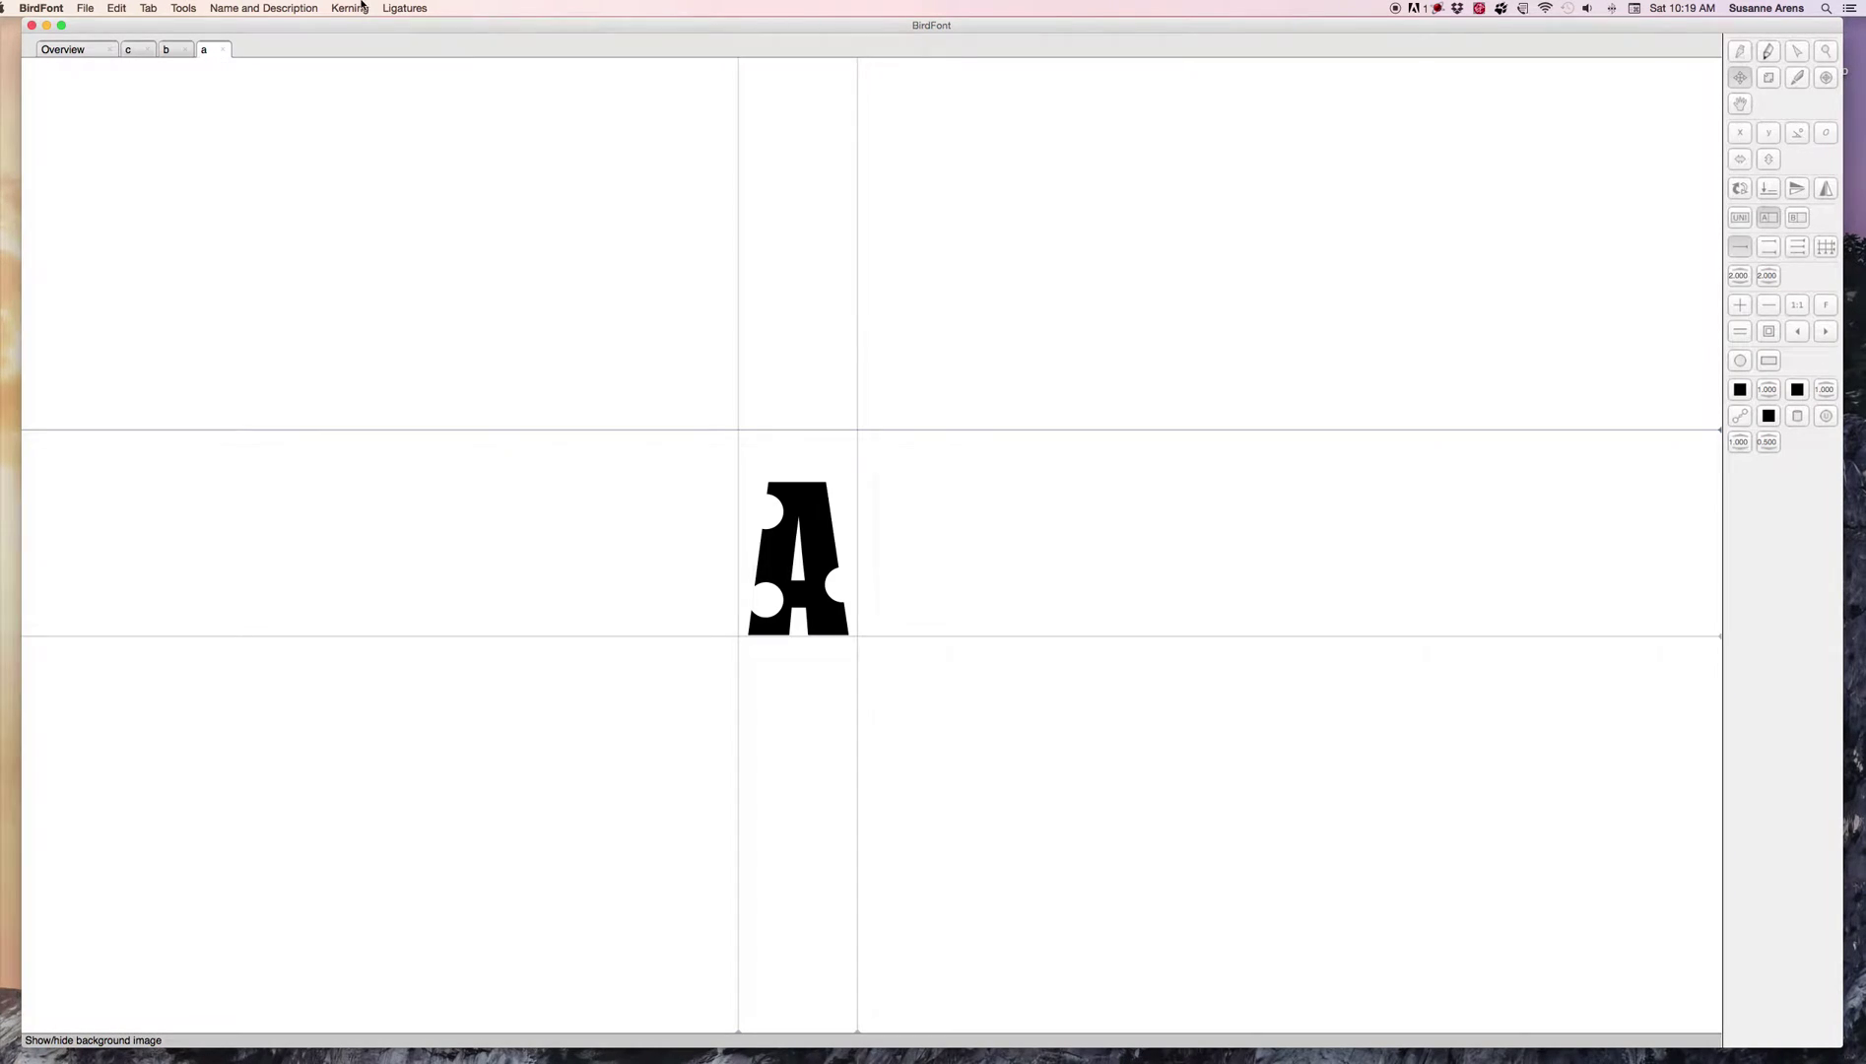
{"action": "left_click", "coordinate": [221, 8]}
{"action": "left_click", "coordinate": [253, 61]}
- Name the font ShotUpFont, mark it Bold, and set the full name to 'Shot UP Font'
{"action": "left_click", "coordinate": [258, 8]}
{"action": "double_click", "coordinate": [255, 61]}
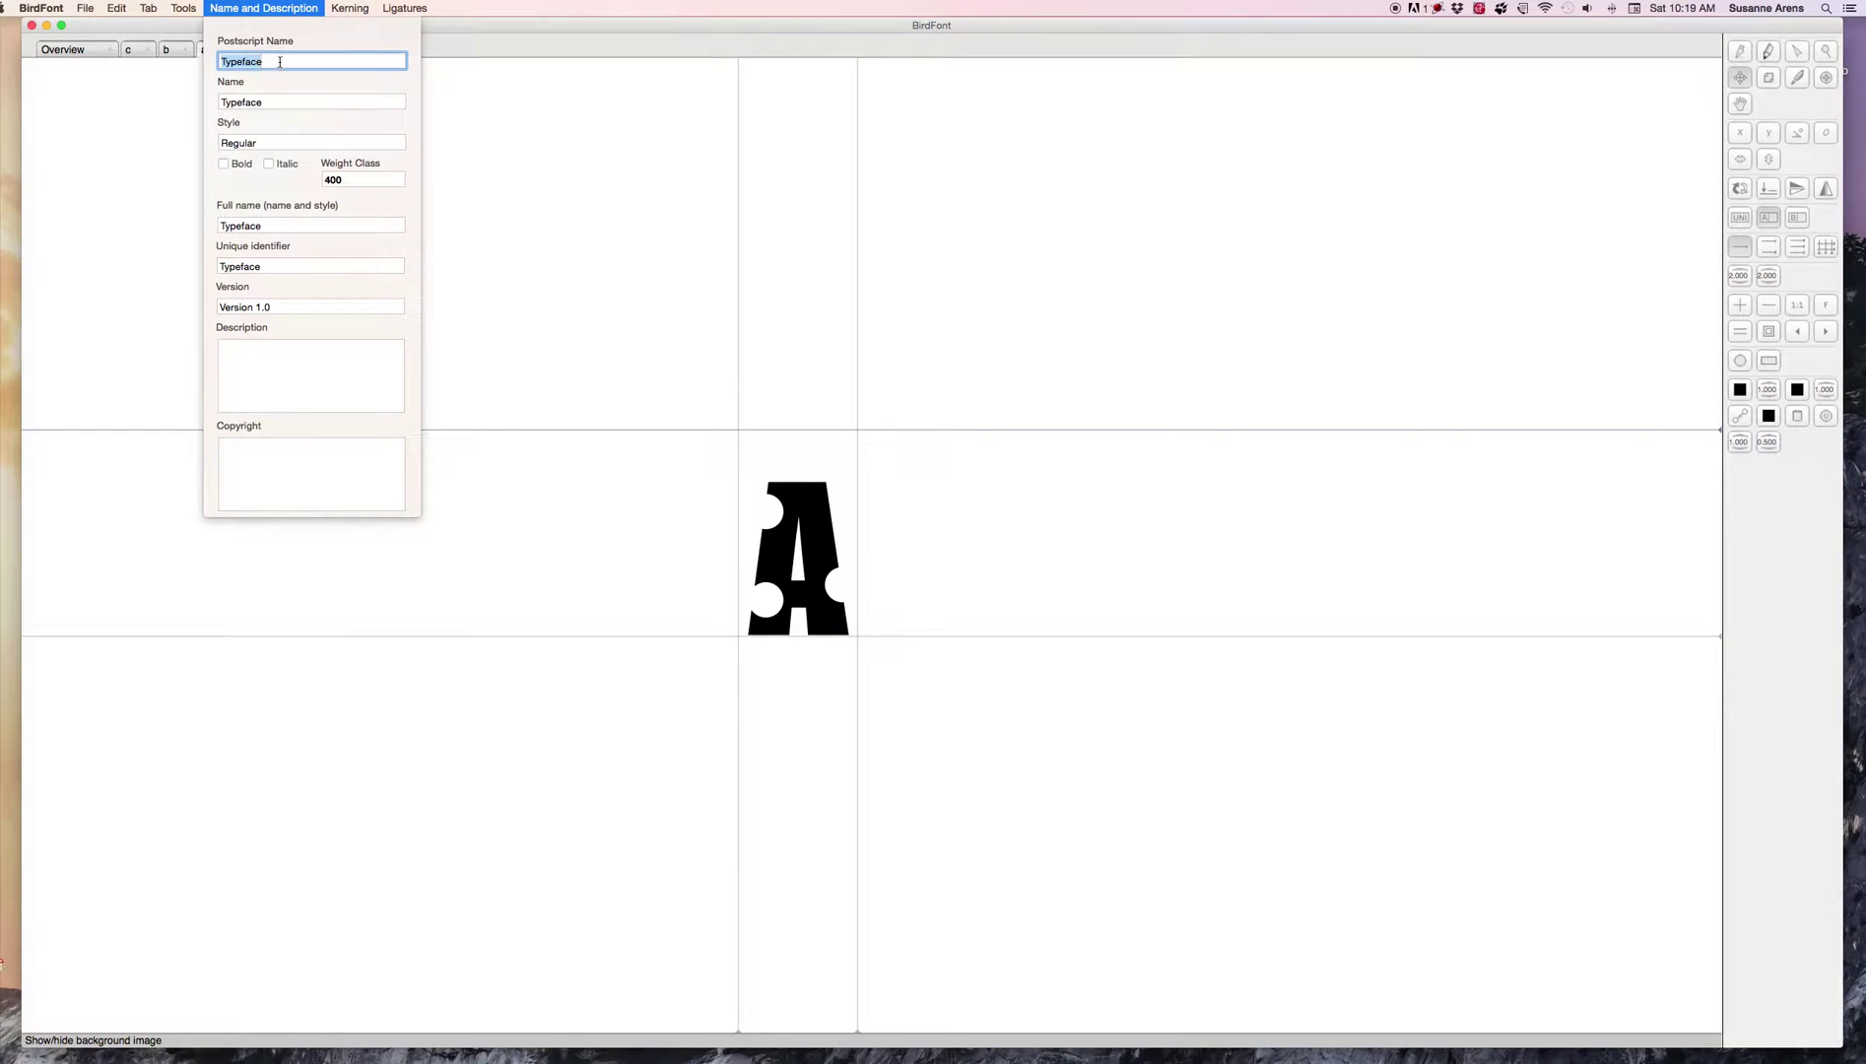
{"action": "type", "text": "ShotUpFont"}
{"action": "key", "text": "super+a"}
{"action": "key", "text": "Tab"}
{"action": "type", "text": "BF end -->"}
{"action": "key", "text": "super+z"}
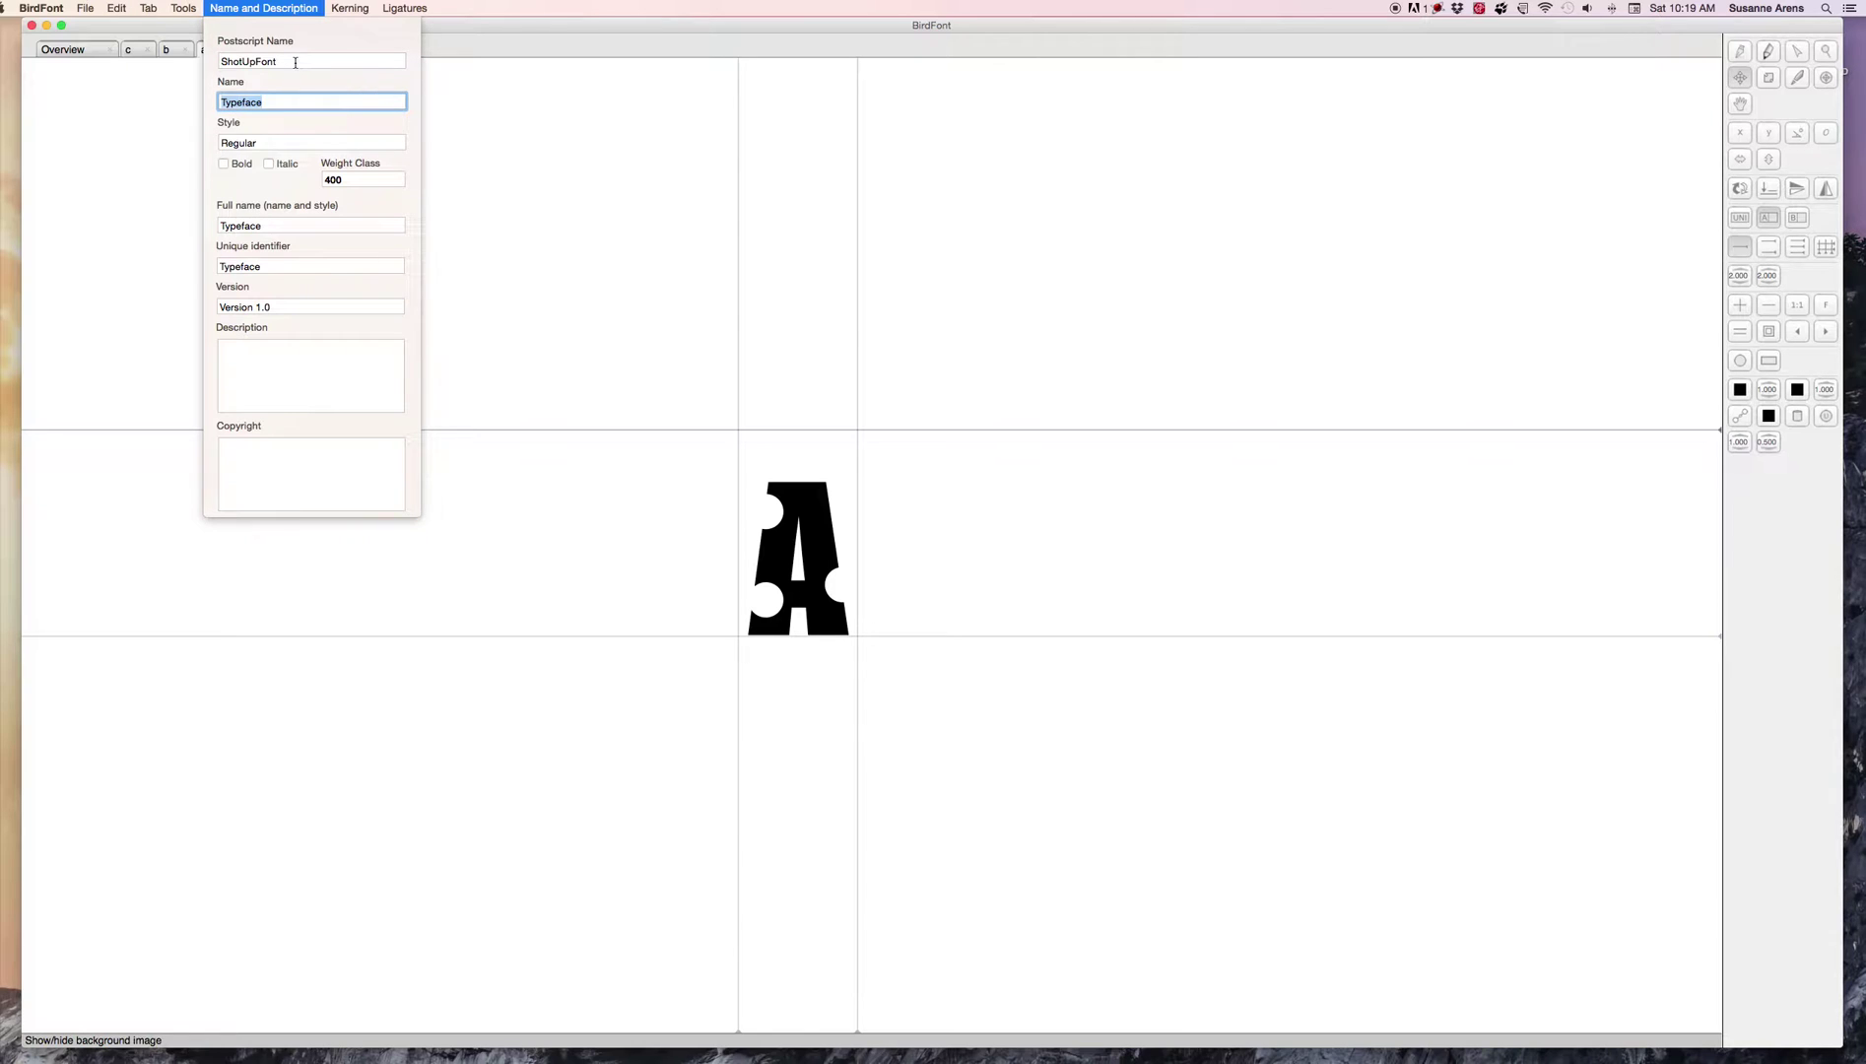
{"action": "type", "text": "ShotUpFont"}
{"action": "left_click", "coordinate": [223, 165]}
{"action": "double_click", "coordinate": [282, 225]}
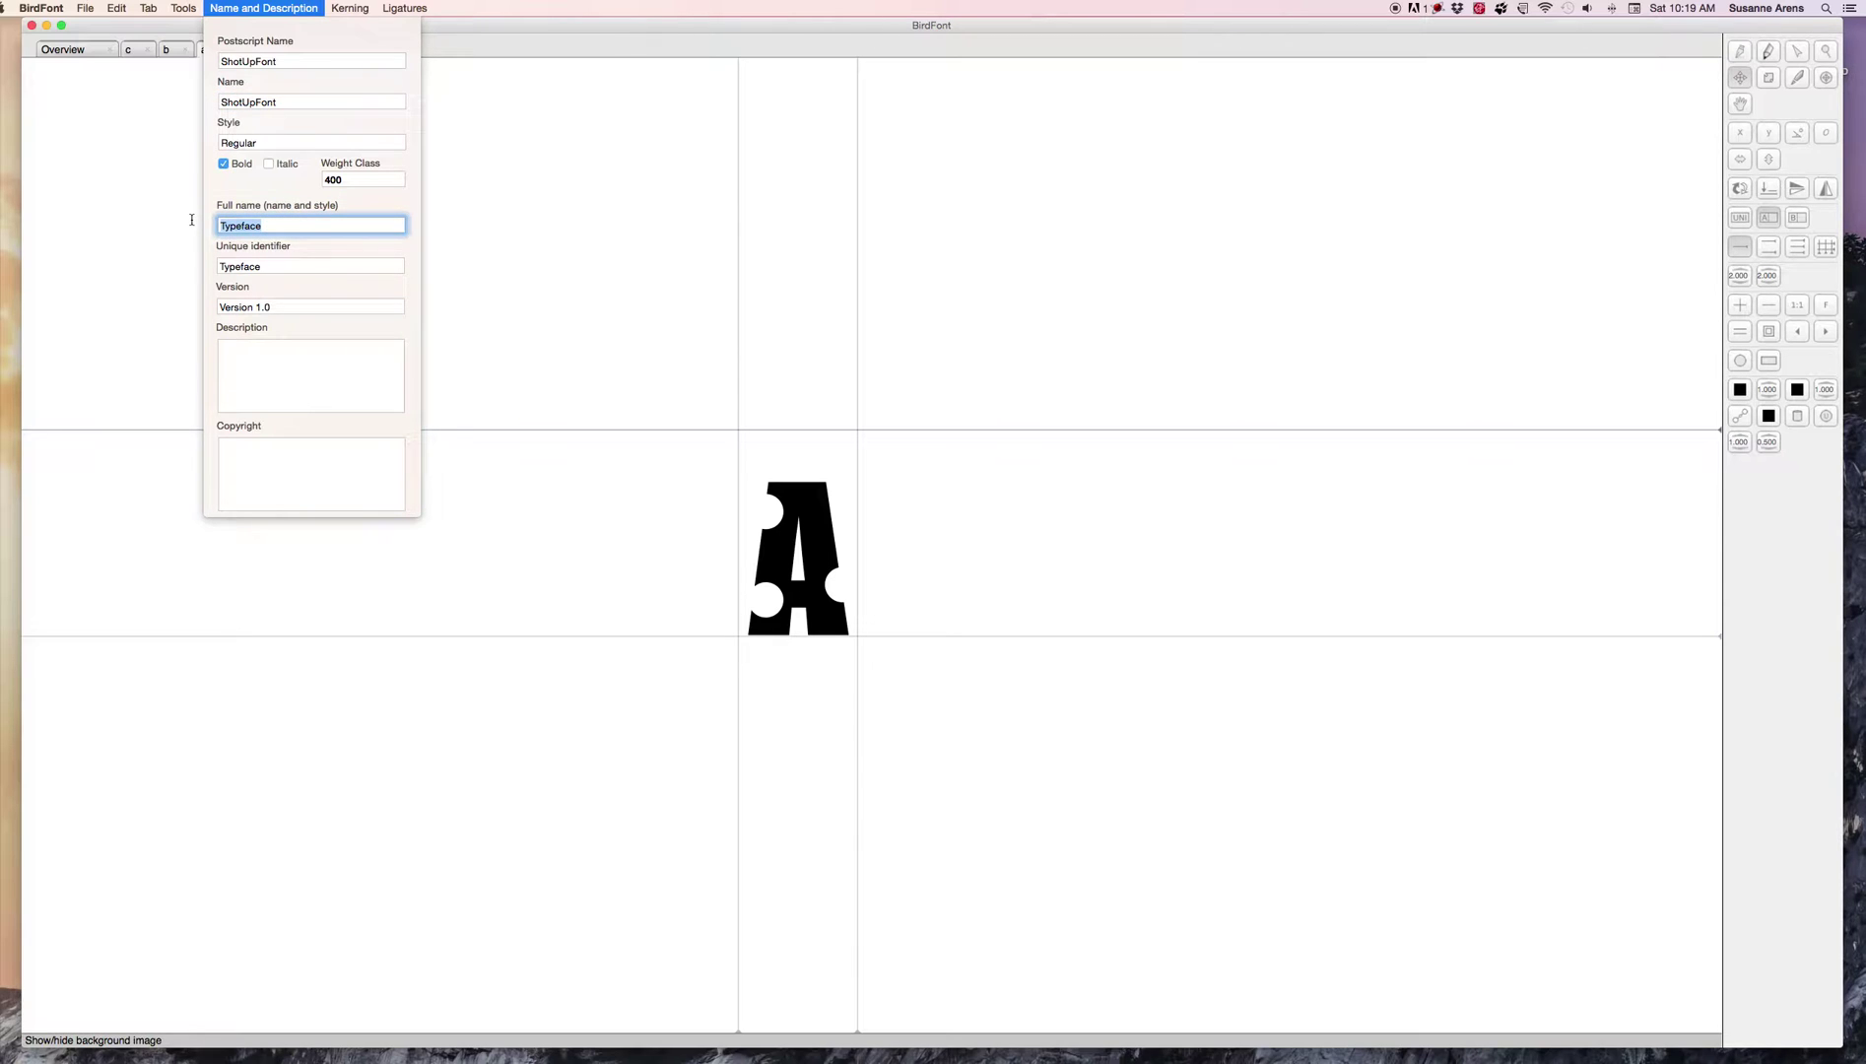
{"action": "type", "text": "Shot UP Font"}
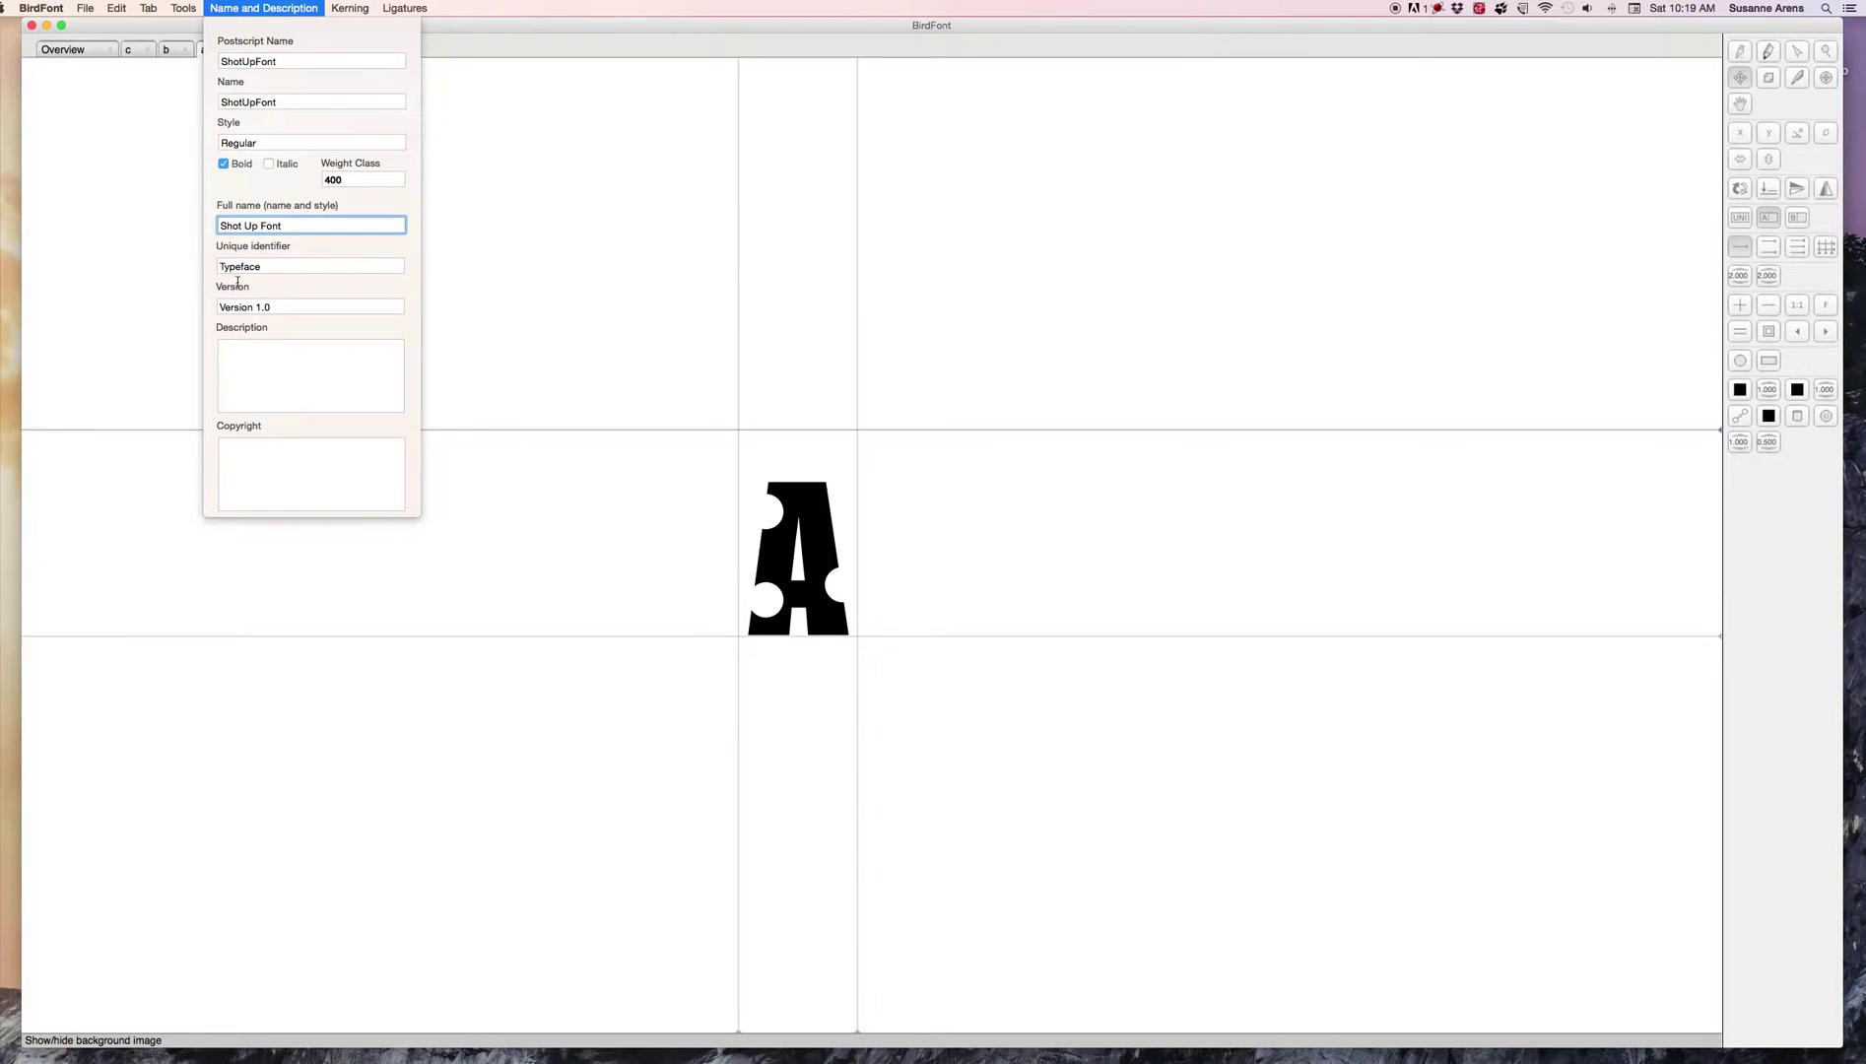
{"action": "left_click", "coordinate": [275, 268]}
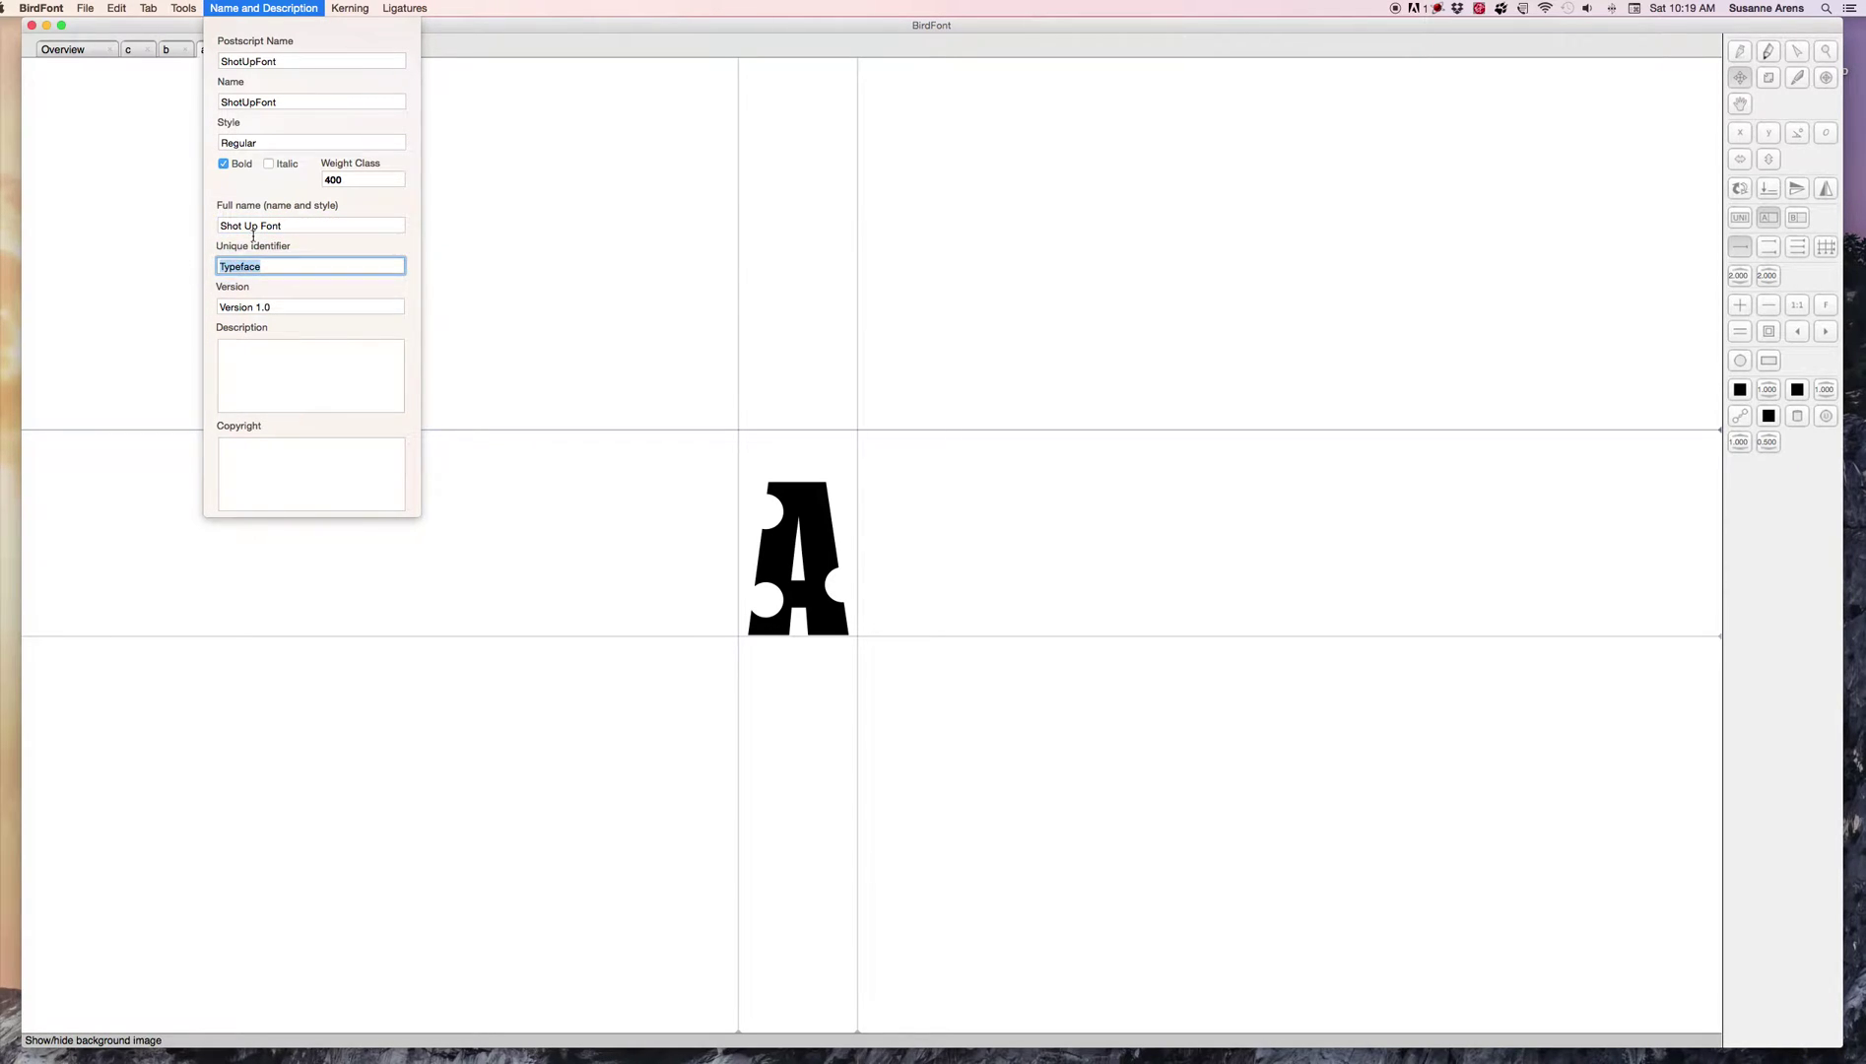
{"action": "type", "text": "Shot Up Font"}
- Add the description 'This is my test font' and an all-rights-reserved copyright notice with the author's name
{"action": "left_click", "coordinate": [281, 355]}
{"action": "type", "text": "This"}
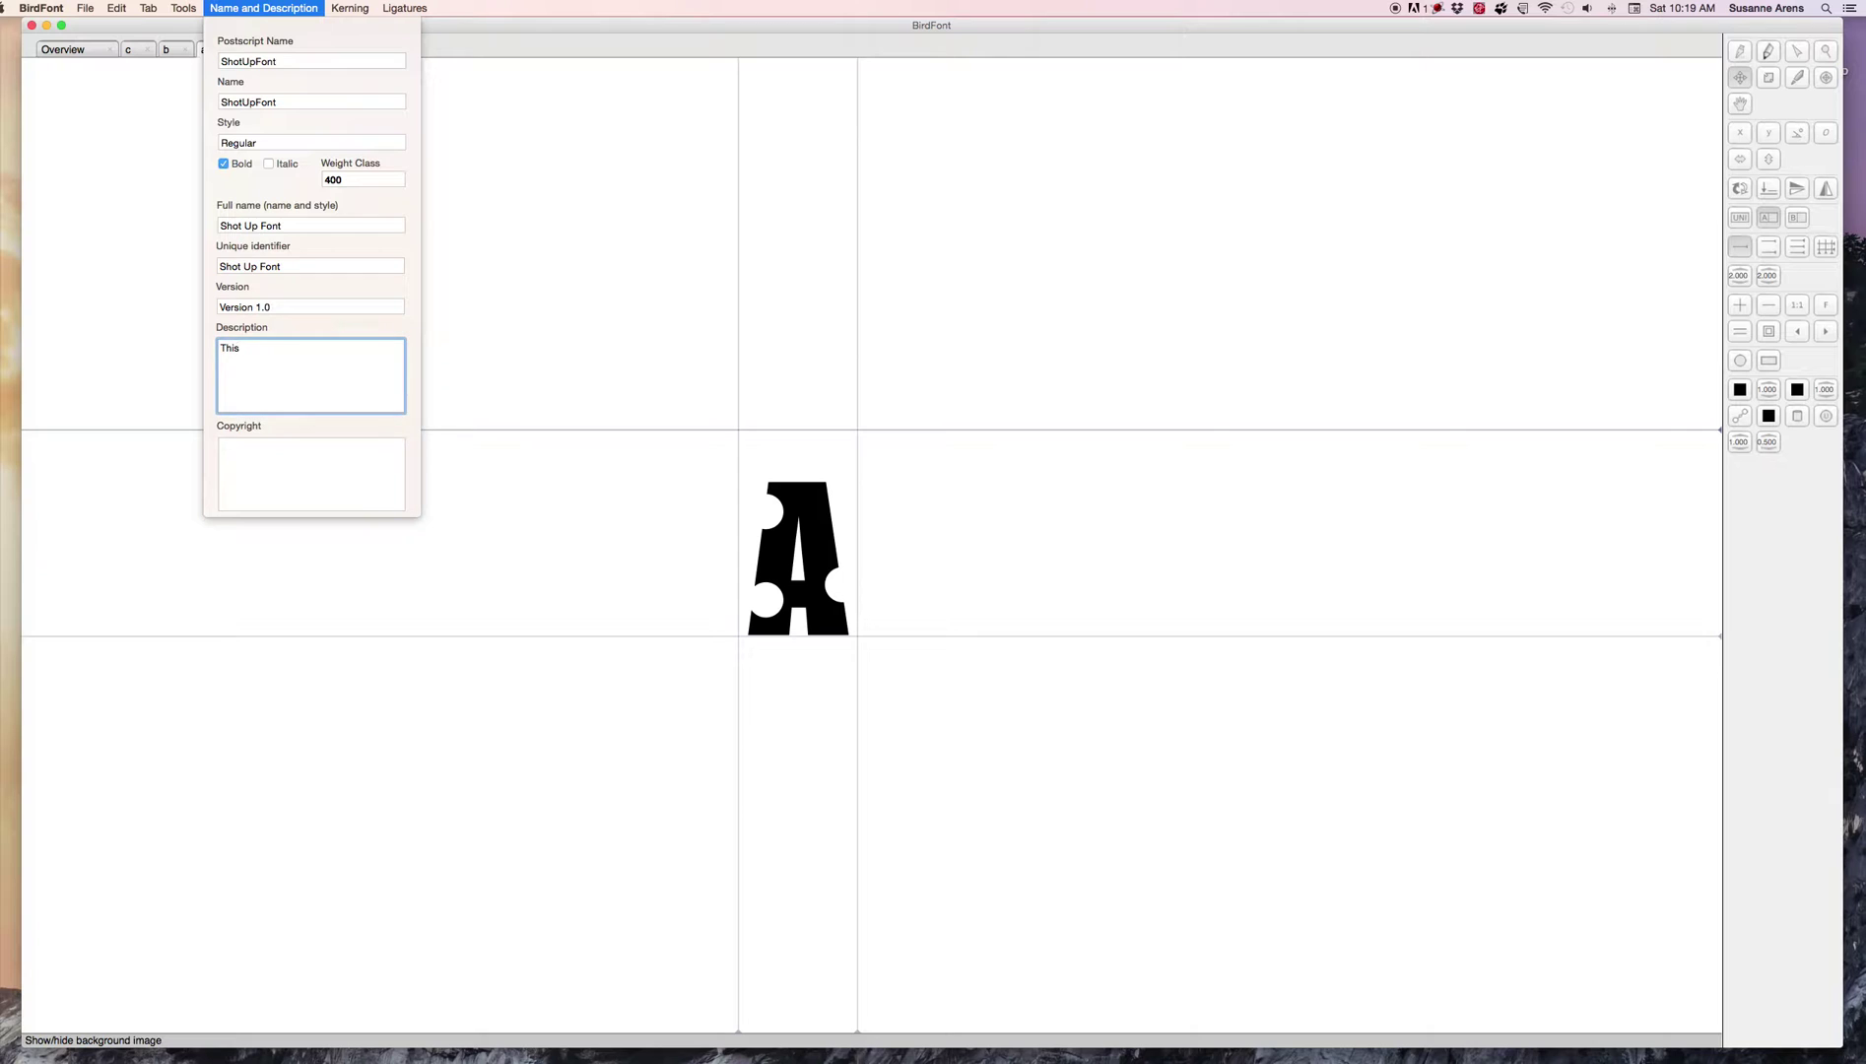
{"action": "type", "text": " is my test font"}
{"action": "left_click", "coordinate": [276, 453]}
{"action": "type", "text": "Susanne Arens"}
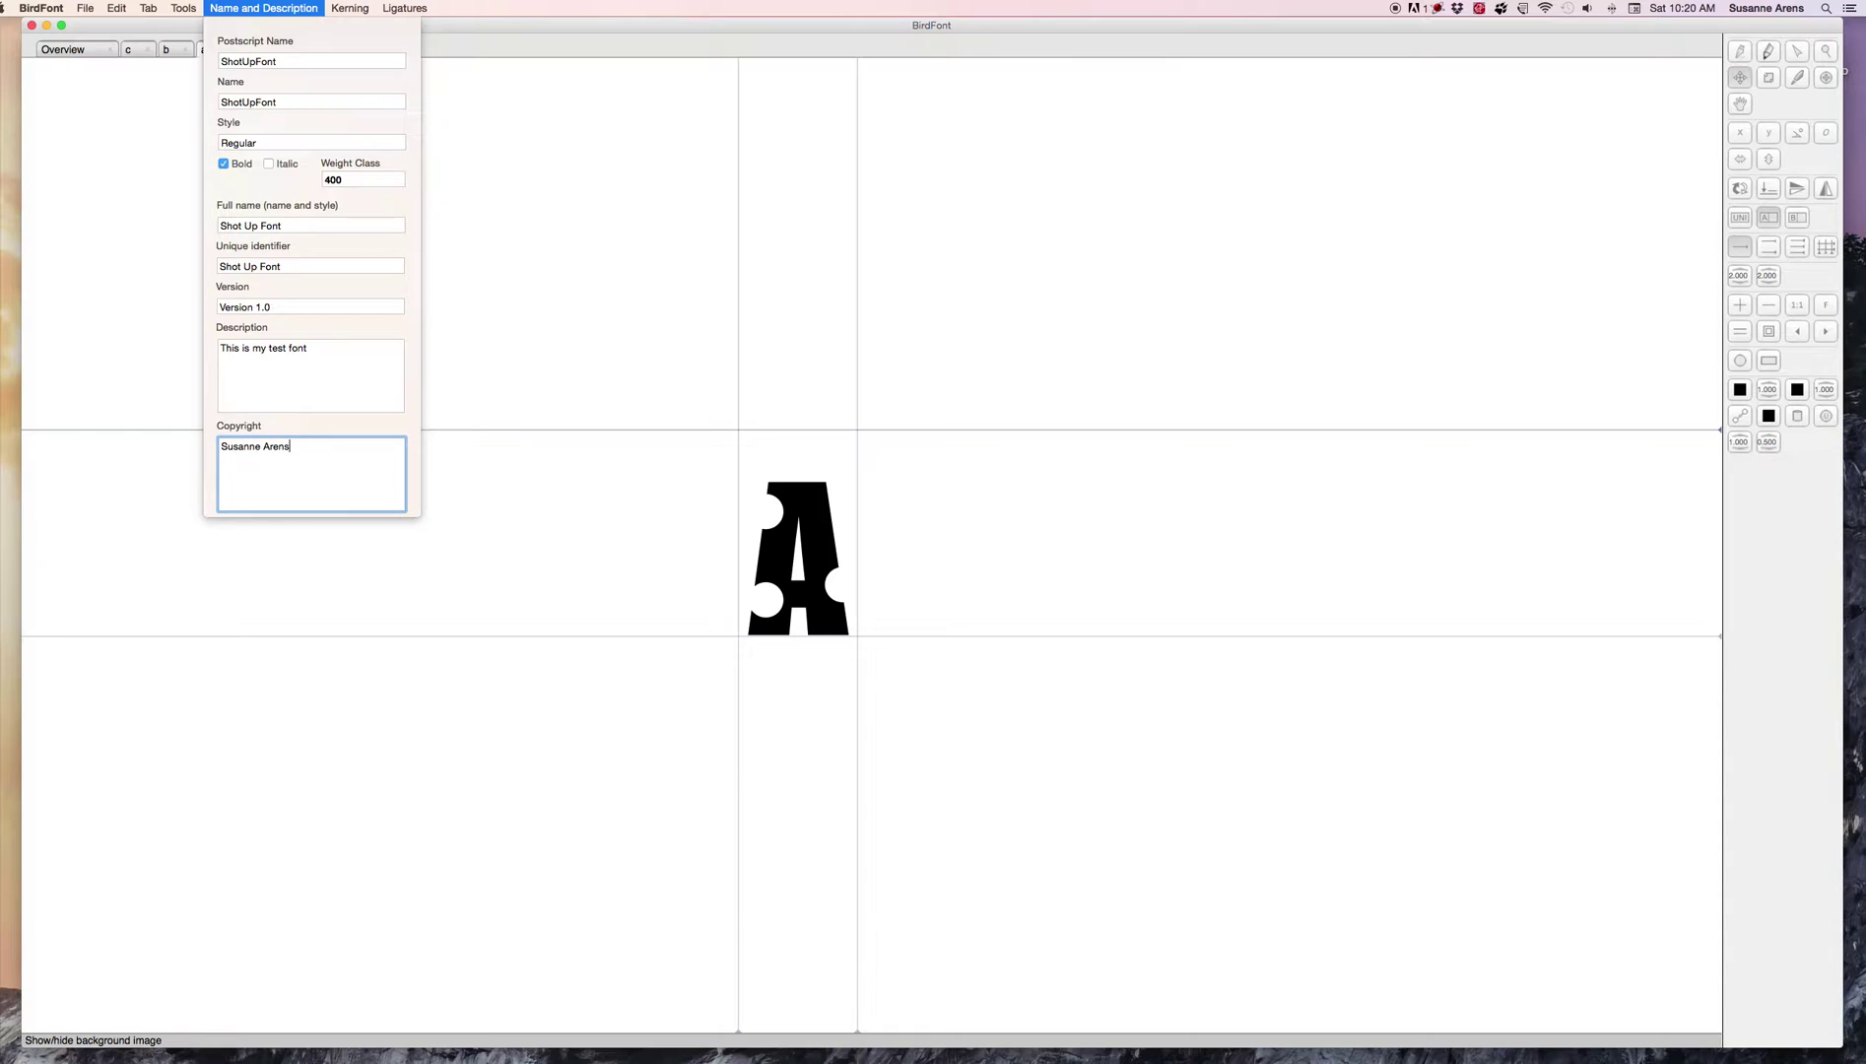
{"action": "type", "text": " all rights reserved copyright 2015"}
{"action": "left_click", "coordinate": [430, 340]}
- Begin exporting as 'Shot Up Fon' to the Shot Up Font folder, cancel, and close BirdFont
{"action": "left_click", "coordinate": [85, 7]}
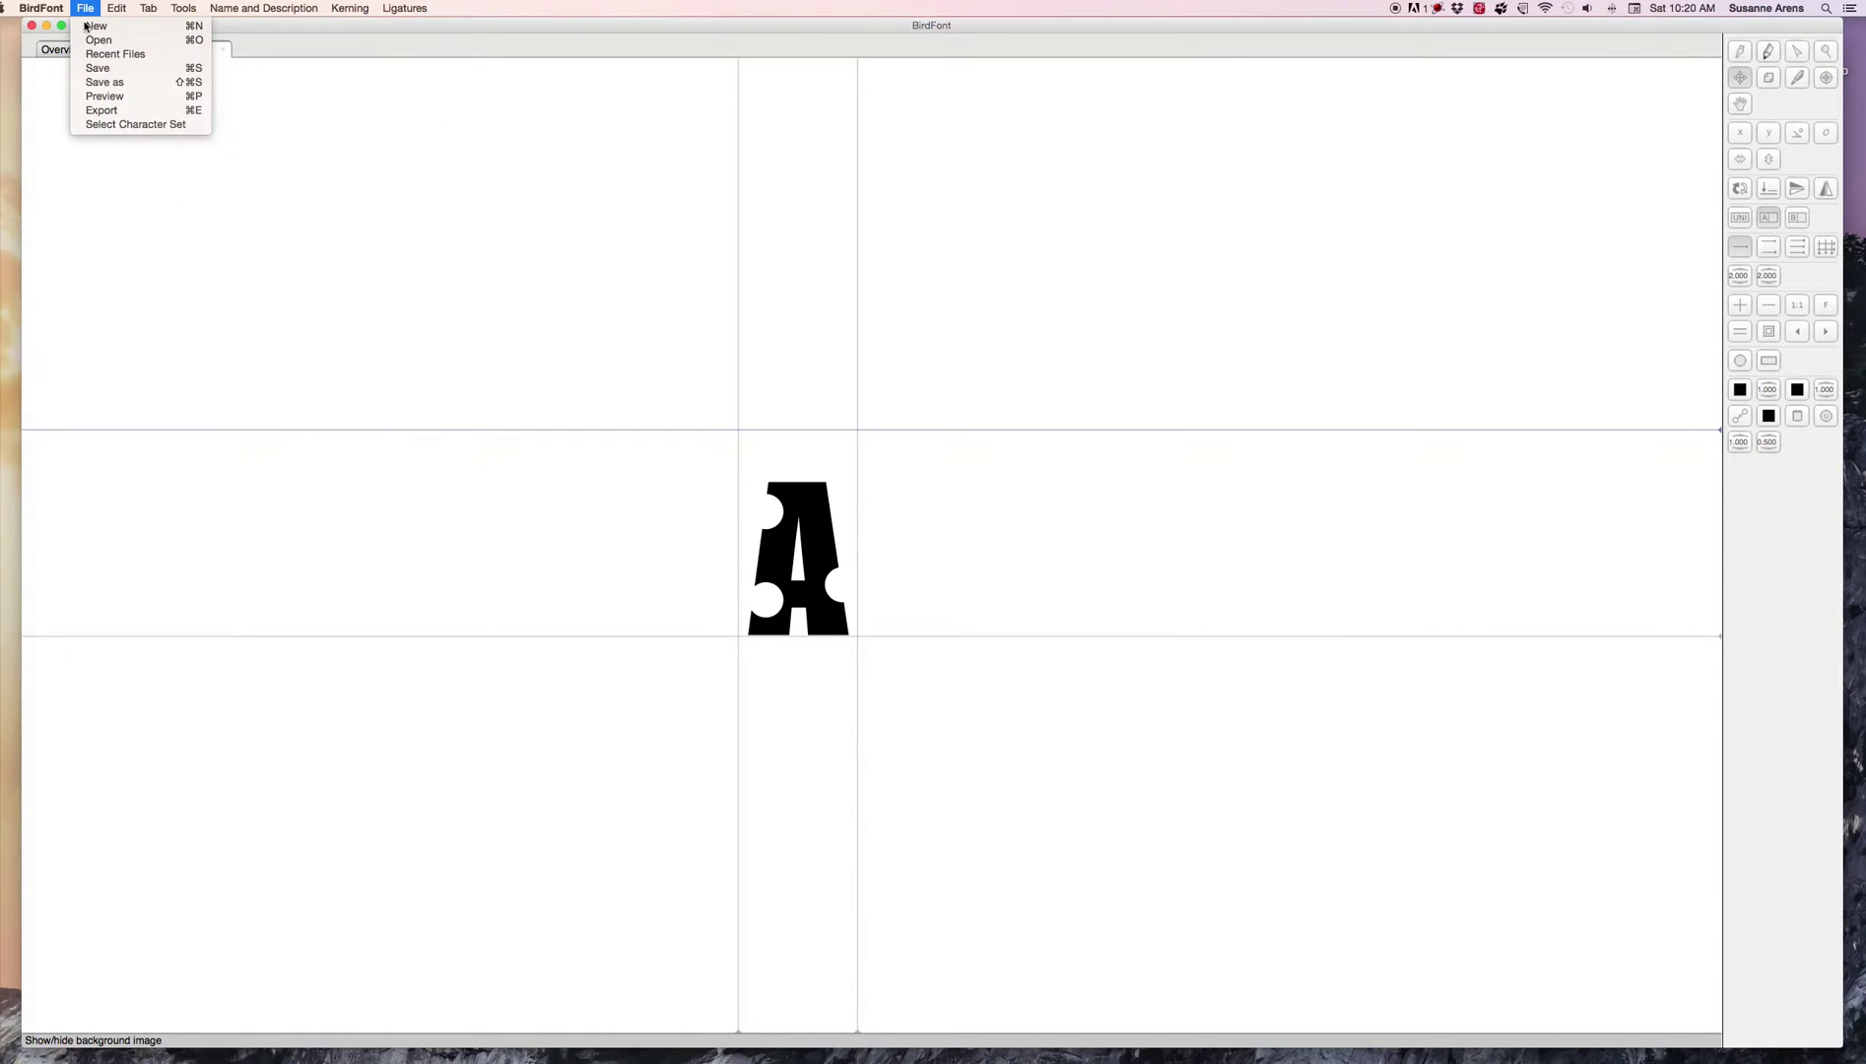
{"action": "left_click", "coordinate": [88, 111]}
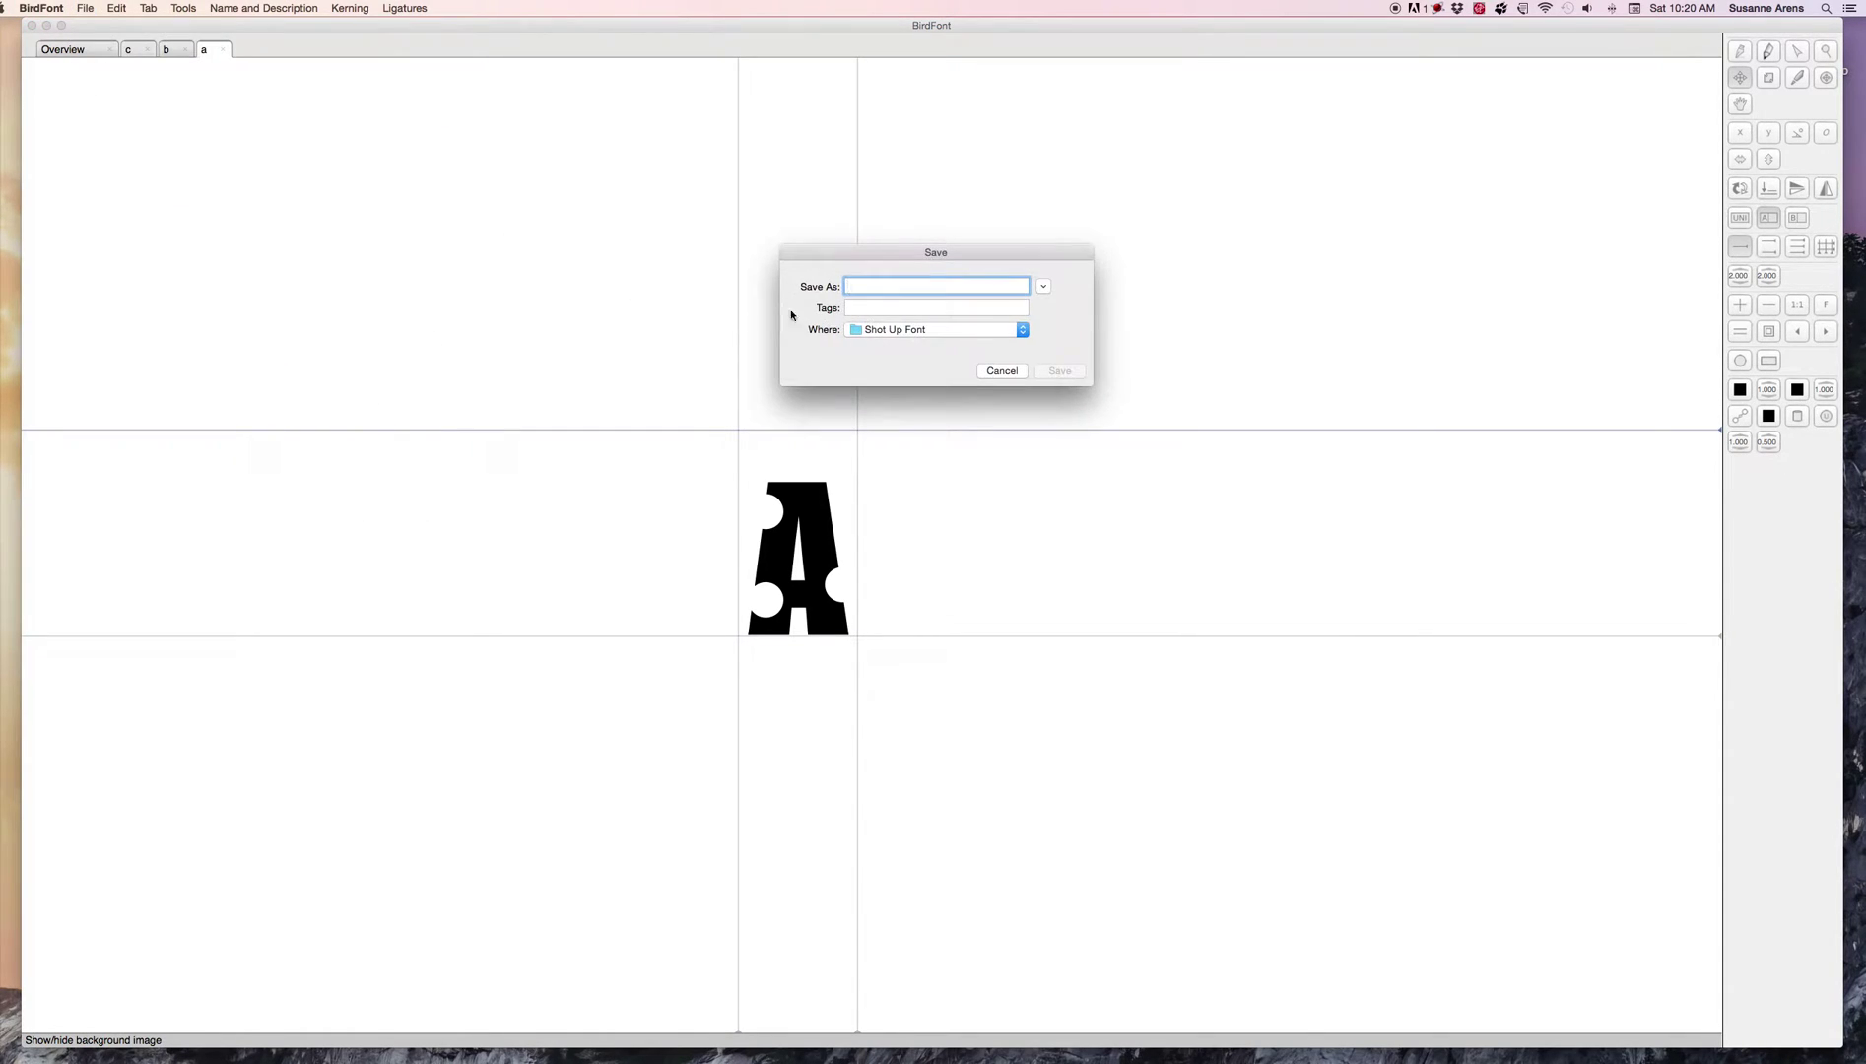
{"action": "type", "text": "Shot Up Font"}
{"action": "left_click", "coordinate": [963, 331]}
{"action": "left_click", "coordinate": [963, 331]}
{"action": "left_click", "coordinate": [1001, 372]}
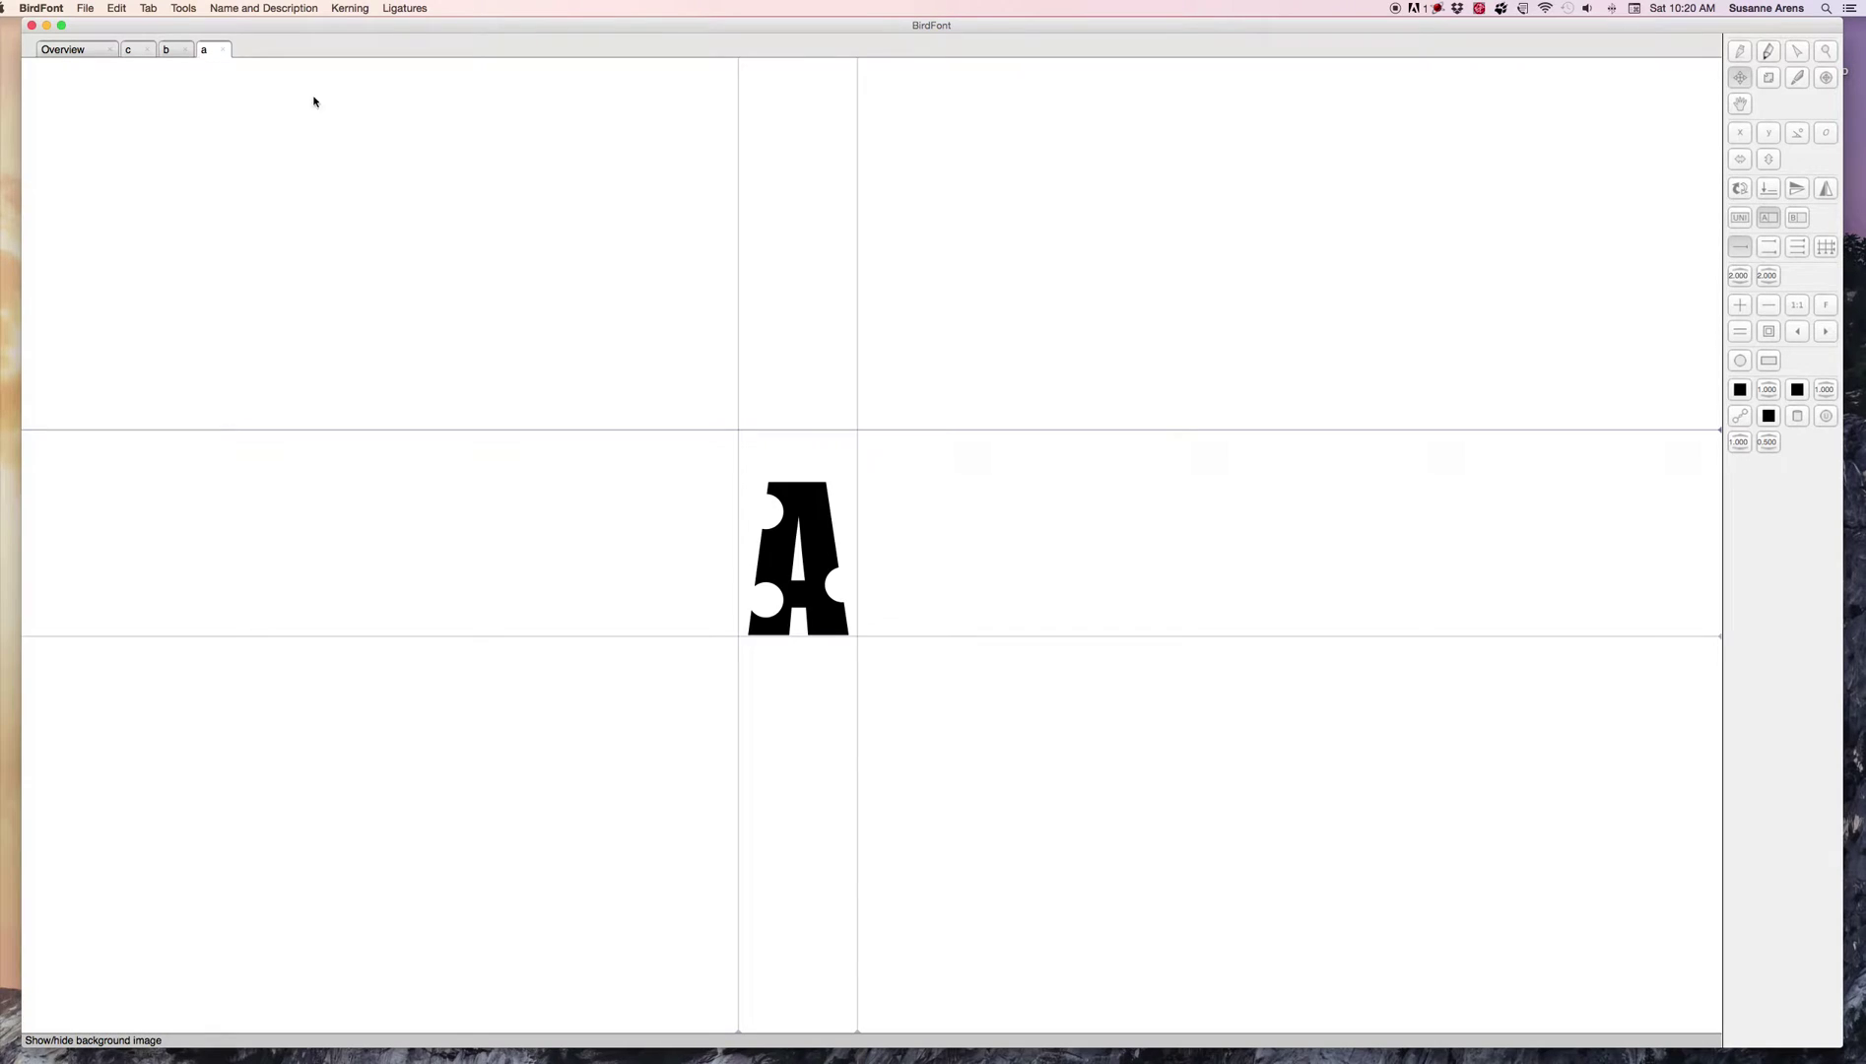
{"action": "left_click", "coordinate": [32, 28]}
- Browse Projects > PPCC > Computer Graphics 1 Hybrid Projects Fall 2014 > Create Custom Font > Shot Up Font and open Shot Up Font Bold.ttf
{"action": "left_click", "coordinate": [1810, 103]}
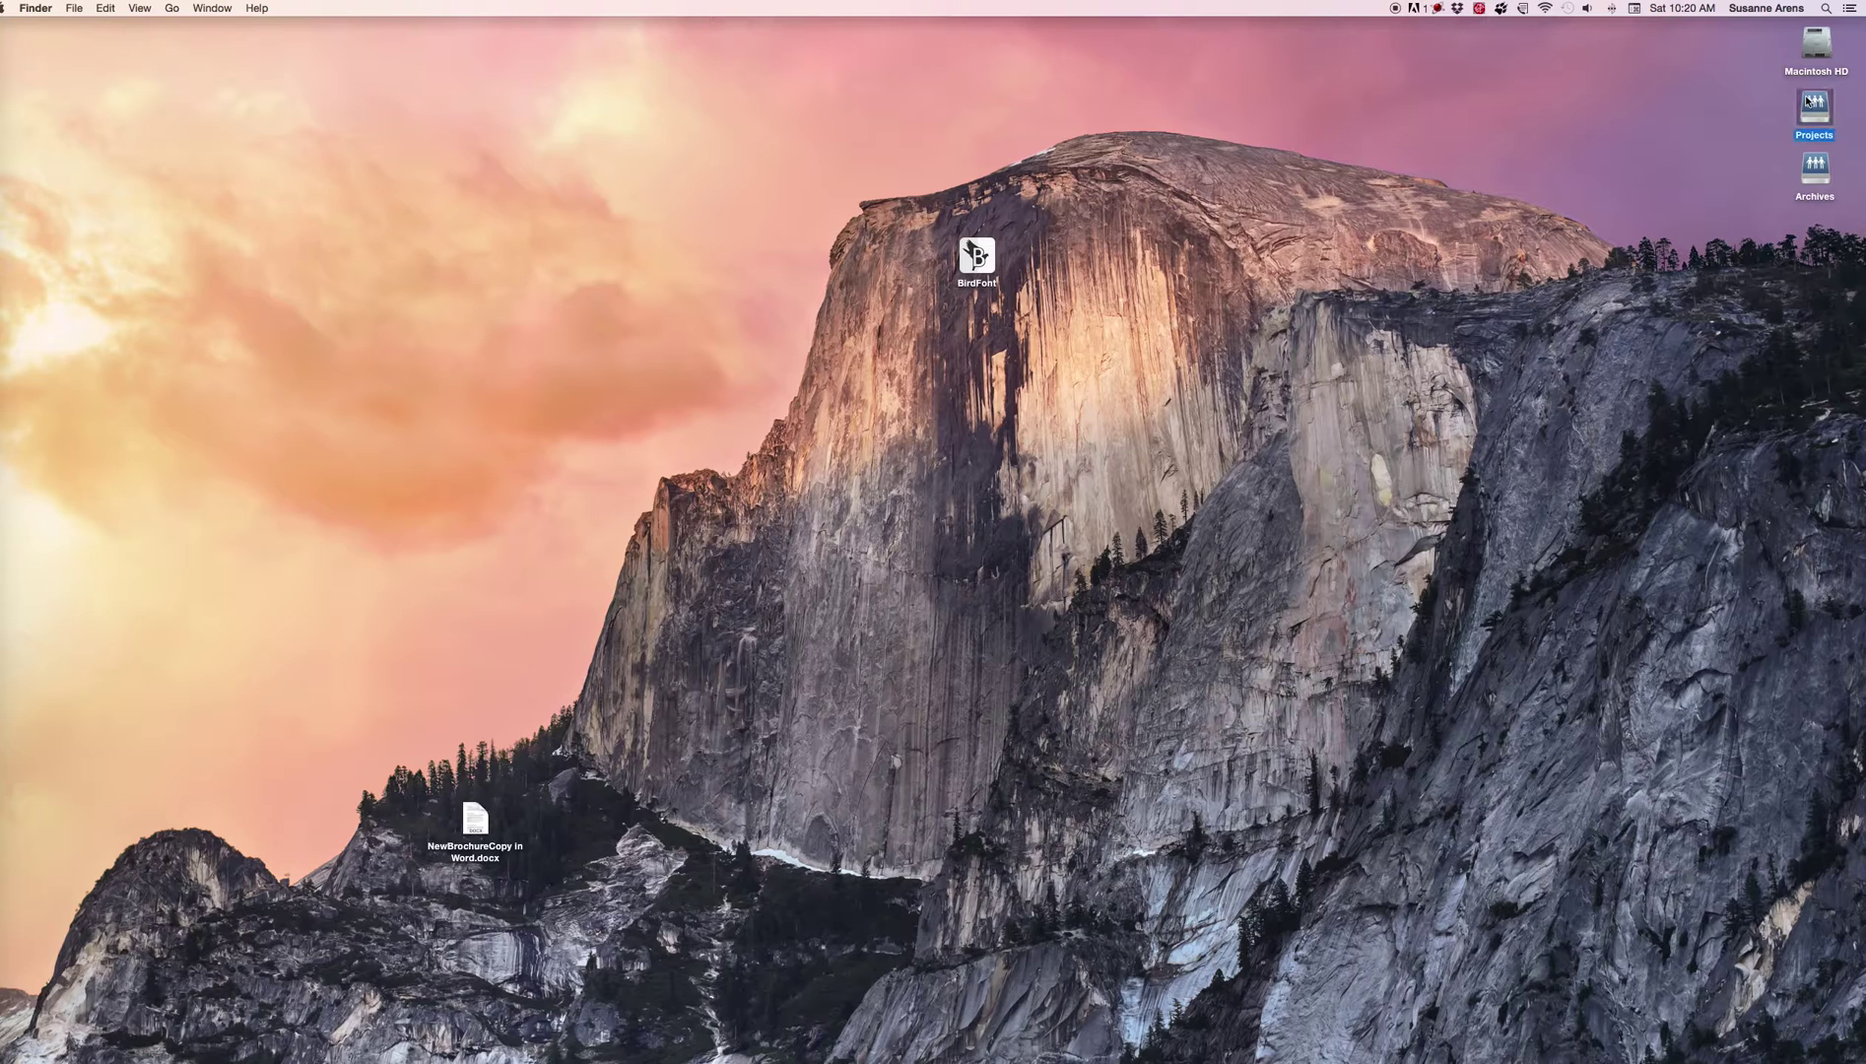
{"action": "double_click", "coordinate": [1810, 102]}
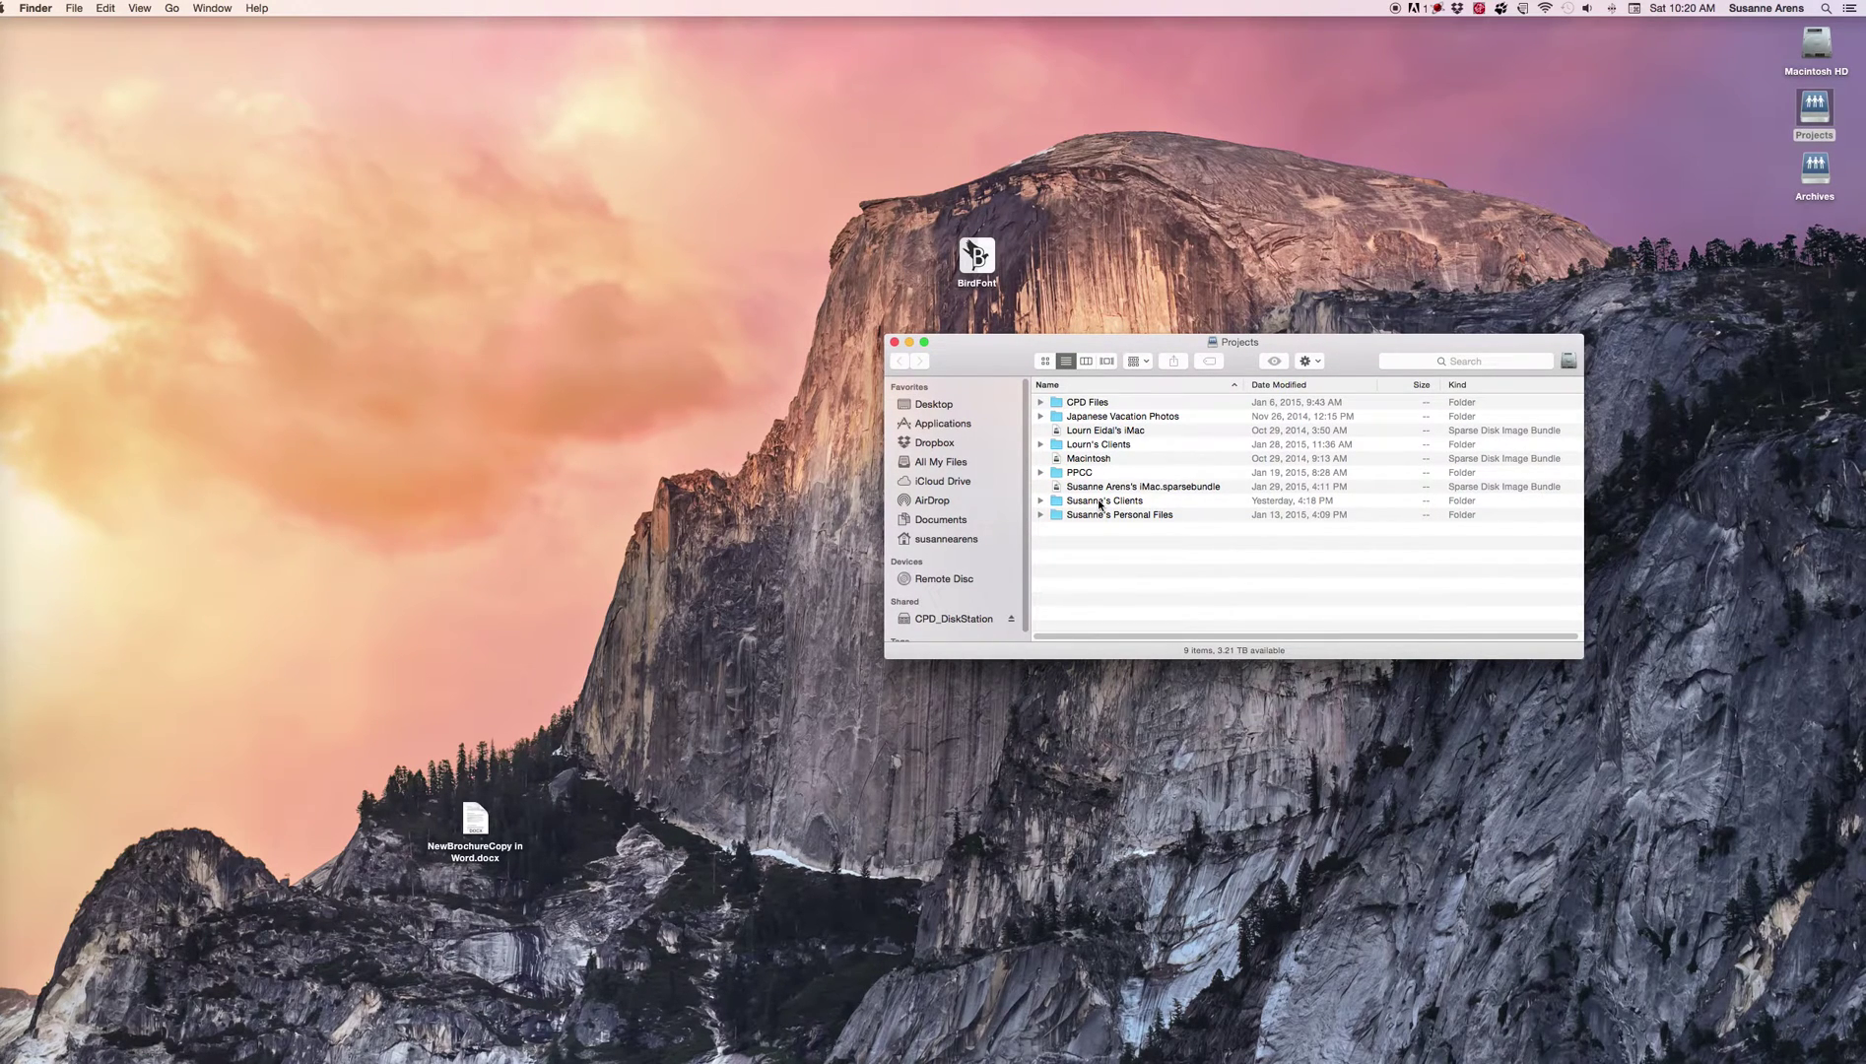
{"action": "double_click", "coordinate": [1100, 506]}
{"action": "left_click", "coordinate": [898, 361]}
{"action": "double_click", "coordinate": [1071, 473]}
{"action": "double_click", "coordinate": [1081, 417]}
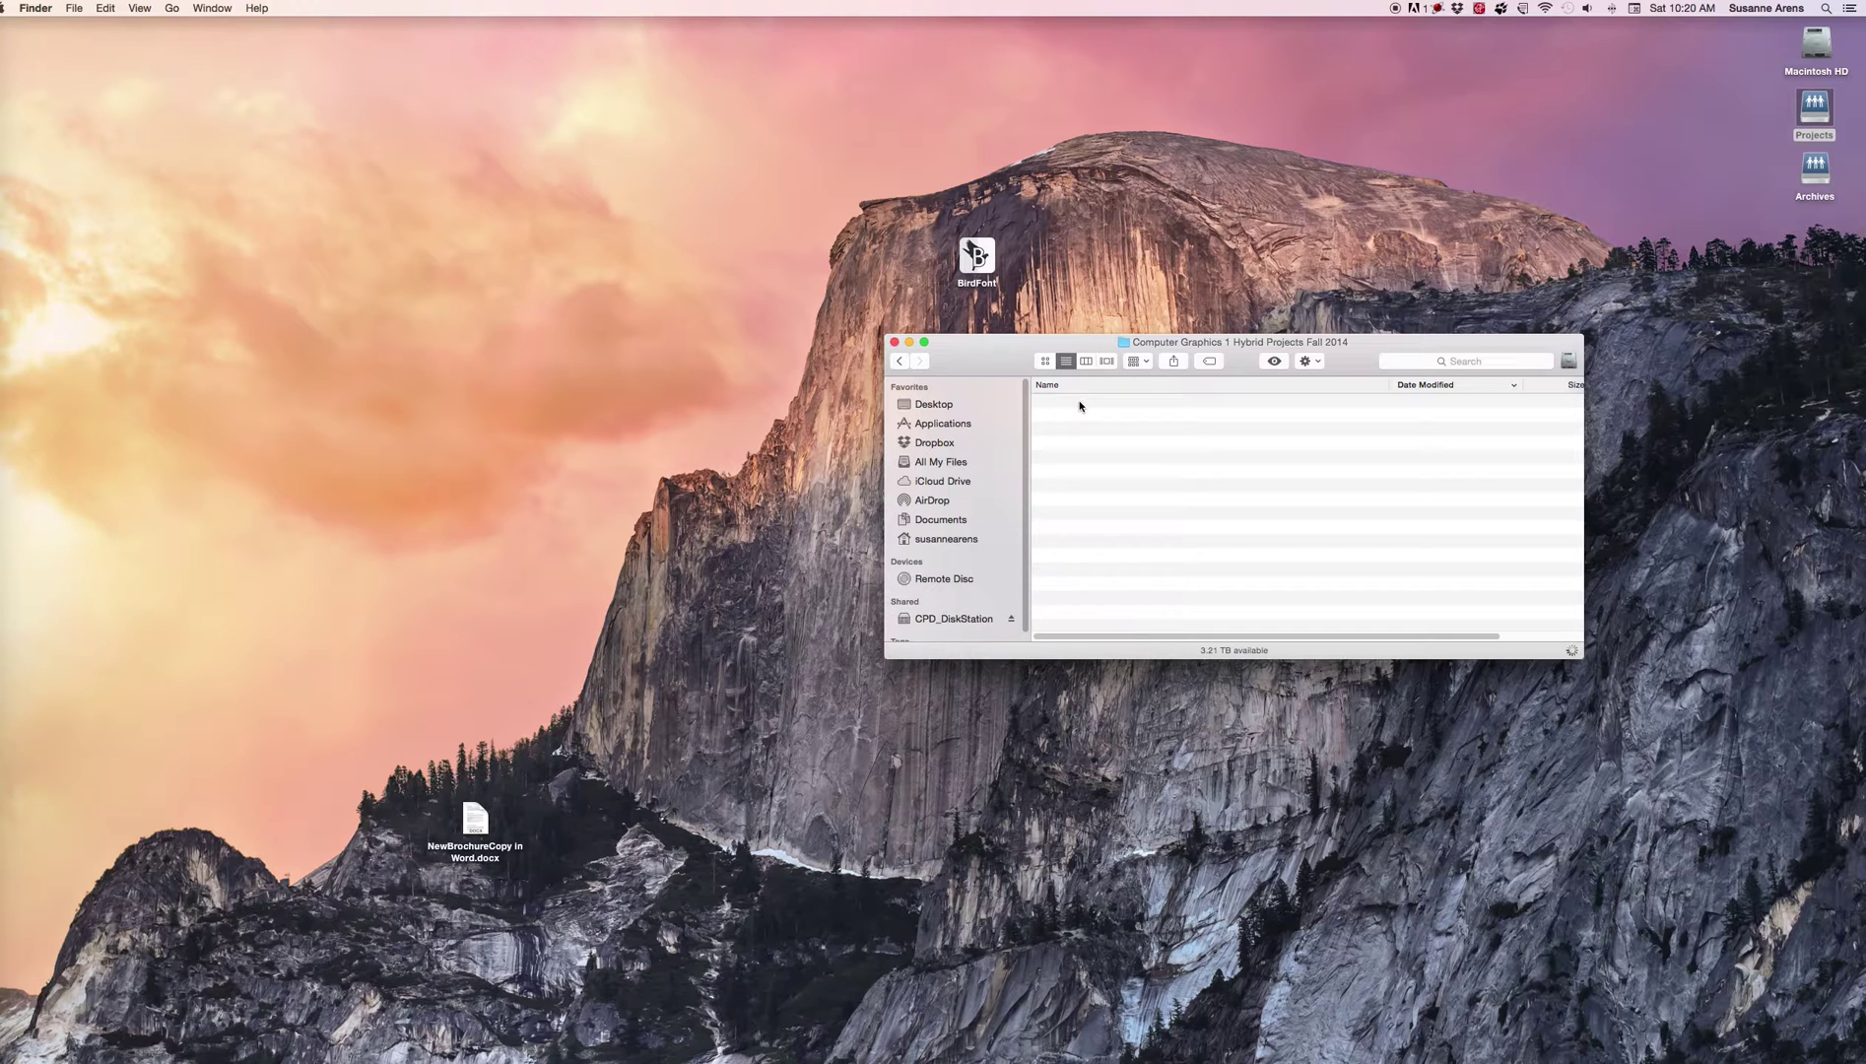
{"action": "double_click", "coordinate": [1079, 401]}
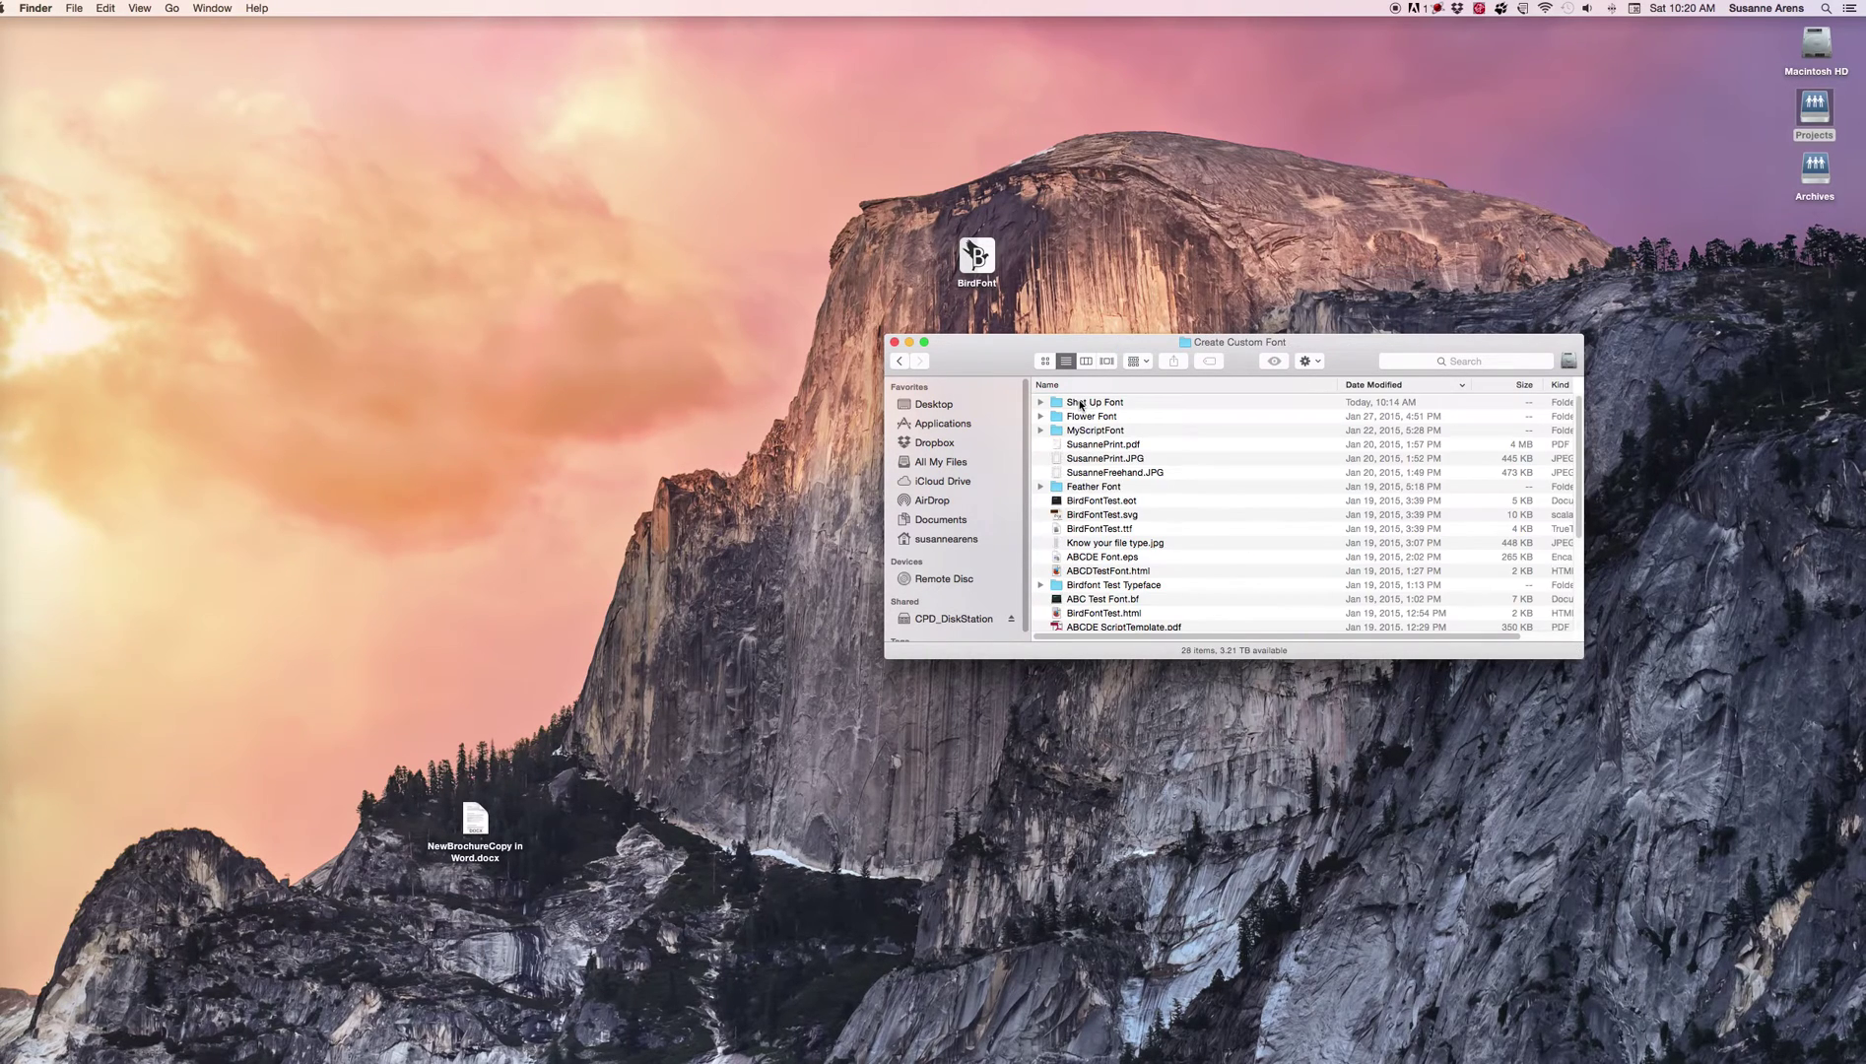
{"action": "double_click", "coordinate": [1079, 402]}
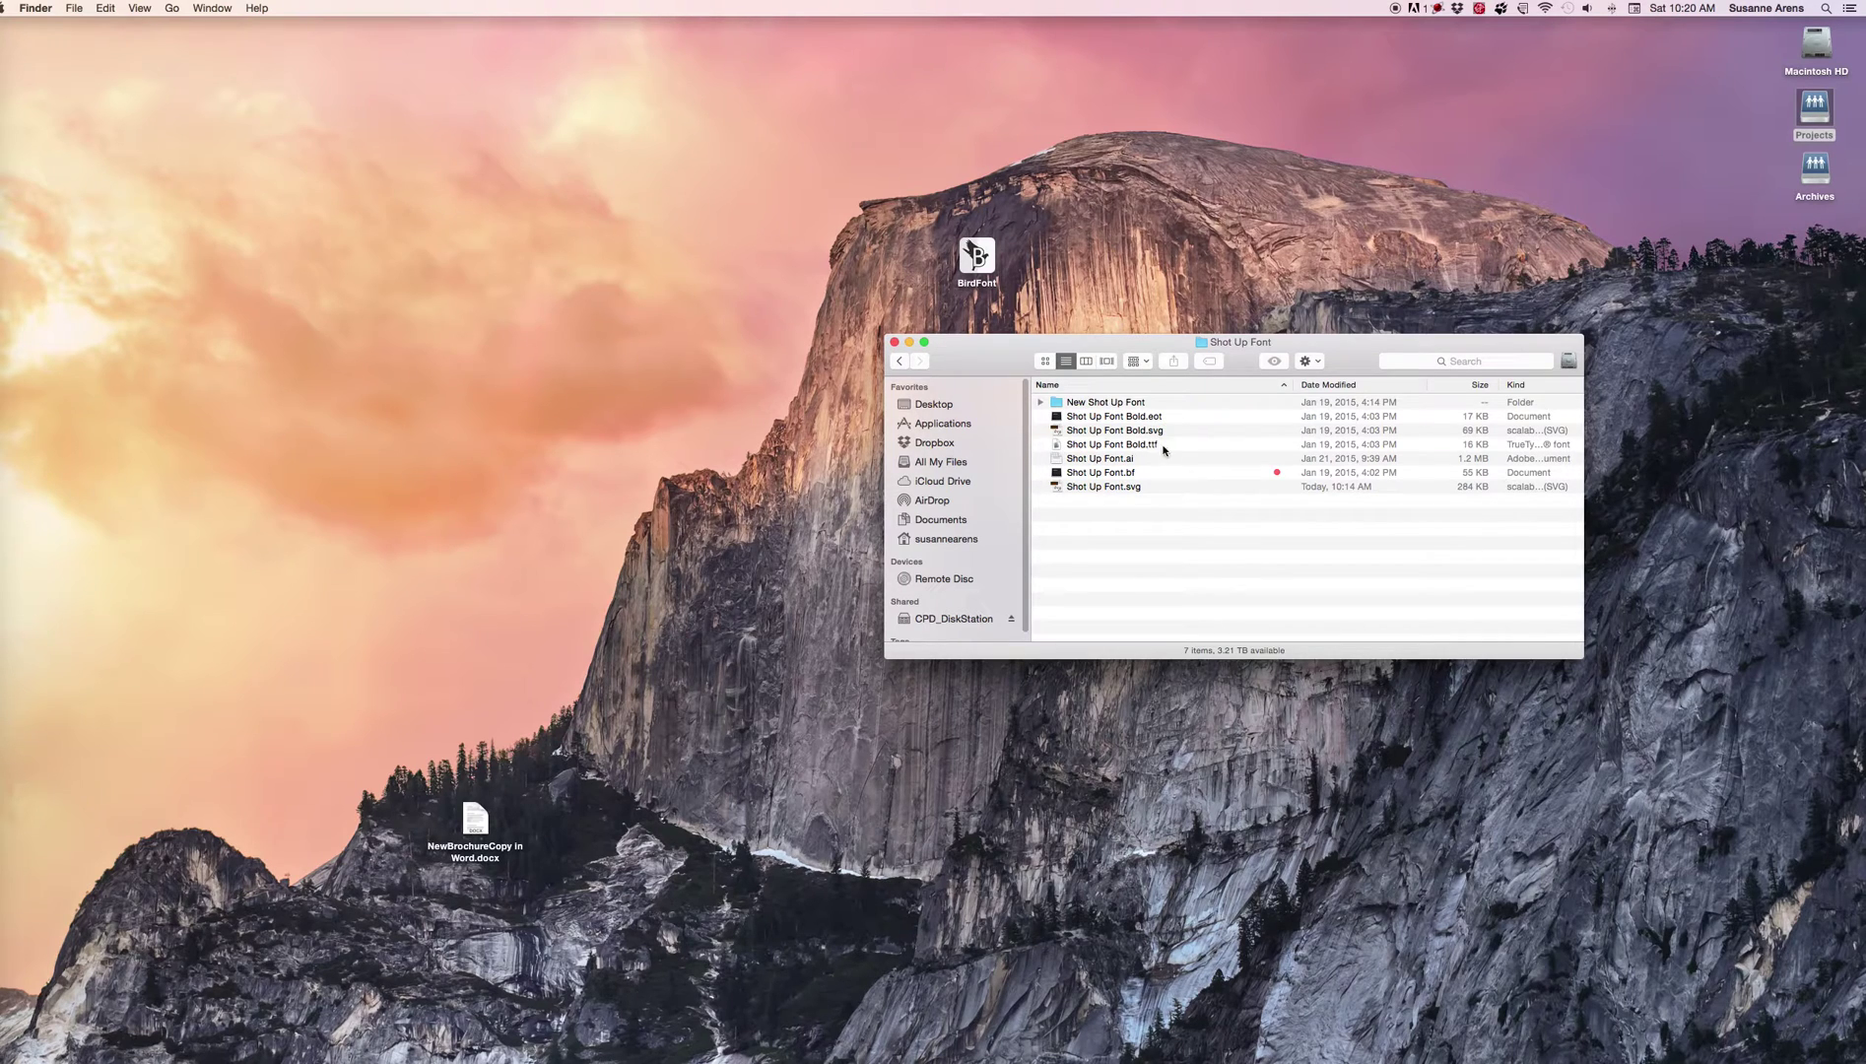
{"action": "left_click", "coordinate": [1147, 446]}
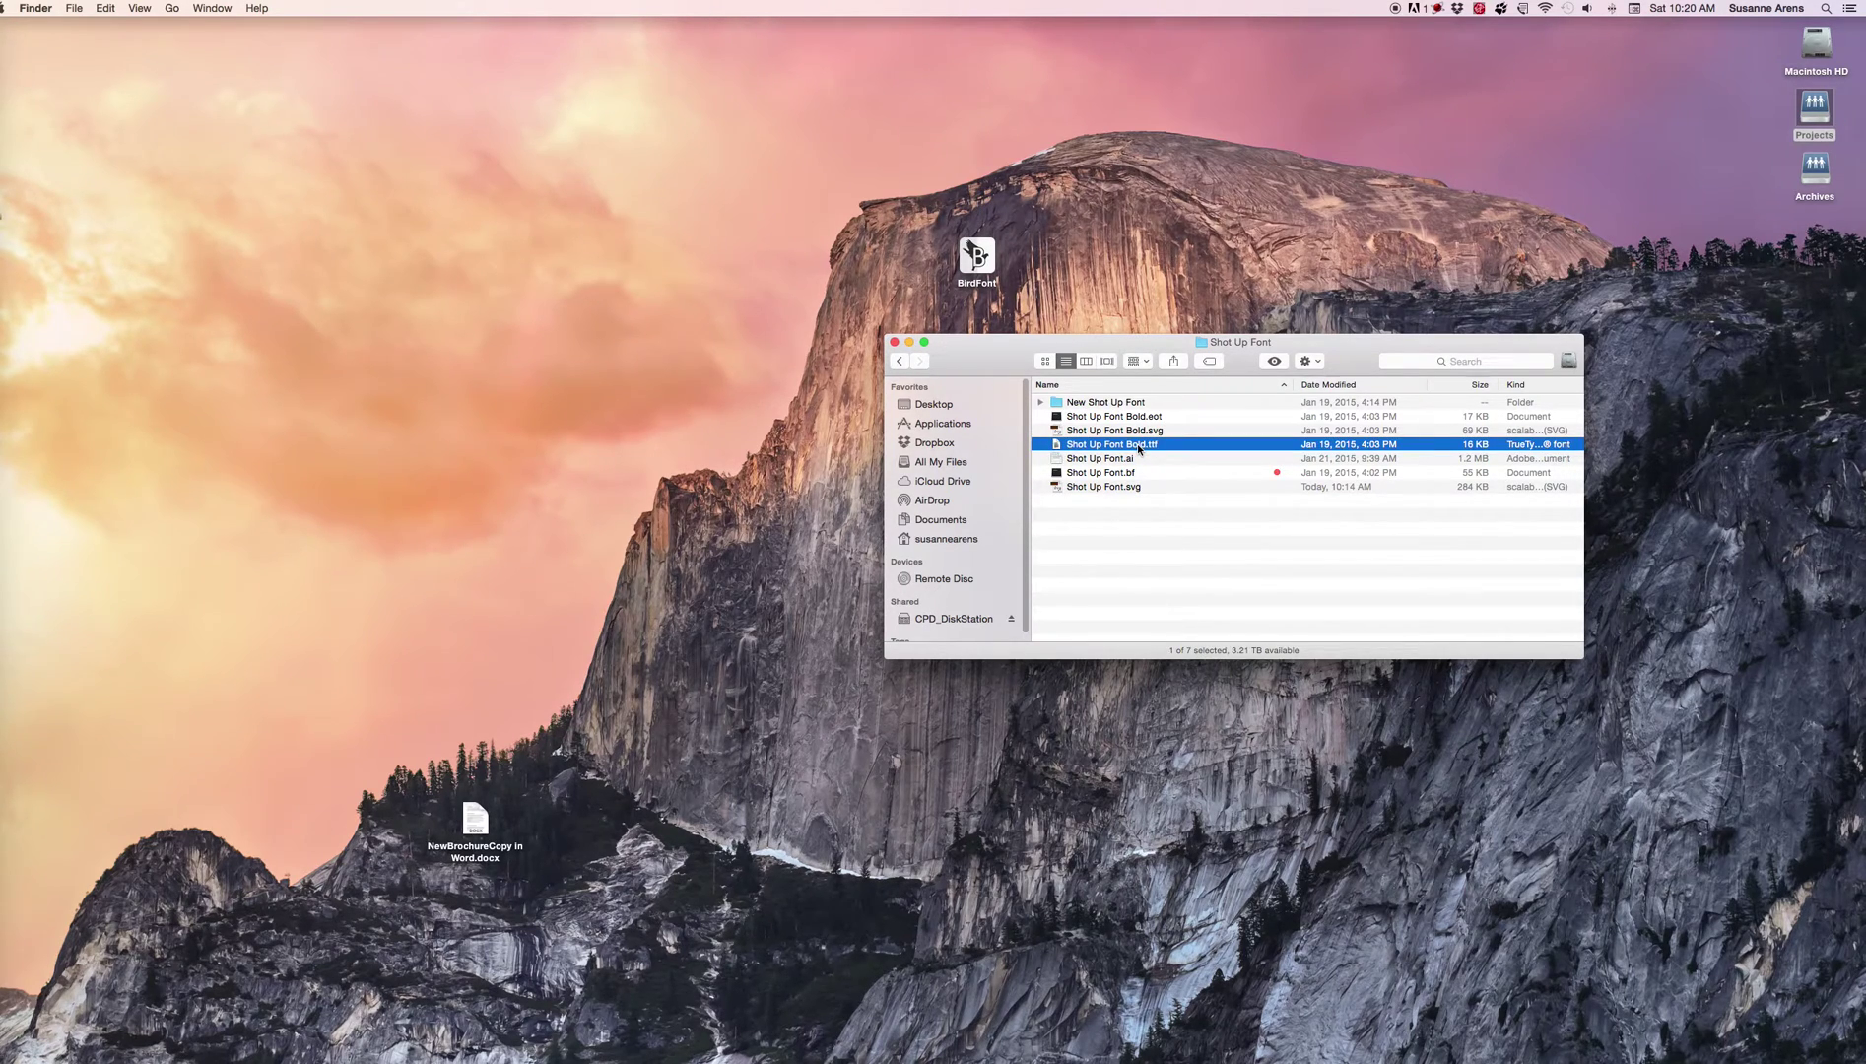
{"action": "double_click", "coordinate": [1140, 445]}
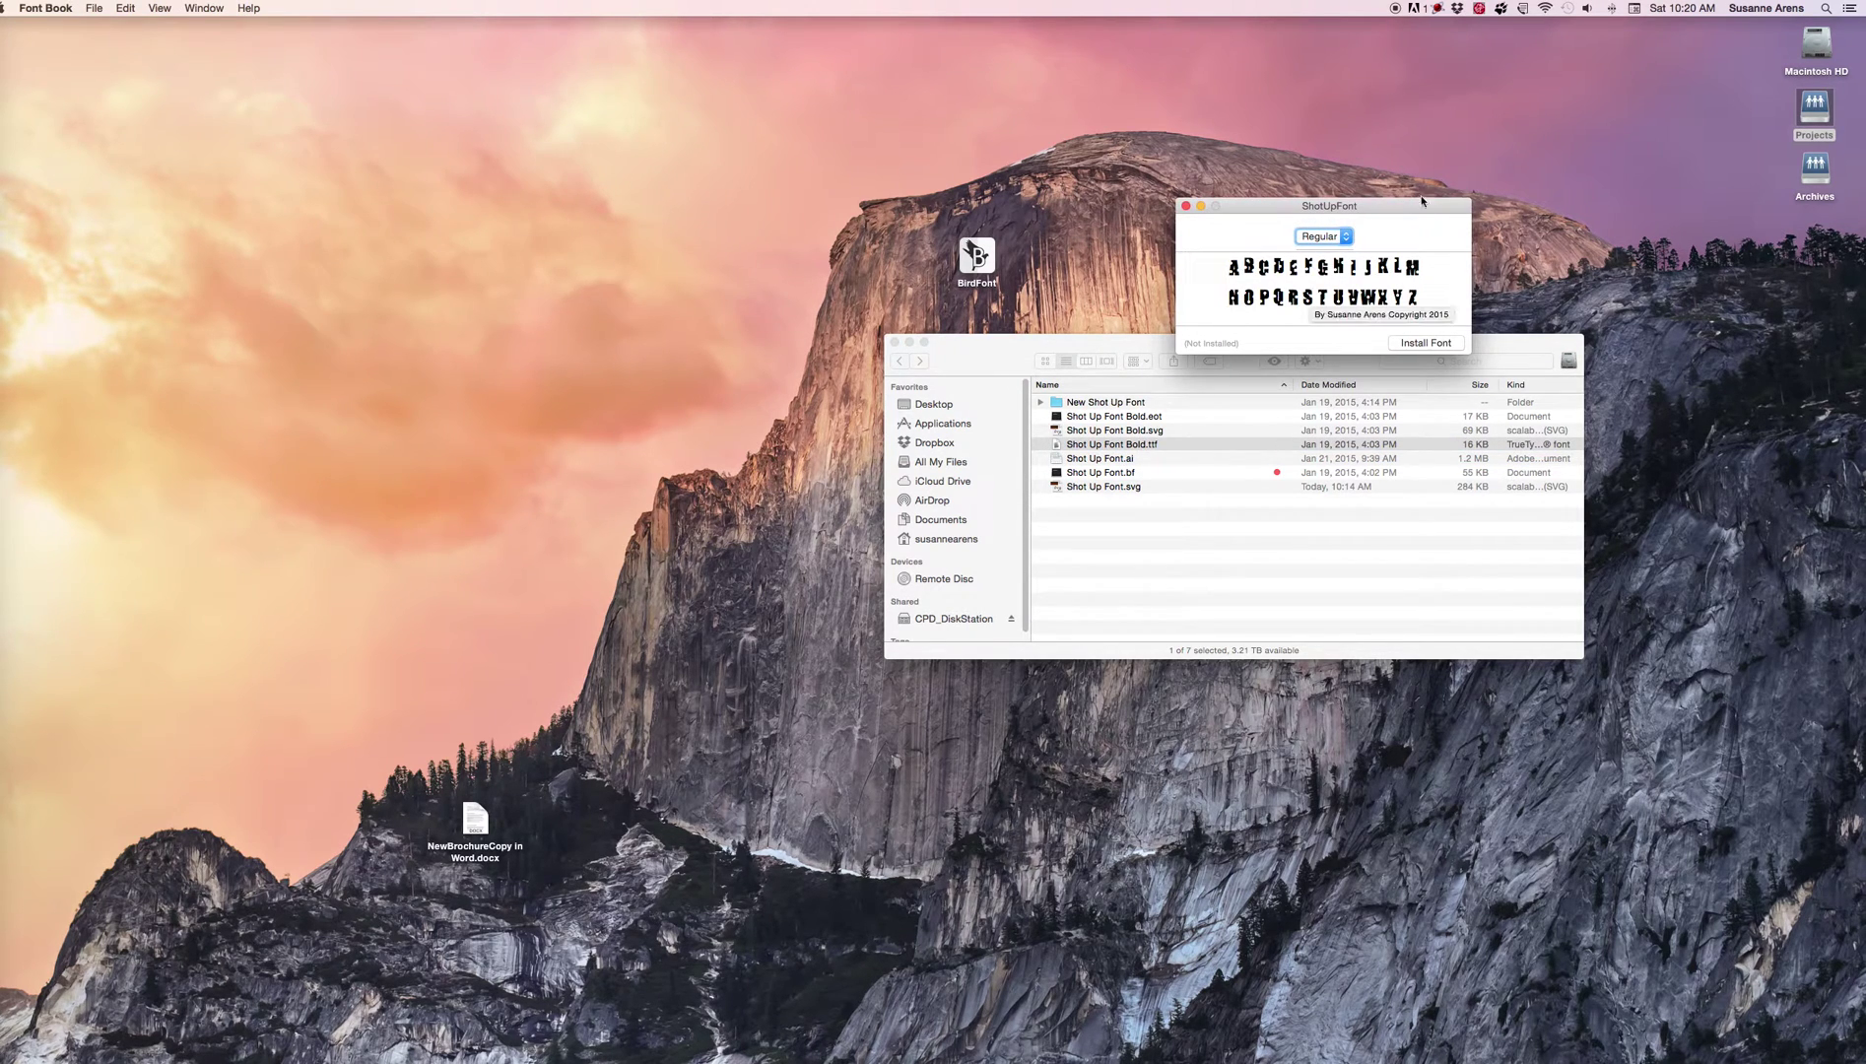
- Install Shot Up Font Bold, checking all fonts and accepting despite the validation warning
{"action": "left_click_drag", "start_coordinate": [1421, 201], "coordinate": [1131, 125]}
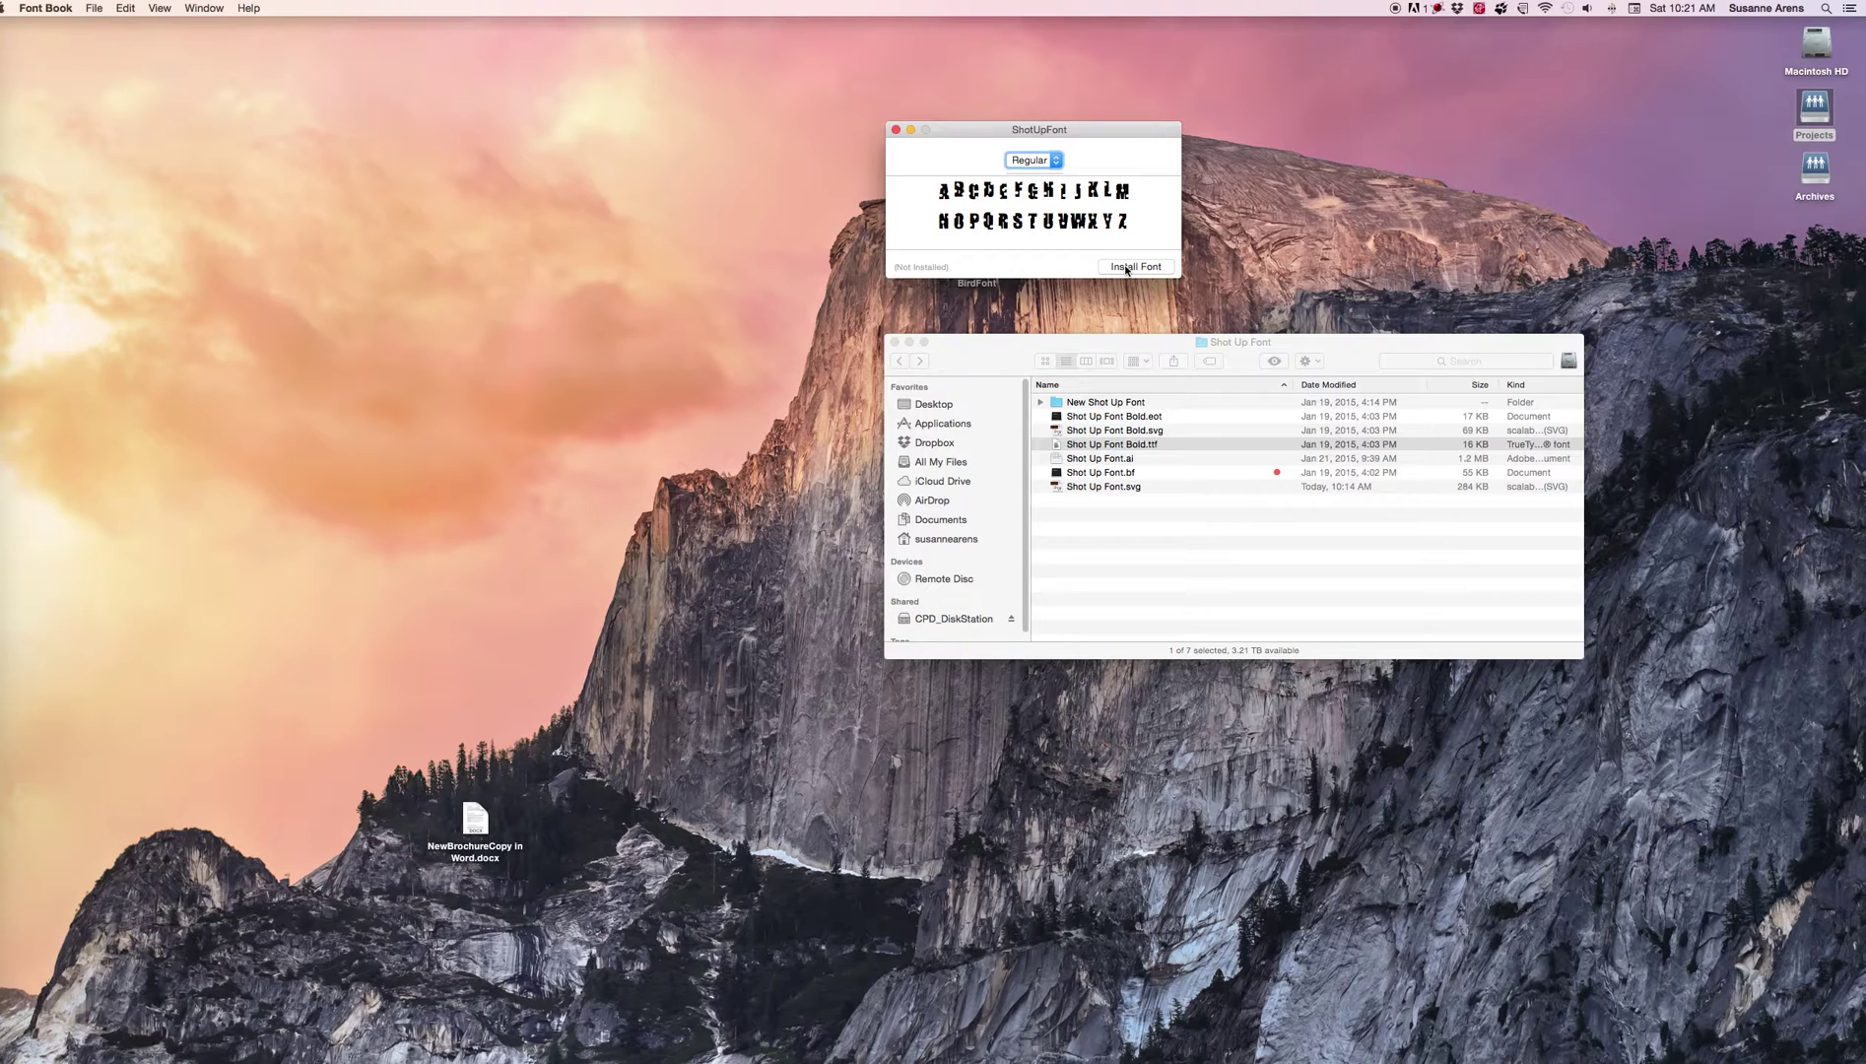
{"action": "left_click", "coordinate": [1126, 269]}
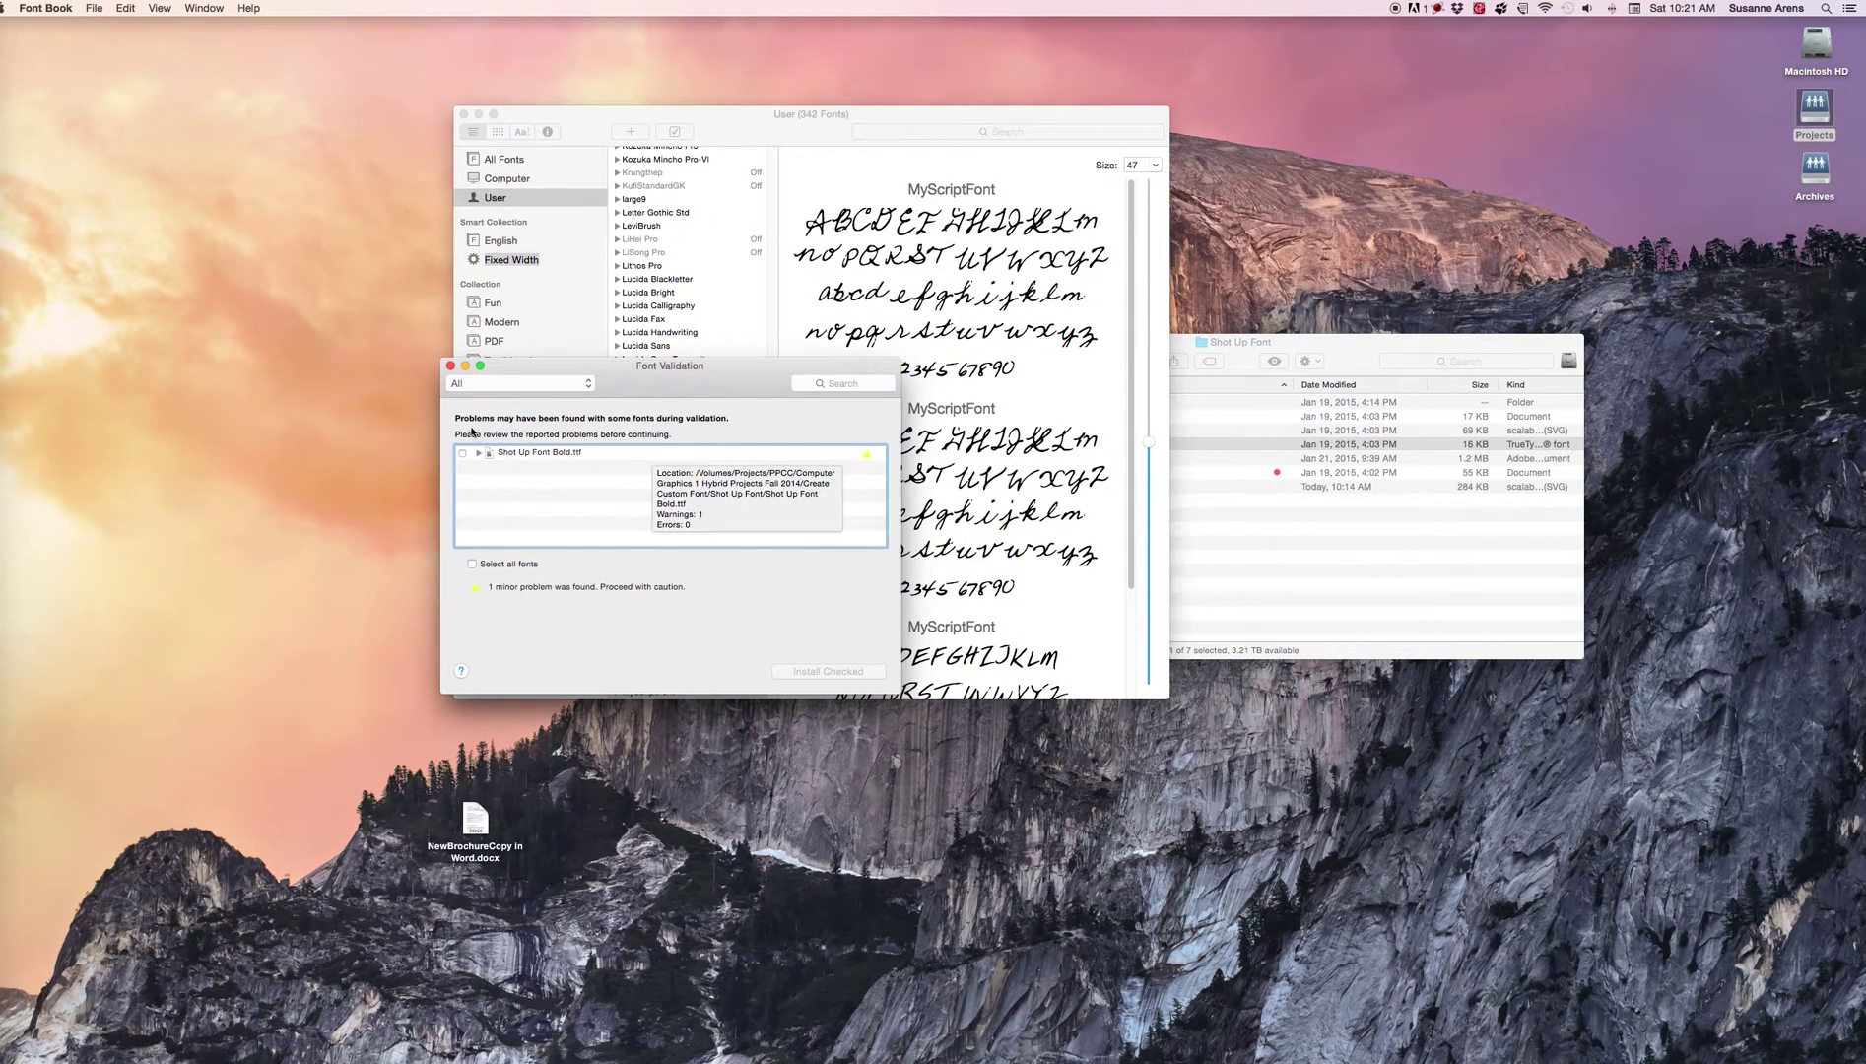
{"action": "left_click_drag", "start_coordinate": [603, 386], "coordinate": [687, 492]}
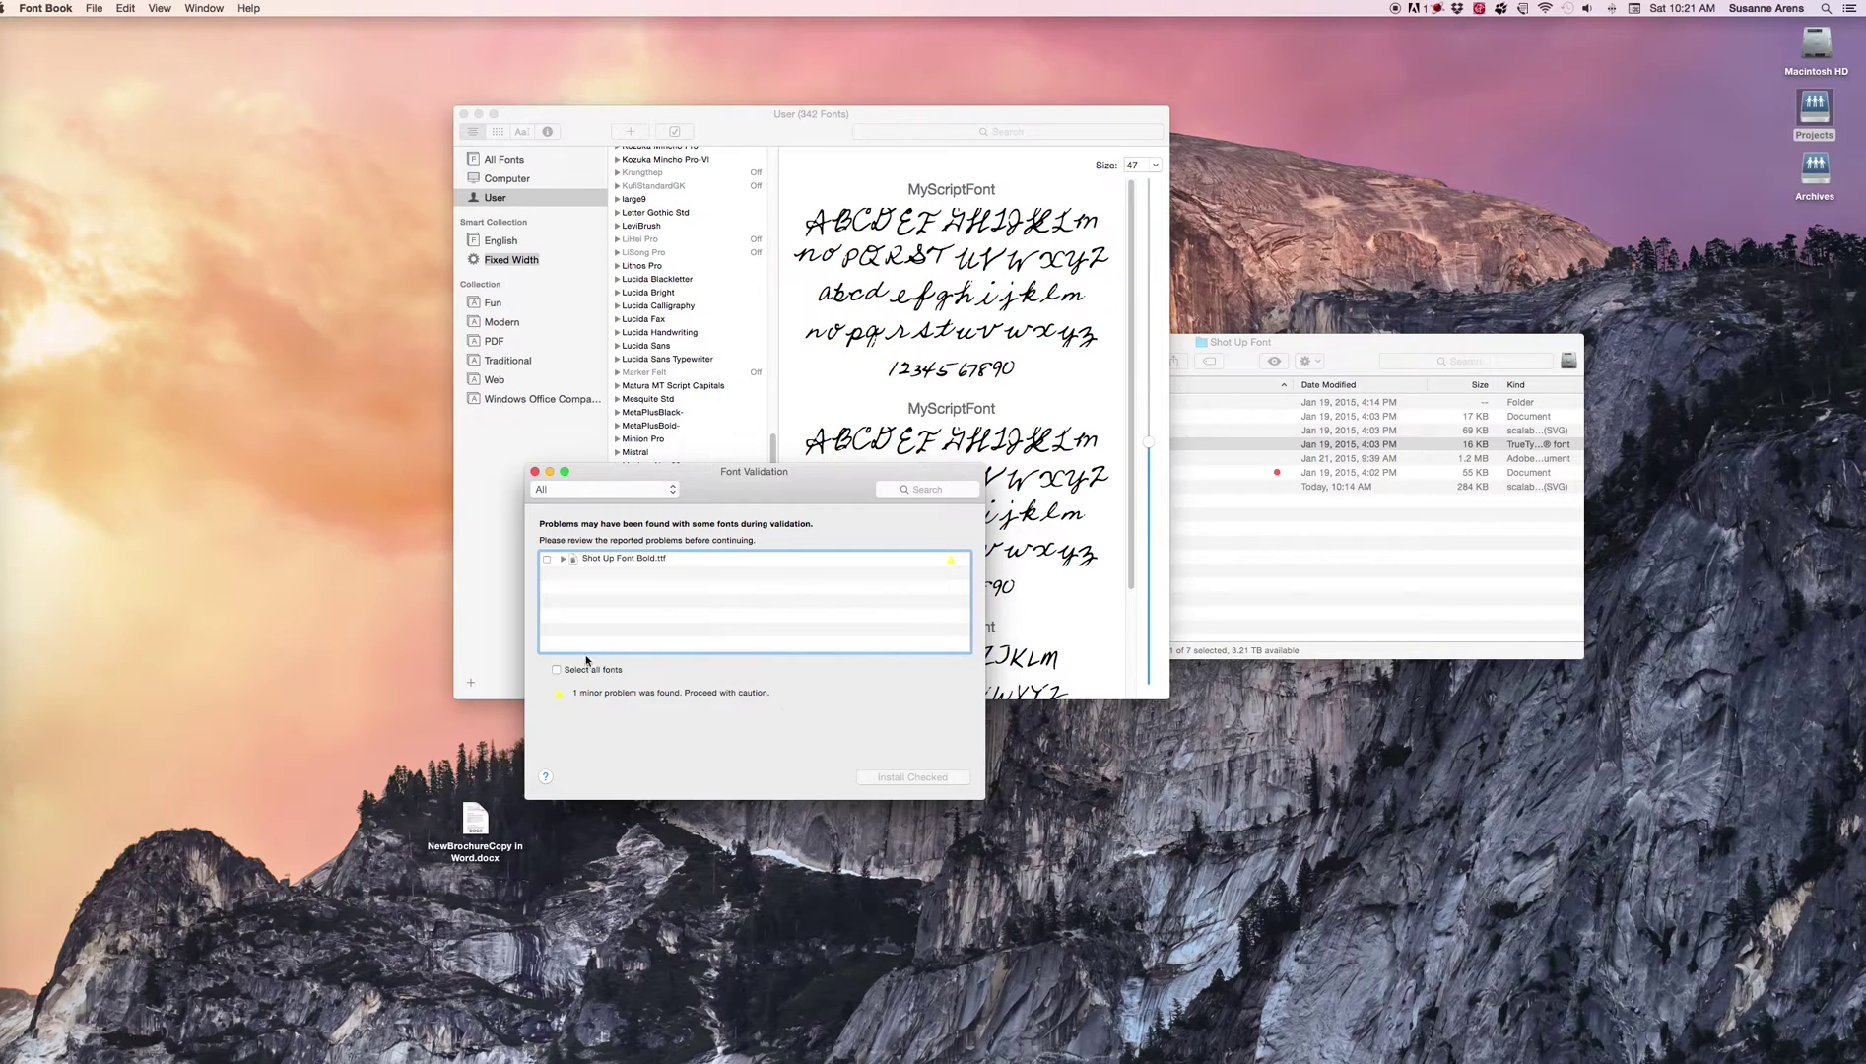
{"action": "left_click", "coordinate": [556, 670]}
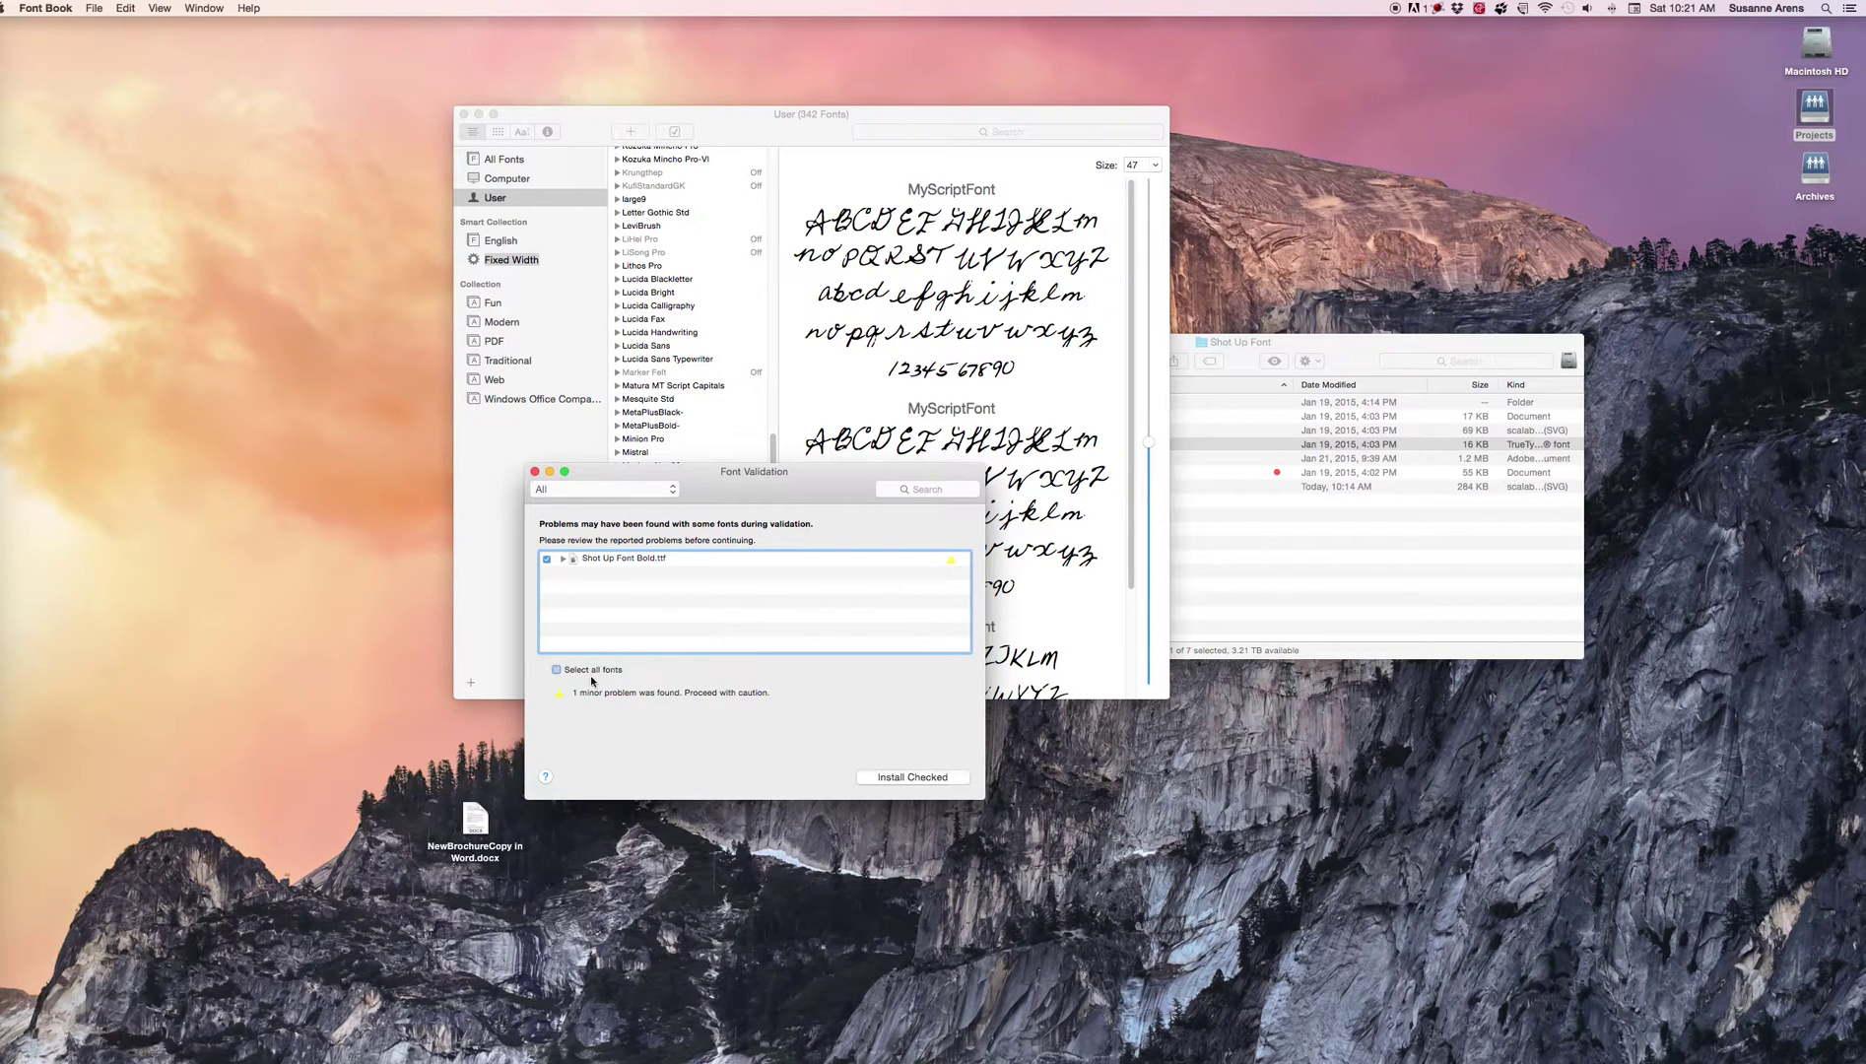
{"action": "left_click", "coordinate": [898, 777]}
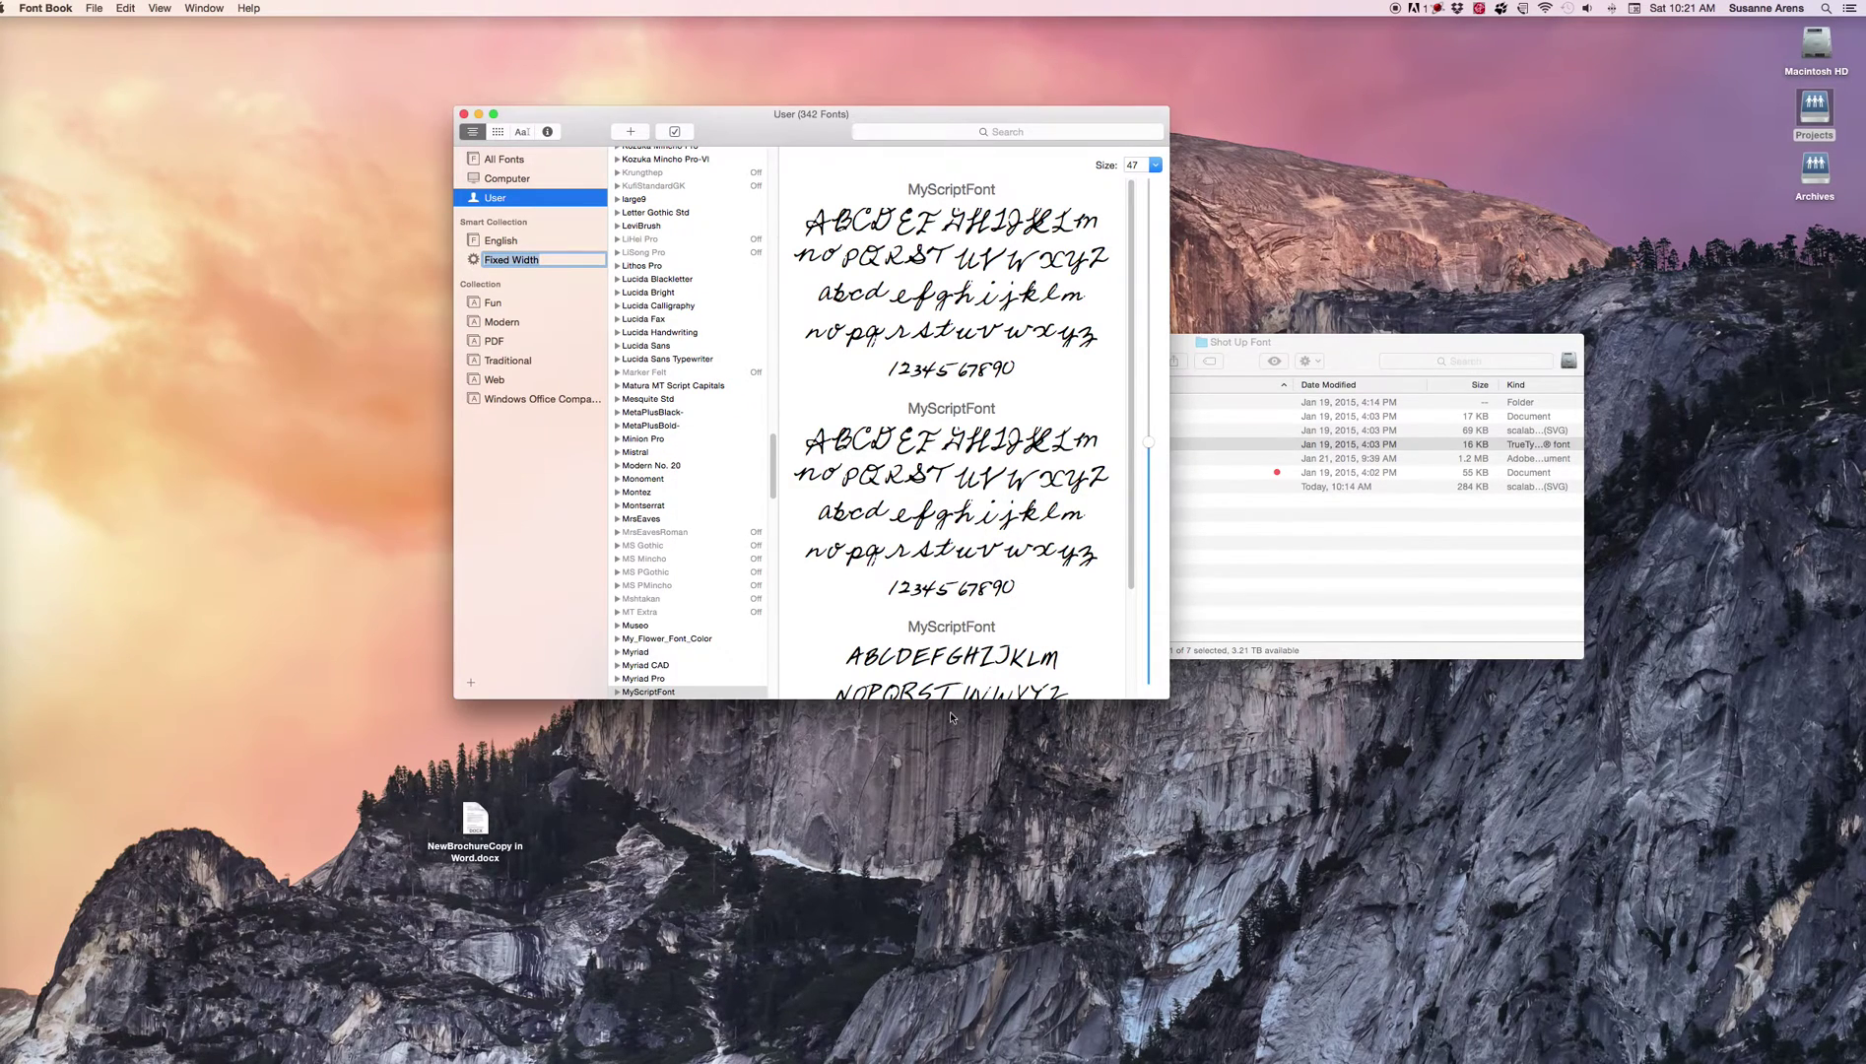
- Preview the newly installed ShotUpFont in the User fonts list
{"action": "scroll", "coordinate": [653, 459], "scroll_direction": "down", "scroll_amount": 20}
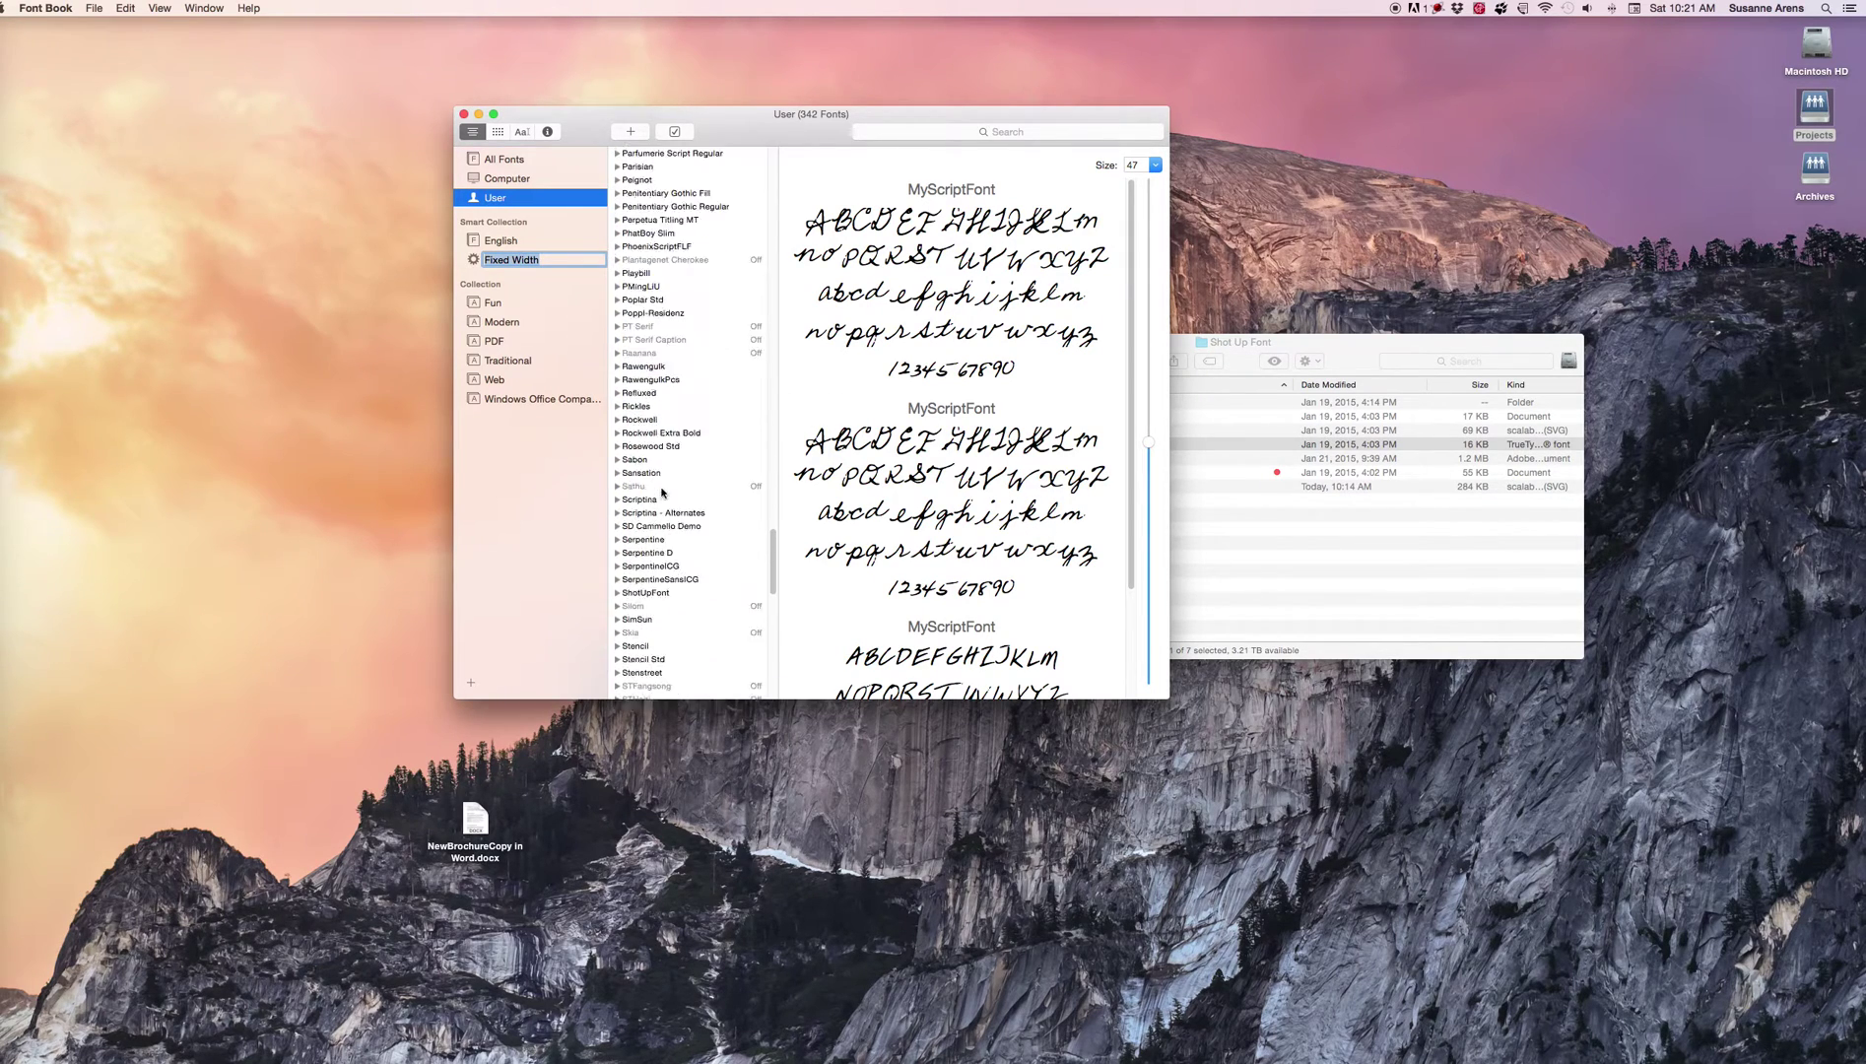
{"action": "scroll", "coordinate": [669, 508], "scroll_direction": "down", "scroll_amount": 2}
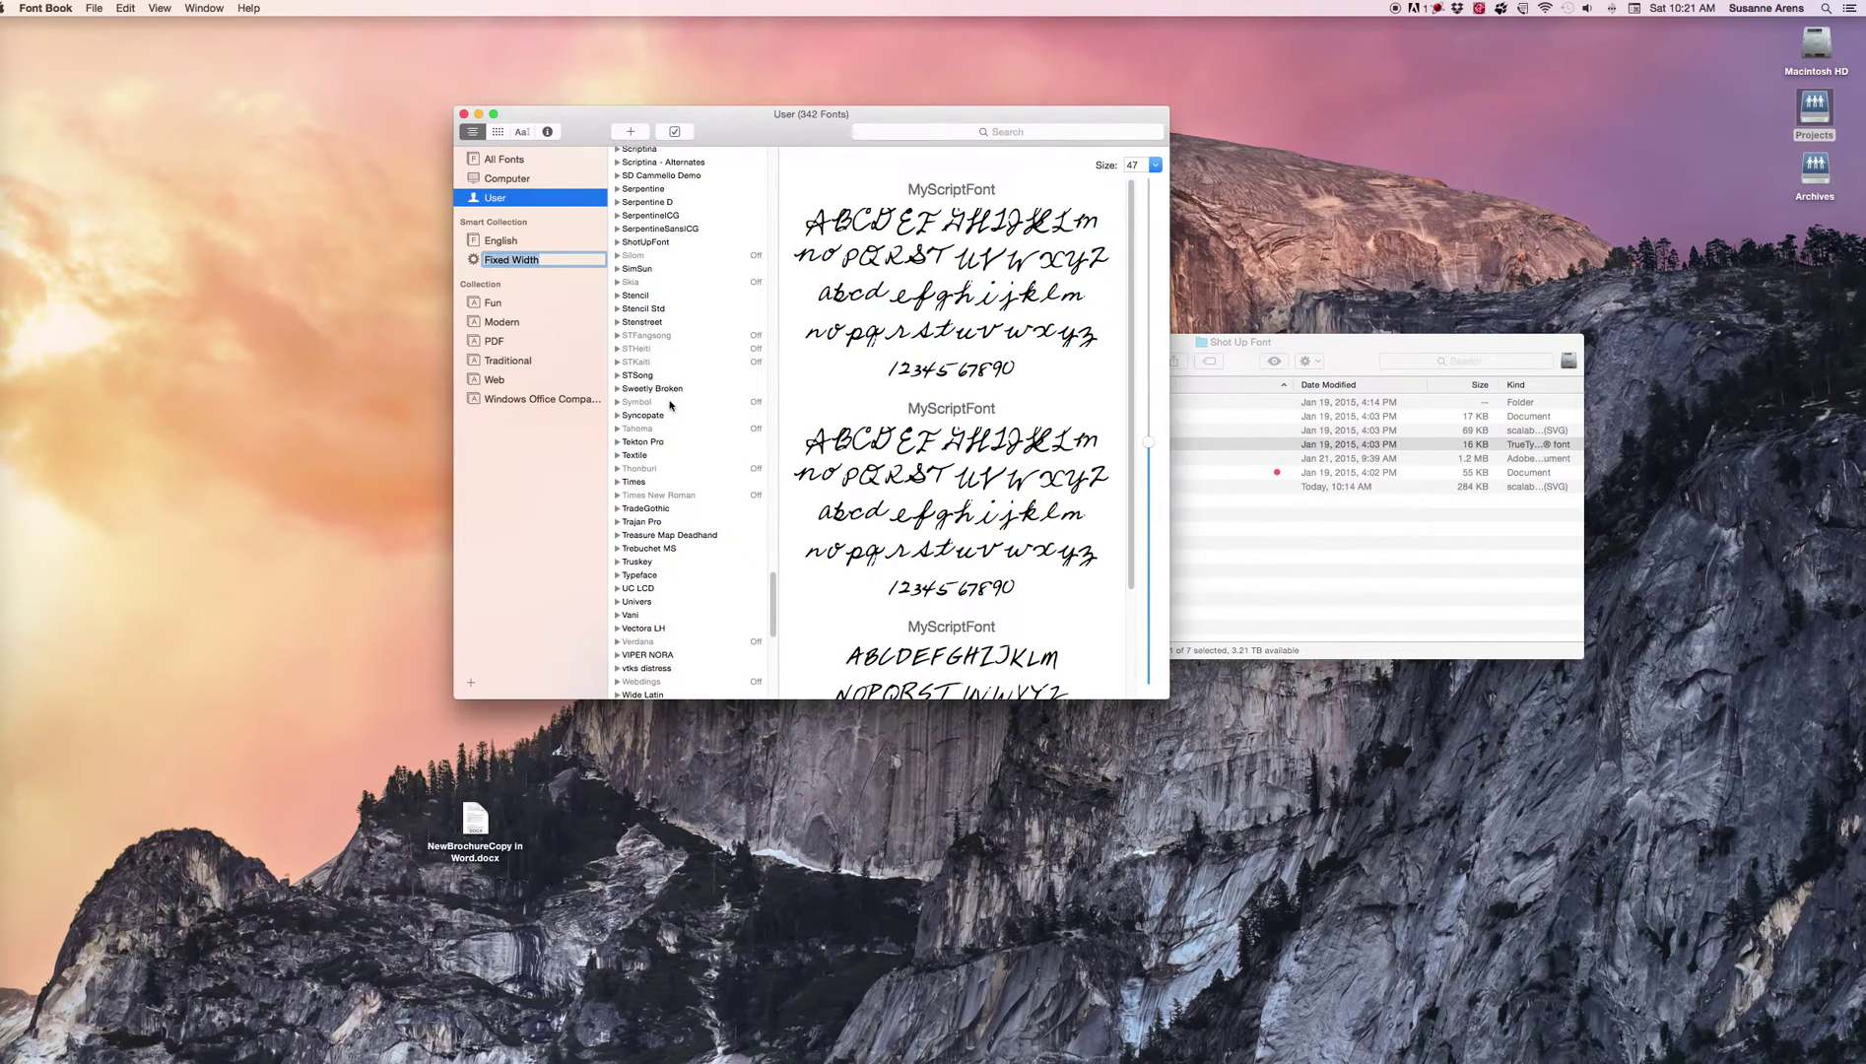
{"action": "scroll", "coordinate": [670, 315], "scroll_direction": "up", "scroll_amount": 2}
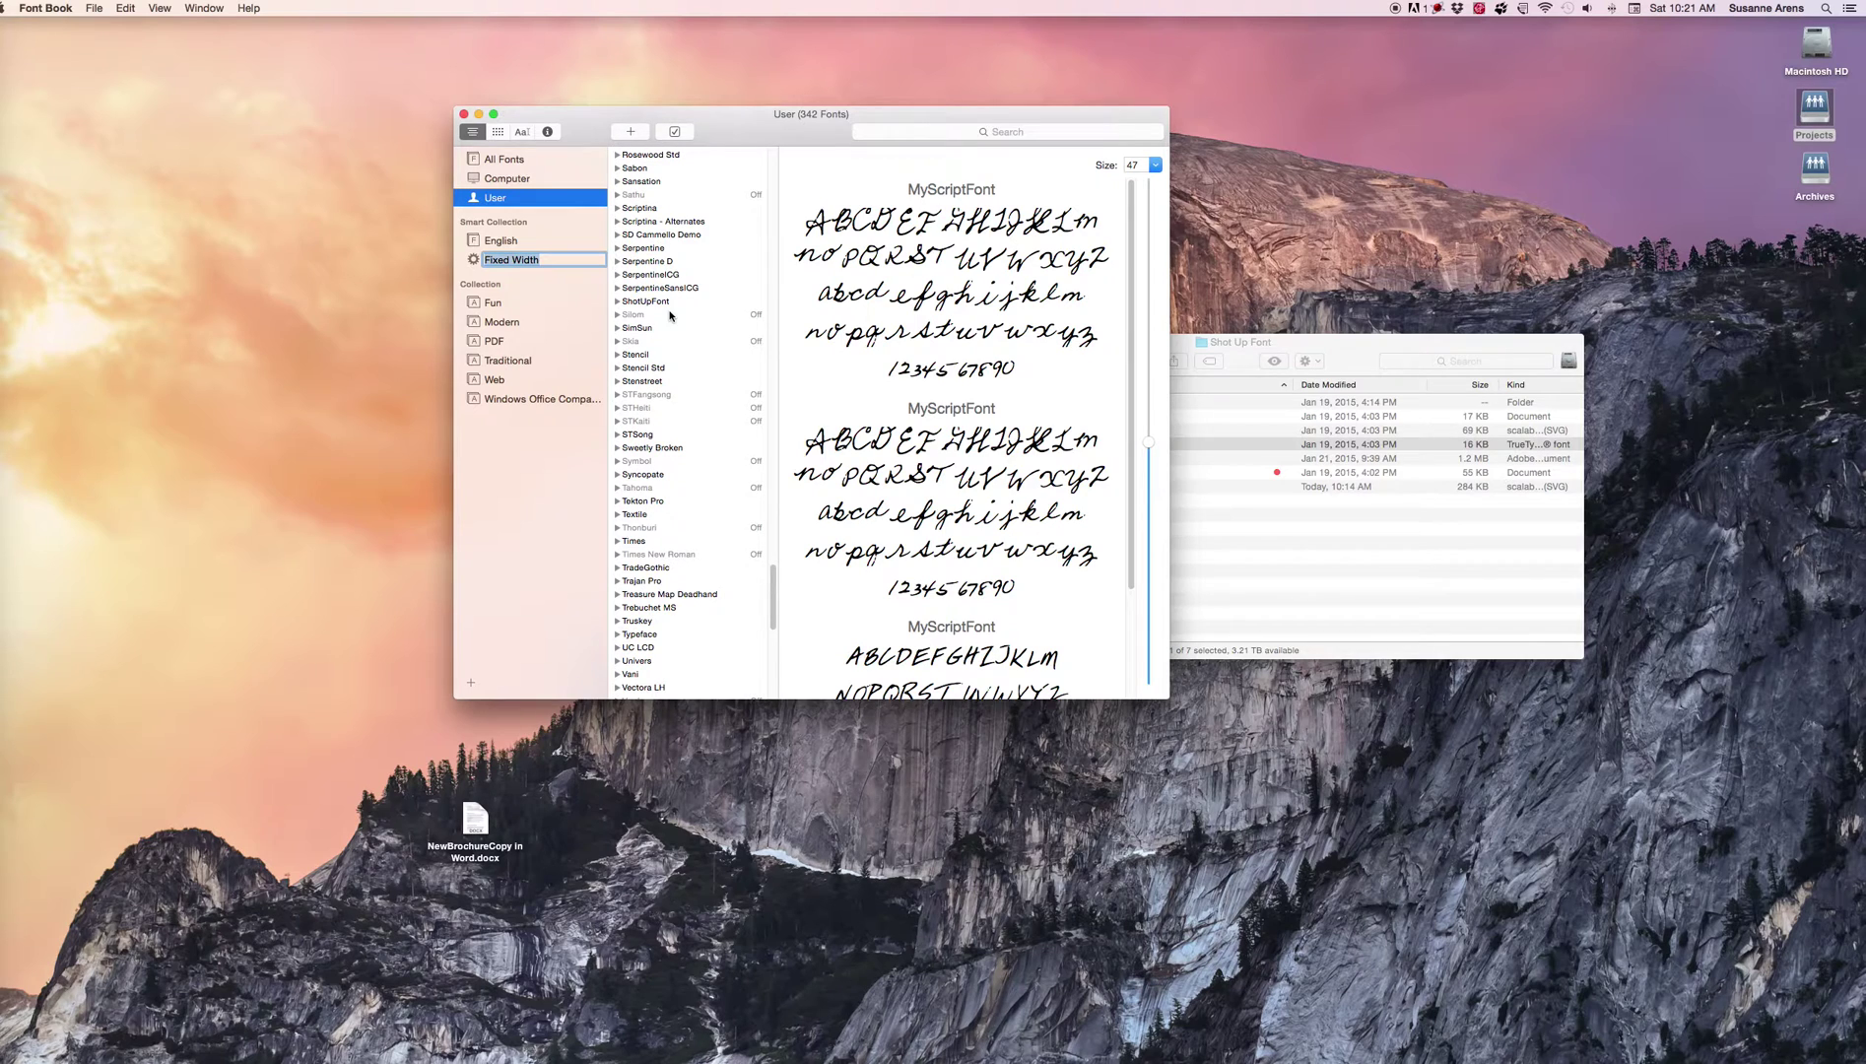
{"action": "left_click", "coordinate": [669, 301]}
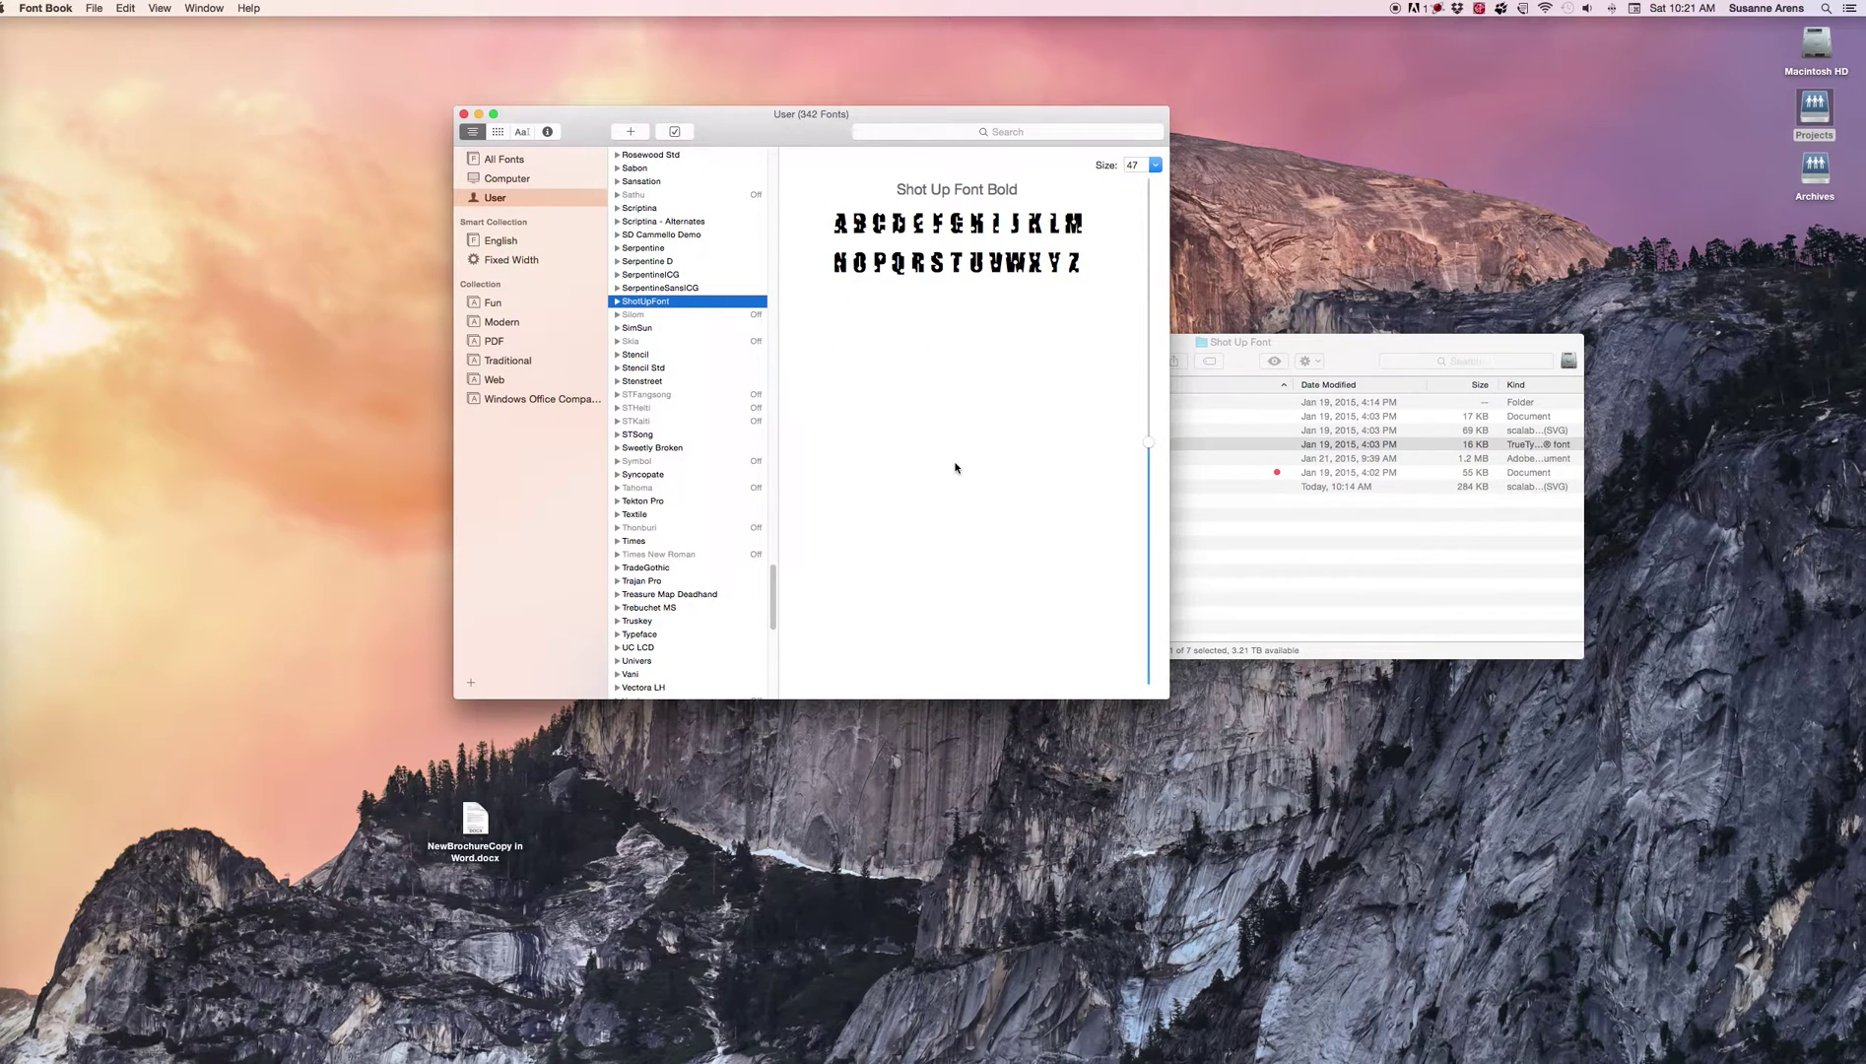
- Create a new letter-size document with a text area reading 'this is my test shot up font'
{"action": "left_click", "coordinate": [4, 317]}
{"action": "key", "text": "super+n"}
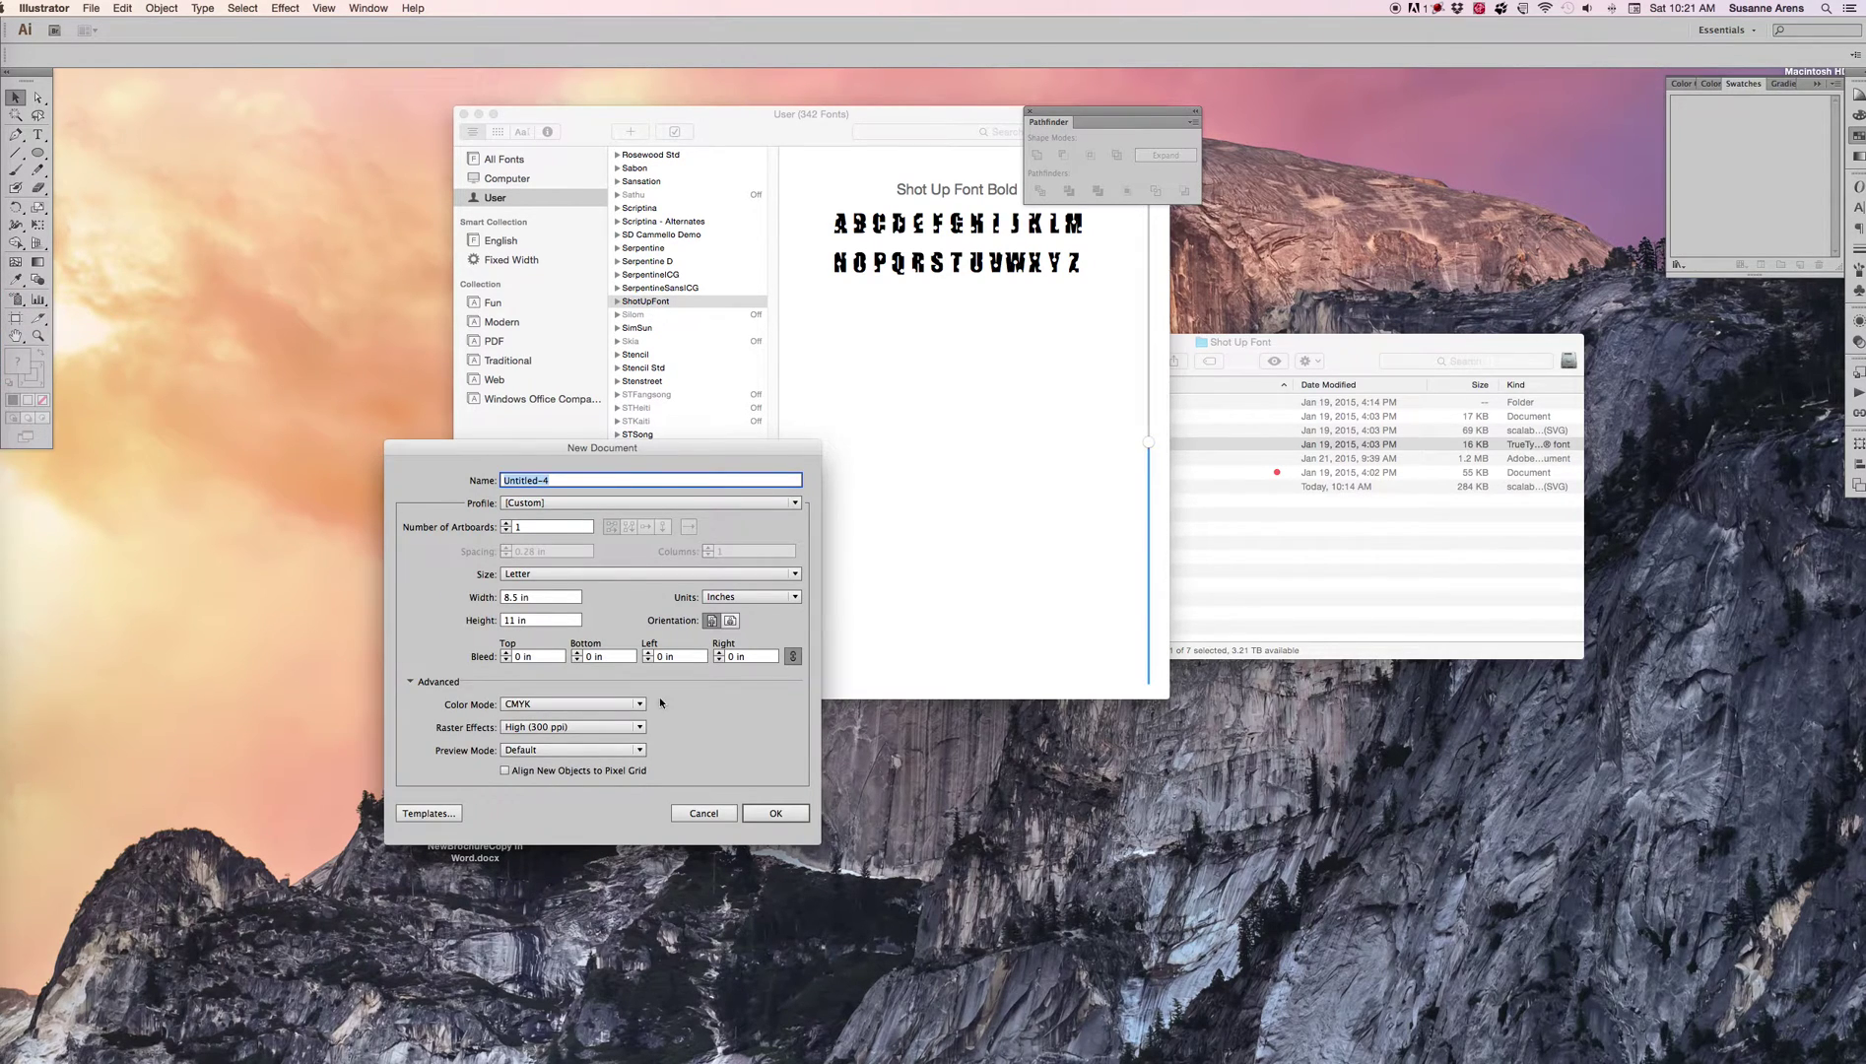
{"action": "left_click", "coordinate": [778, 816]}
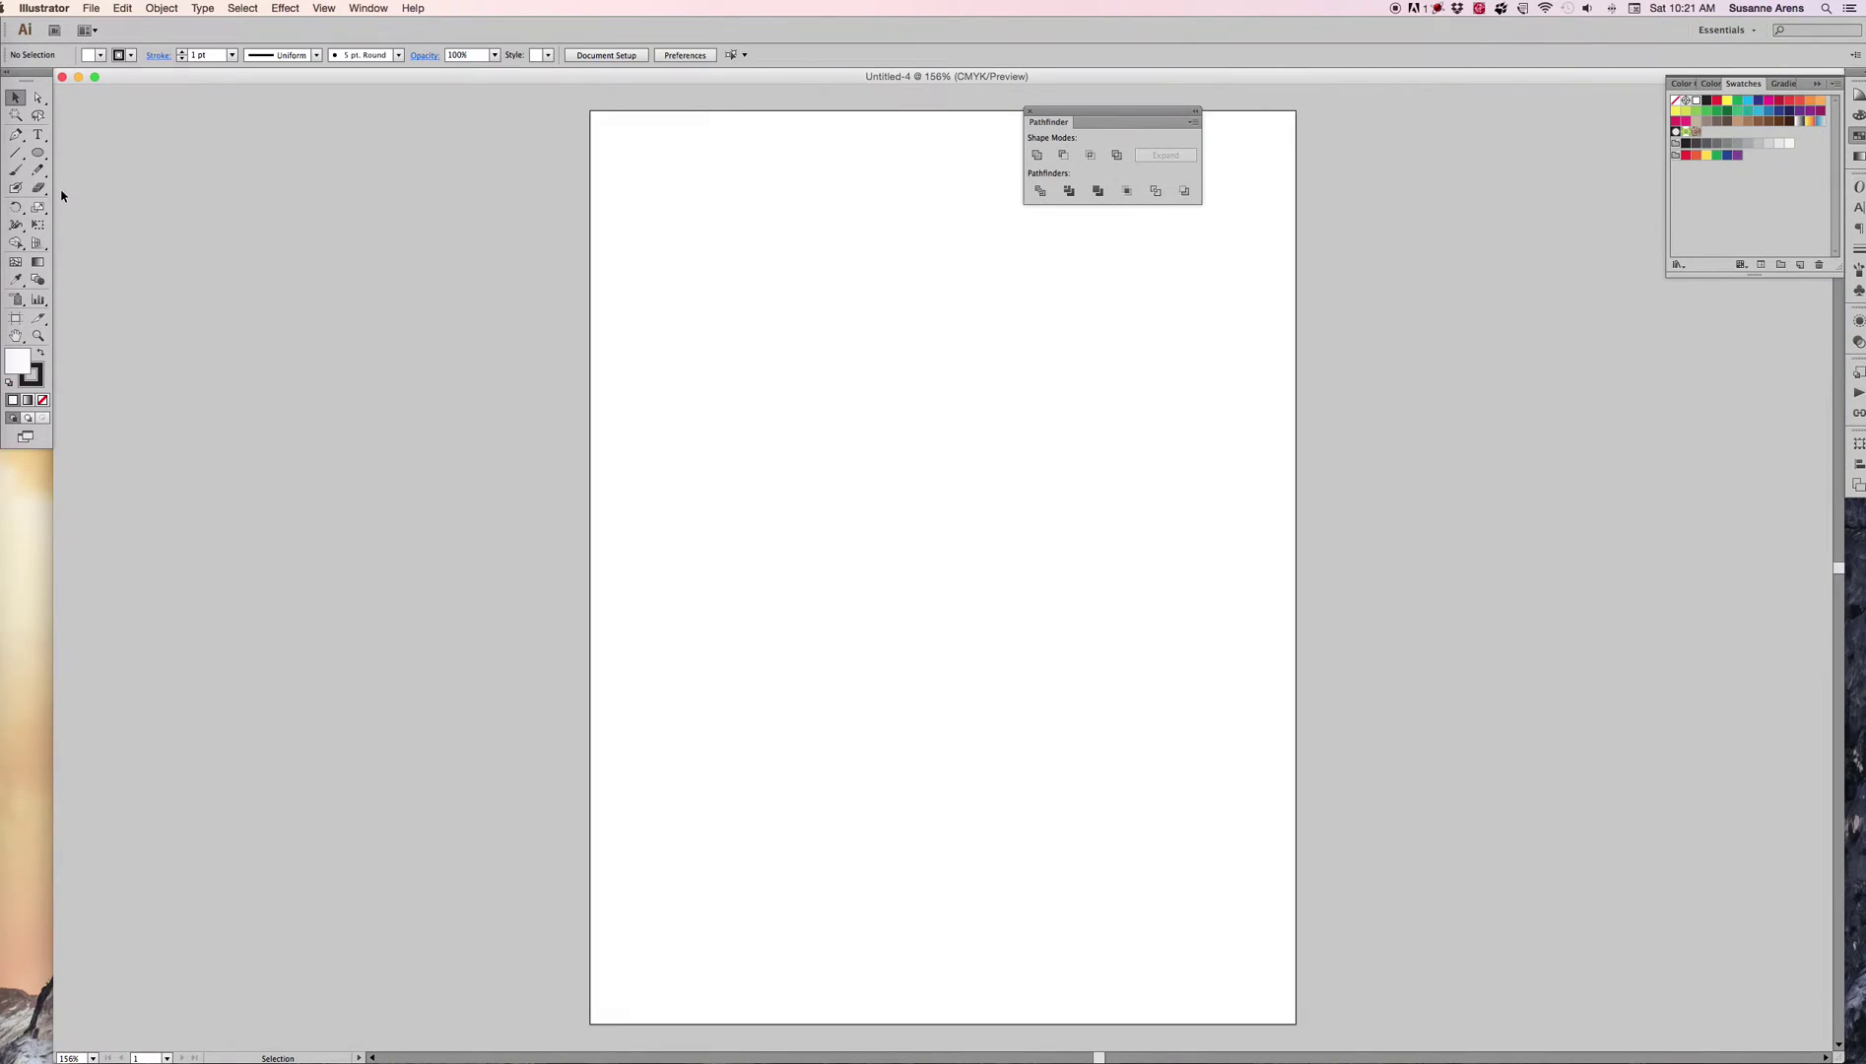
{"action": "left_click", "coordinate": [38, 134]}
{"action": "left_click_drag", "start_coordinate": [752, 466], "coordinate": [1160, 694]}
{"action": "type", "text": "thi"}
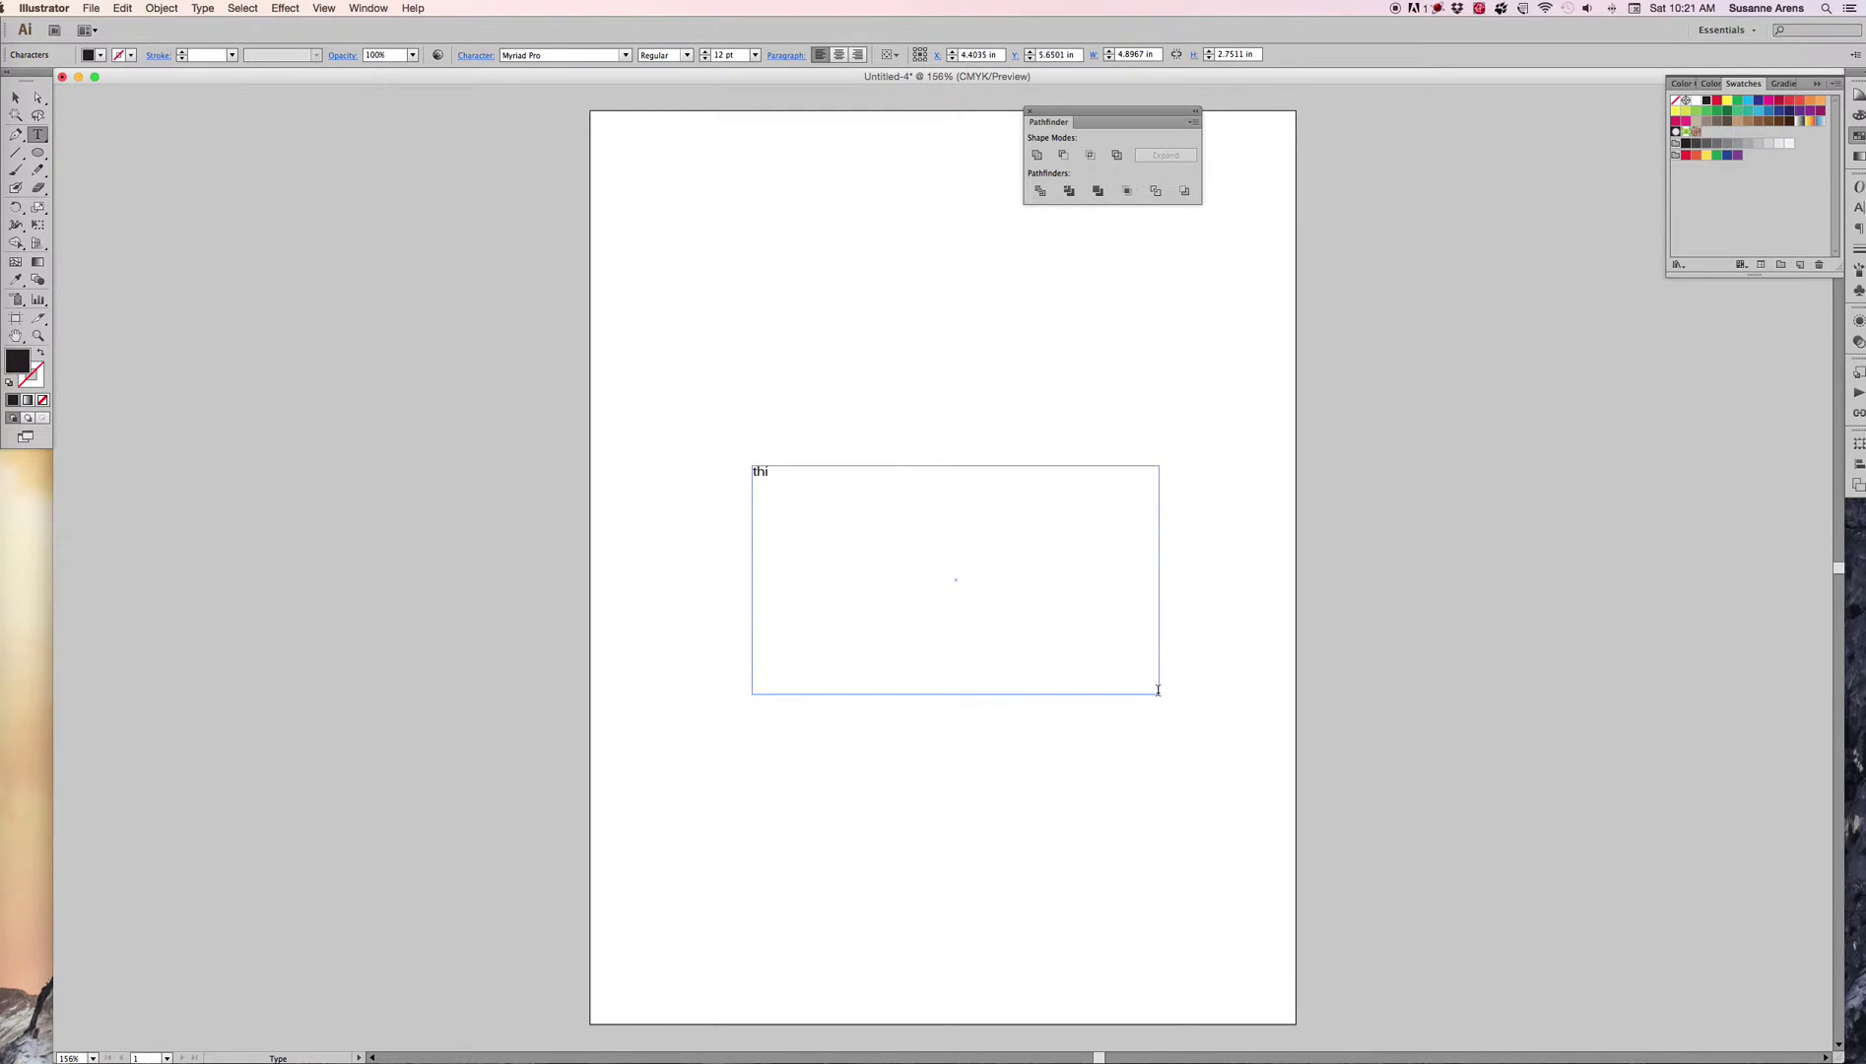
{"action": "type", "text": "s is my test shot up font"}
- Set all the text in Shot Up Font Bold by typing 'Sho' in the font field
{"action": "key", "text": "super+a"}
{"action": "left_click", "coordinate": [627, 57]}
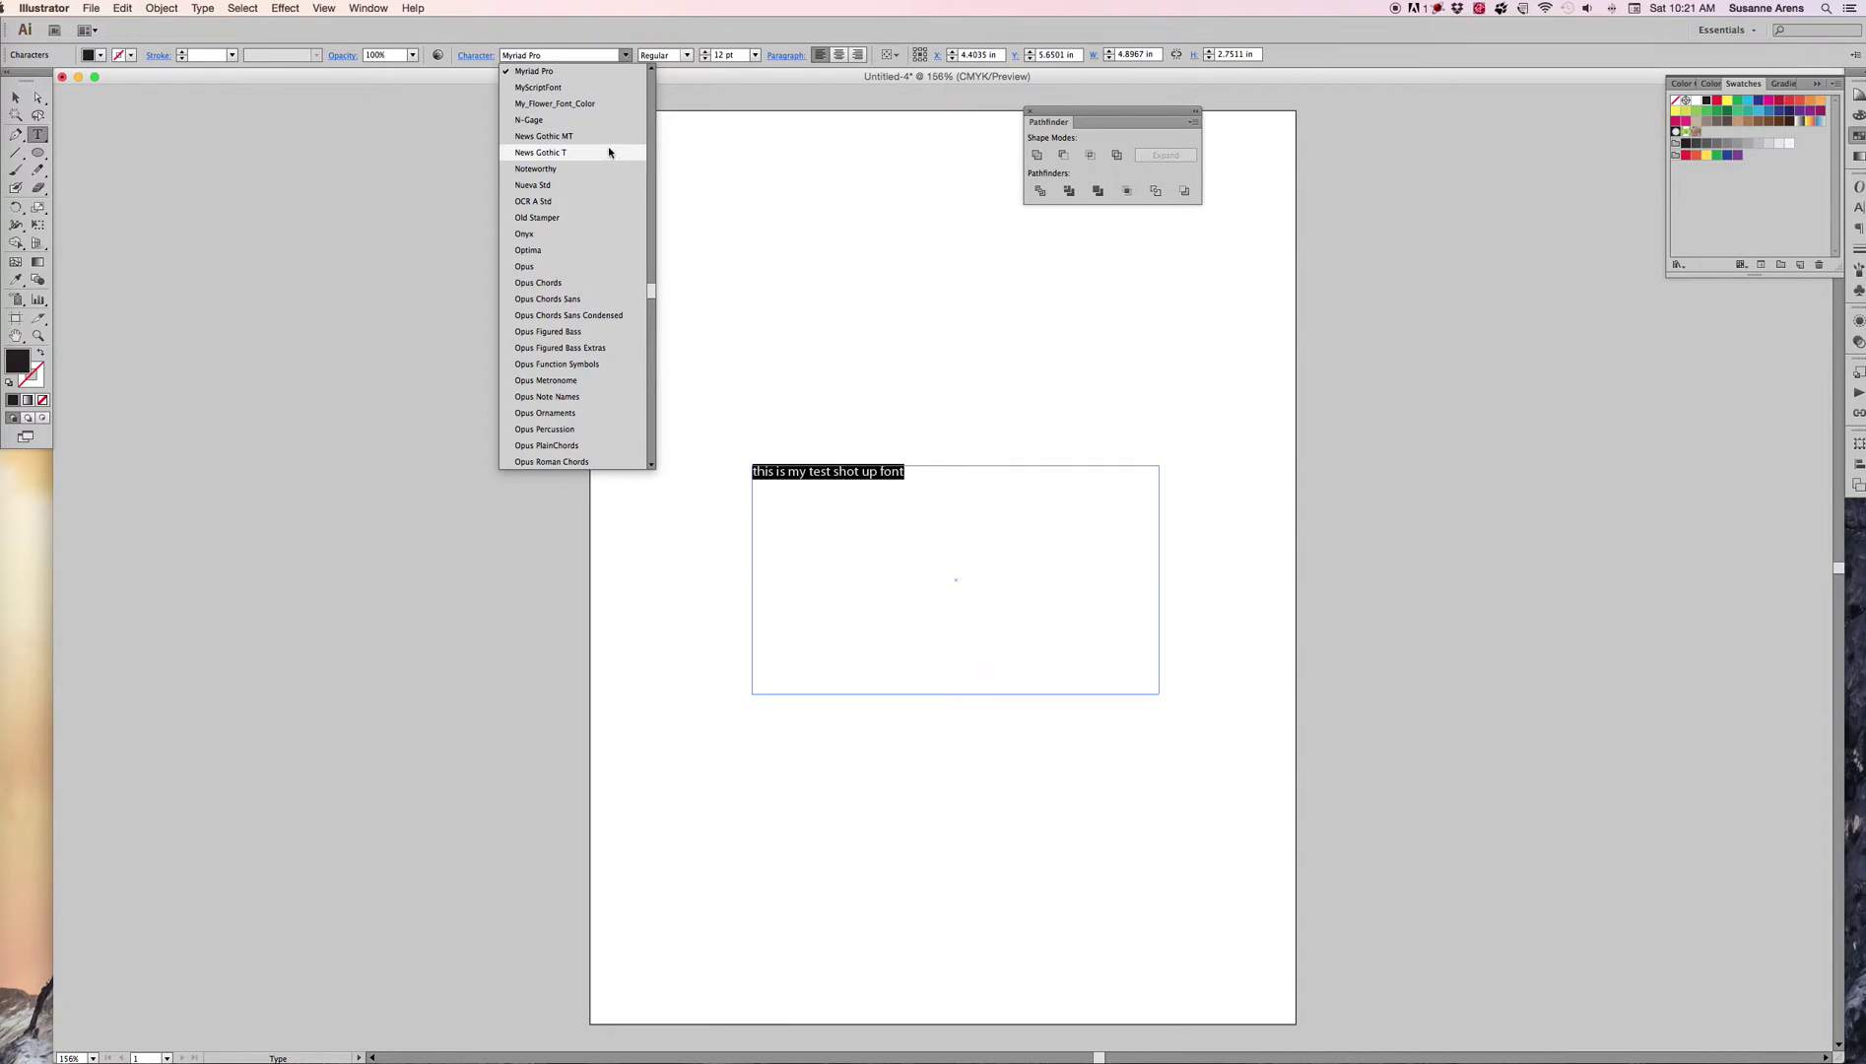
{"action": "scroll", "coordinate": [617, 321], "scroll_direction": "down", "scroll_amount": 5}
{"action": "scroll", "coordinate": [617, 322], "scroll_direction": "up", "scroll_amount": 15}
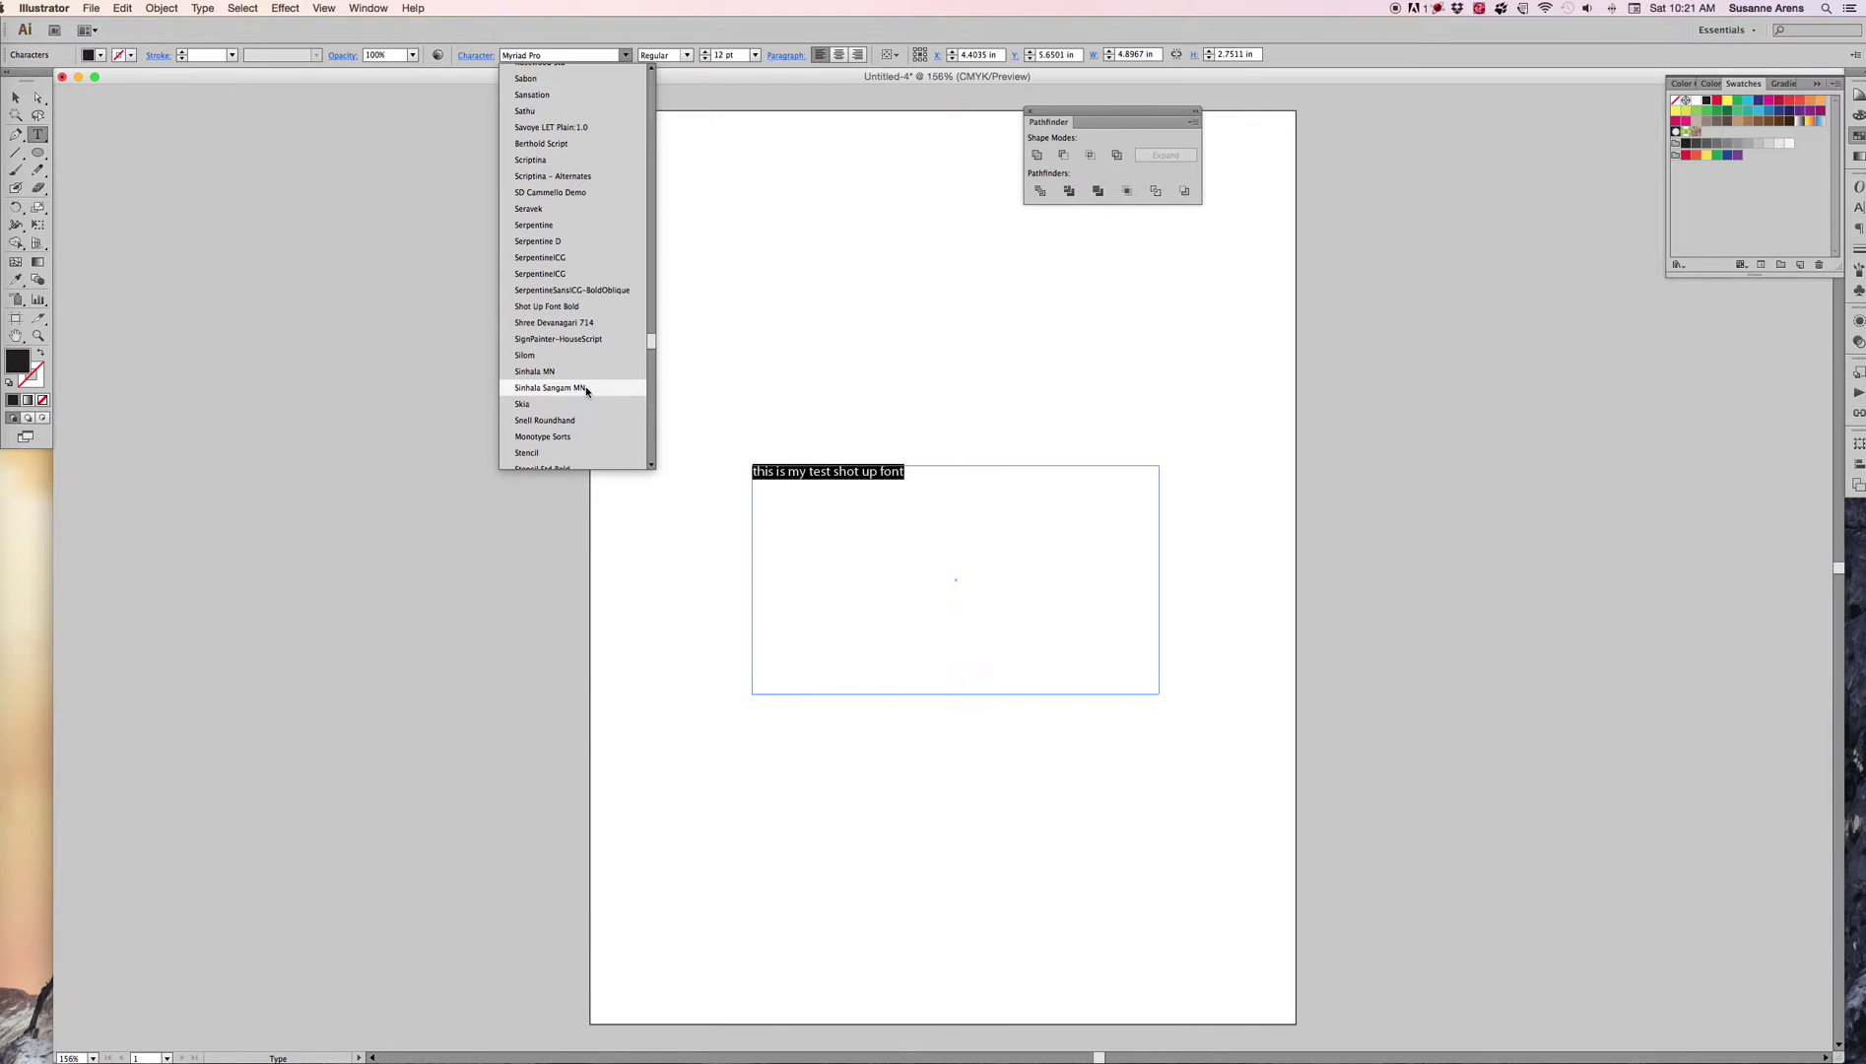
{"action": "scroll", "coordinate": [585, 390], "scroll_direction": "up", "scroll_amount": 5}
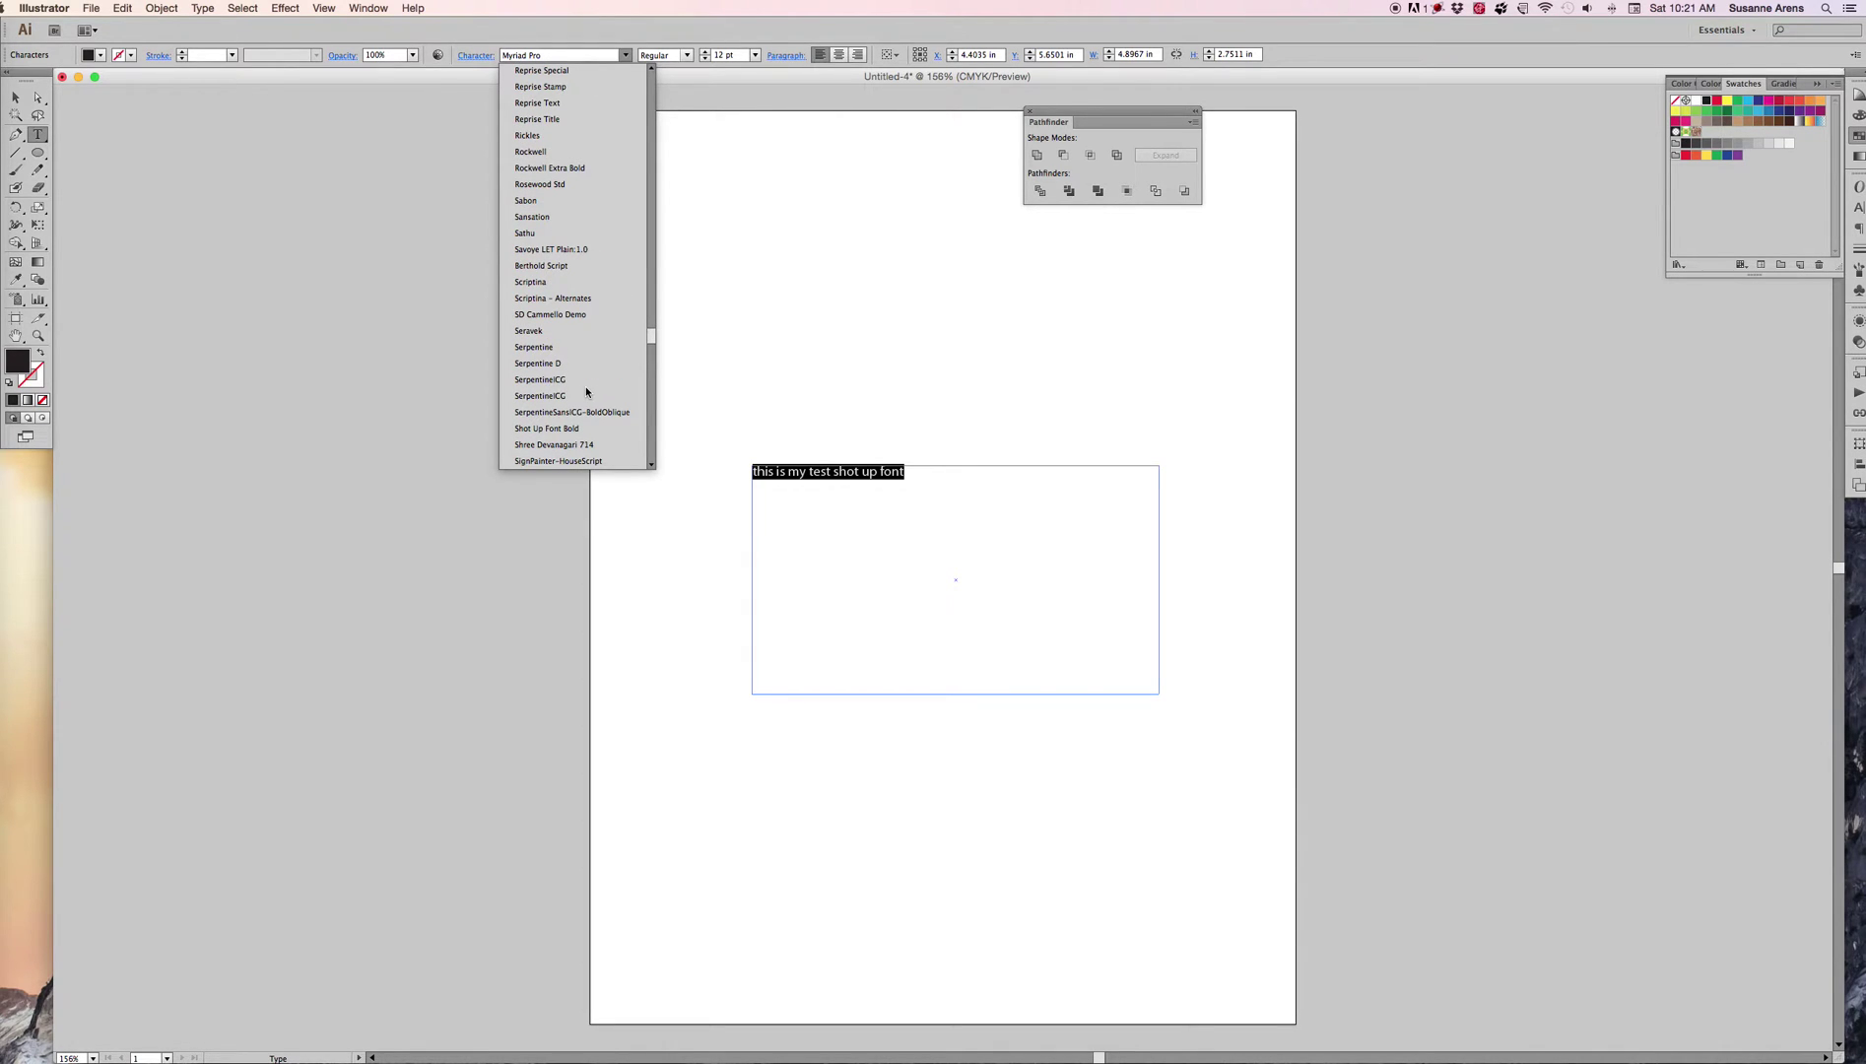
{"action": "scroll", "coordinate": [586, 391], "scroll_direction": "up", "scroll_amount": 4}
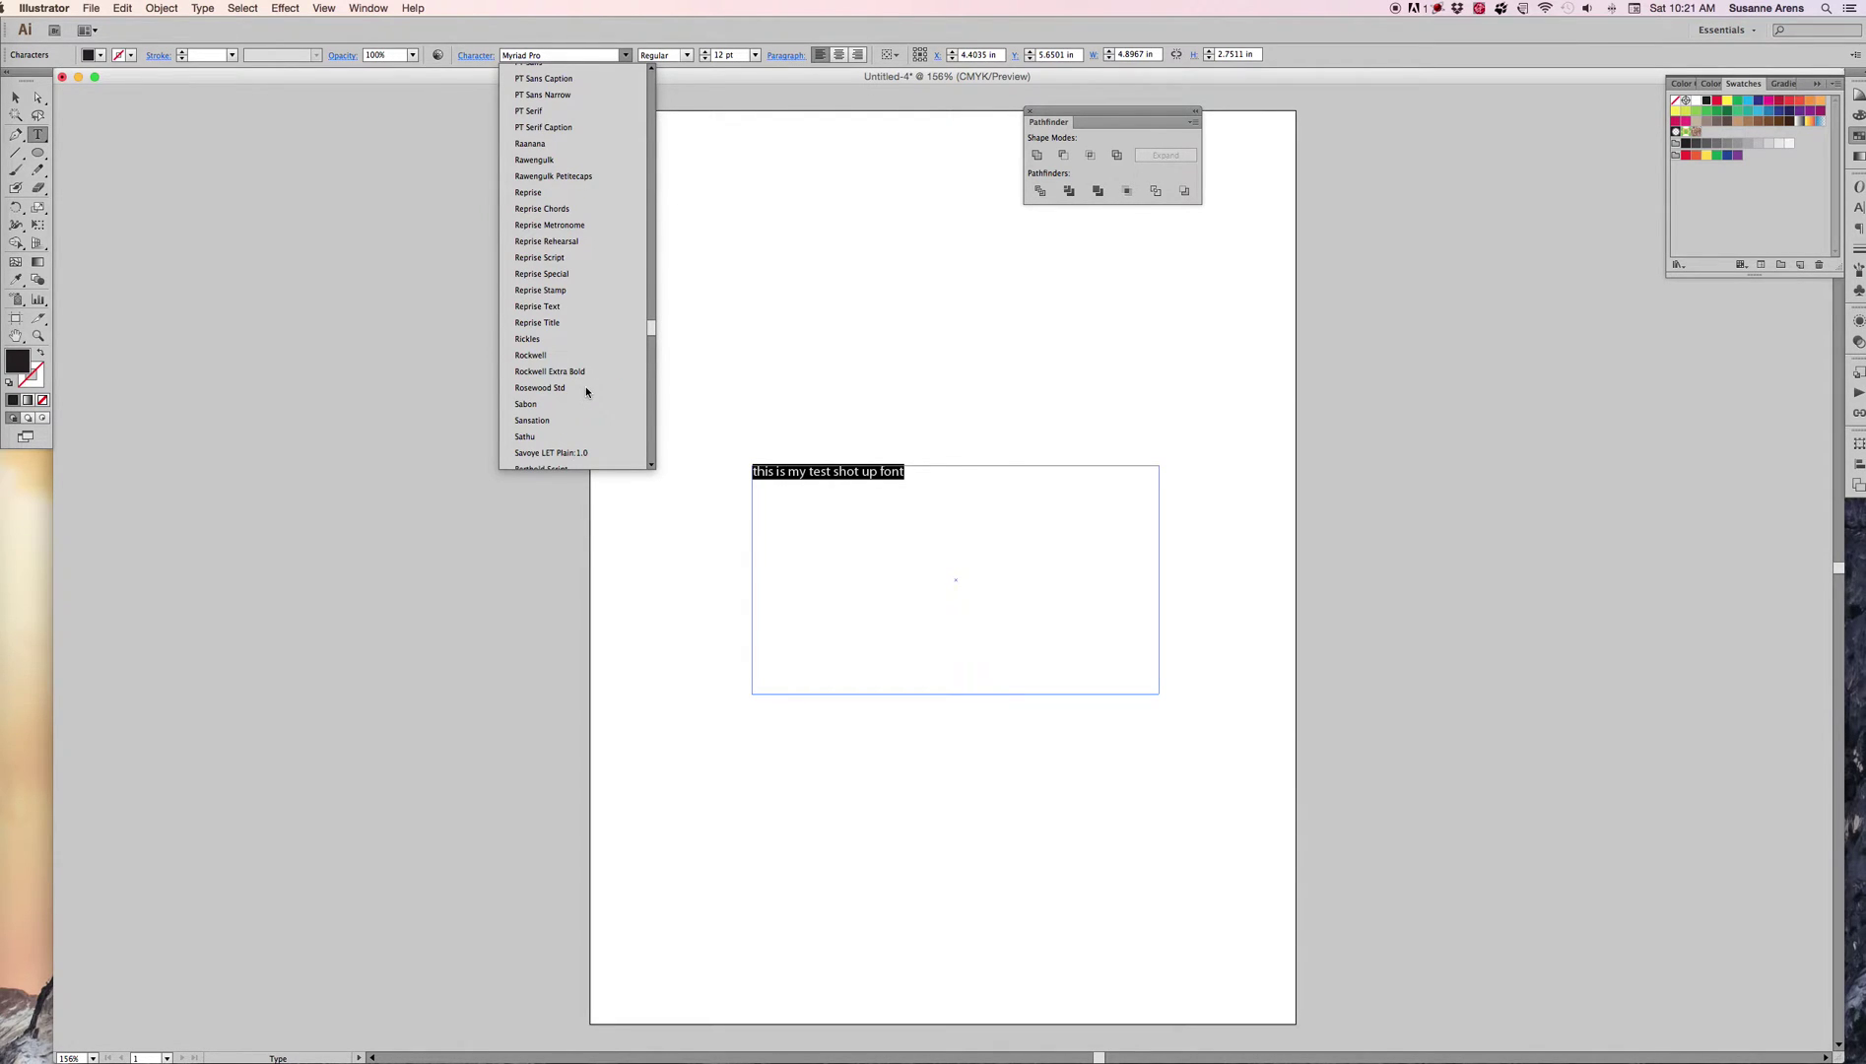
{"action": "left_click", "coordinate": [522, 39]}
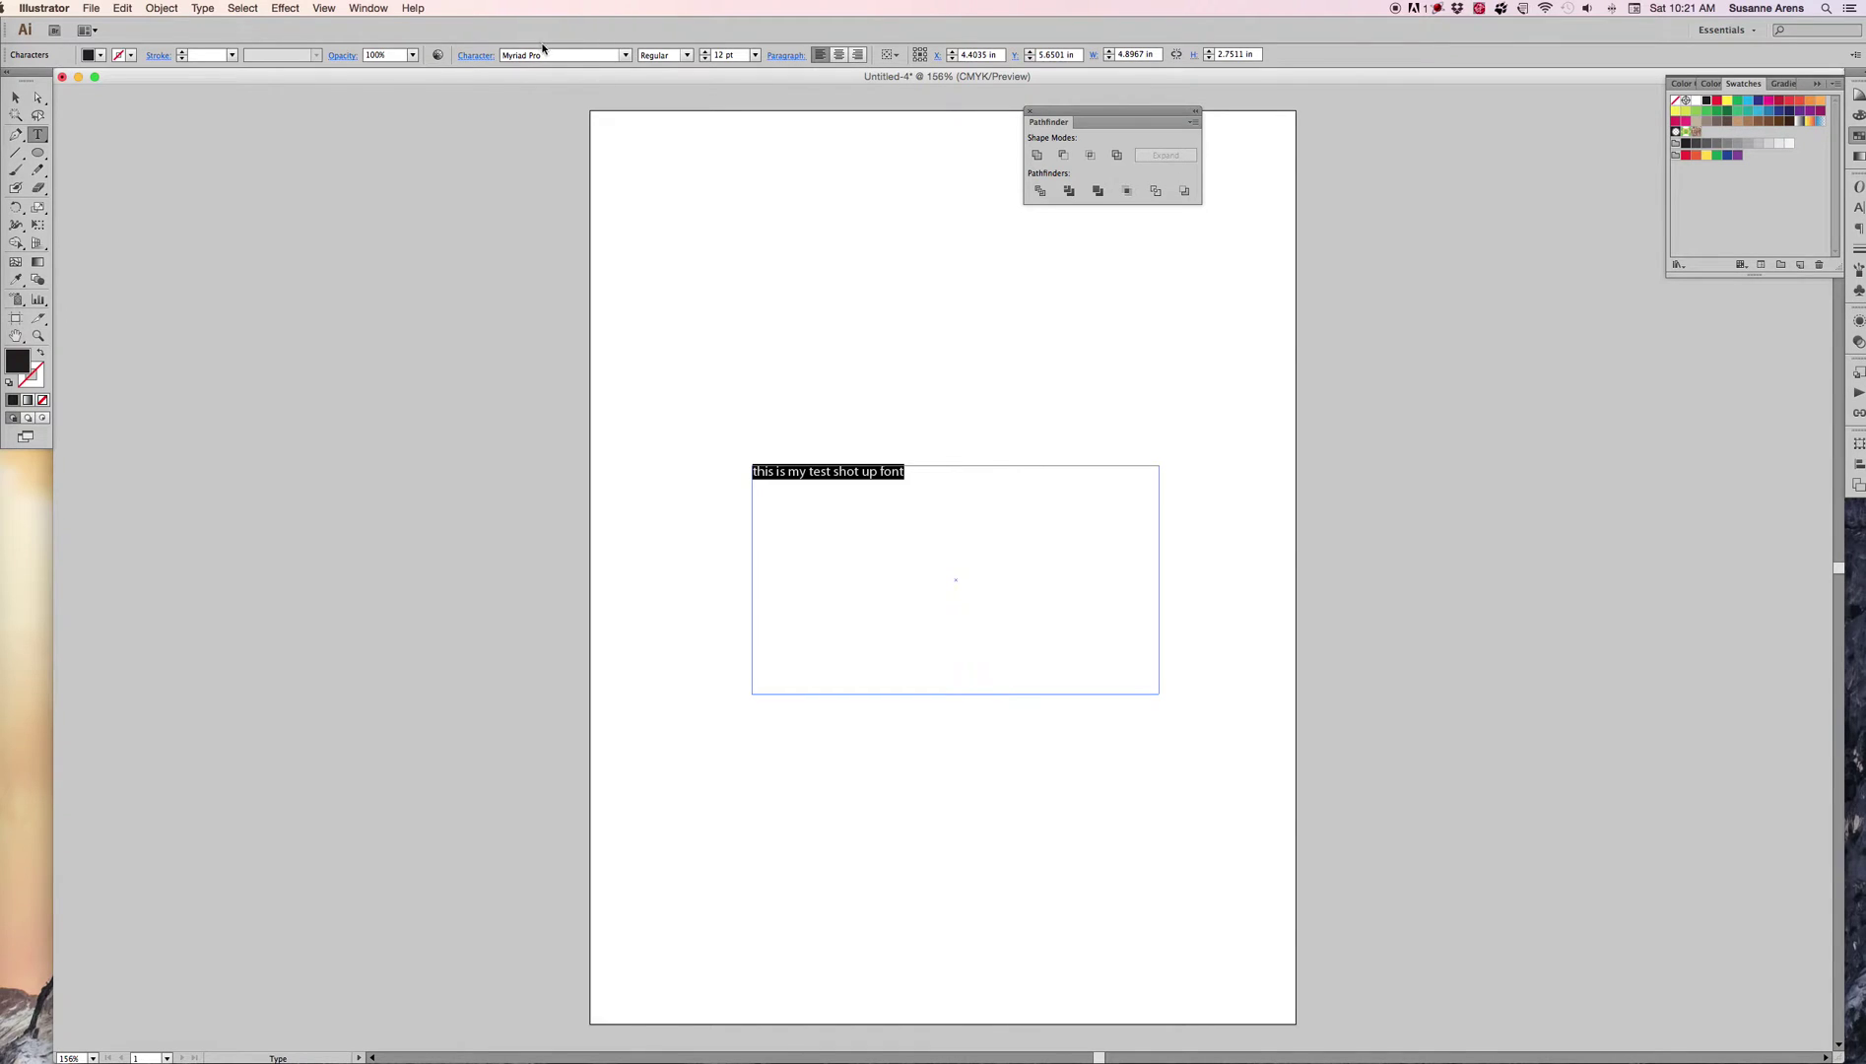
{"action": "left_click", "coordinate": [500, 50]}
{"action": "type", "text": "Sho"}
{"action": "key", "text": "Return"}
- Enlarge the text to about 54 pt and color it green
{"action": "key", "text": "super+shift+period"}
{"action": "key", "text": "super+shift+period"}
{"action": "key", "text": "super+shift+period"}
{"action": "key", "text": "super+shift+period"}
{"action": "key", "text": "super+shift+period"}
{"action": "key", "text": "super+shift+period"}
{"action": "key", "text": "super+shift+period"}
{"action": "key", "text": "super+shift+period"}
{"action": "key", "text": "super+shift+period"}
{"action": "key", "text": "super+shift+period"}
{"action": "key", "text": "super+shift+period"}
{"action": "key", "text": "super+shift+period"}
{"action": "key", "text": "super+shift+period"}
{"action": "key", "text": "super+shift+period"}
{"action": "key", "text": "super+shift+period"}
{"action": "key", "text": "super+shift+period"}
{"action": "key", "text": "super+shift+period"}
{"action": "key", "text": "super+shift+period"}
{"action": "key", "text": "super+shift+period"}
{"action": "key", "text": "super+shift+period"}
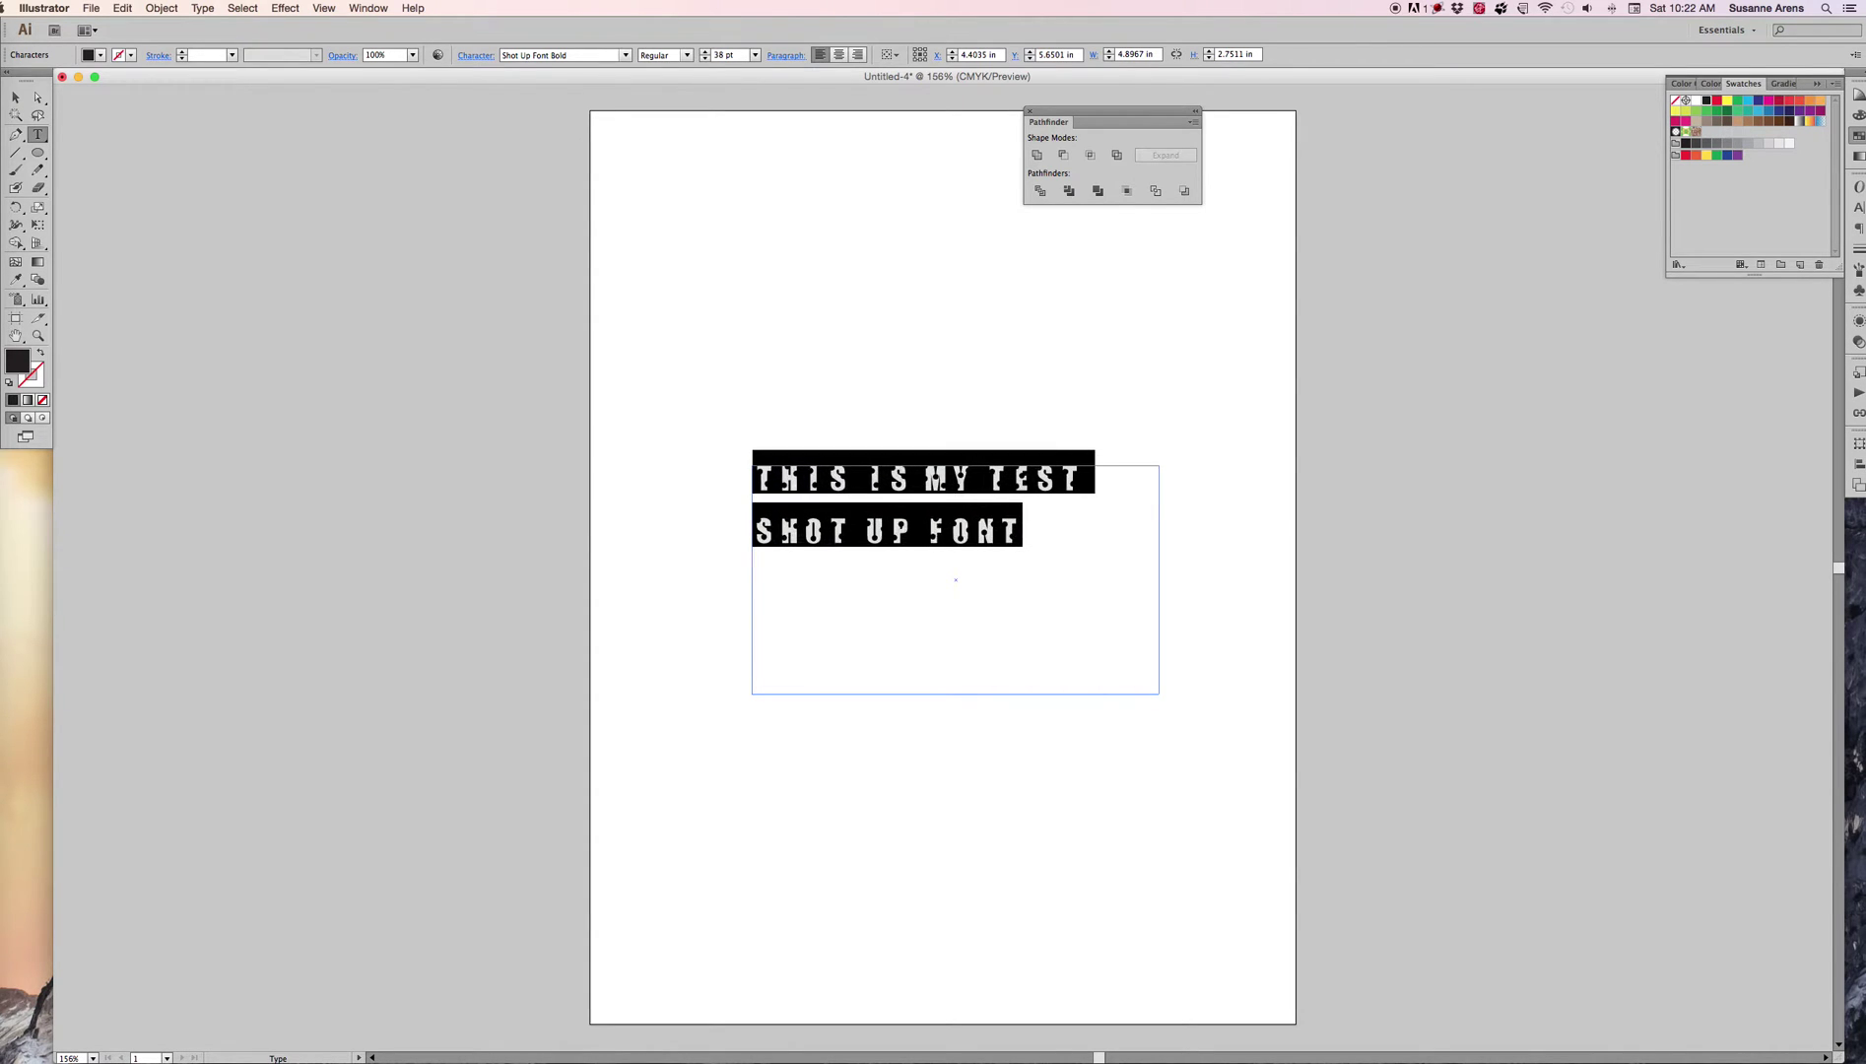
{"action": "key", "text": "super+shift+period"}
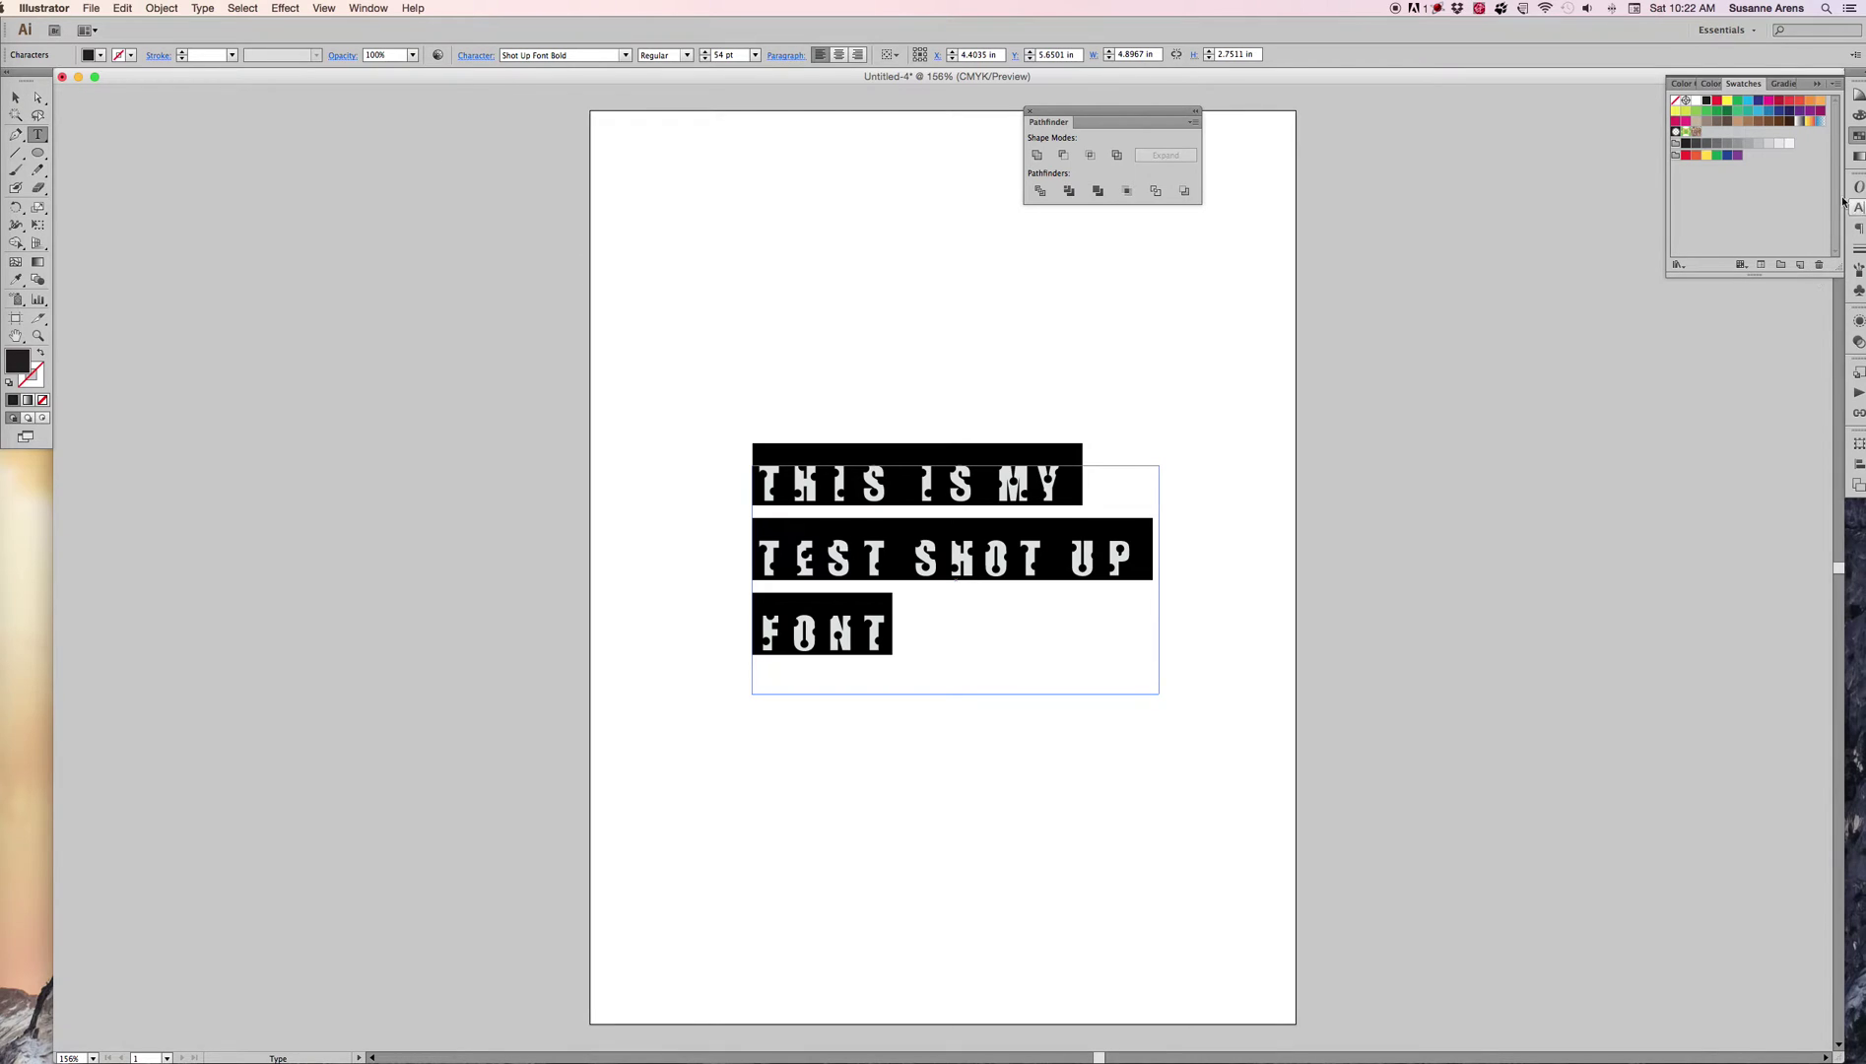
{"action": "left_click", "coordinate": [1718, 111]}
- Convert the whole text object to outlines and deselect it
{"action": "left_click", "coordinate": [1257, 488]}
{"action": "left_click", "coordinate": [13, 98]}
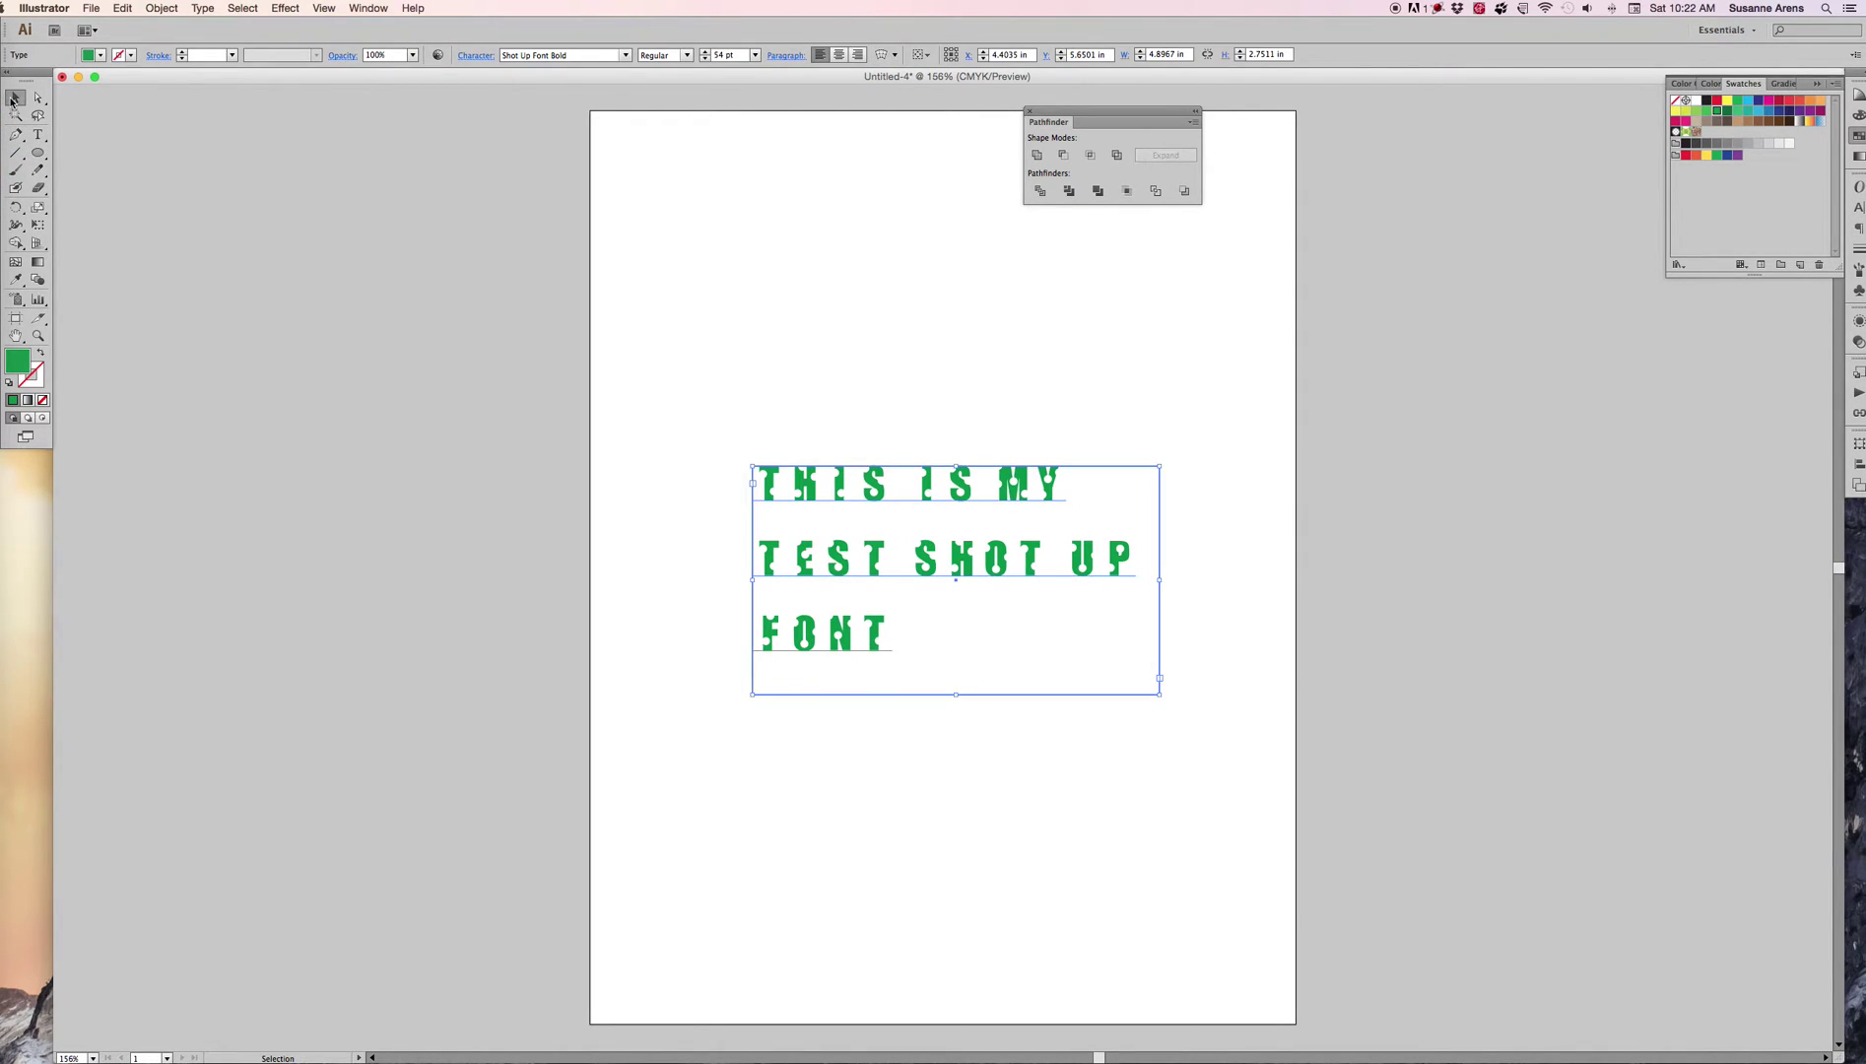
{"action": "key", "text": "shift+super+o"}
{"action": "left_click", "coordinate": [977, 381]}
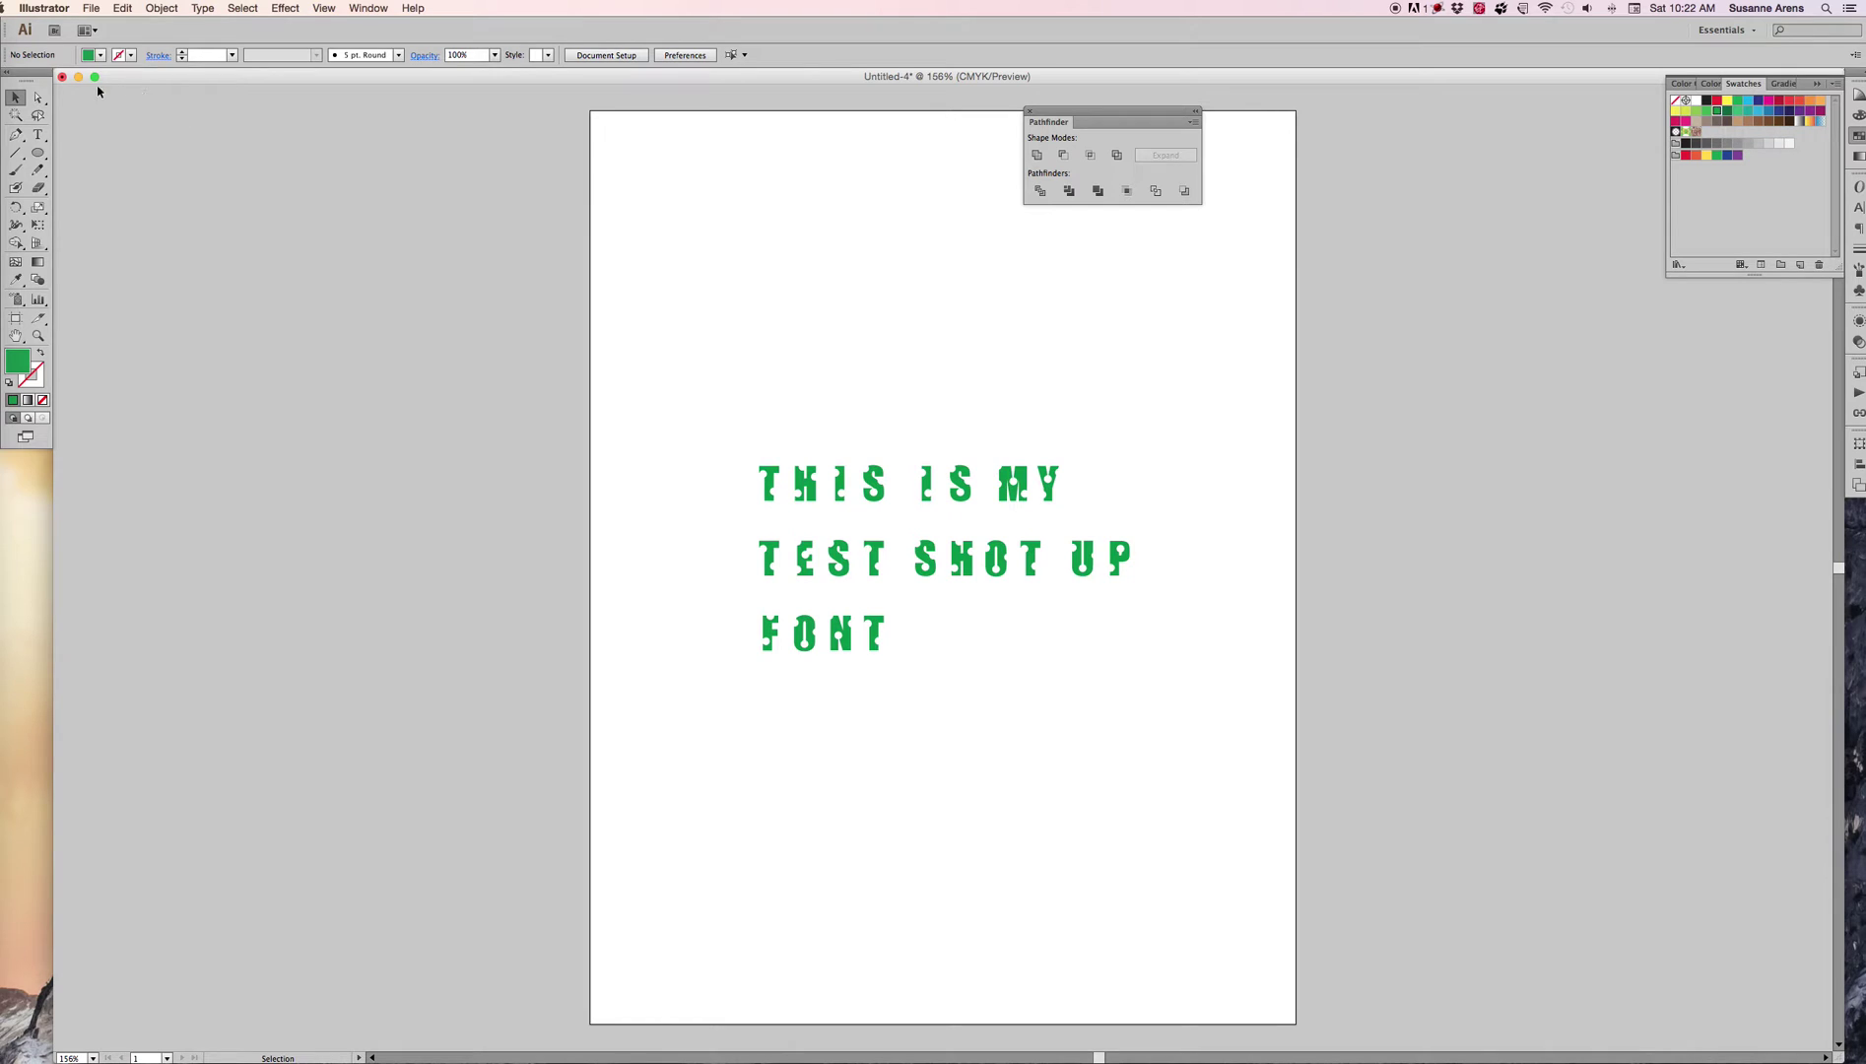
- Undo back to editable text and try a different font entered as 'Myanmar MNS'
{"action": "key", "text": "super+z"}
{"action": "key", "text": "super+z"}
{"action": "key", "text": "super+z"}
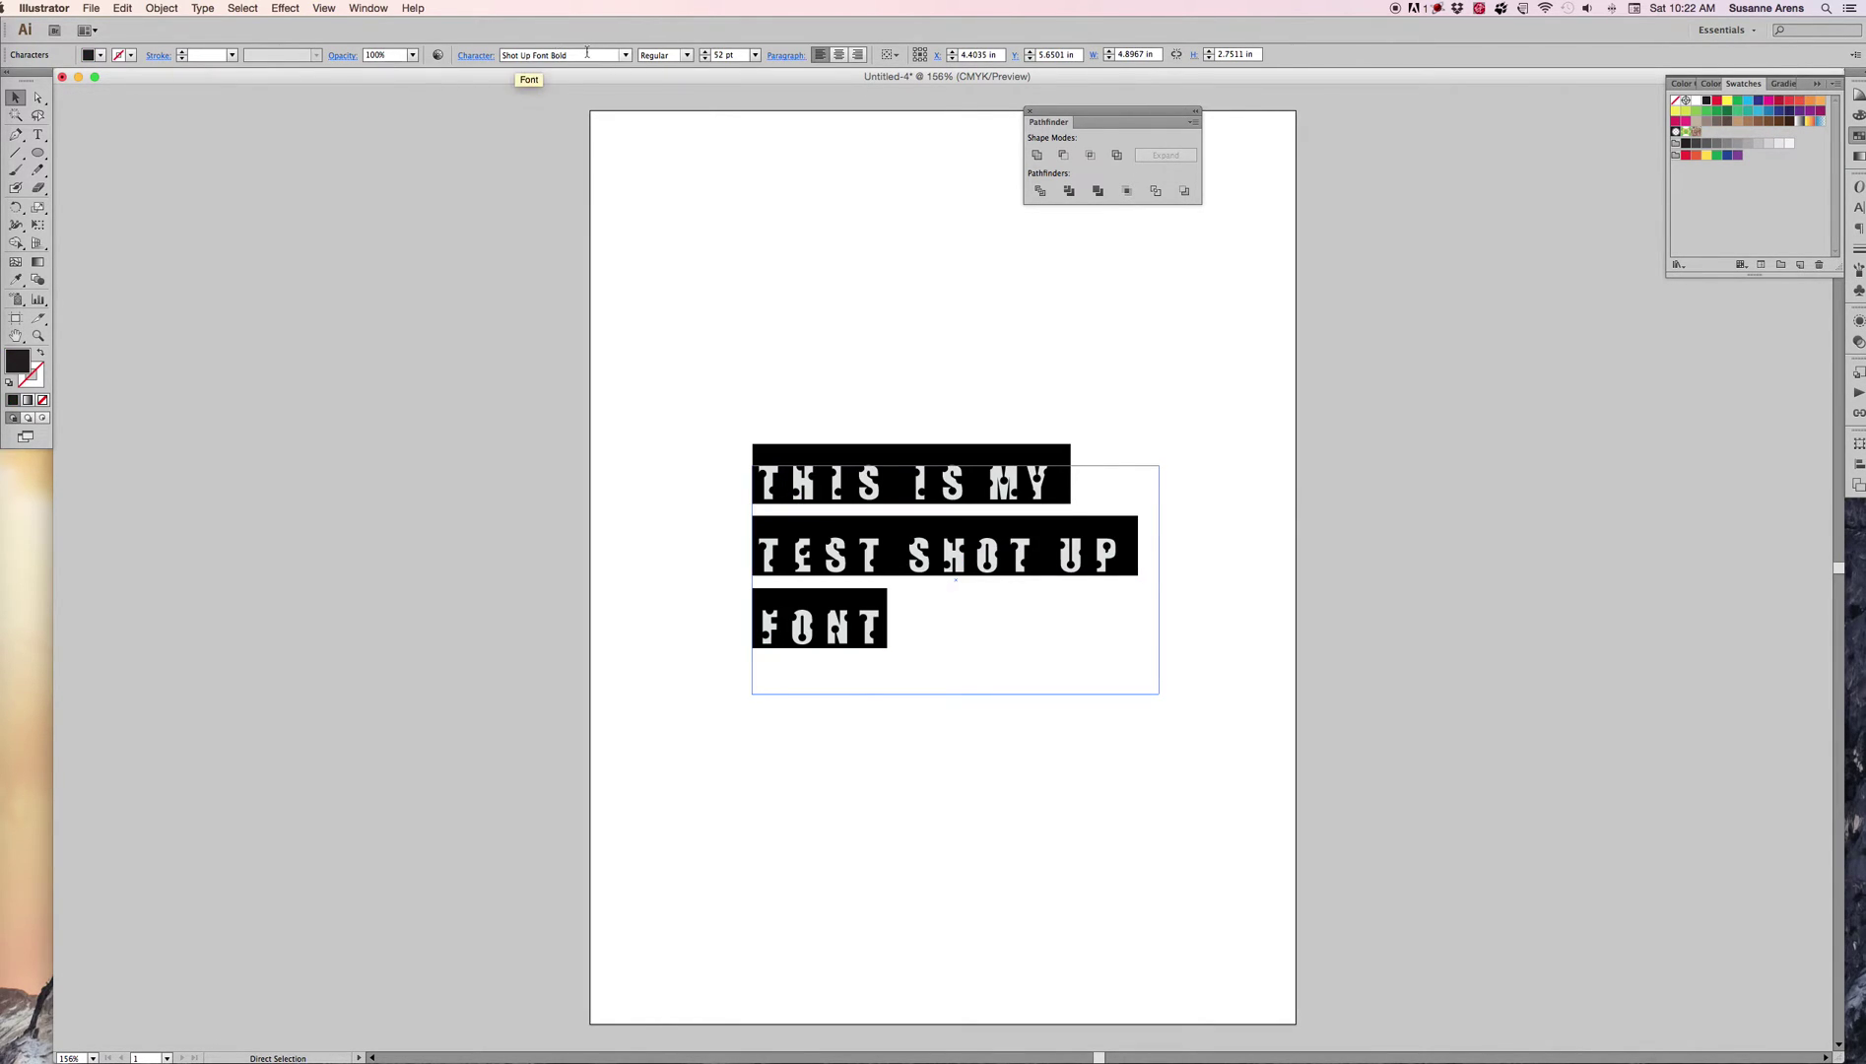
{"action": "left_click", "coordinate": [510, 56]}
{"action": "type", "text": "Myanmar MN"}
{"action": "type", "text": "S"}
{"action": "key", "text": "Return"}
{"action": "key", "text": "Escape"}
{"action": "left_click", "coordinate": [1107, 651]}
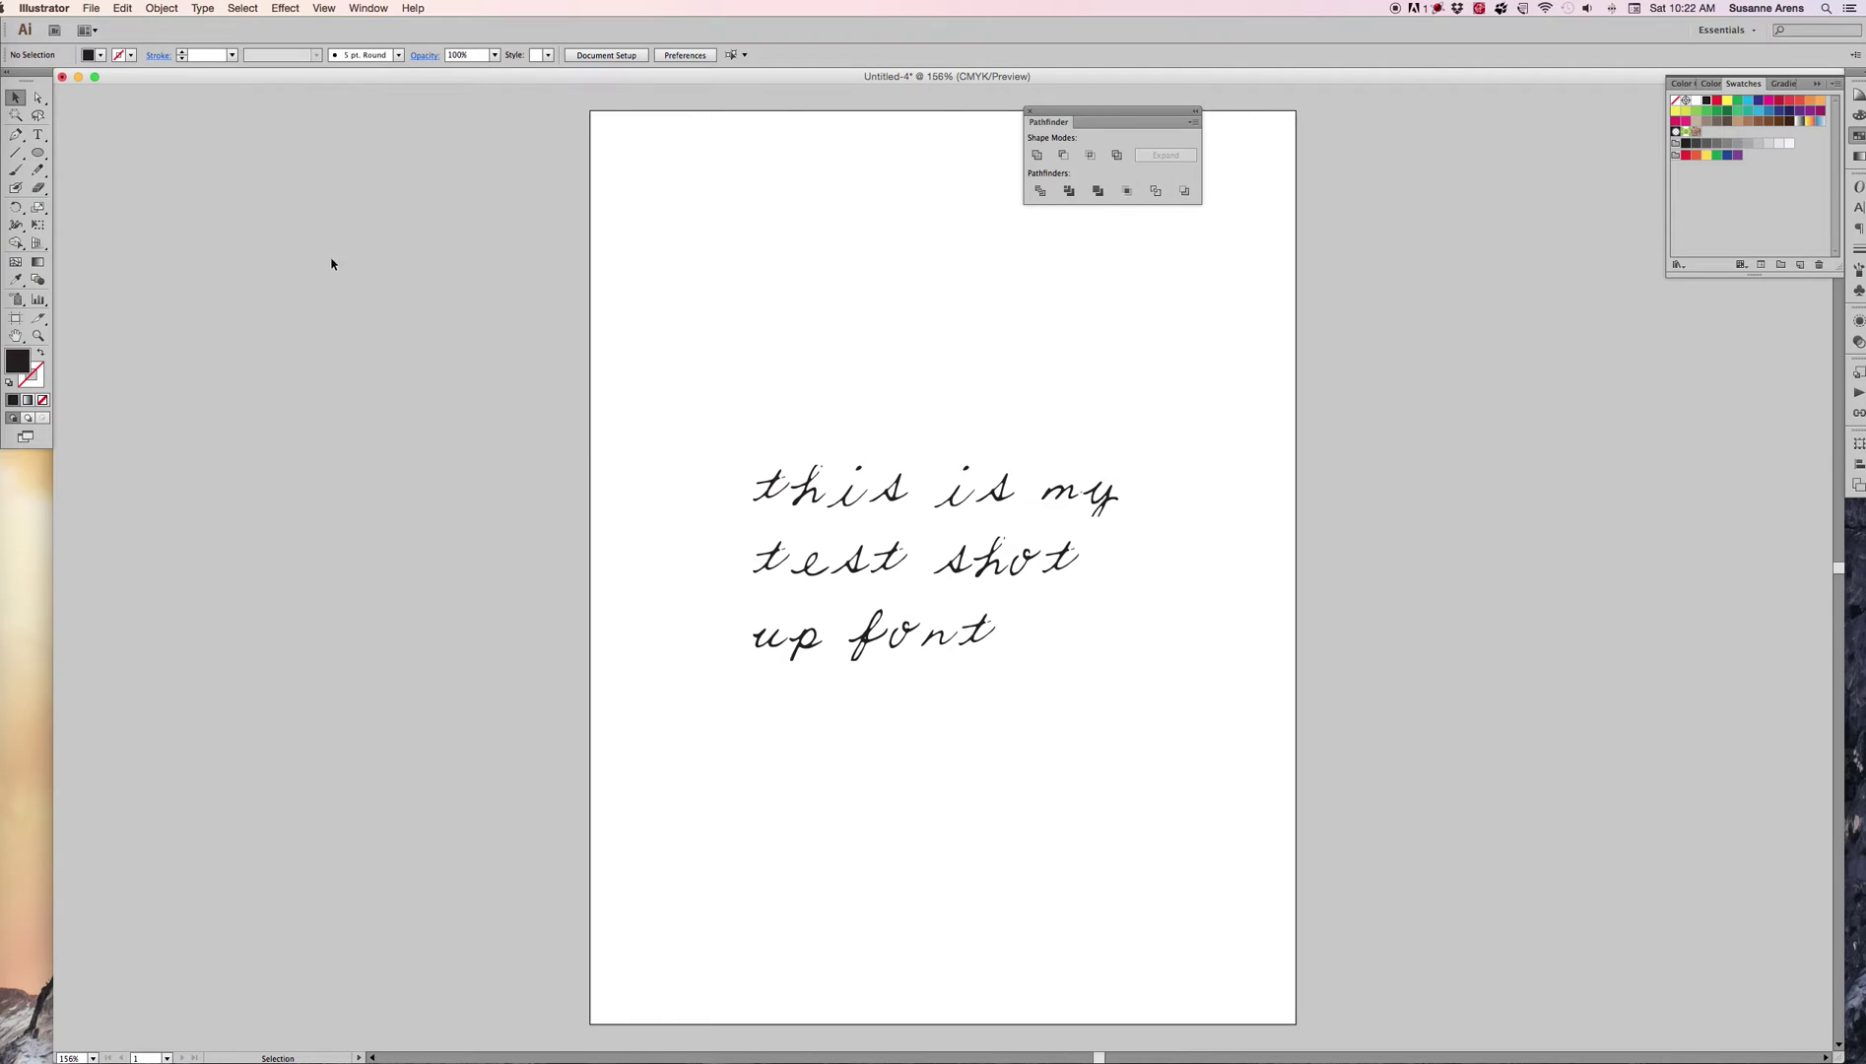
- Set the text in My_Flower_Font_Color at 50 pt and retype it as 'MY FLOWER FONT'
{"action": "key", "text": "t"}
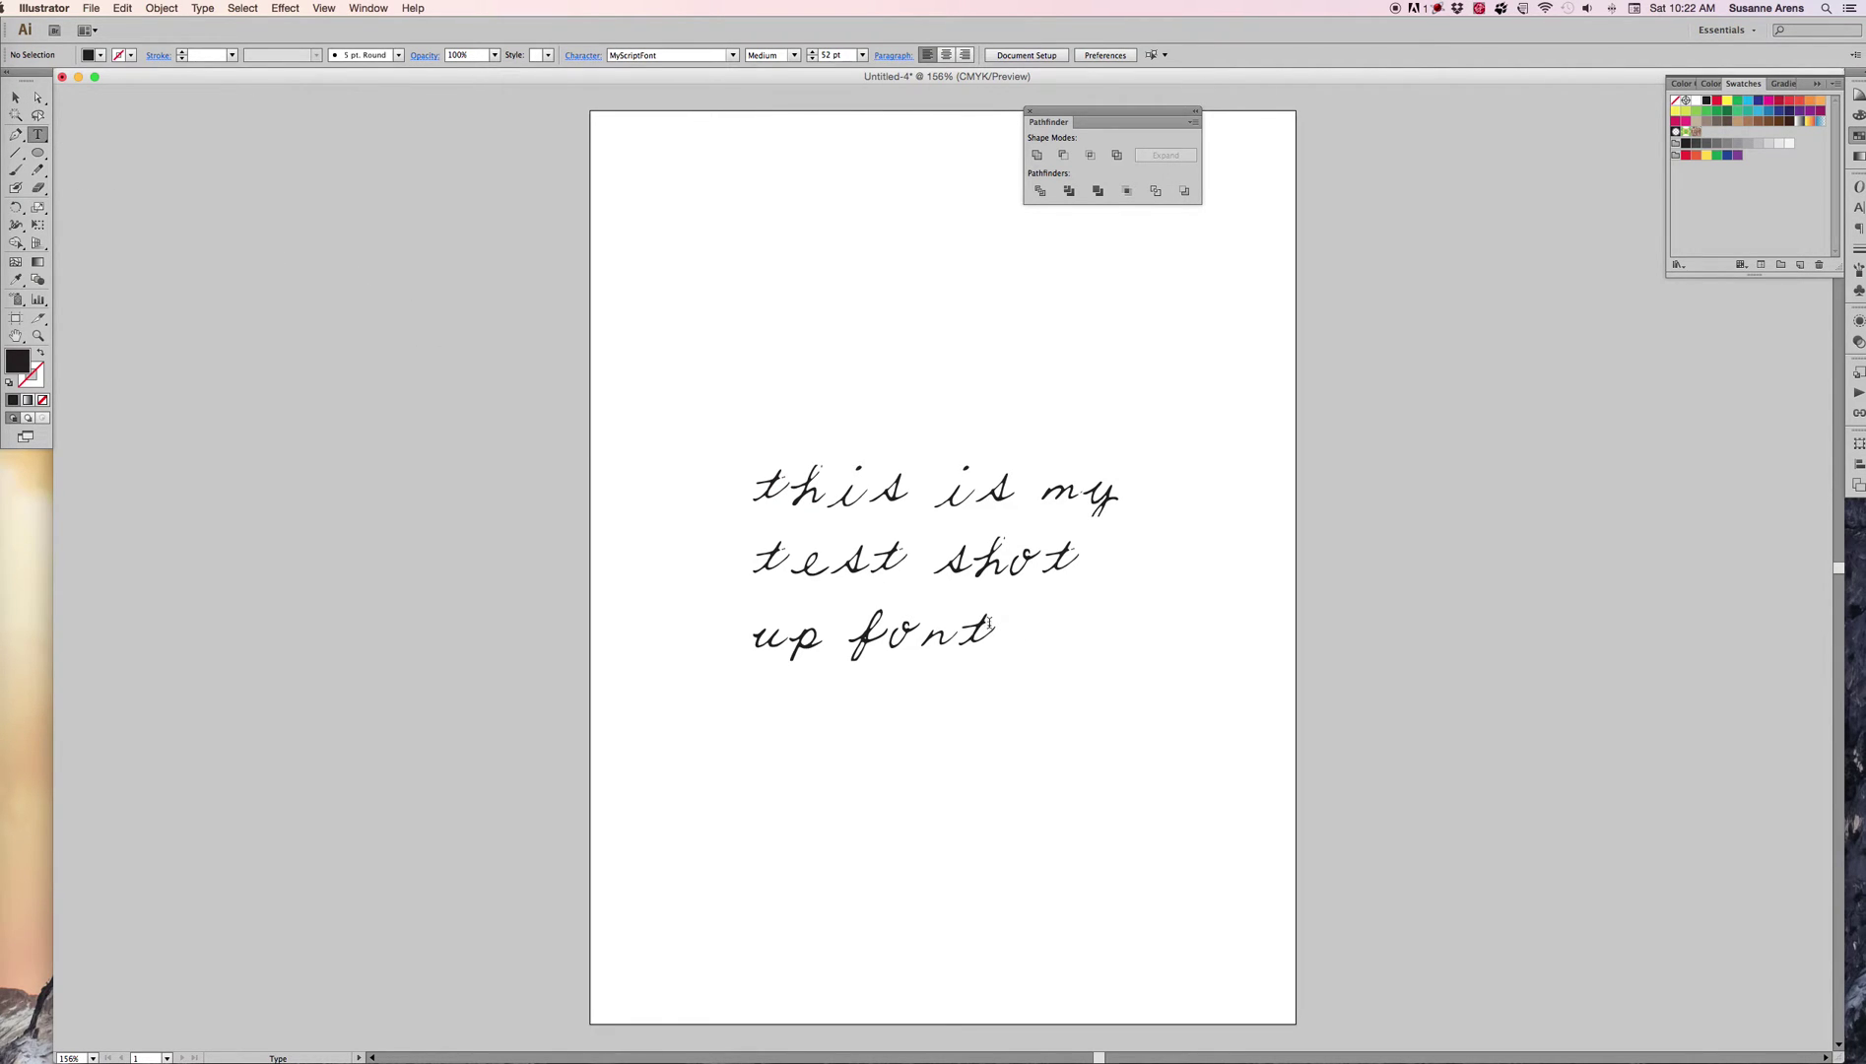
{"action": "left_click", "coordinate": [986, 623]}
{"action": "key", "text": "super+a"}
{"action": "left_click", "coordinate": [564, 56]}
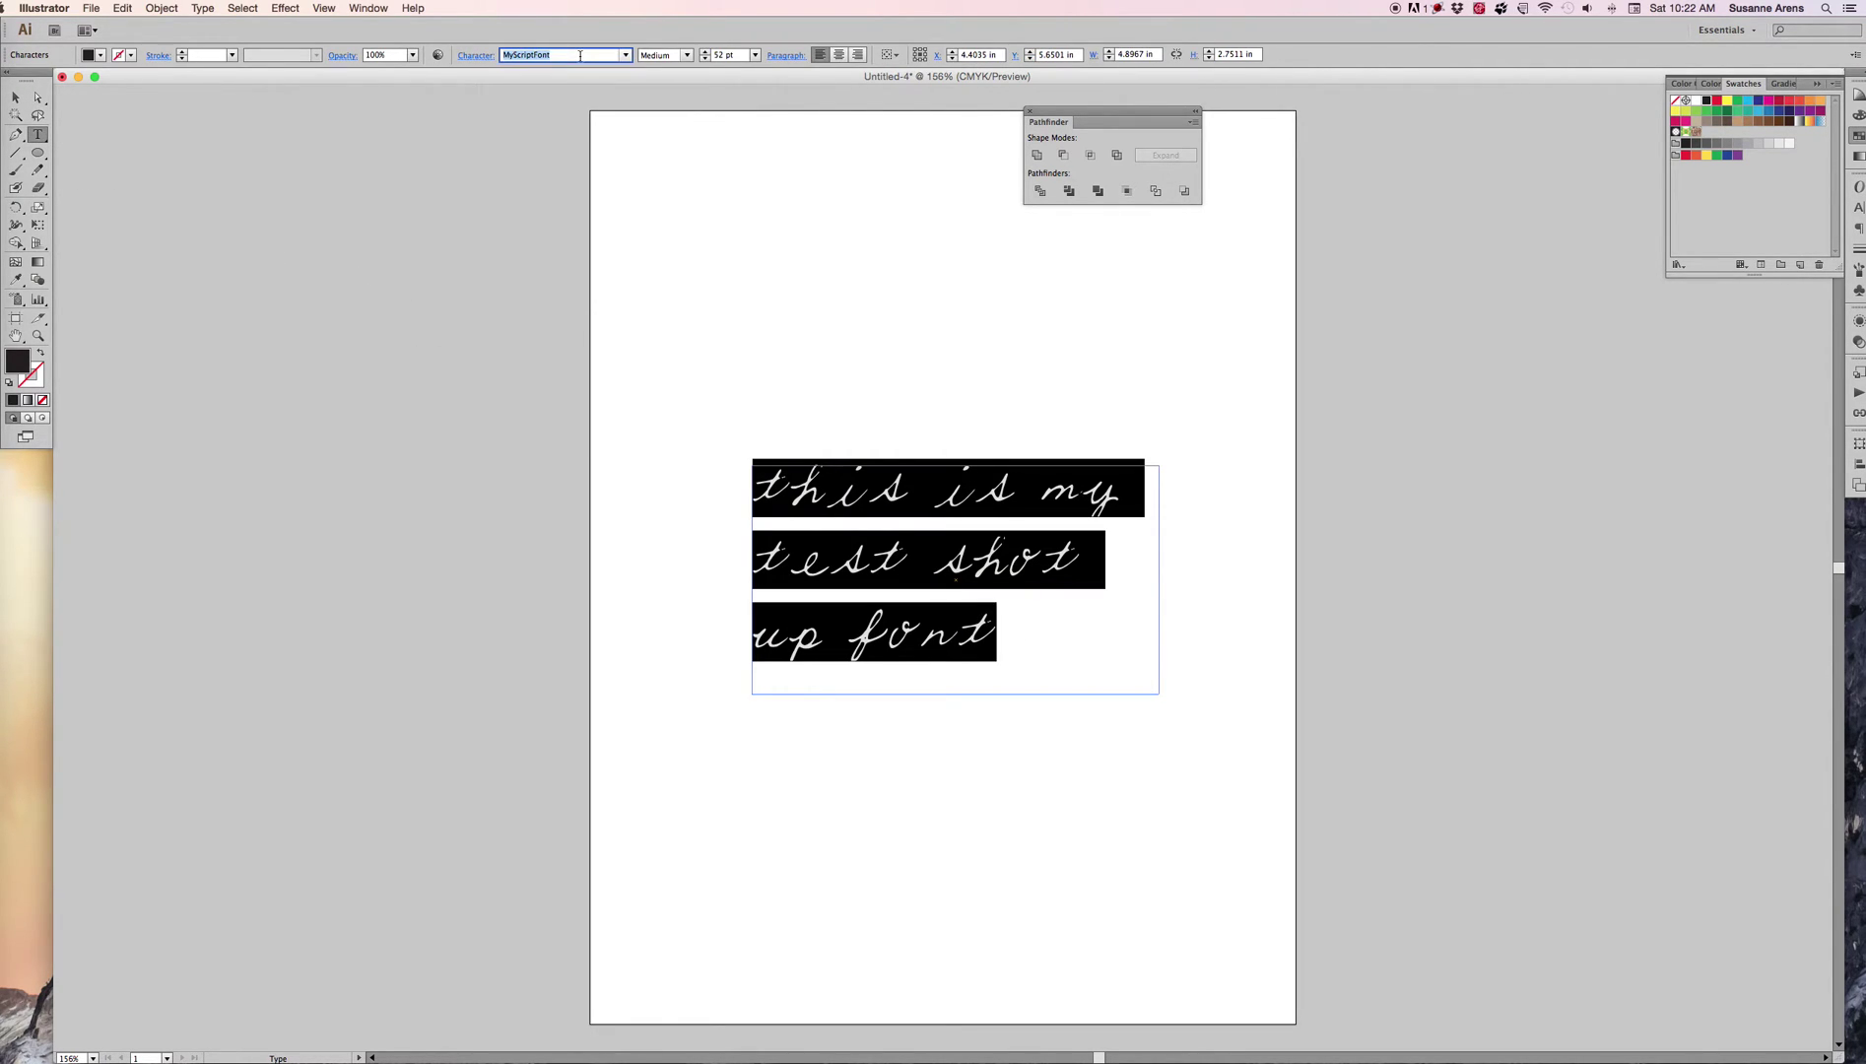
{"action": "left_click", "coordinate": [624, 58]}
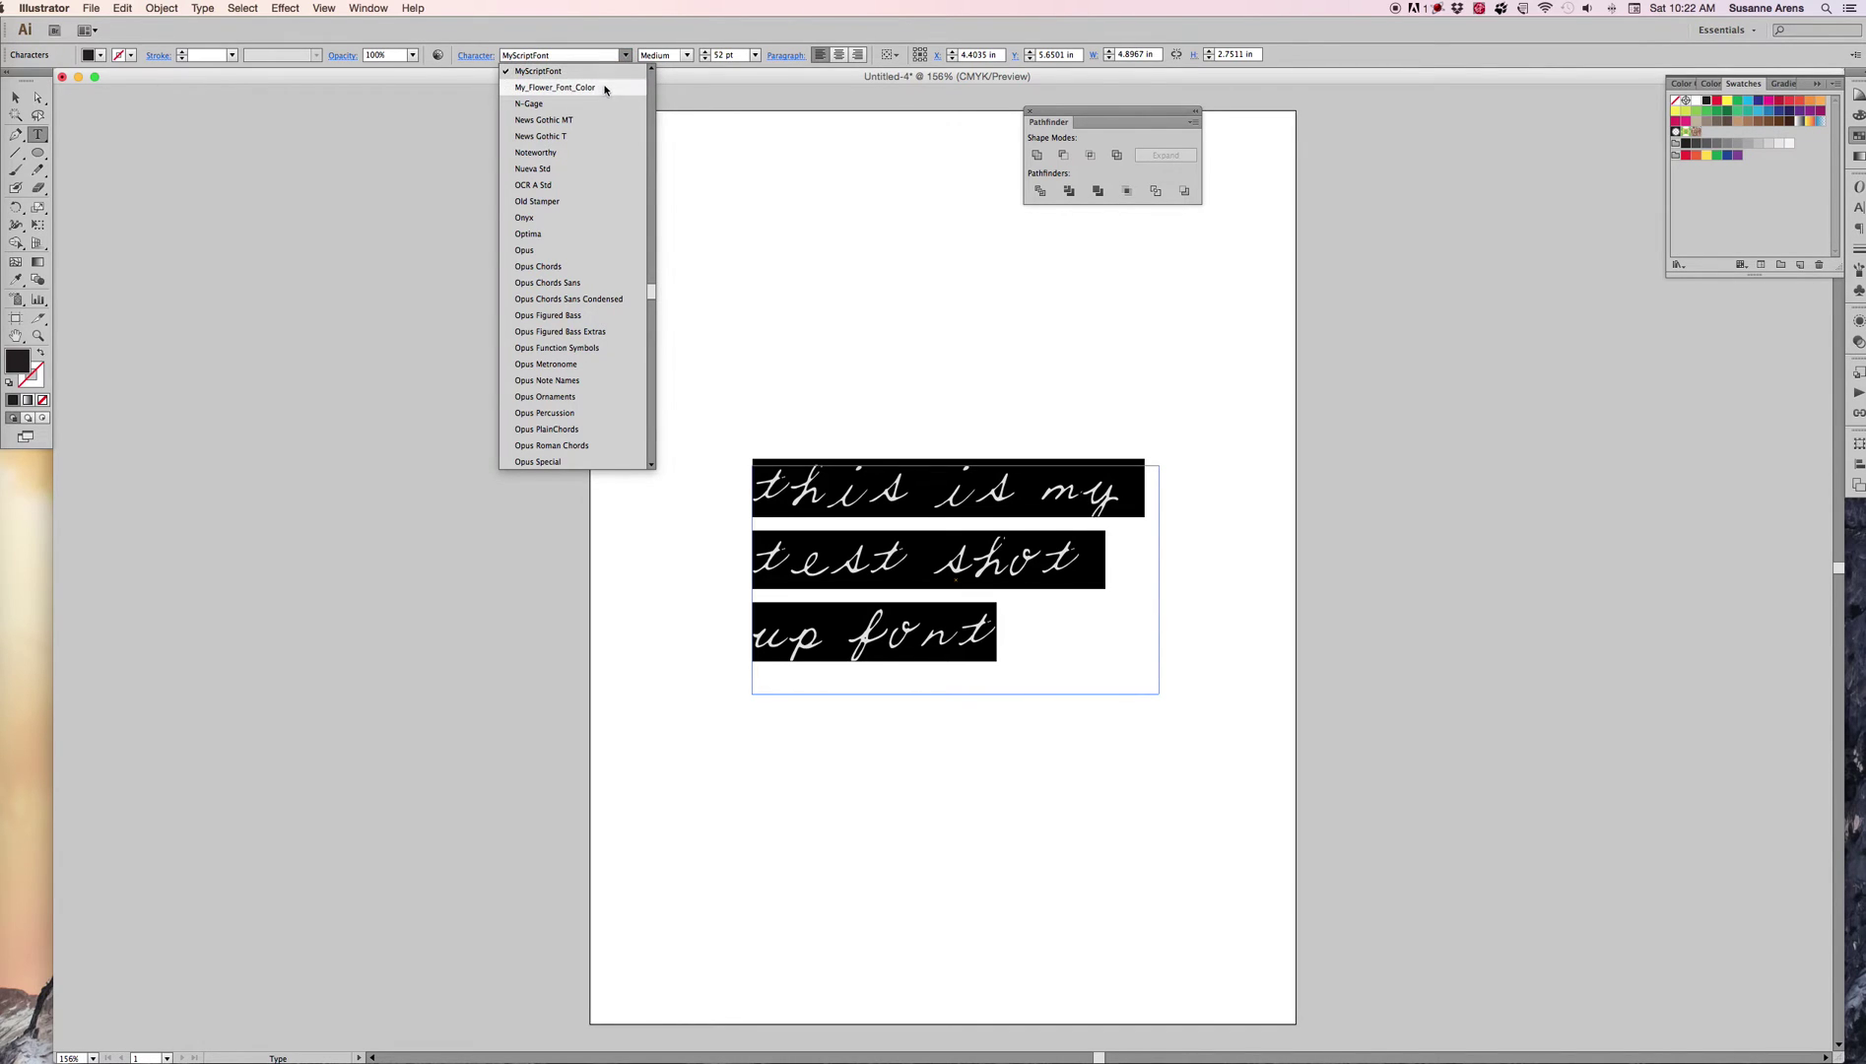
{"action": "left_click", "coordinate": [604, 84]}
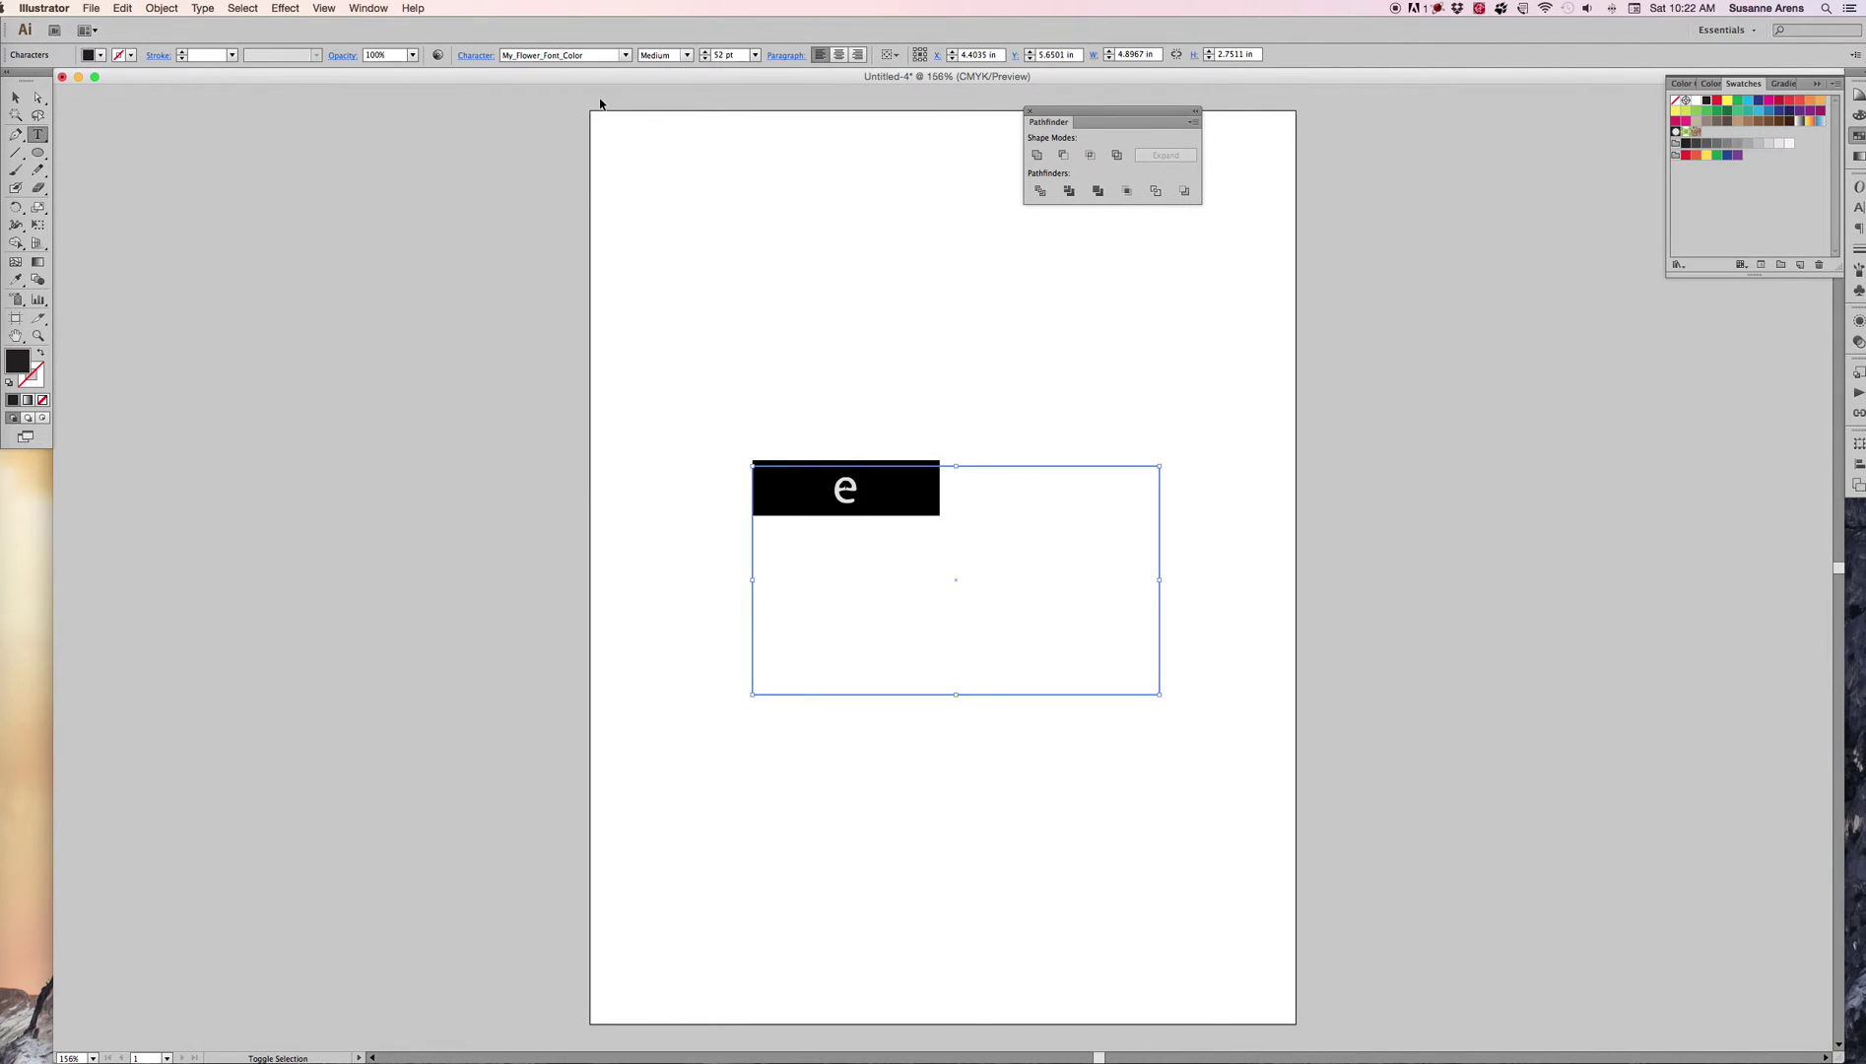
{"action": "key", "text": "super+shift+comma"}
{"action": "type", "text": "MY"}
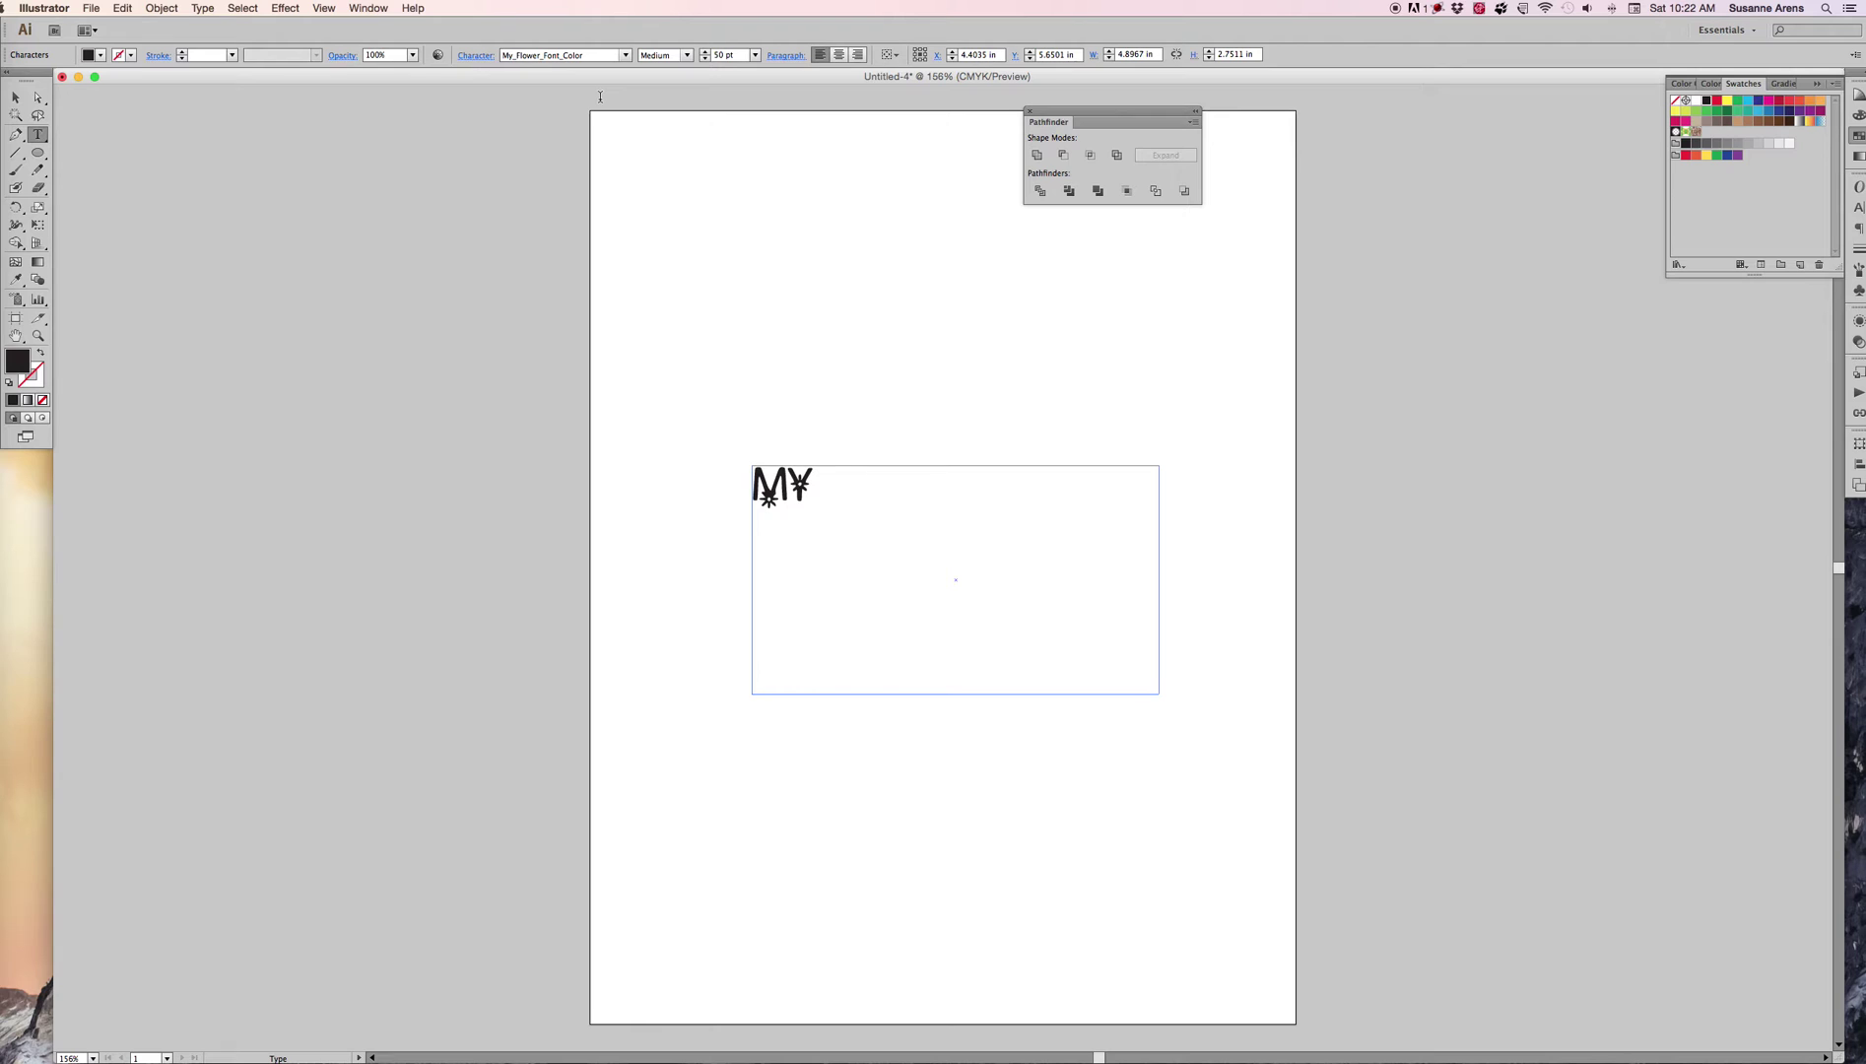
{"action": "type", "text": " FLOWER FON T"}
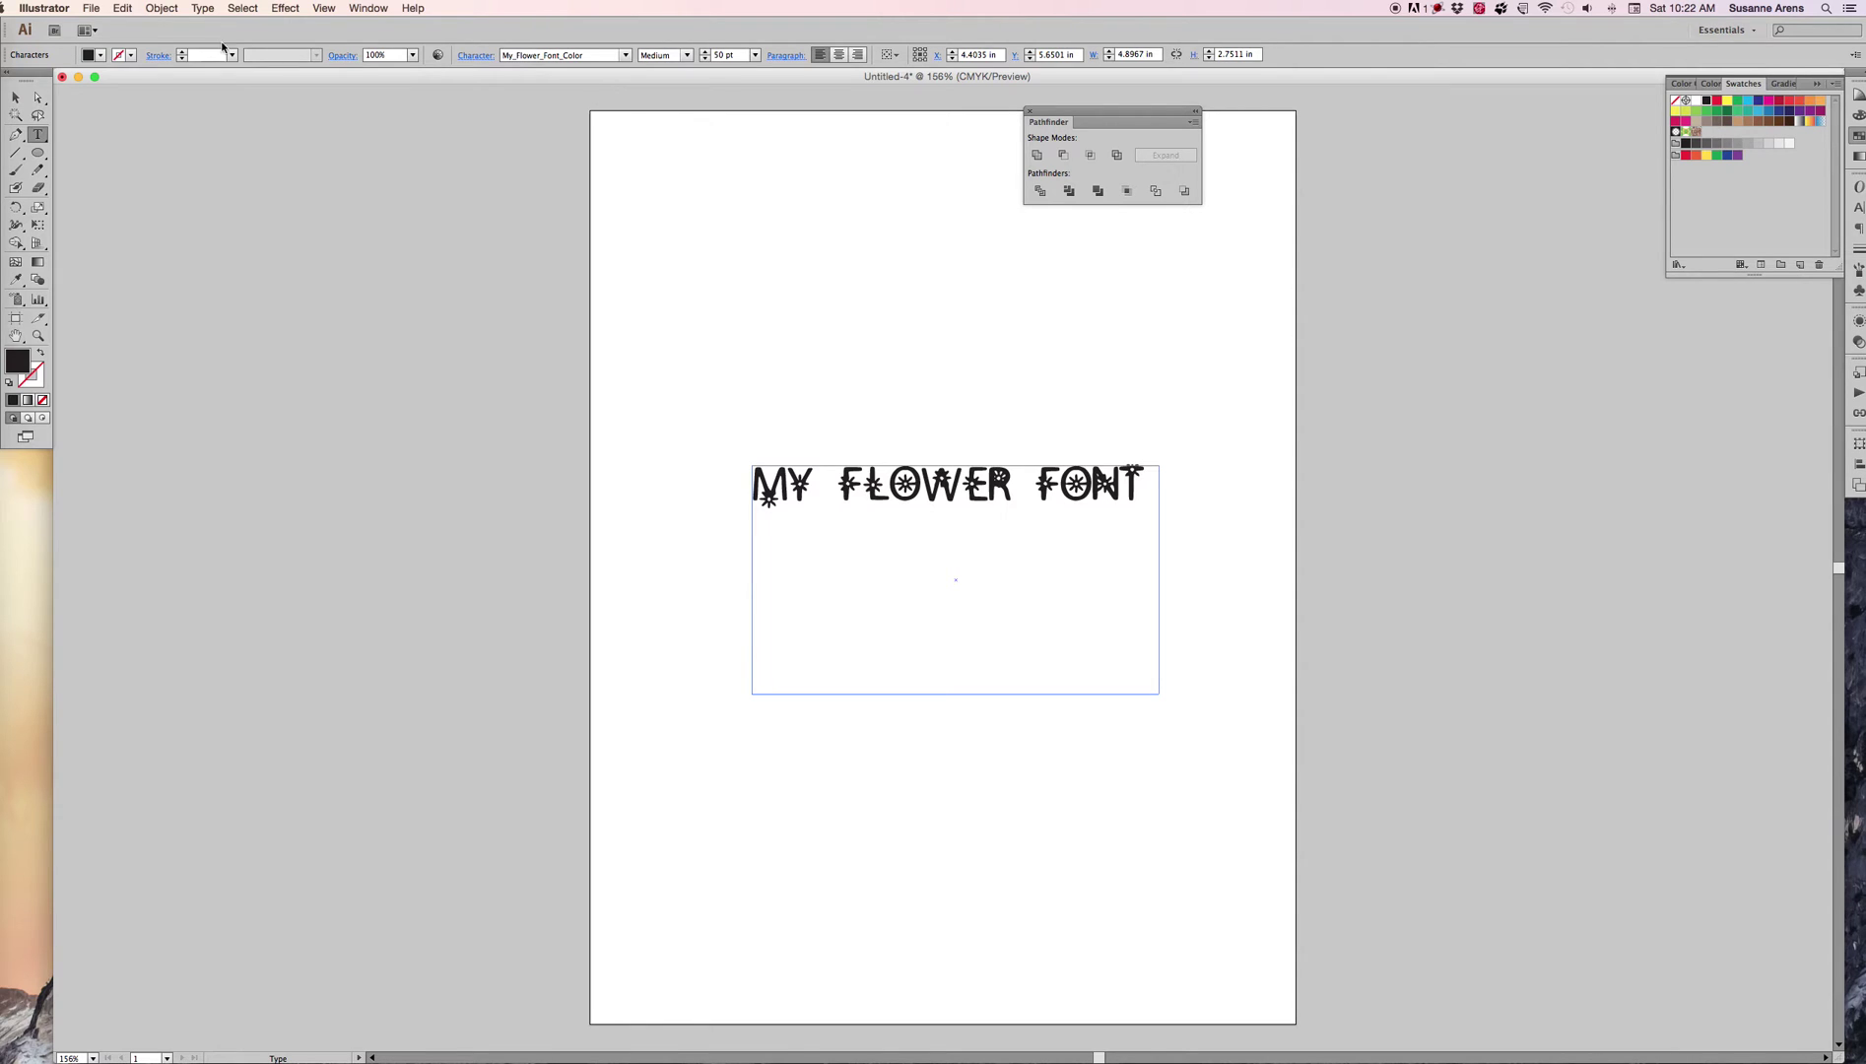
{"action": "left_click", "coordinate": [16, 98]}
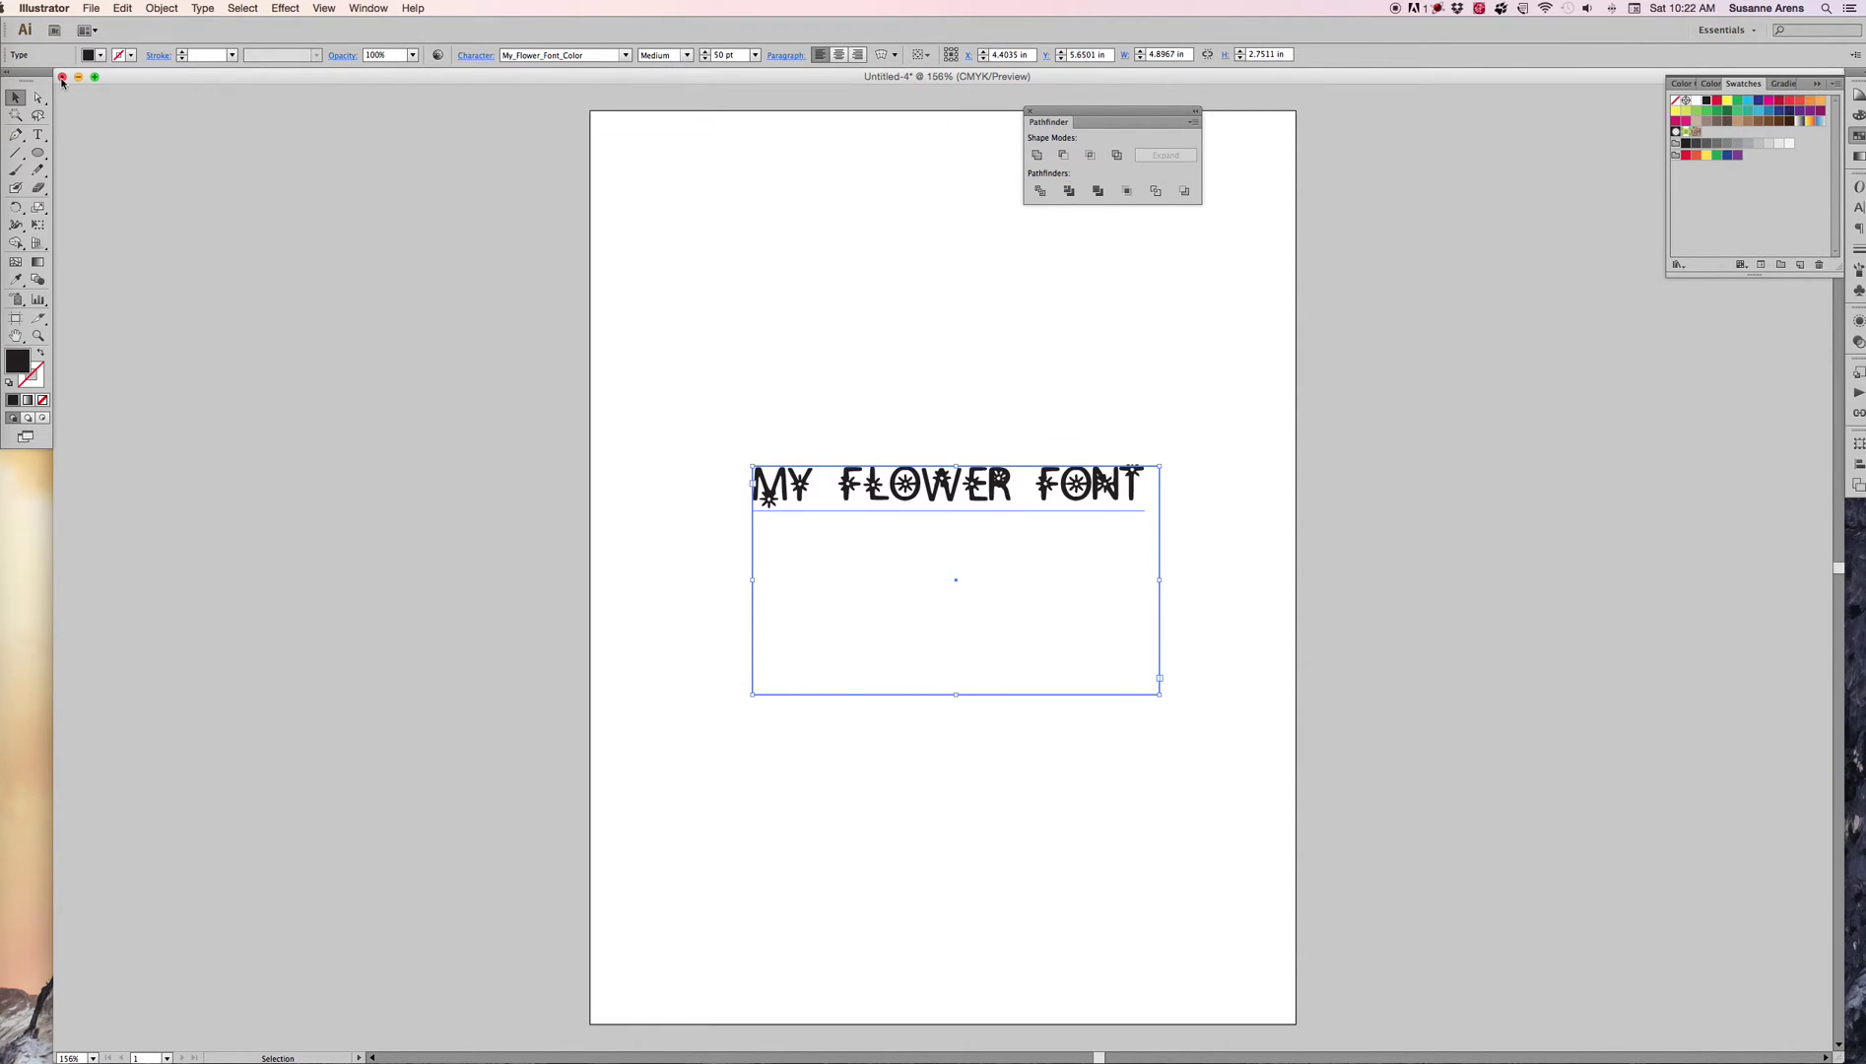
- Close the Illustrator test document without saving and quit Font Book
{"action": "left_click", "coordinate": [62, 78]}
{"action": "left_click", "coordinate": [716, 481]}
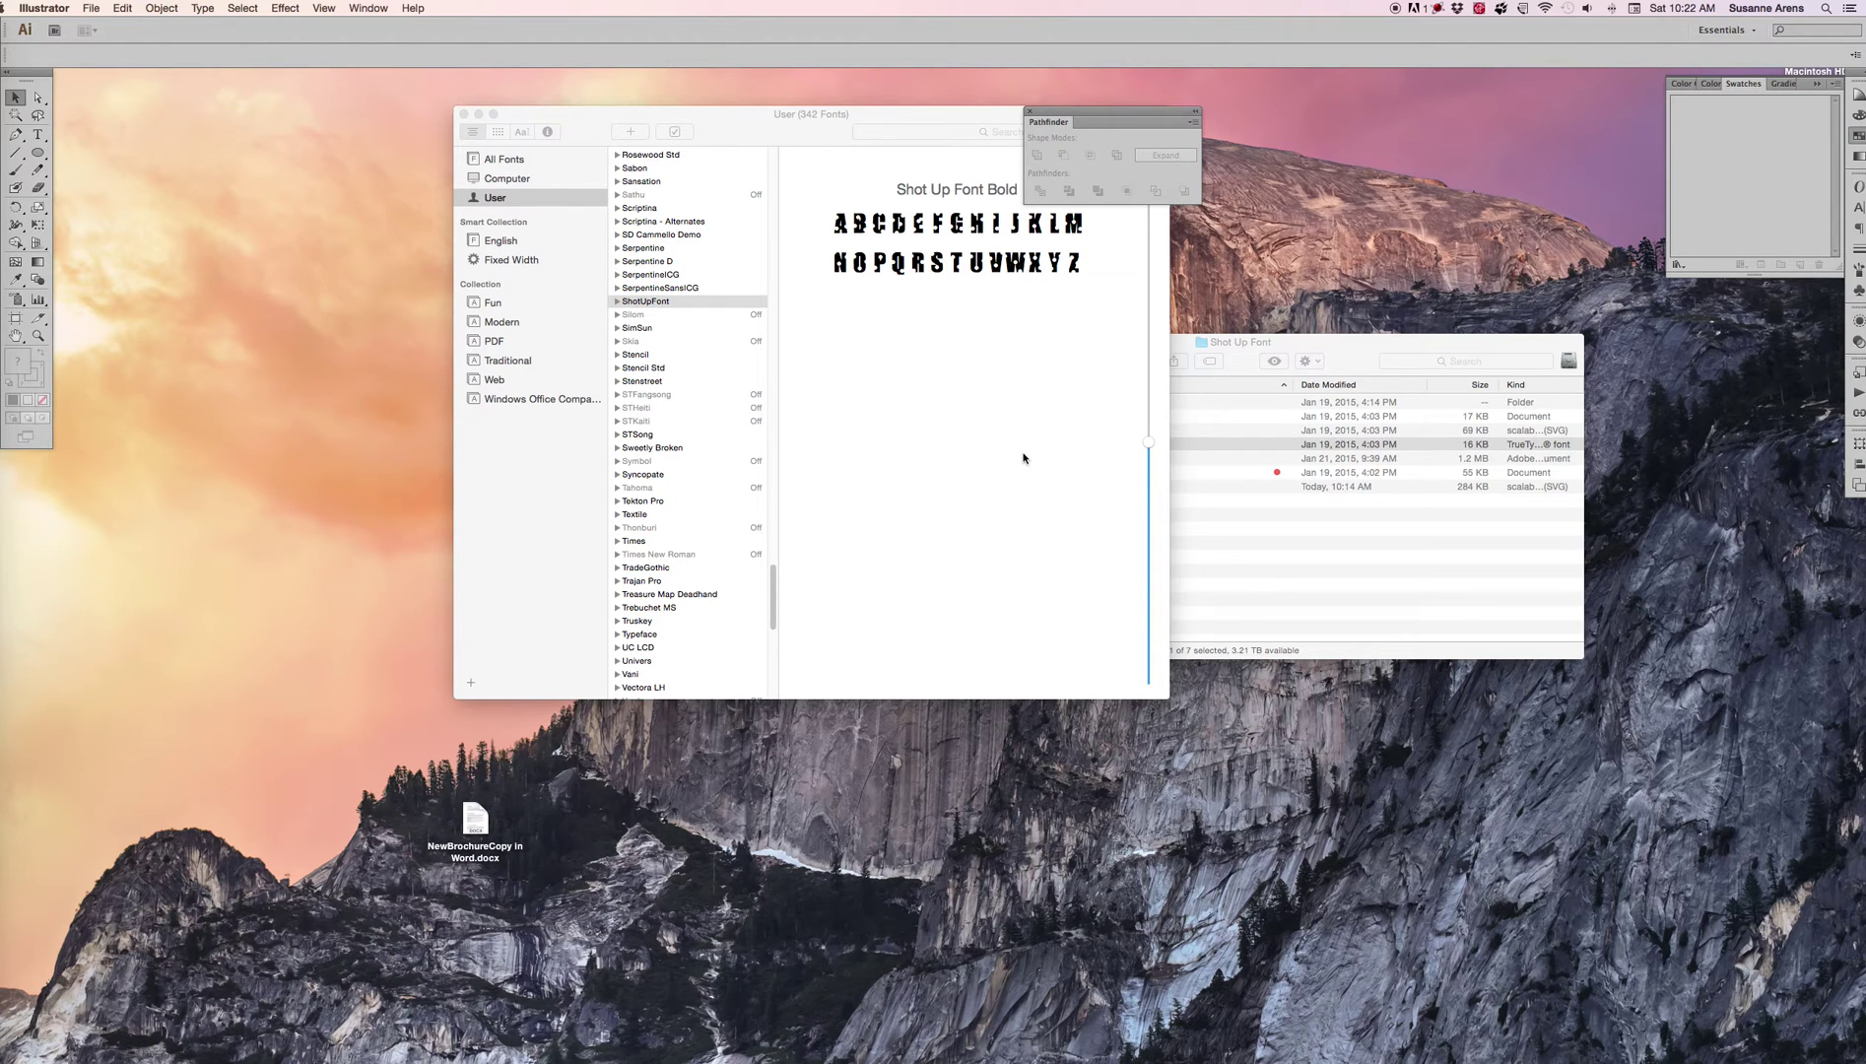
{"action": "left_click", "coordinate": [1023, 453]}
{"action": "key", "text": "super+q"}
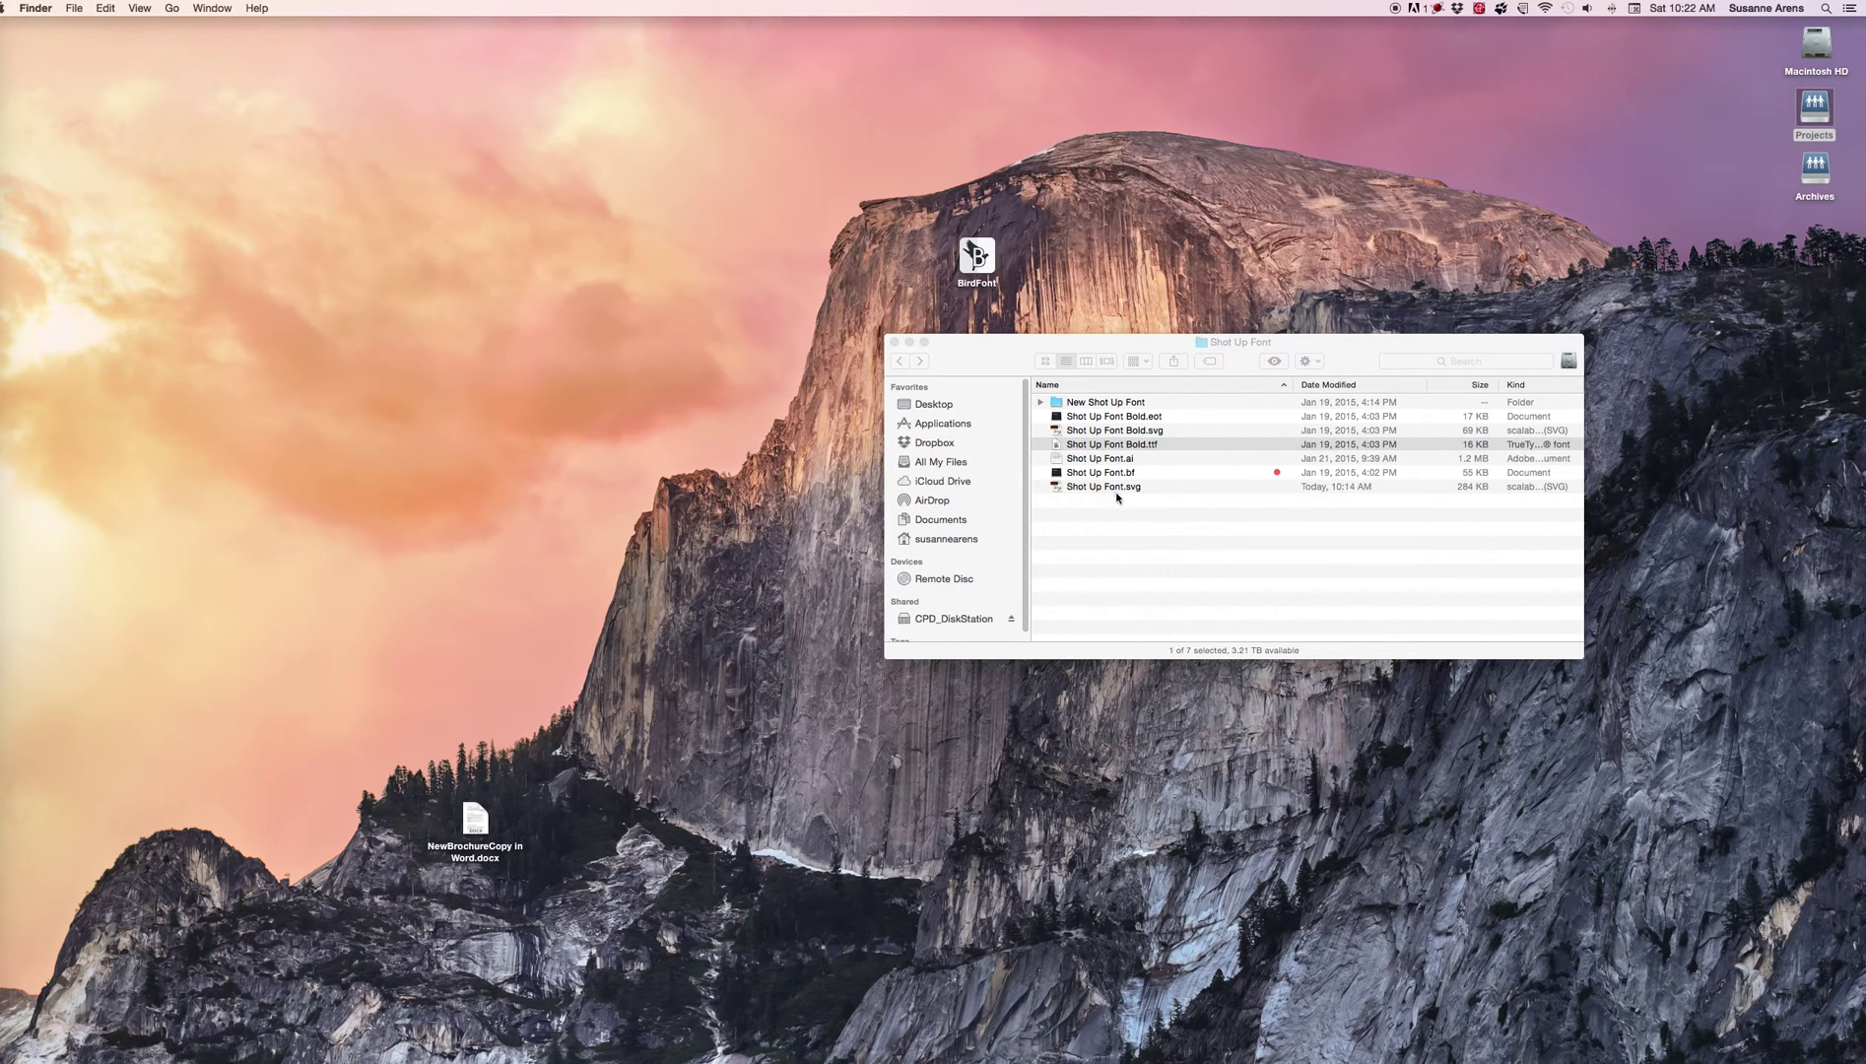
- Launch BirdFont, close its font window, and go up to Finder's Create Custom Font folder
{"action": "double_click", "coordinate": [976, 256]}
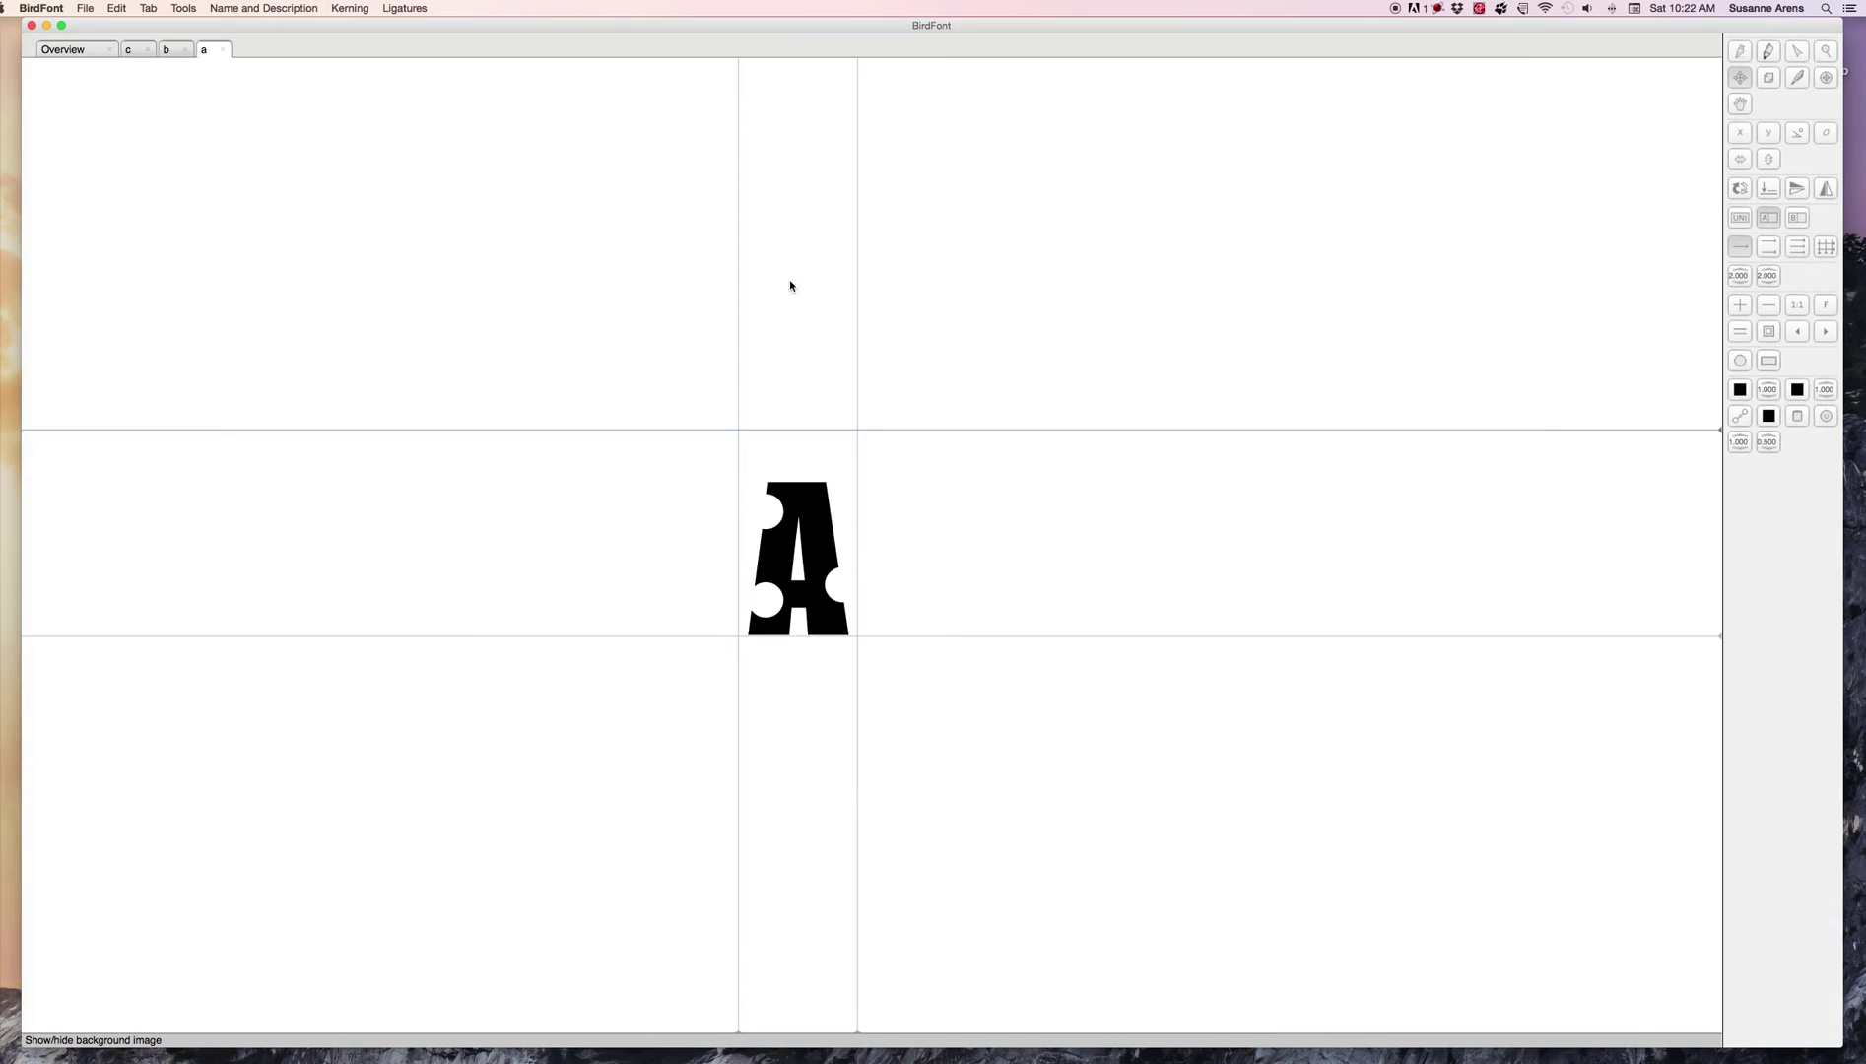
{"action": "left_click", "coordinate": [71, 51]}
{"action": "left_click", "coordinate": [87, 8]}
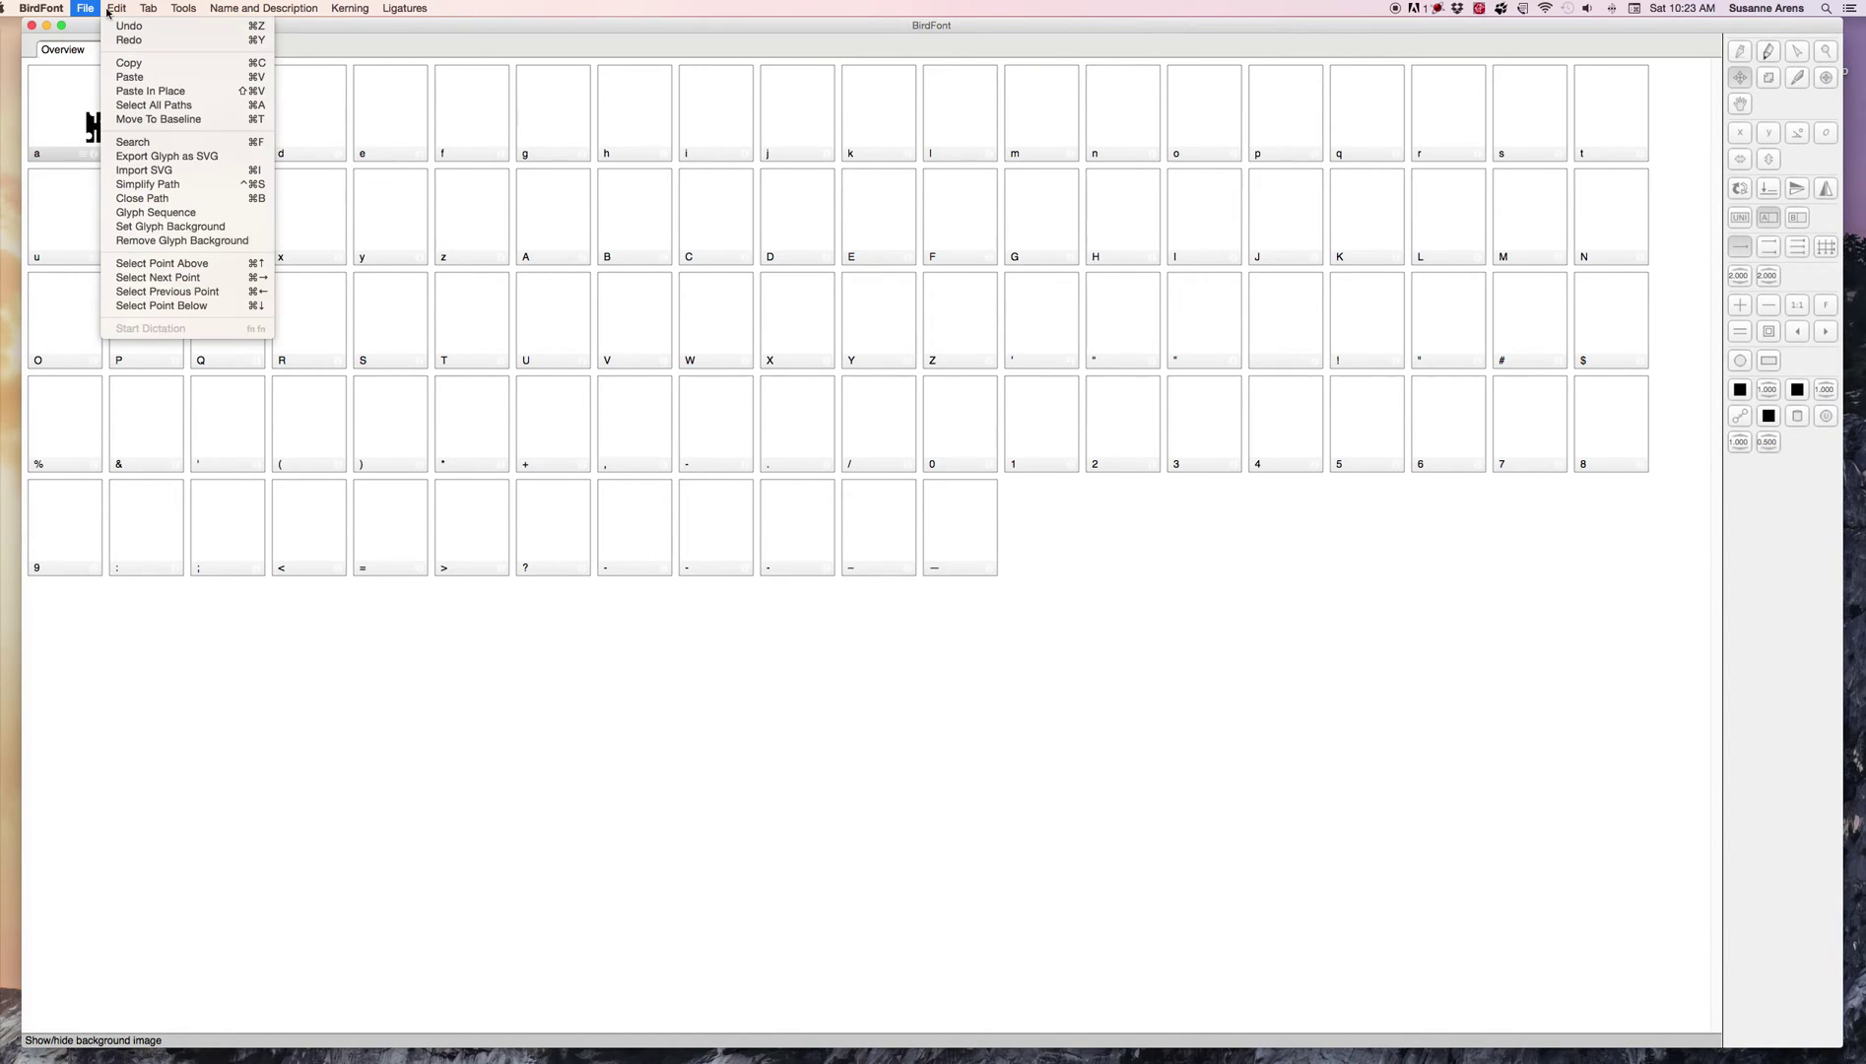
{"action": "left_click", "coordinate": [86, 8]}
{"action": "left_click", "coordinate": [31, 25]}
{"action": "left_click", "coordinate": [1085, 410]}
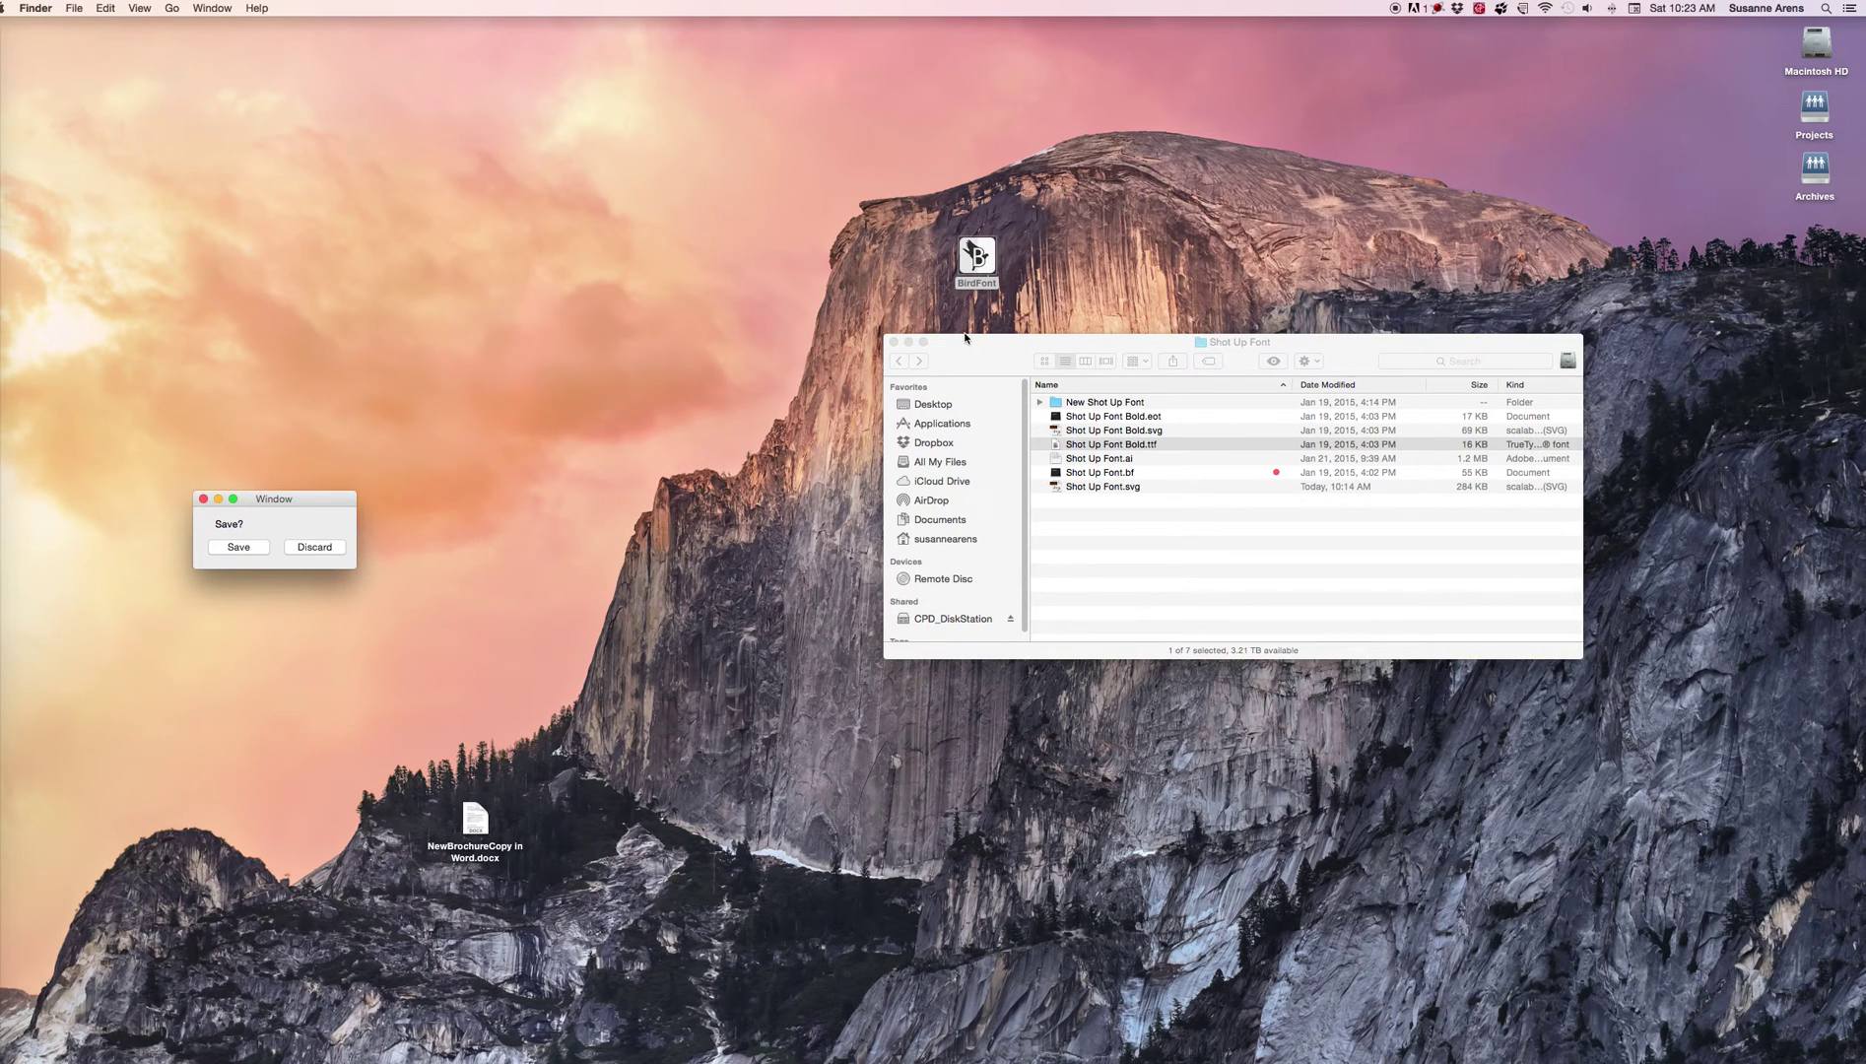
{"action": "key", "text": "super+Up"}
- Open the Flower Font folder, try opening Flower Type.bf, and cancel the application chooser
{"action": "double_click", "coordinate": [1099, 419]}
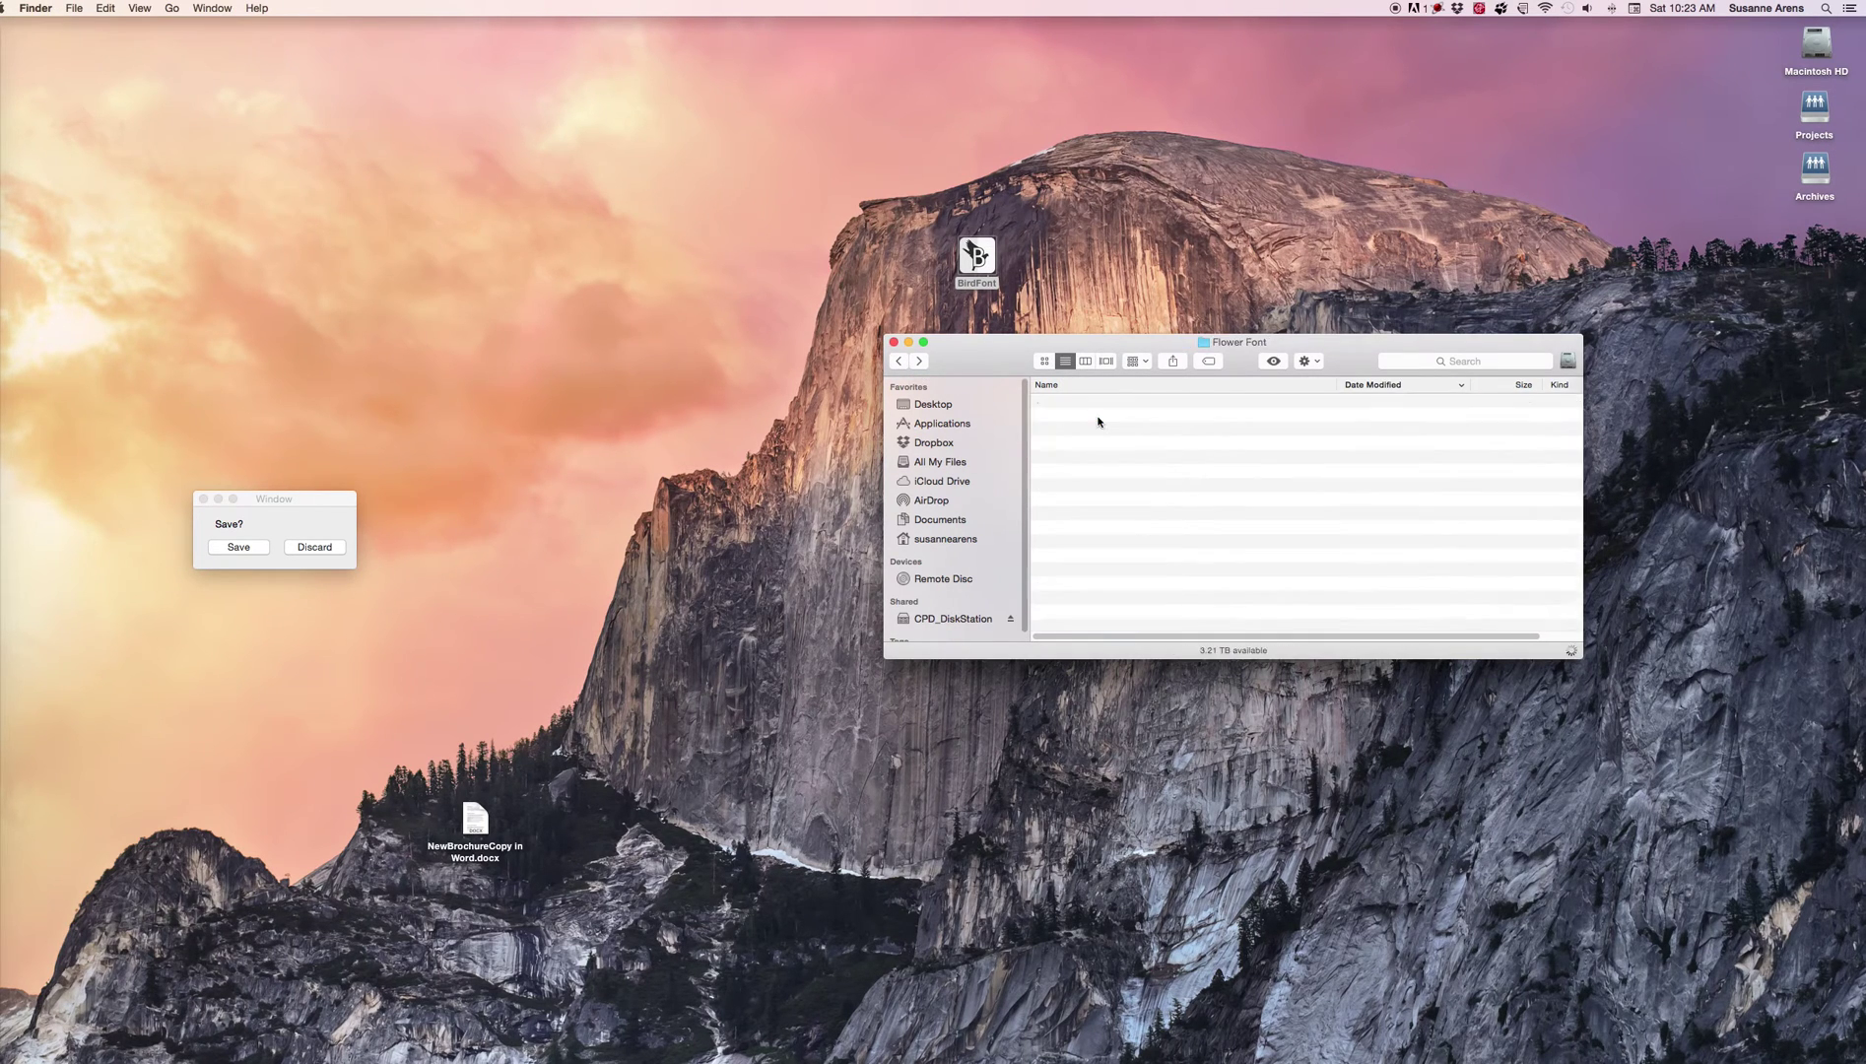
{"action": "left_click", "coordinate": [1133, 403]}
{"action": "double_click", "coordinate": [1132, 403]}
{"action": "left_click", "coordinate": [891, 344]}
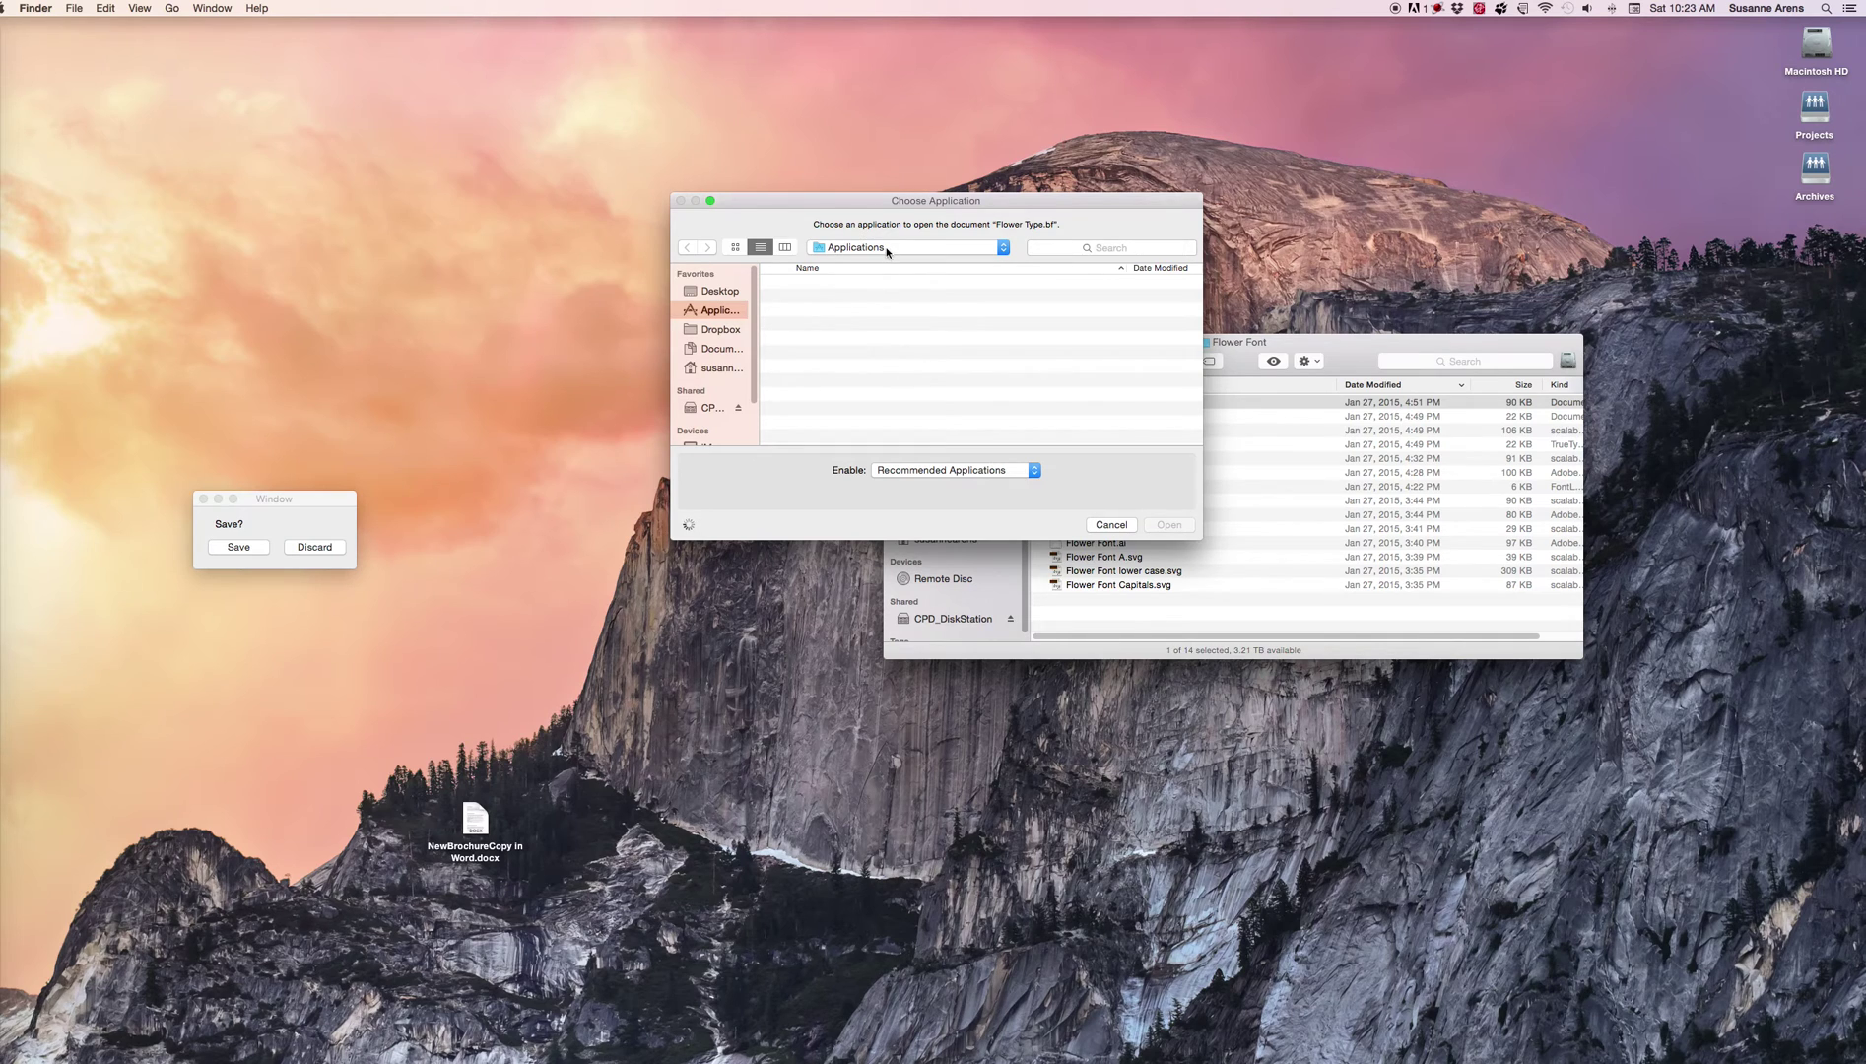
{"action": "key", "text": "b"}
{"action": "scroll", "coordinate": [939, 431], "scroll_direction": "down", "scroll_amount": 4}
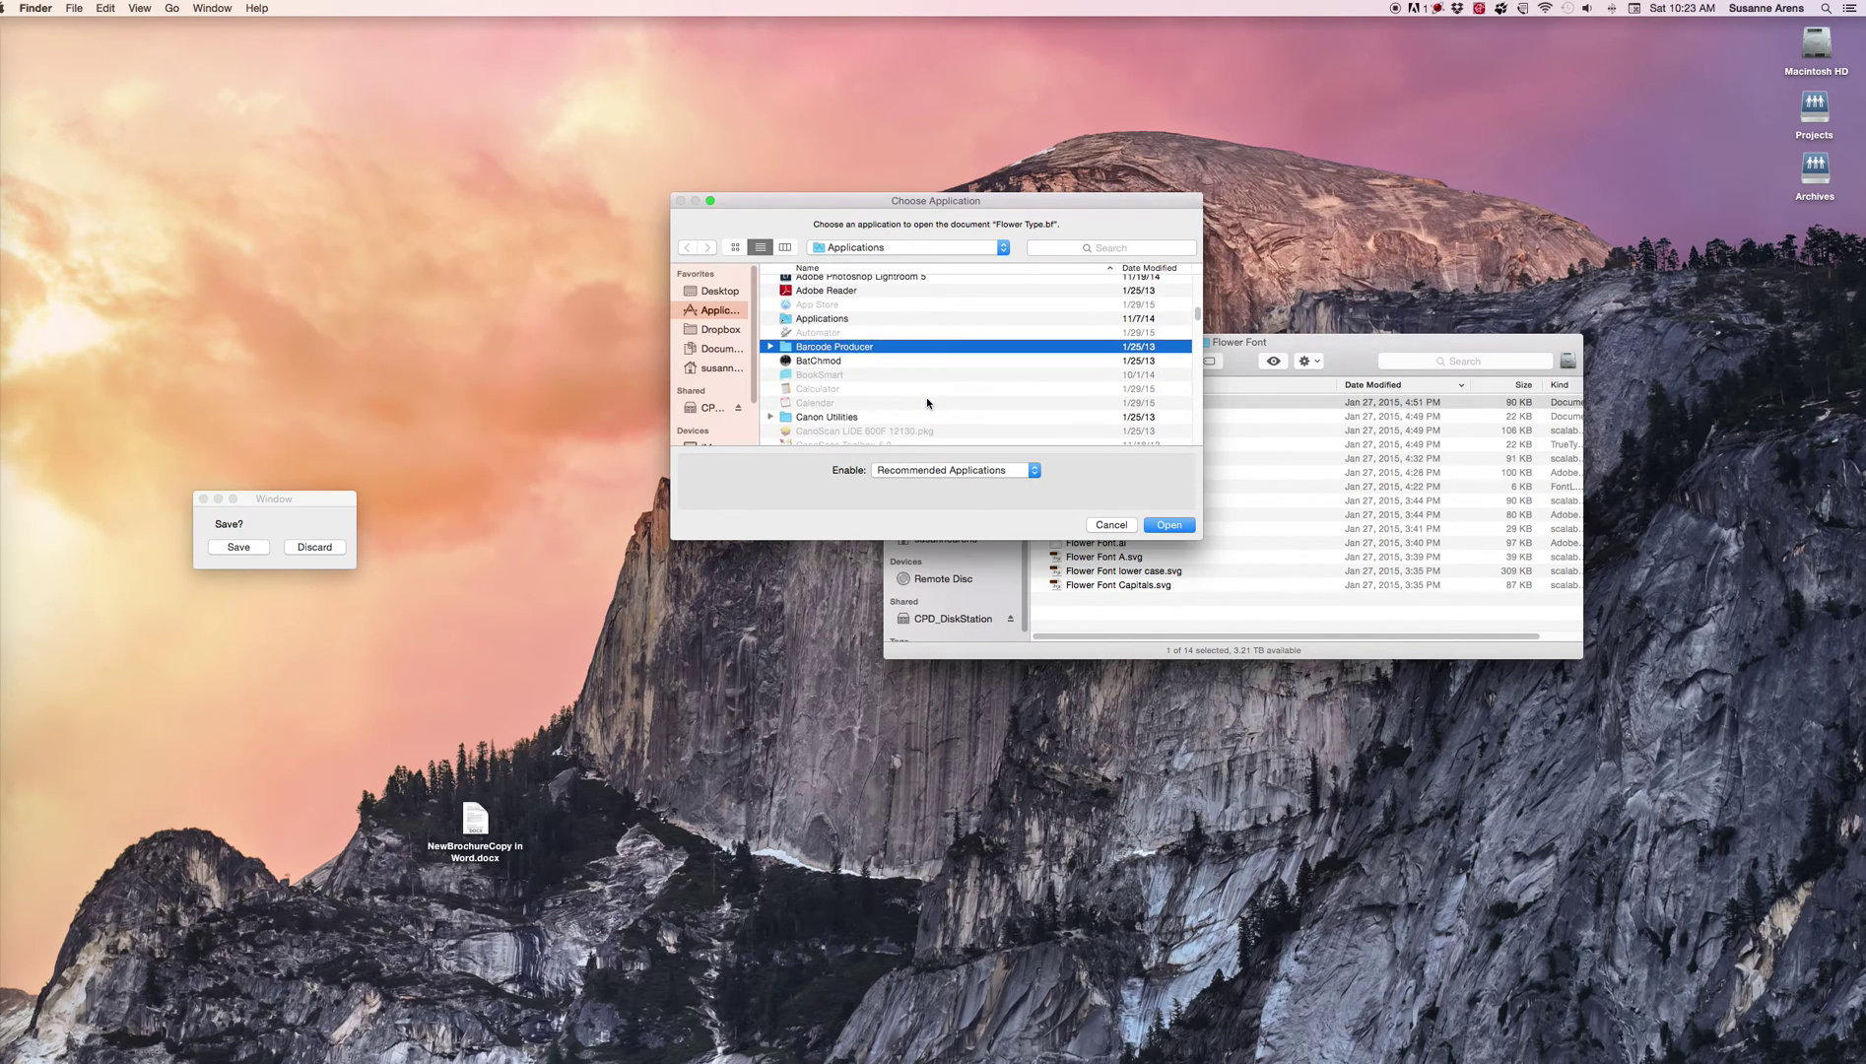
{"action": "left_click", "coordinate": [1110, 524]}
- Discard BirdFont's unsaved changes and drop Flower Type.bf onto BirdFont to open it
{"action": "left_click_drag", "start_coordinate": [1054, 403], "coordinate": [1099, 248]}
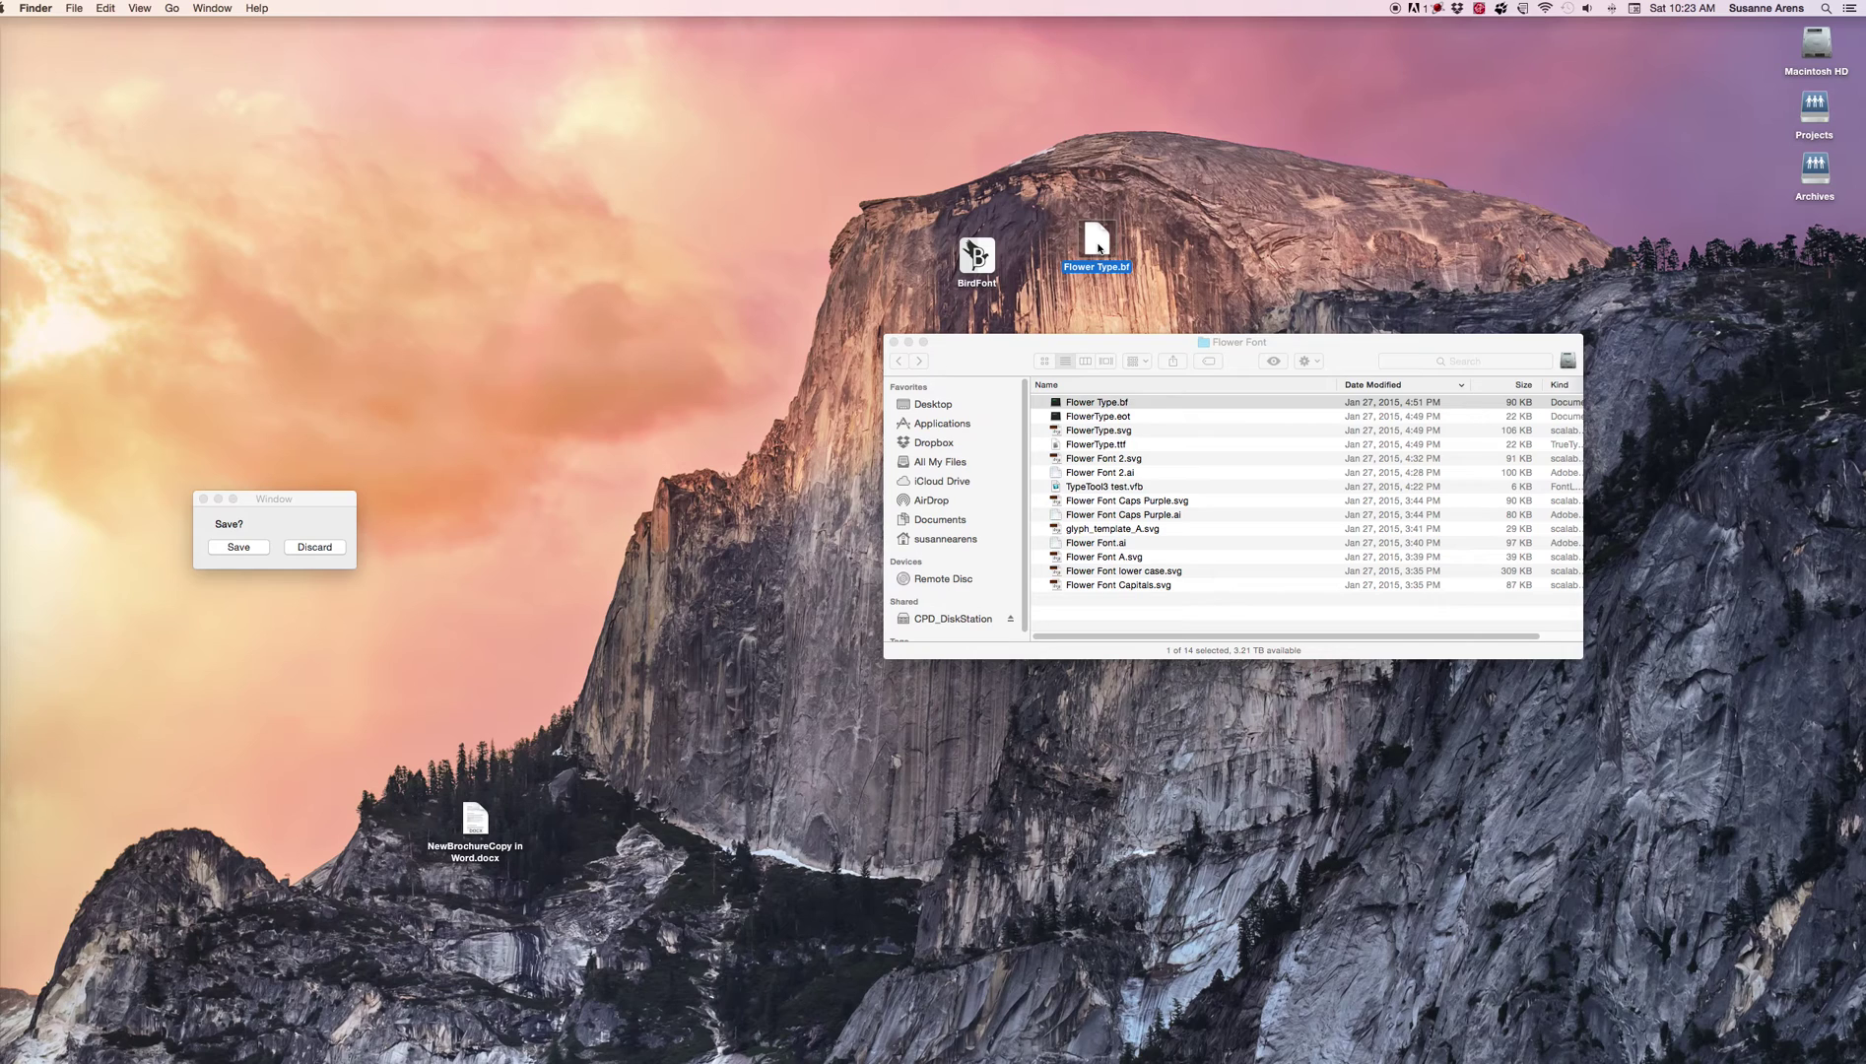
{"action": "double_click", "coordinate": [975, 256]}
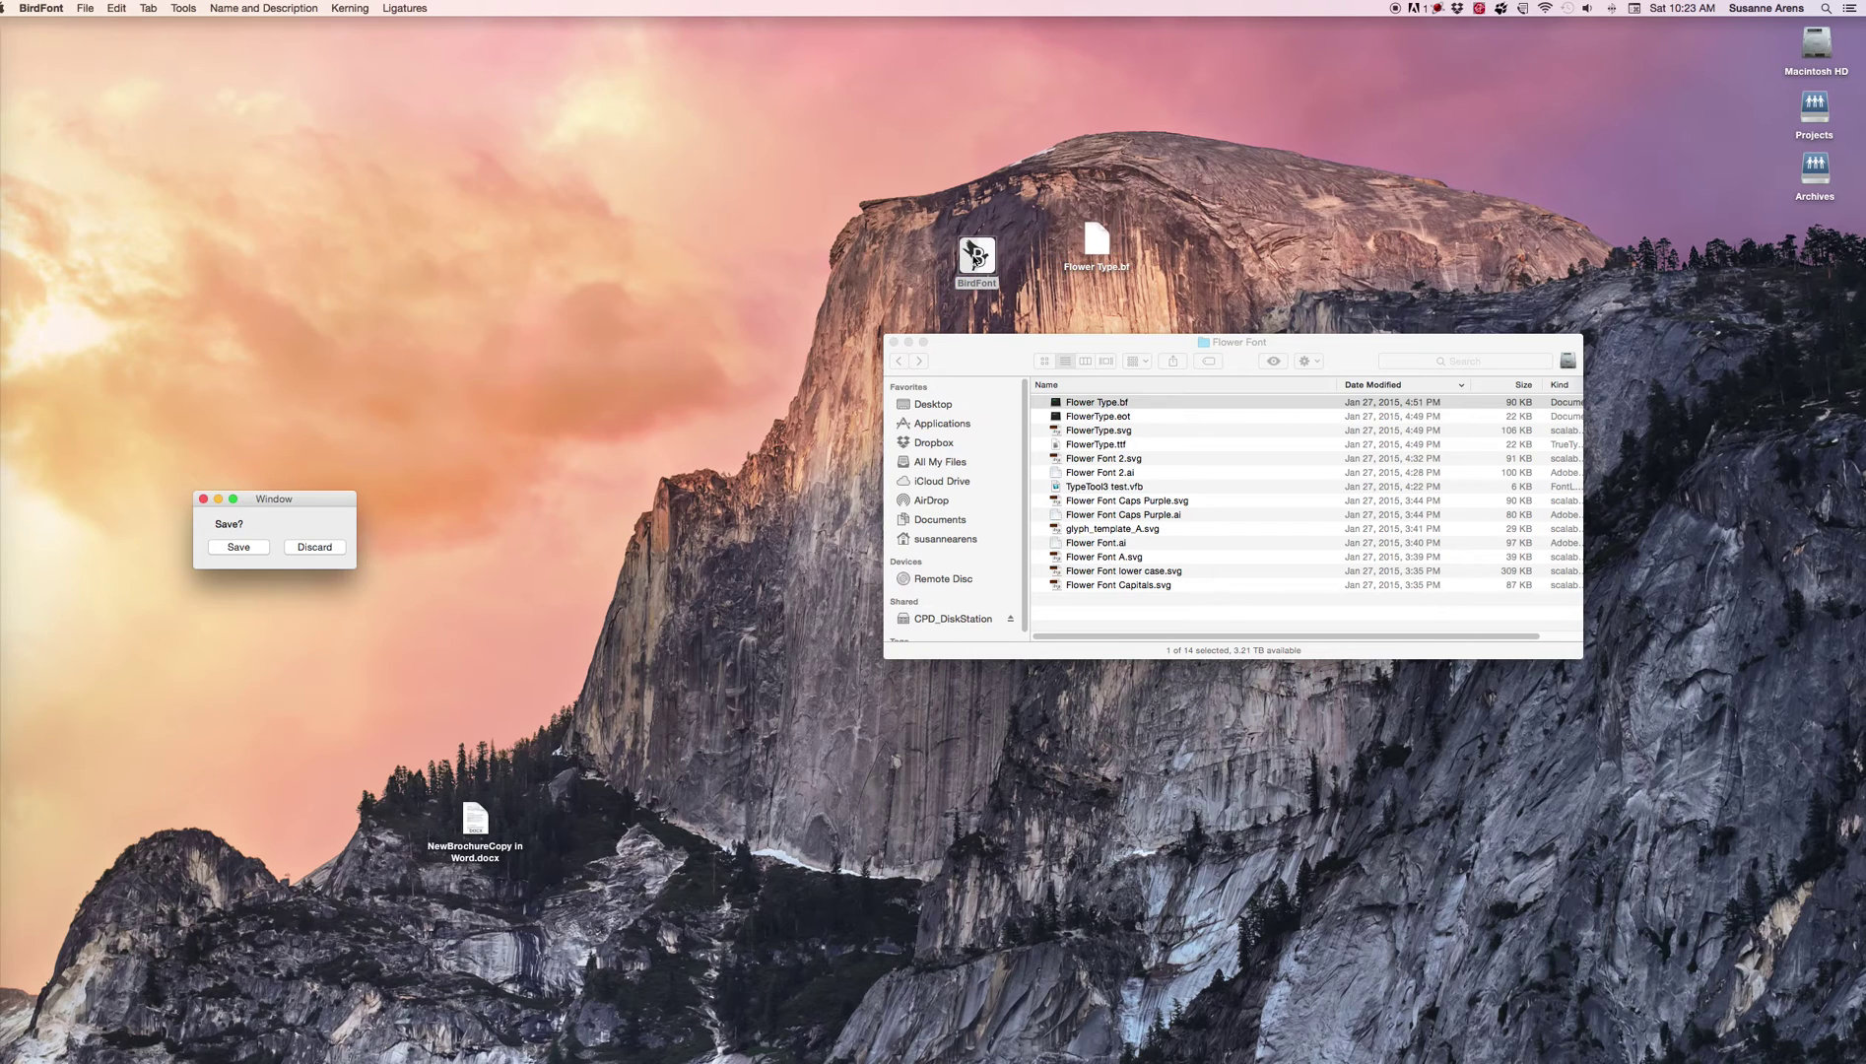
{"action": "left_click", "coordinate": [314, 547]}
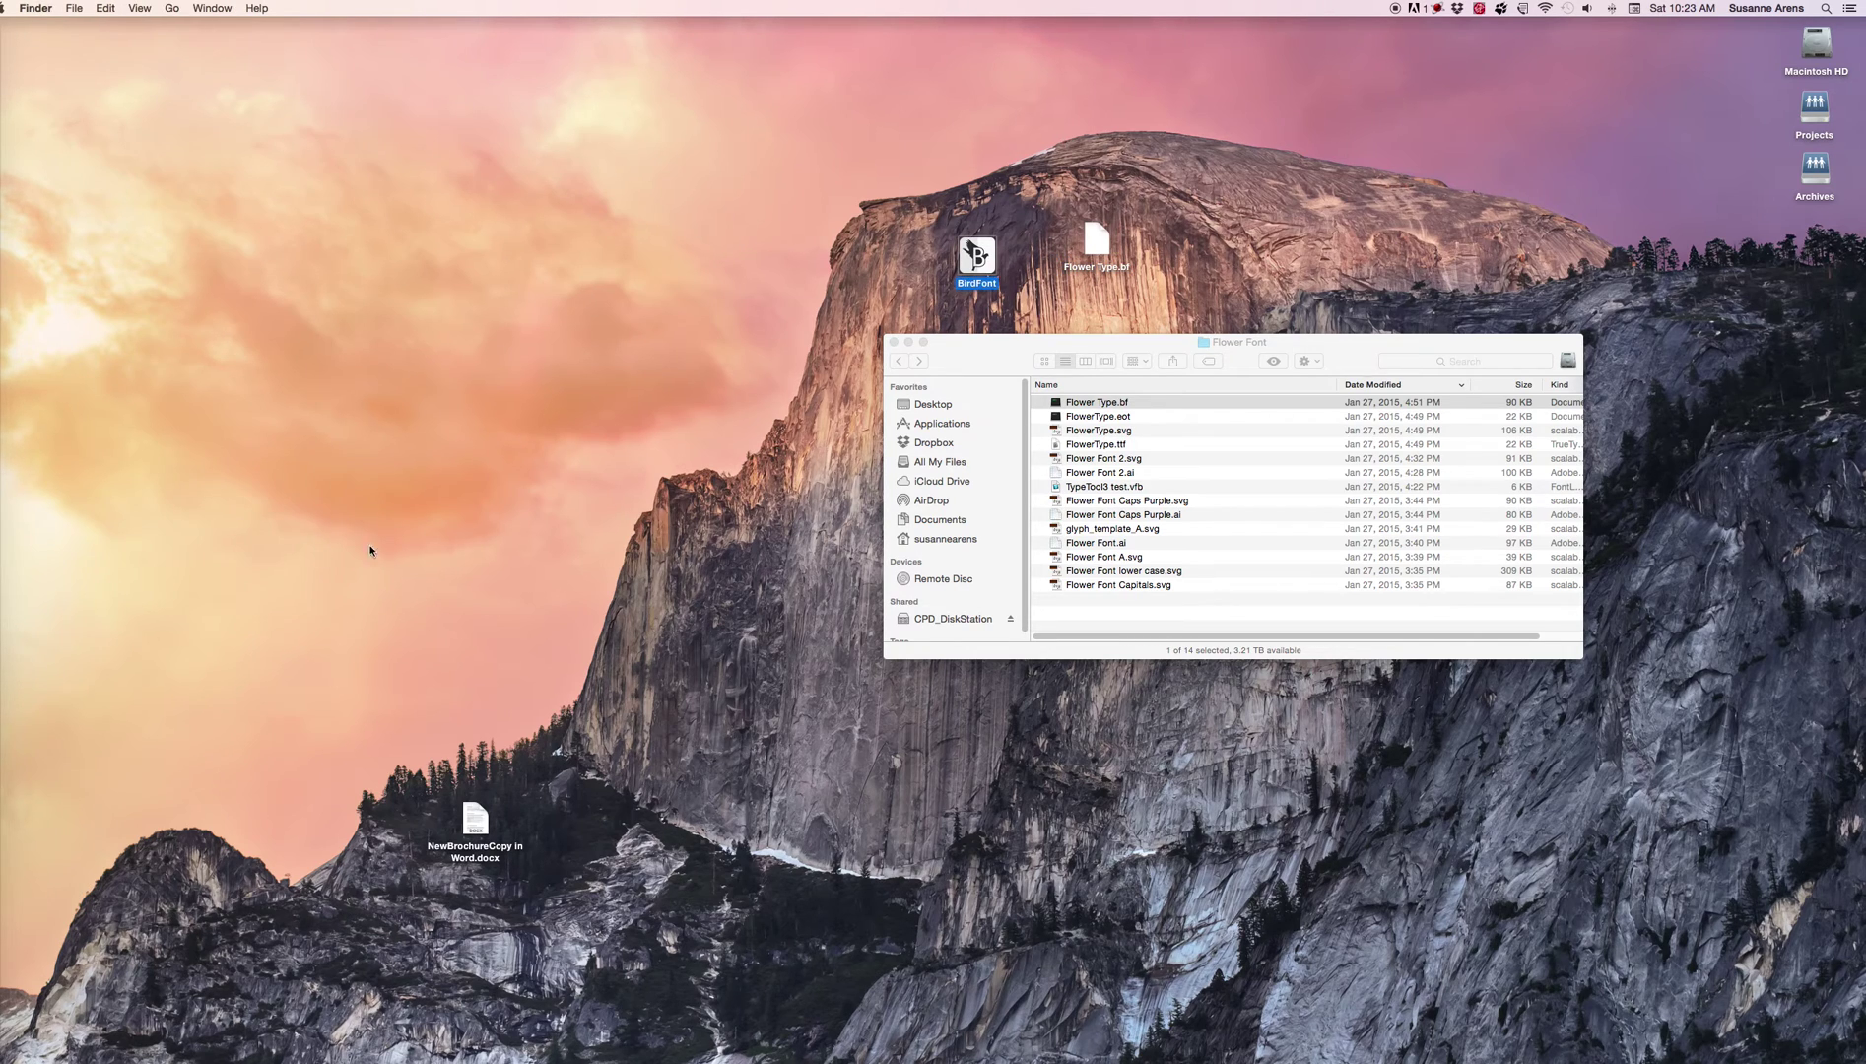
{"action": "left_click_drag", "start_coordinate": [1110, 240], "coordinate": [982, 266]}
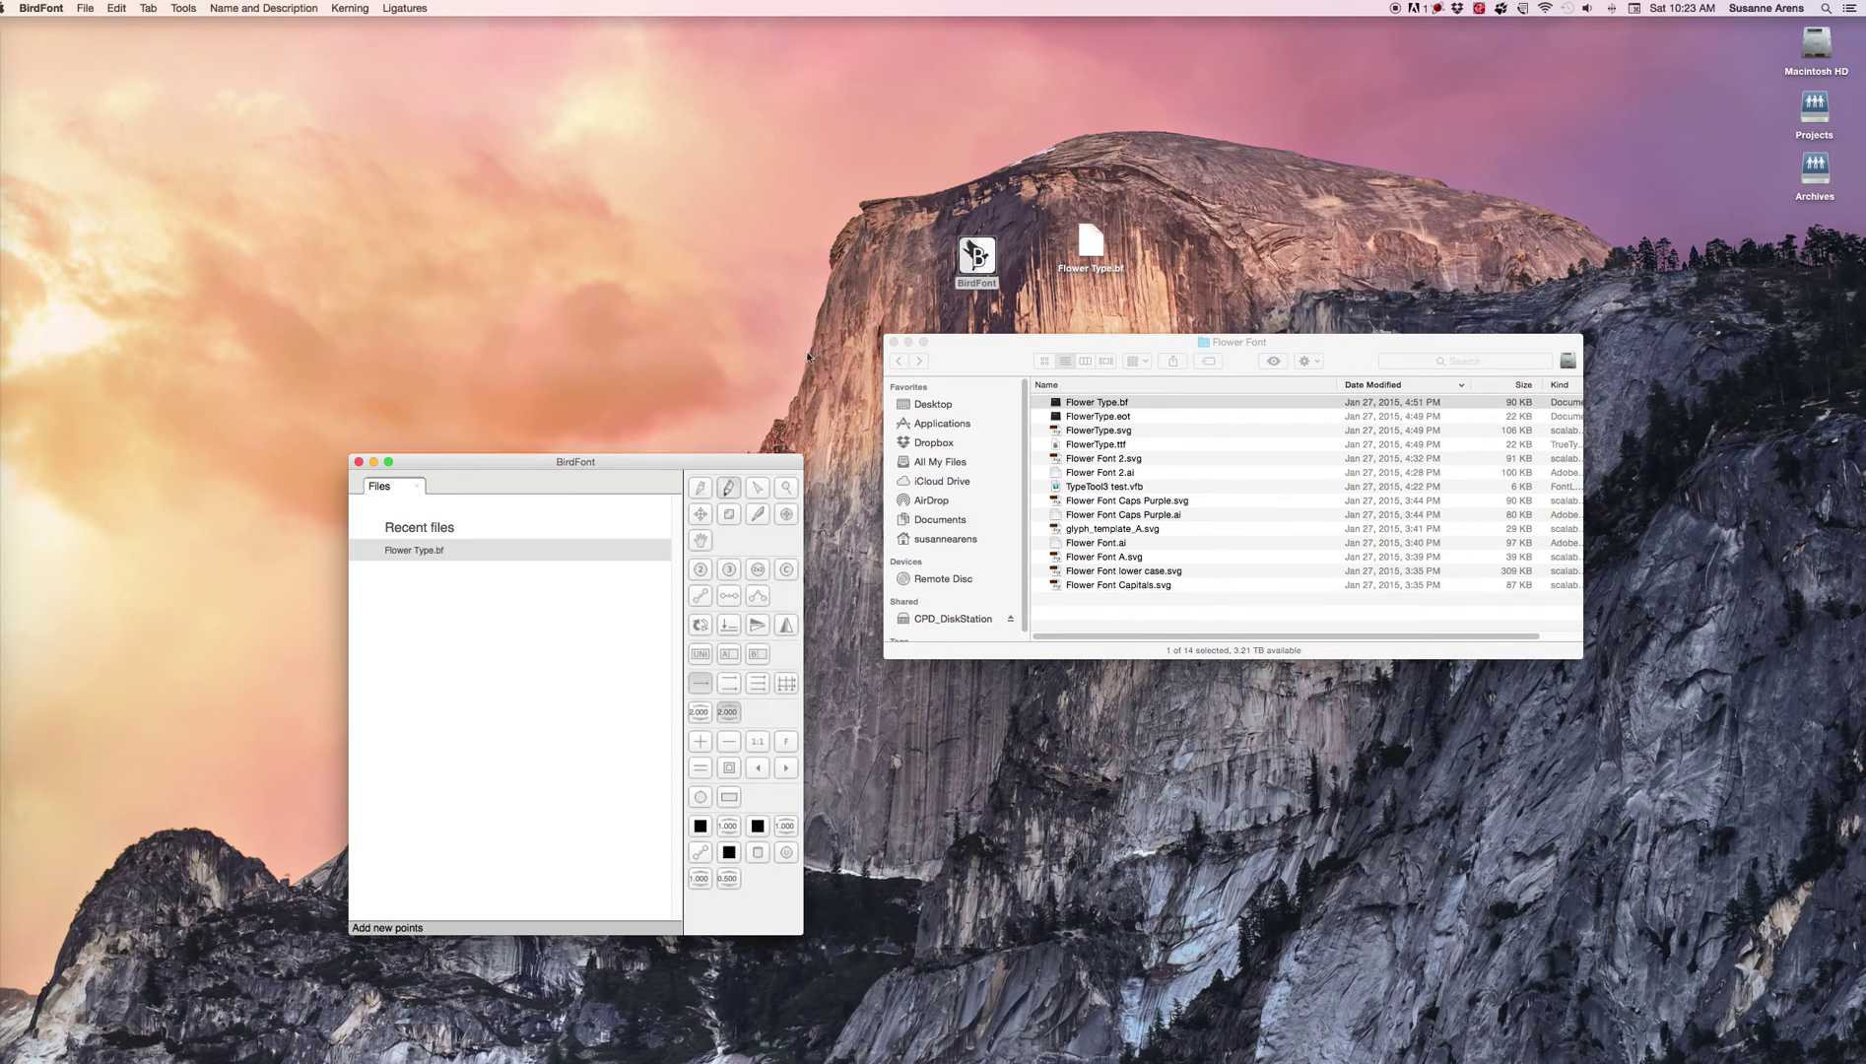
- Load Flower Type.bf from recent files and enlarge the BirdFont window to show all glyphs
{"action": "left_click", "coordinate": [439, 550]}
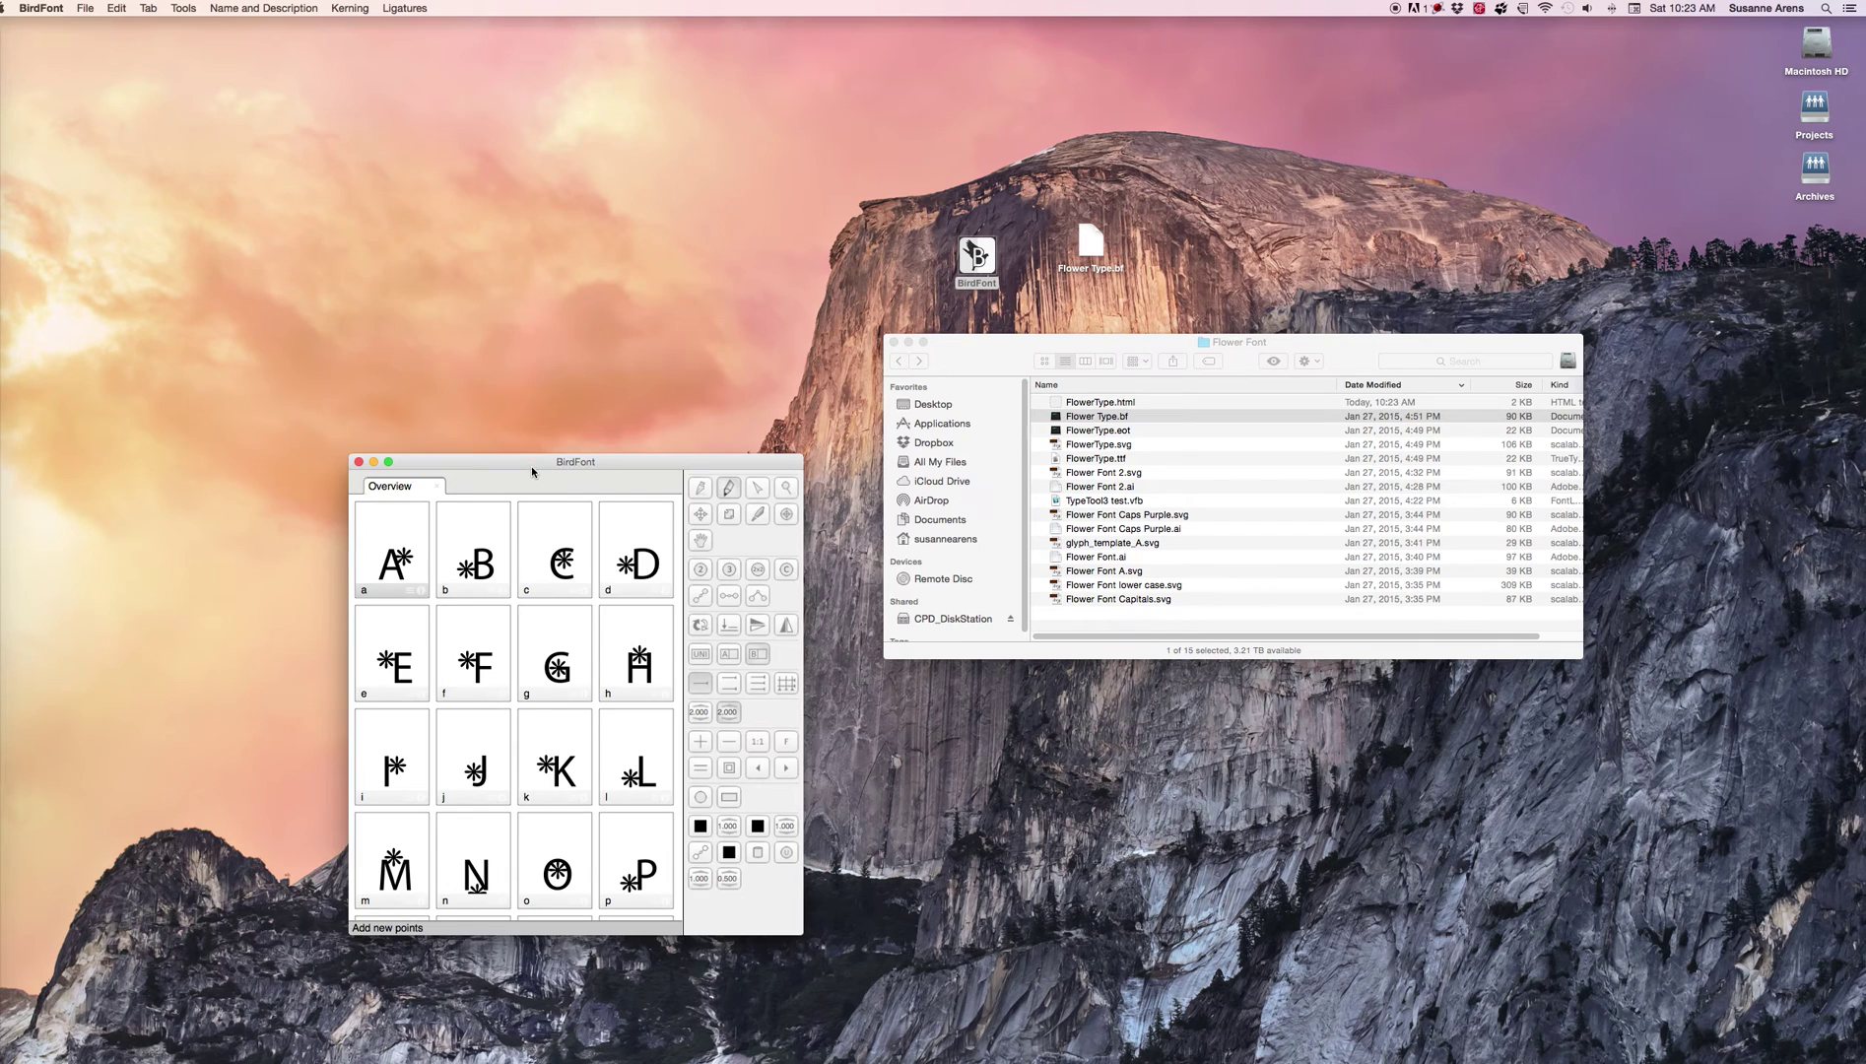
{"action": "left_click_drag", "start_coordinate": [531, 463], "coordinate": [189, 27]}
{"action": "left_click_drag", "start_coordinate": [463, 498], "coordinate": [1308, 886]}
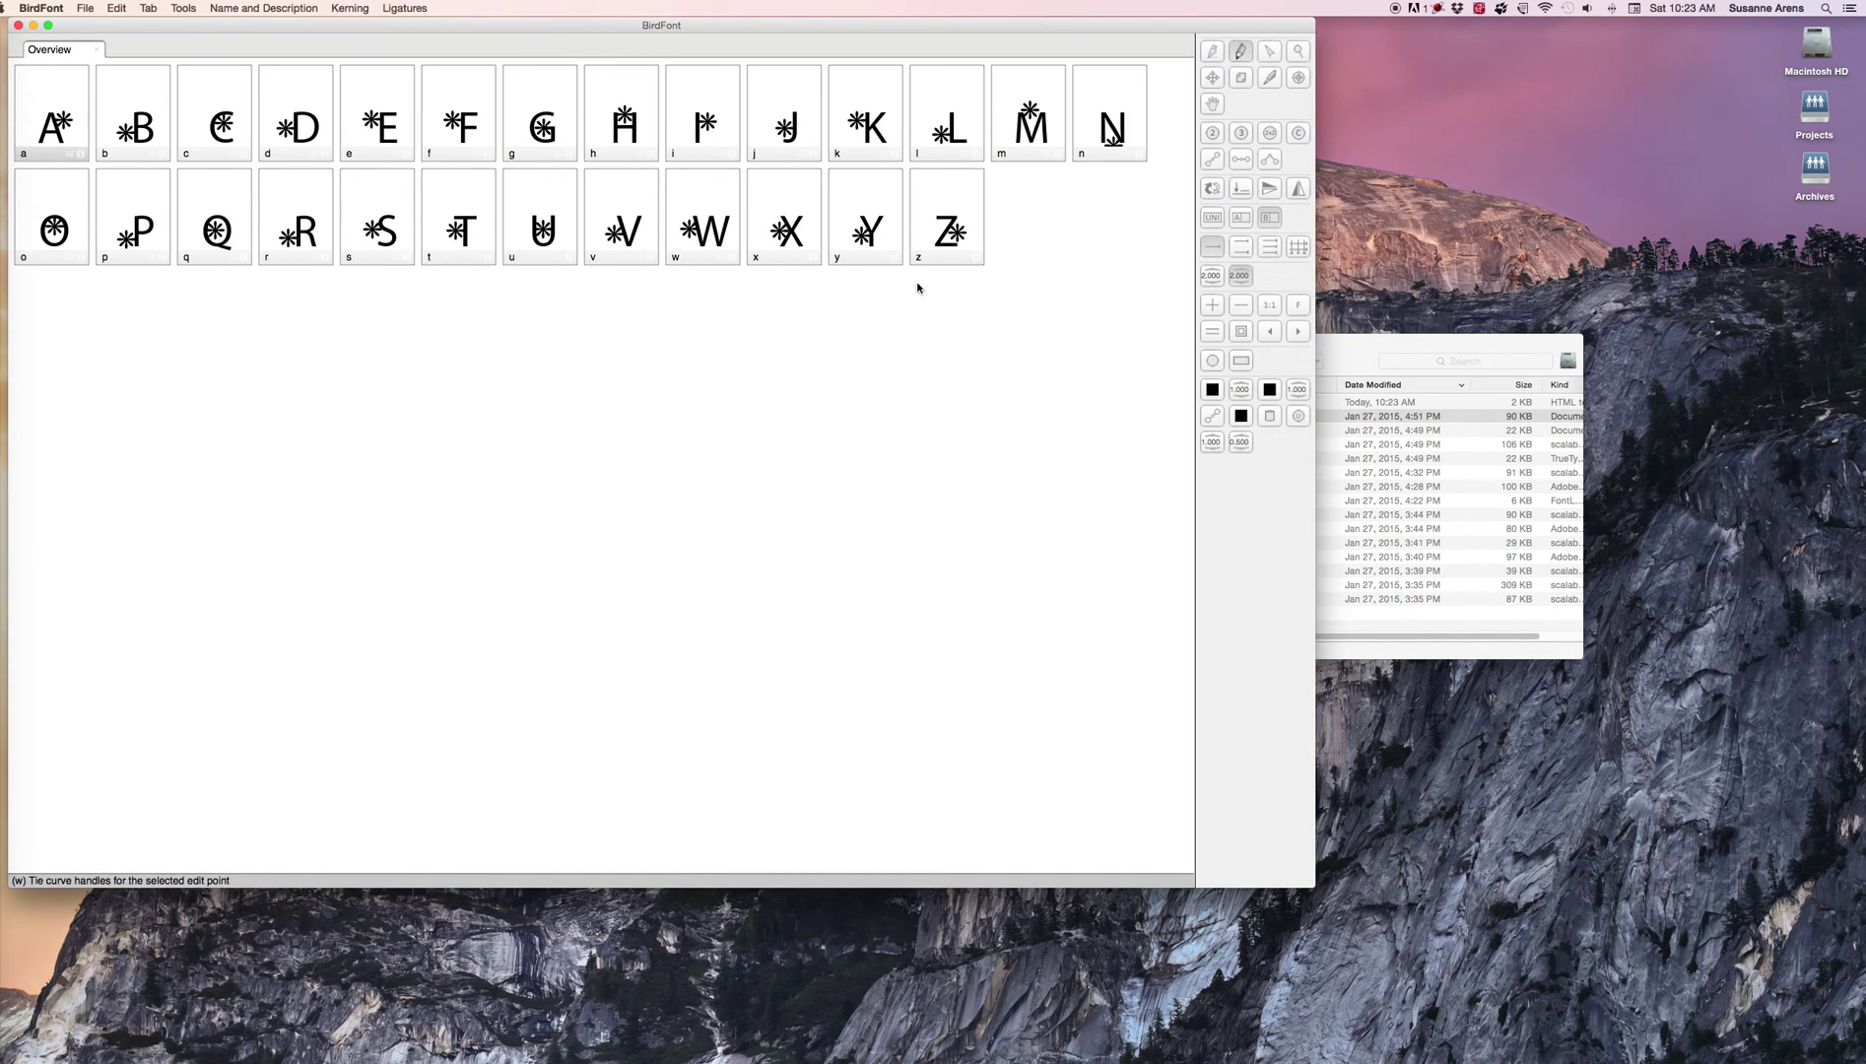
- Open glyphs a and B for editing and nudge the b glyph's right margin slightly right
{"action": "double_click", "coordinate": [62, 107]}
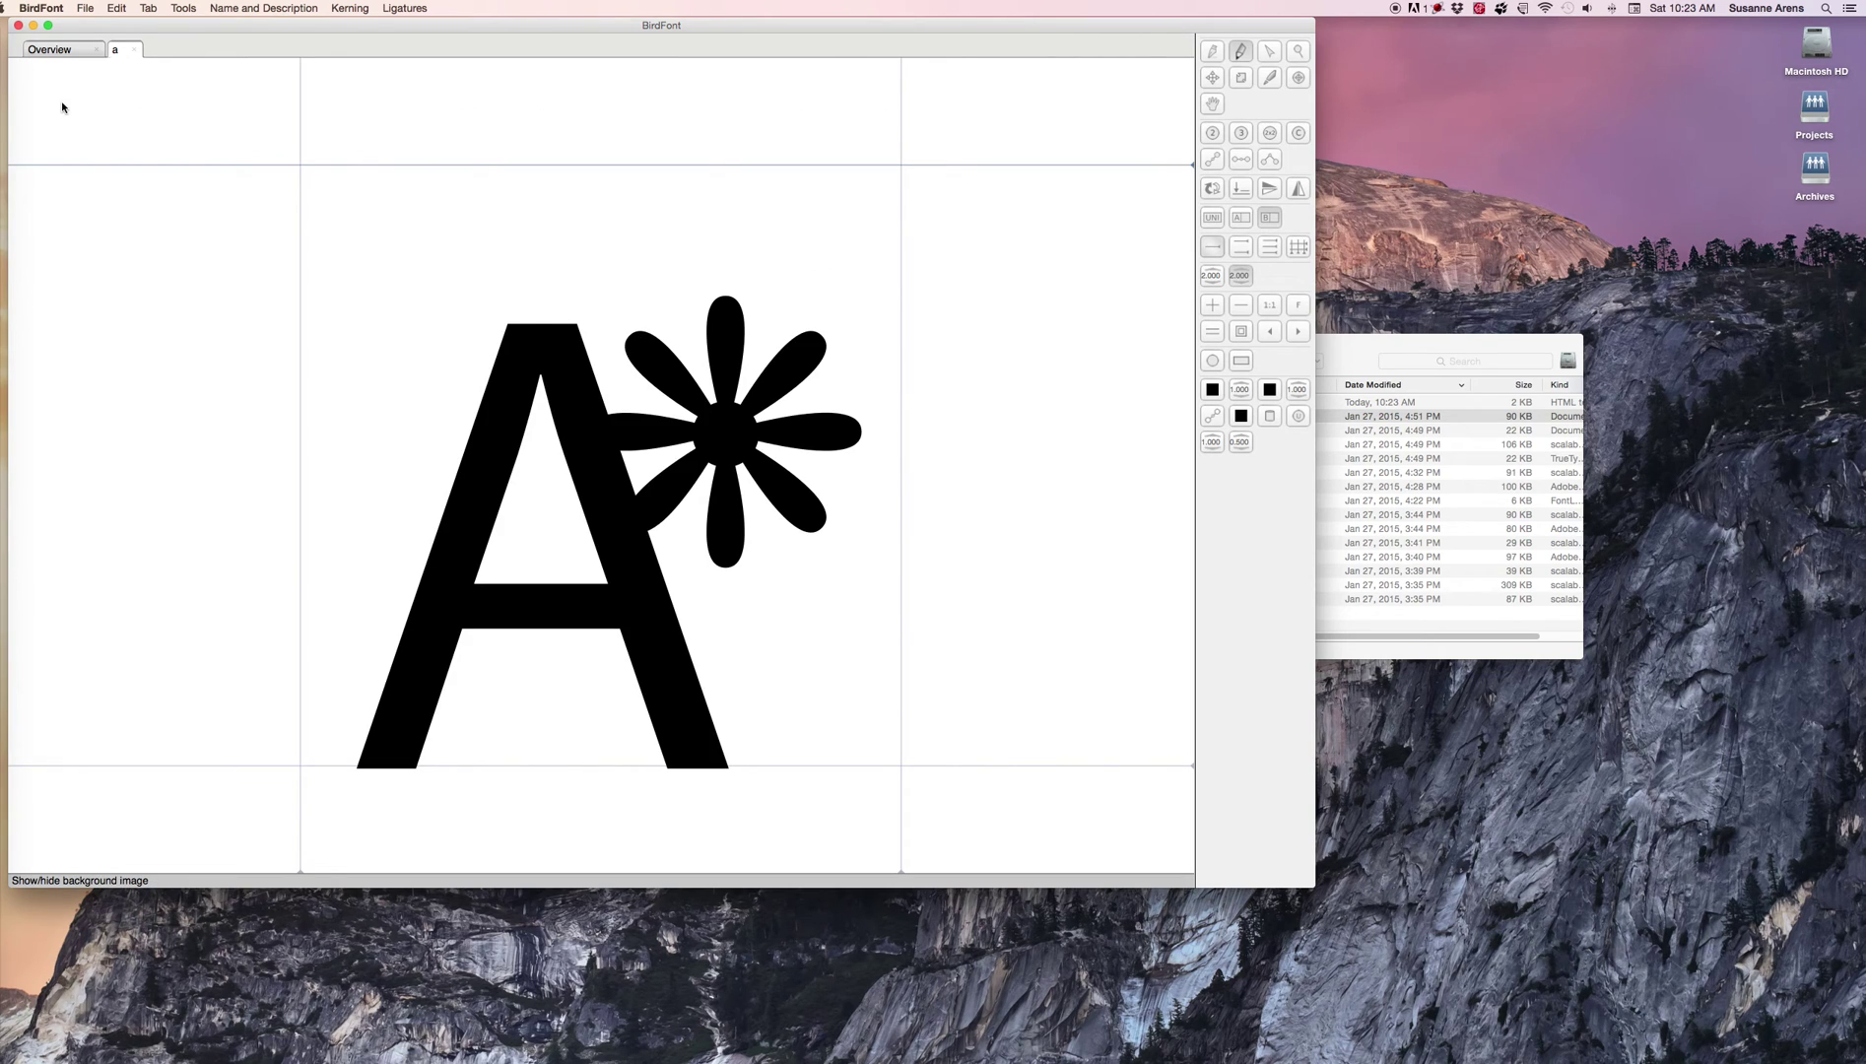
{"action": "left_click", "coordinate": [45, 53]}
{"action": "double_click", "coordinate": [156, 120]}
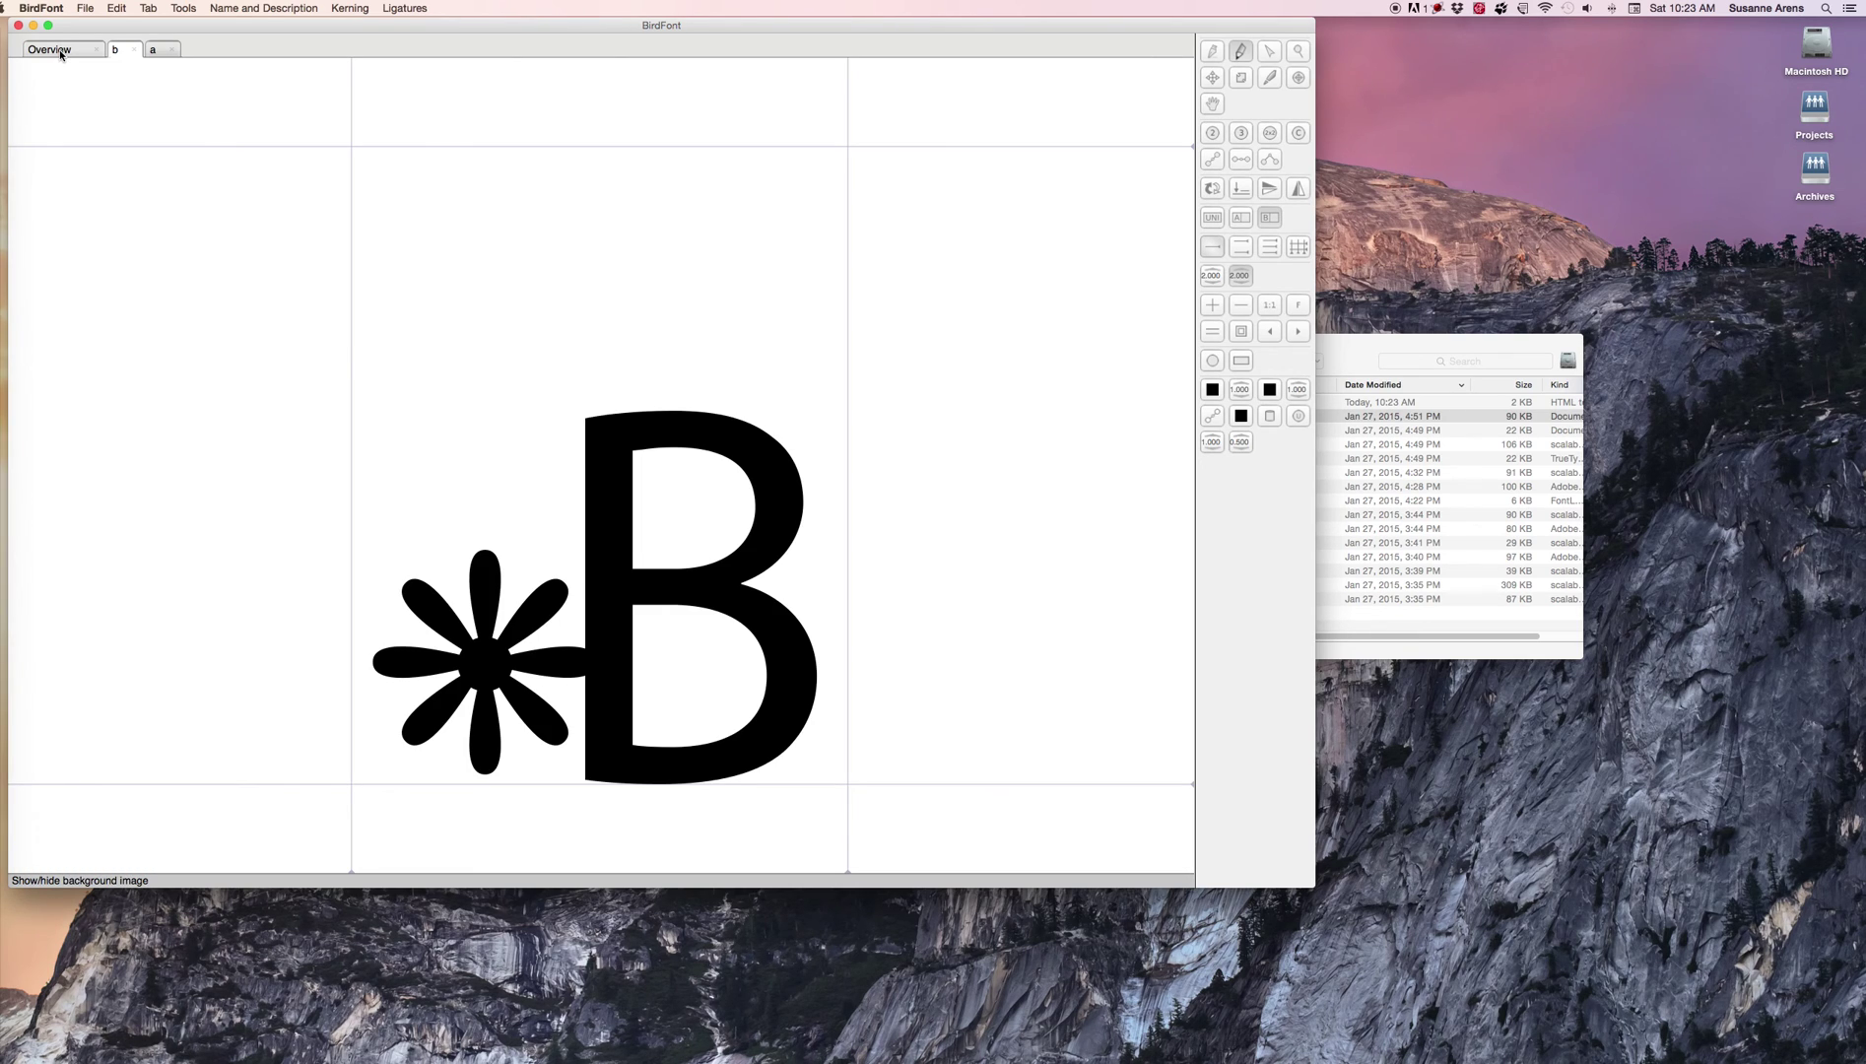
{"action": "left_click_drag", "start_coordinate": [843, 865], "coordinate": [852, 871]}
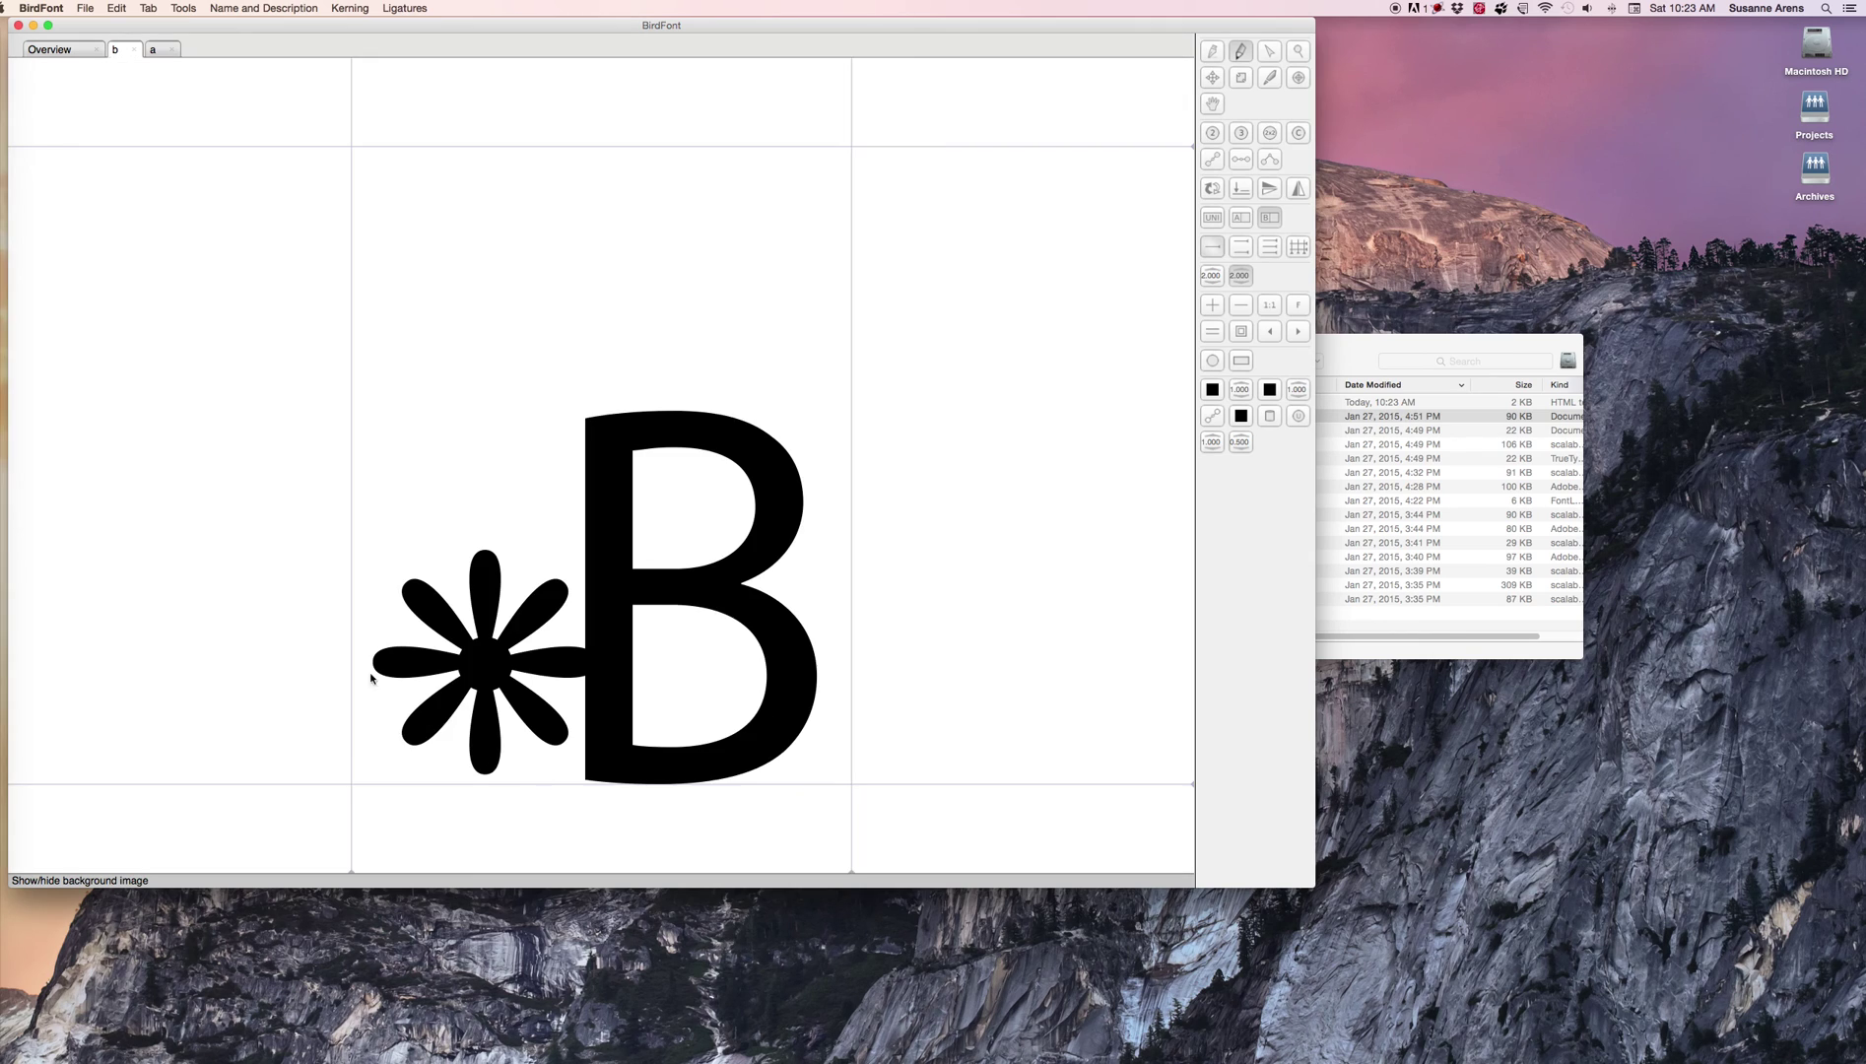